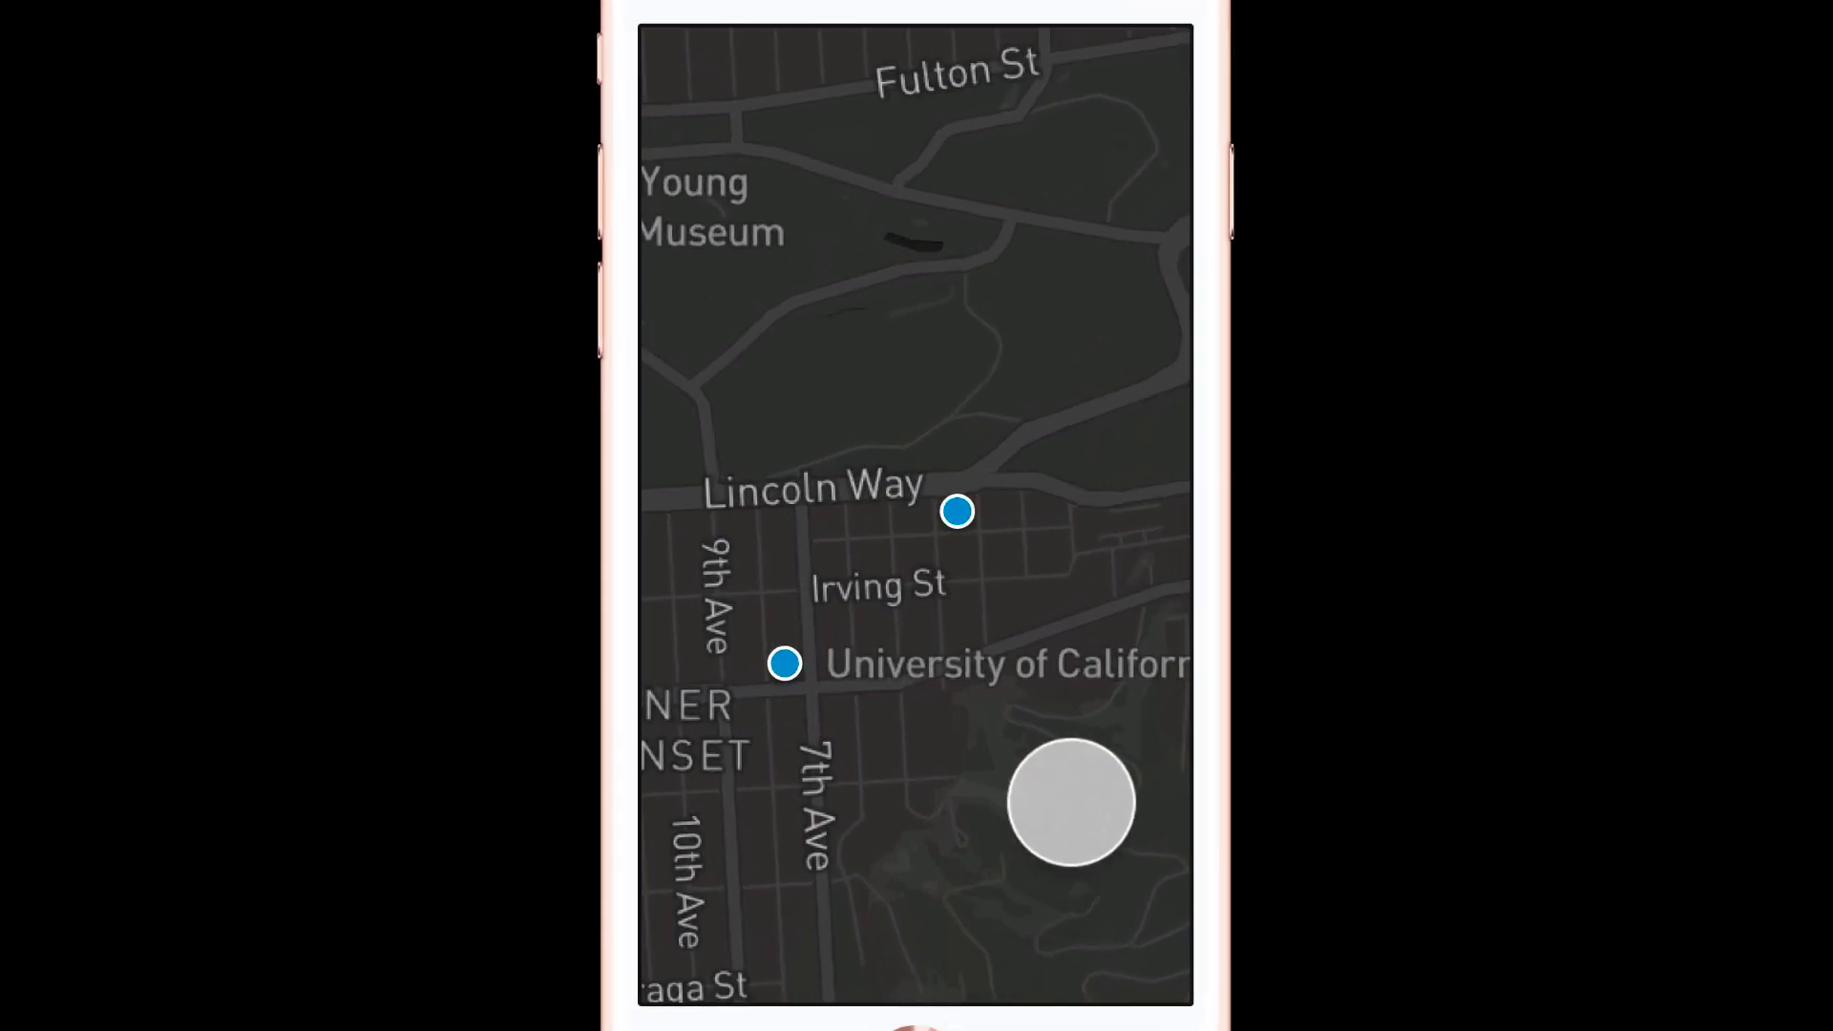
Step: Pan the finished map prototype around Lincoln Way and the western avenues with the Toy Shop callout showing
left_click_drag(1039, 799, 840, 818)
mouse_move(1006, 683)
left_mouse_down()
mouse_move(751, 751)
mouse_move(974, 699)
left_mouse_up()
left_click_drag(777, 799, 1031, 798)
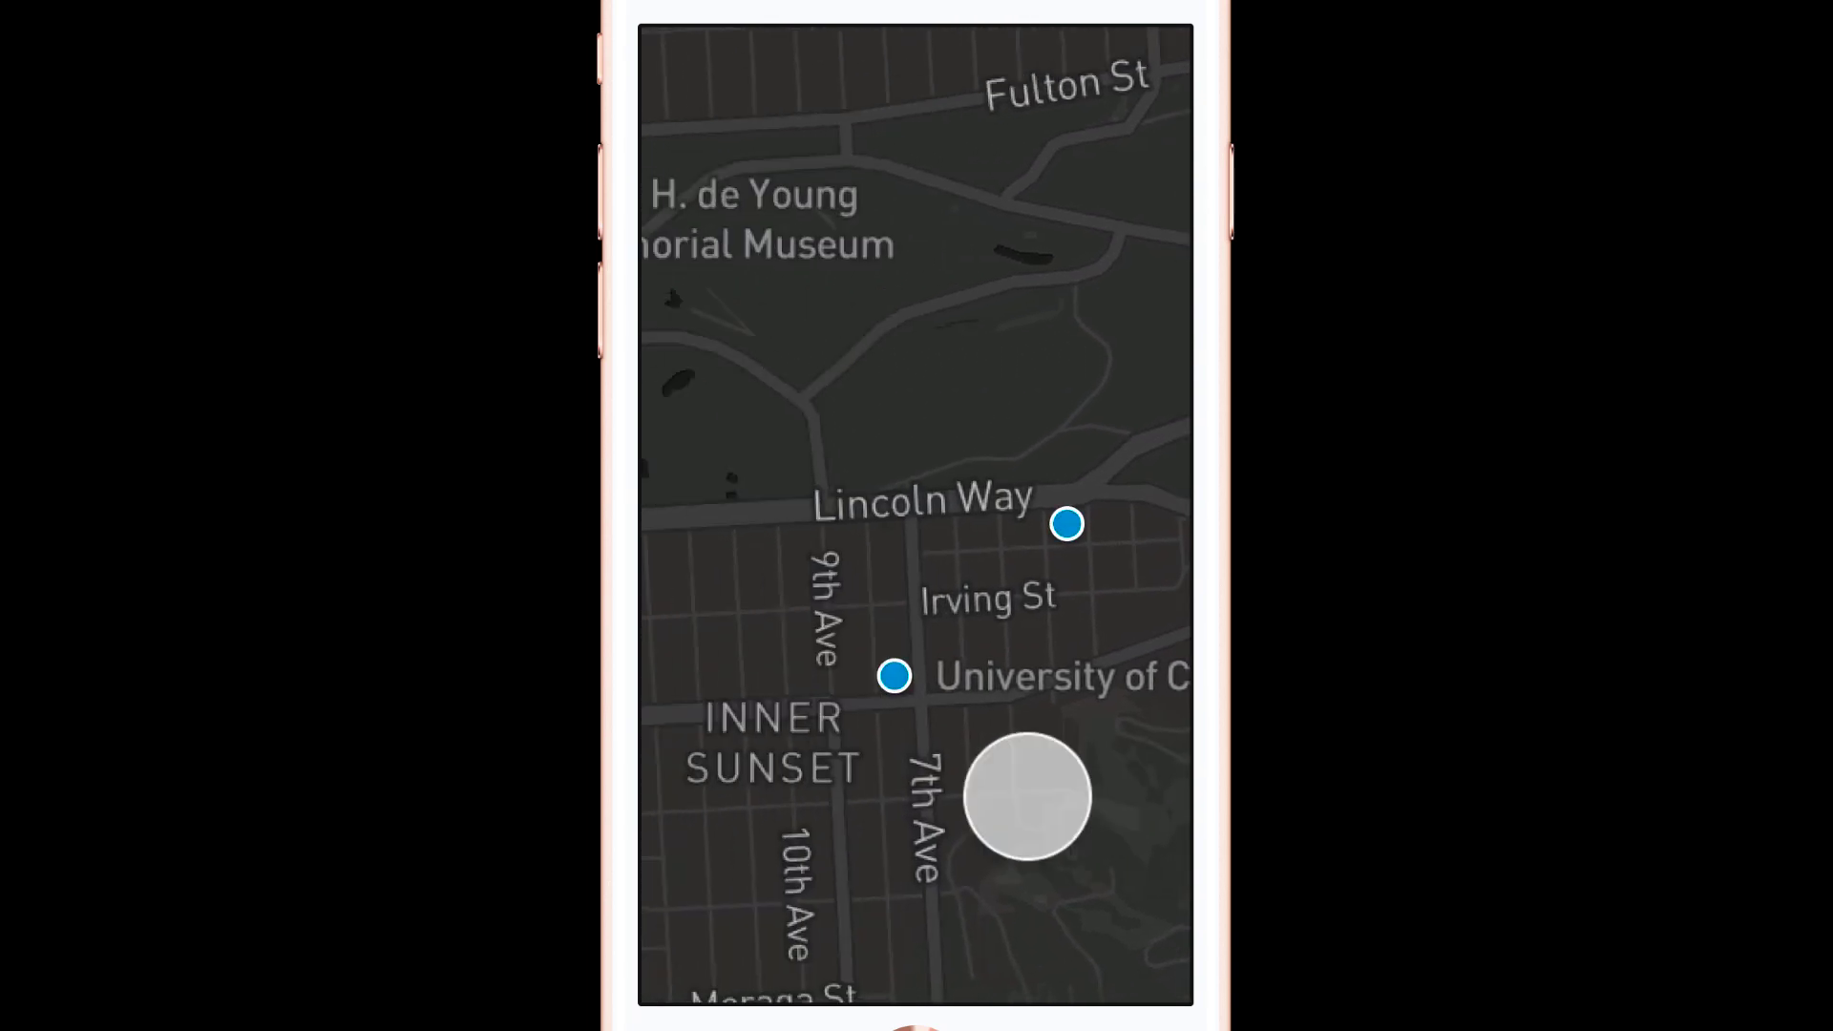
left_click_drag(811, 808, 908, 807)
left_click_drag(1112, 749, 868, 787)
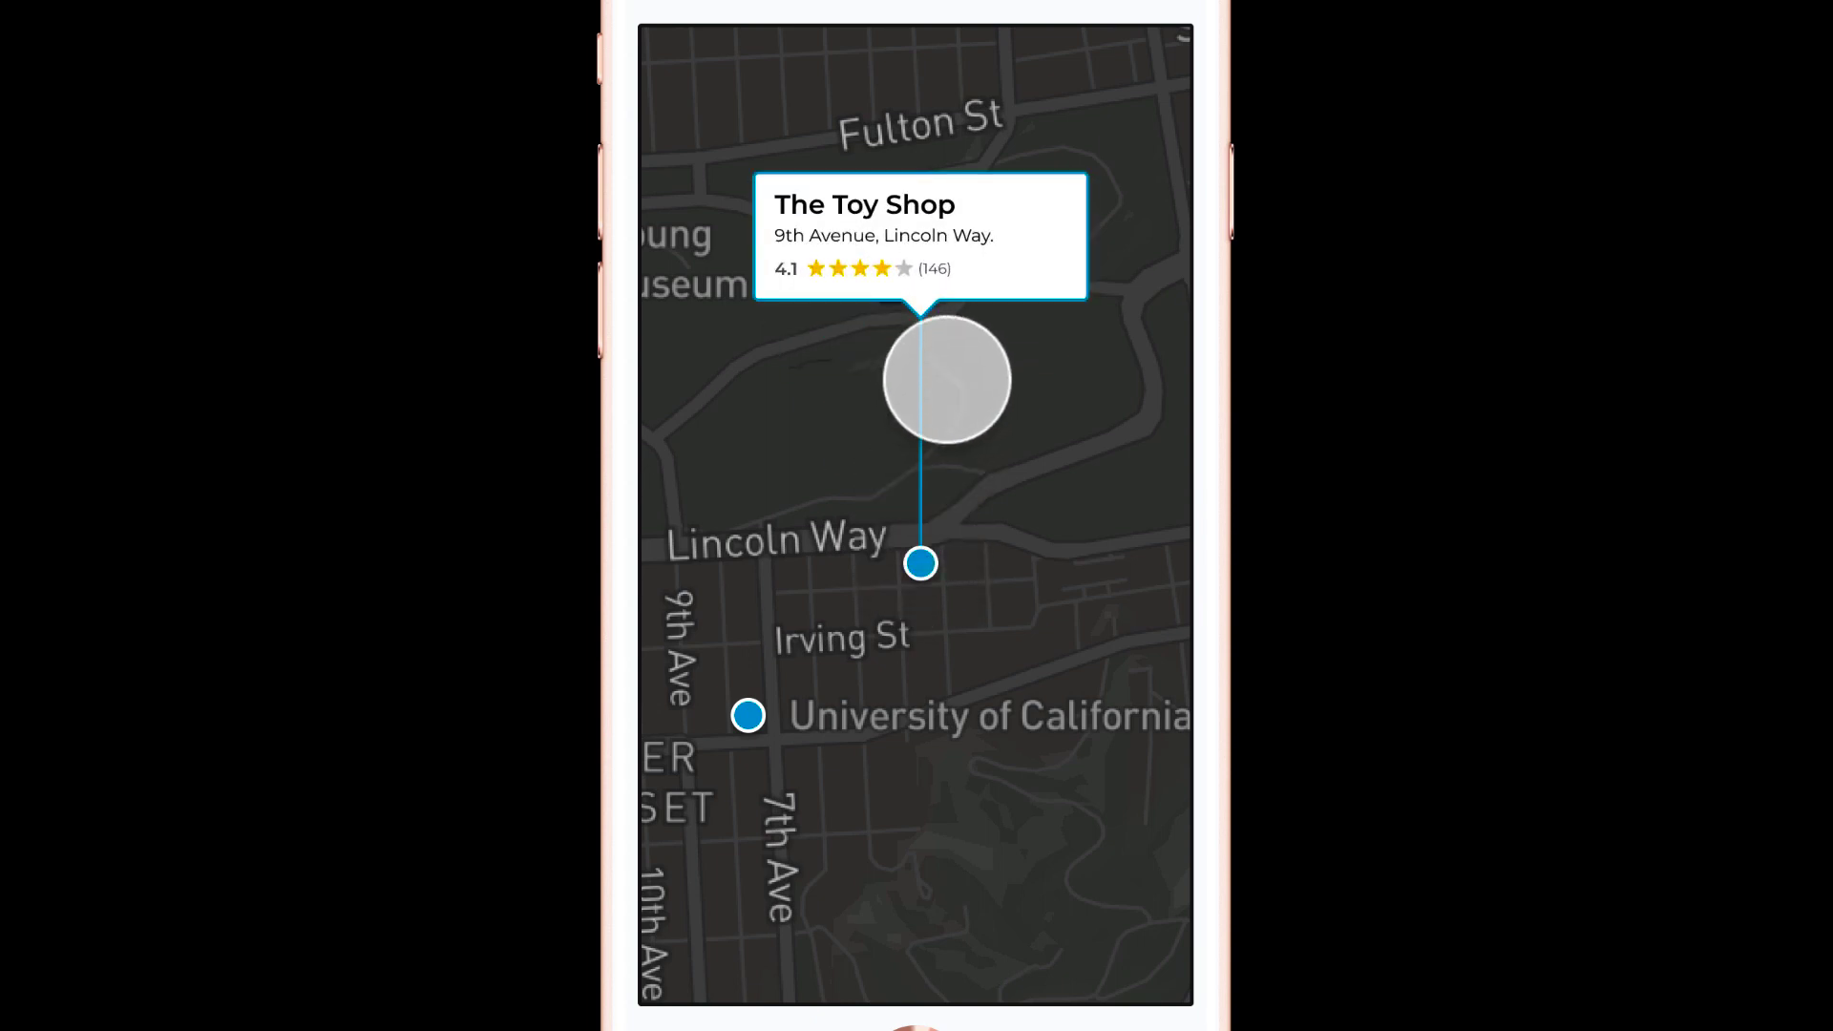
left_click_drag(1061, 648, 868, 635)
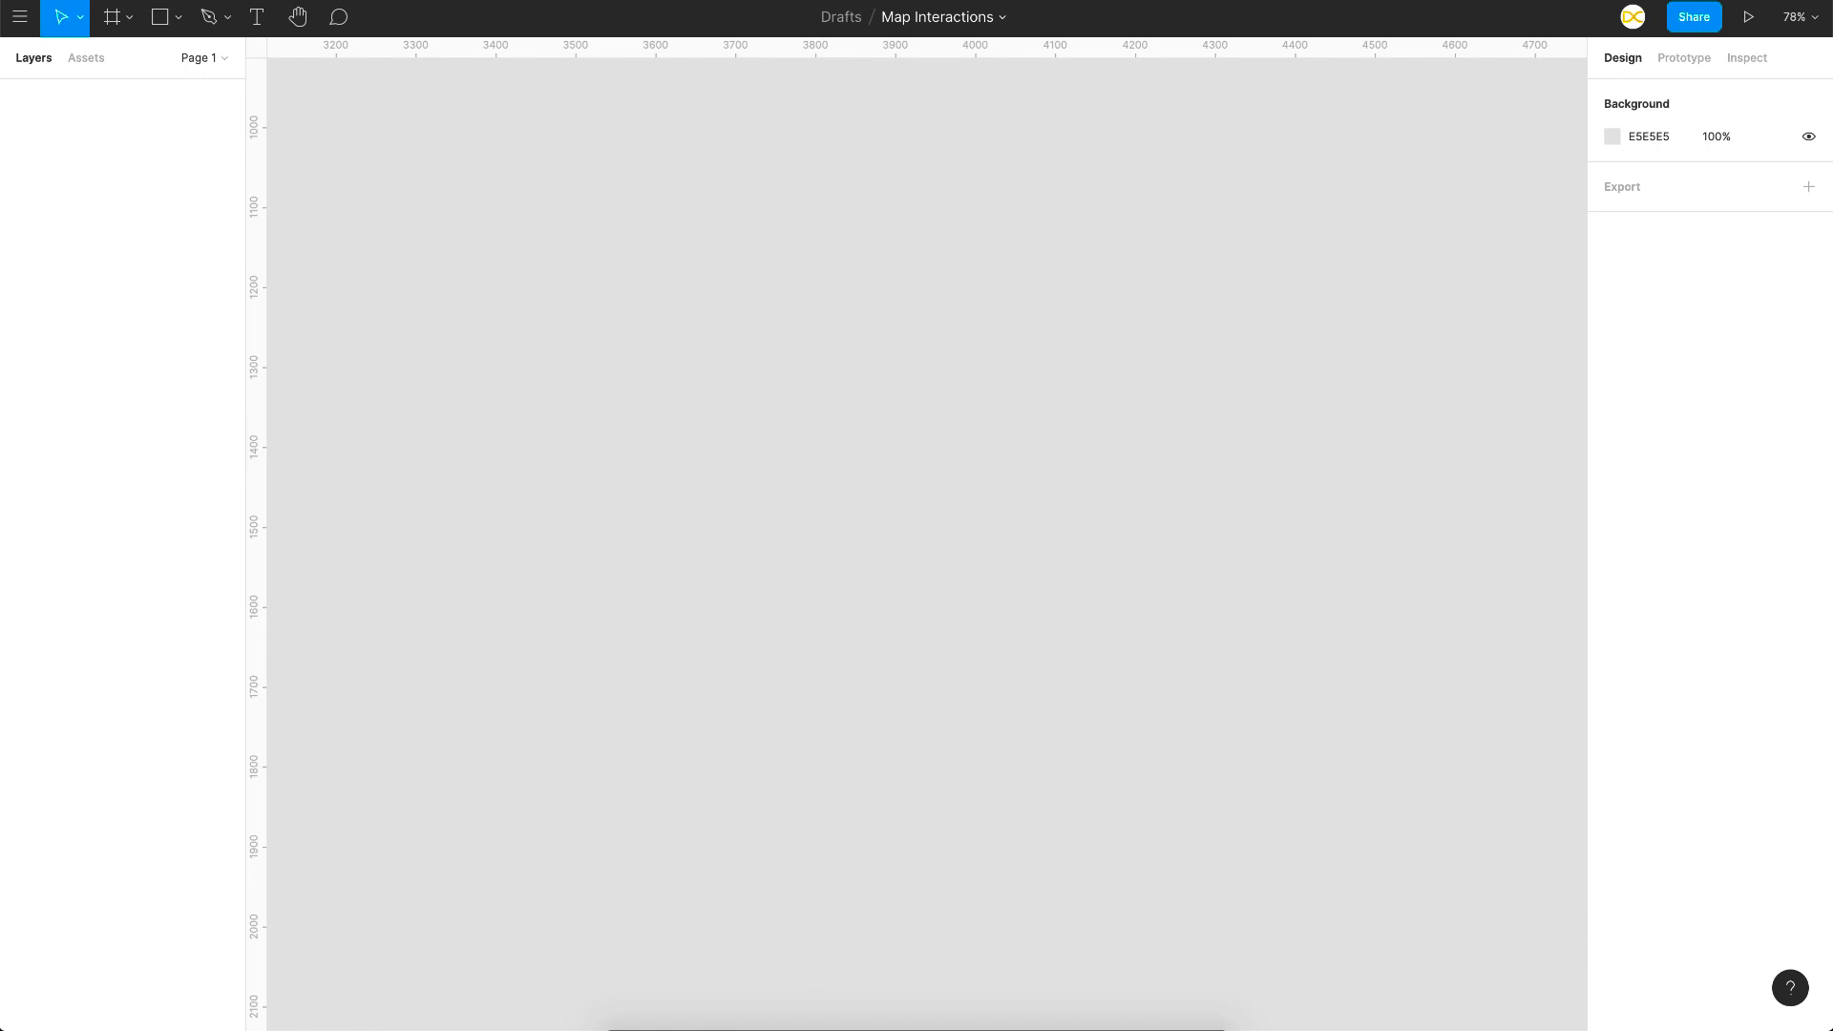
Step: Launch the Mapsicle plugin and zoom its map to the Glen Park area
left_click(513, 1)
mouse_move(544, 84)
left_click(818, 85)
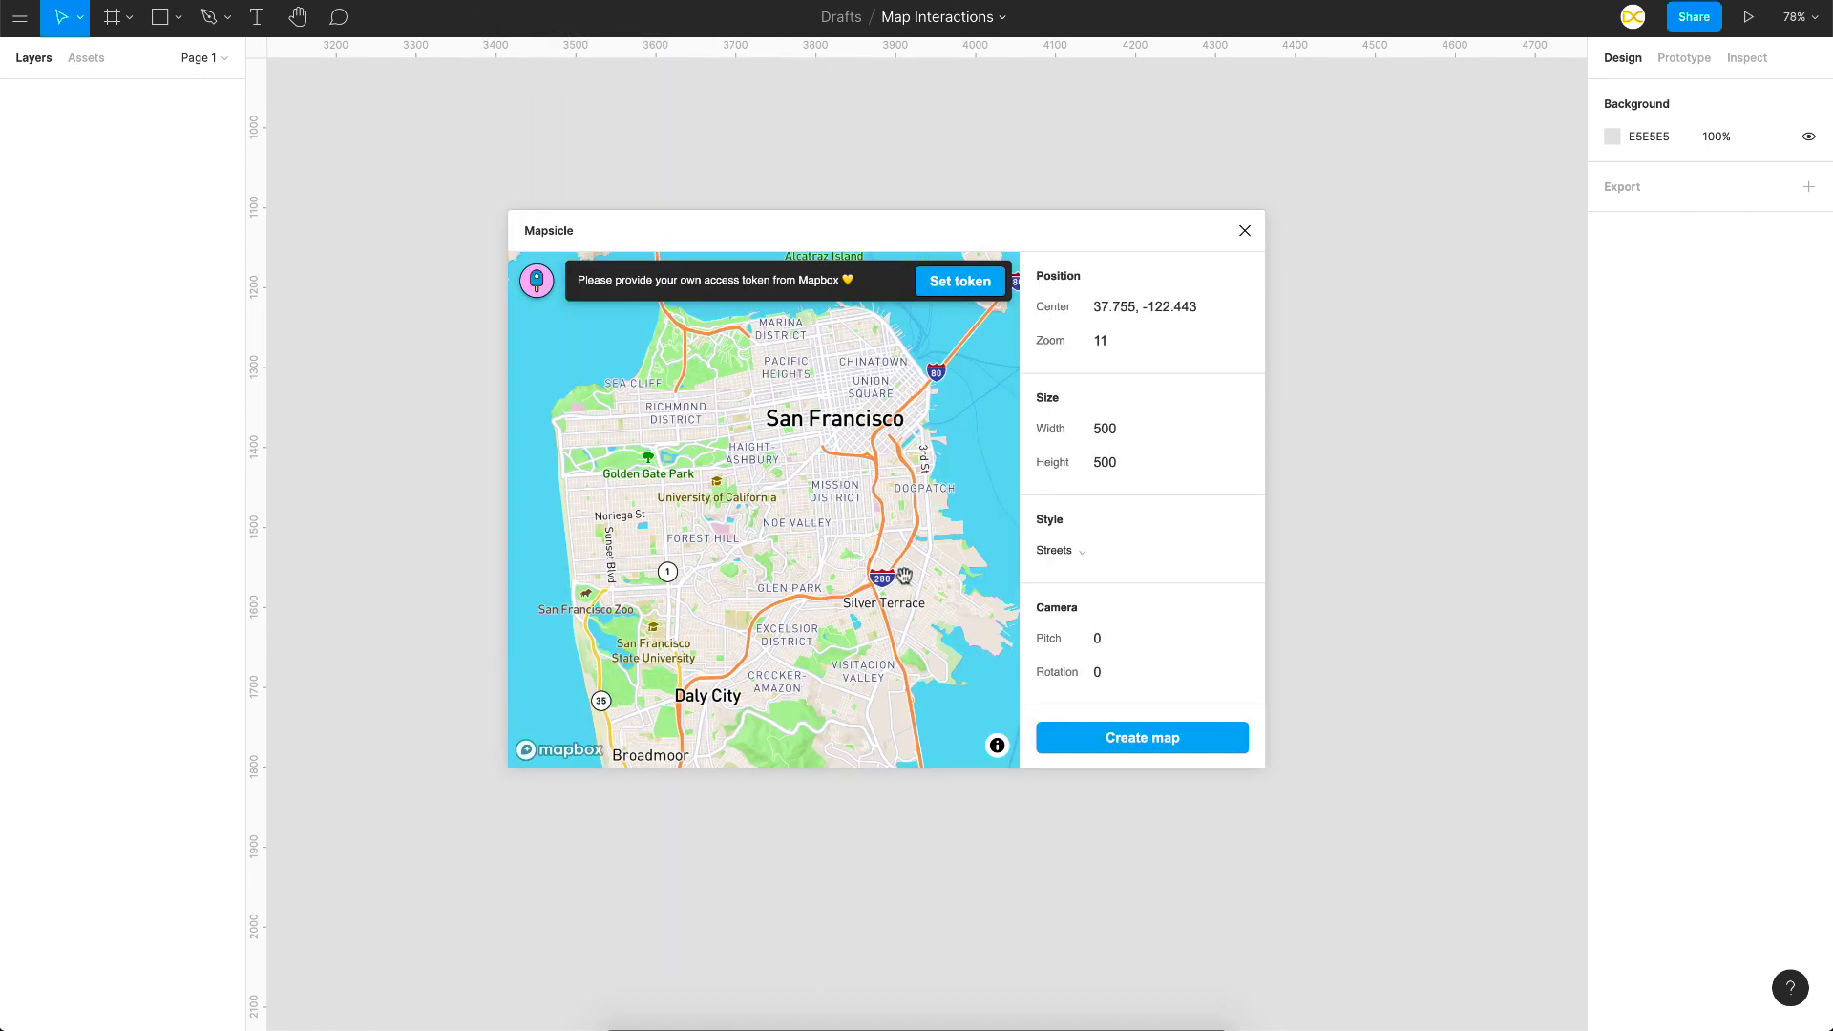
scroll(903, 576, "up", 3)
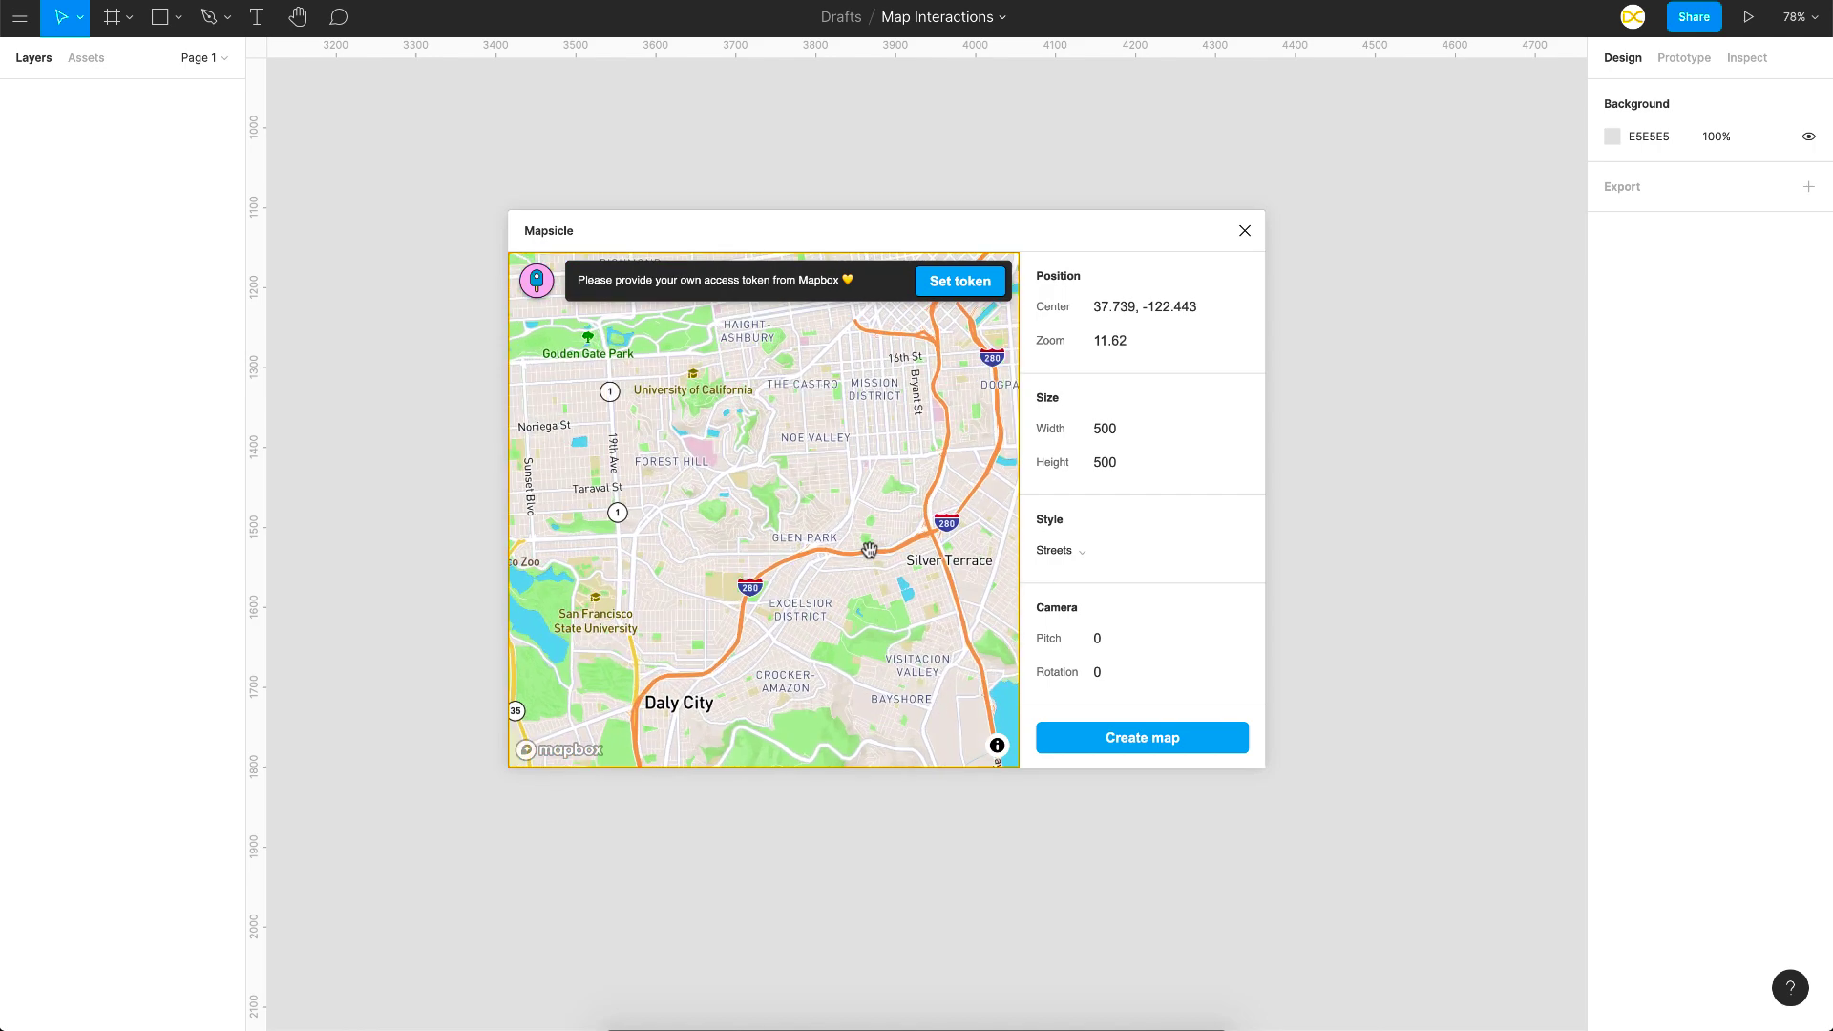
scroll(869, 550, "up", 8)
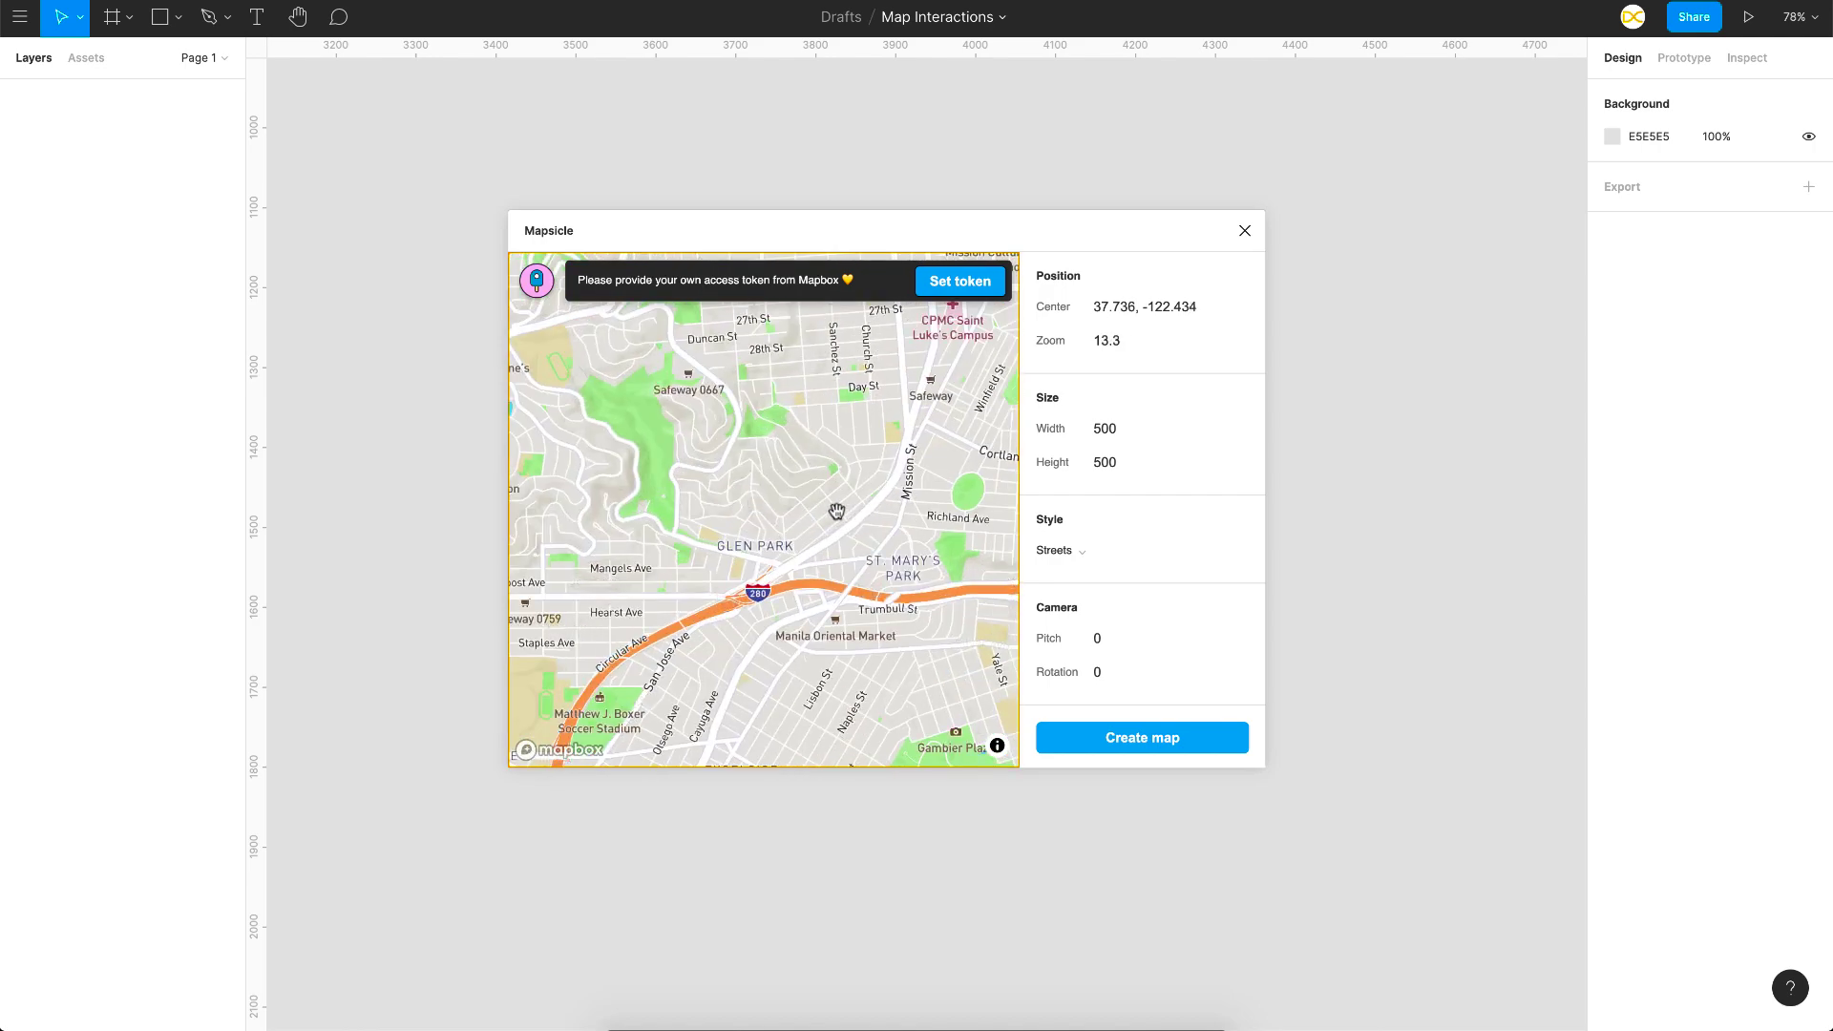
scroll(705, 503, "up", 1)
Step: Create a 1000×1000 Light-style Mapsicle map on the canvas
left_click(1102, 433)
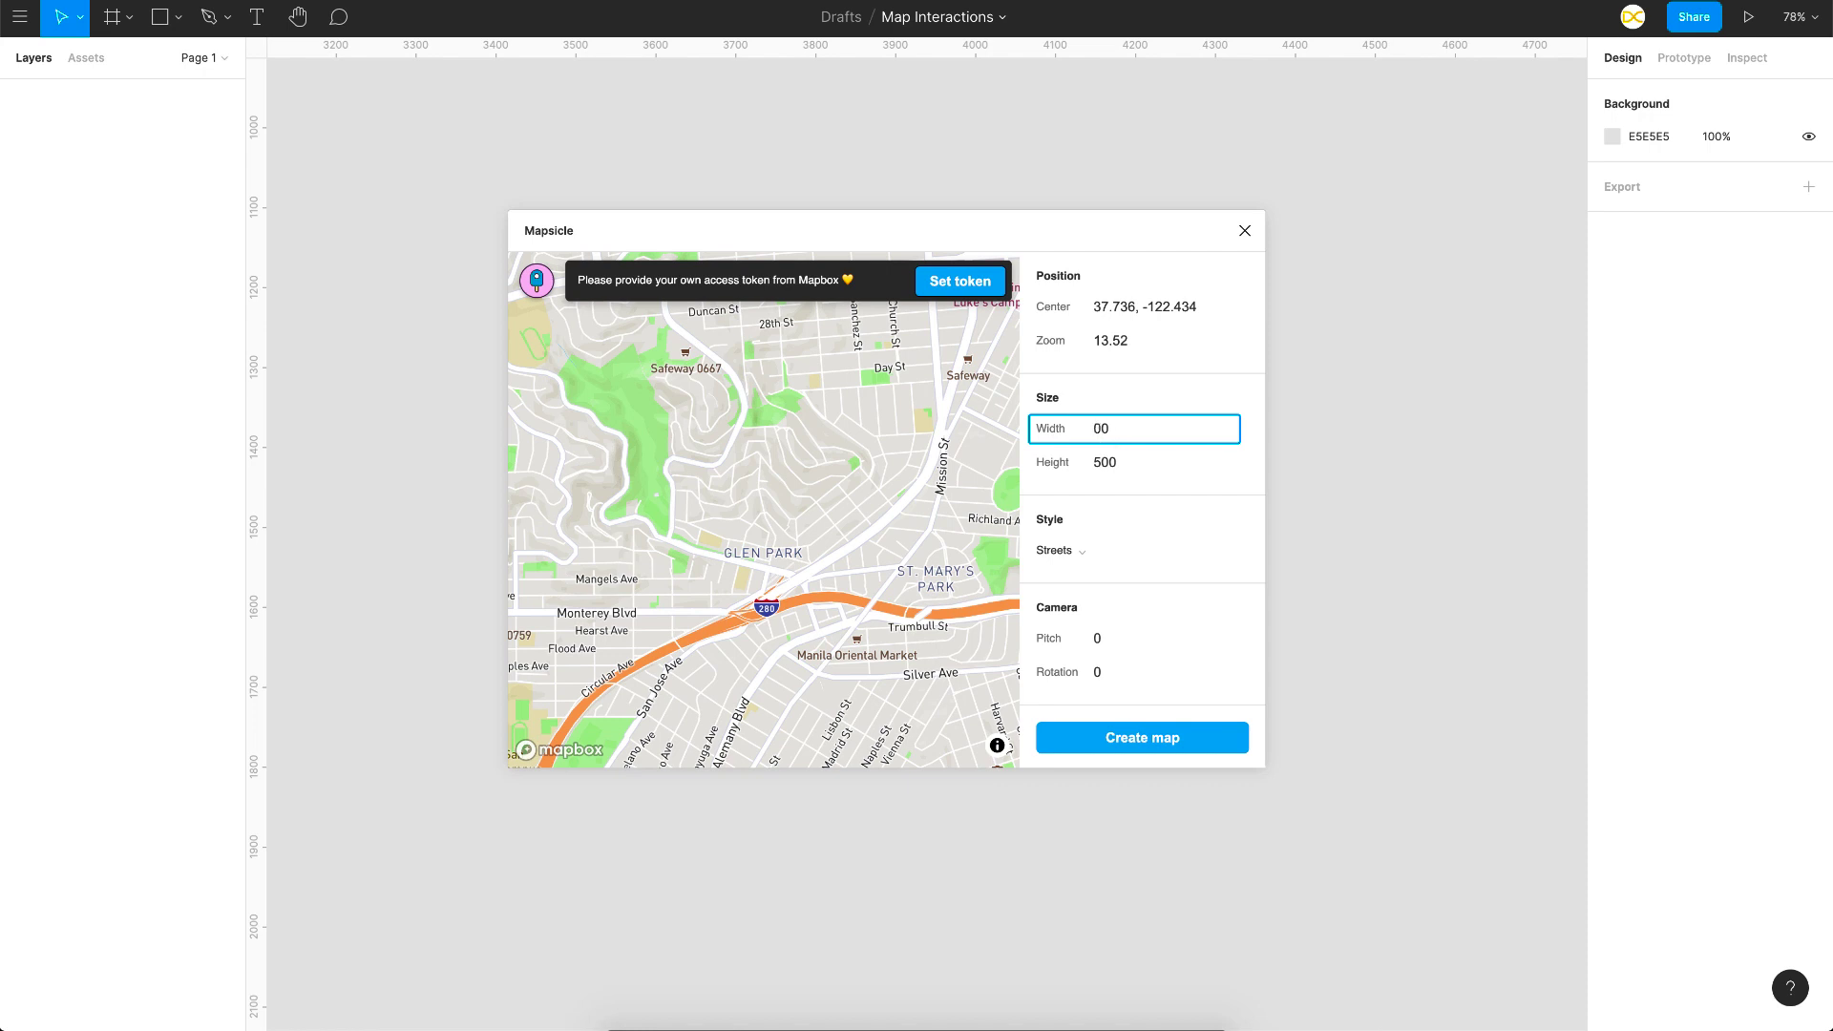
type("1000")
key("Tab")
type("1000")
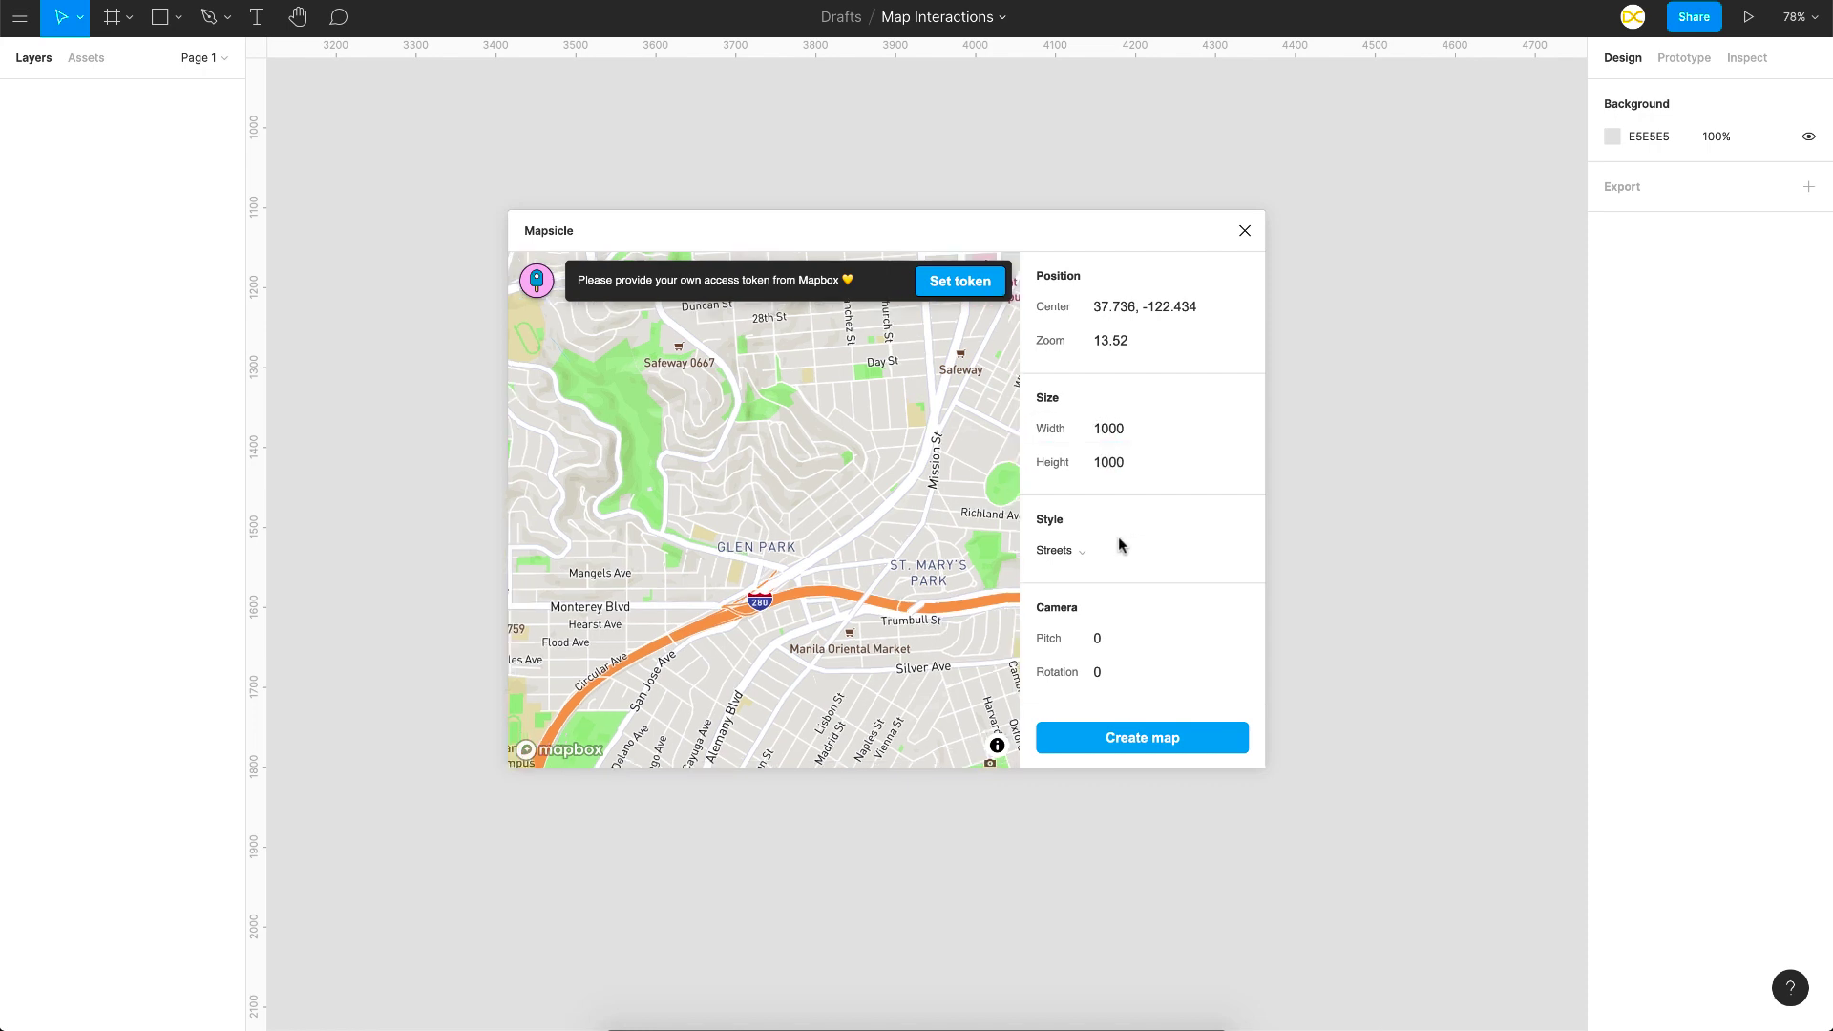
left_click(1060, 551)
left_click(1085, 605)
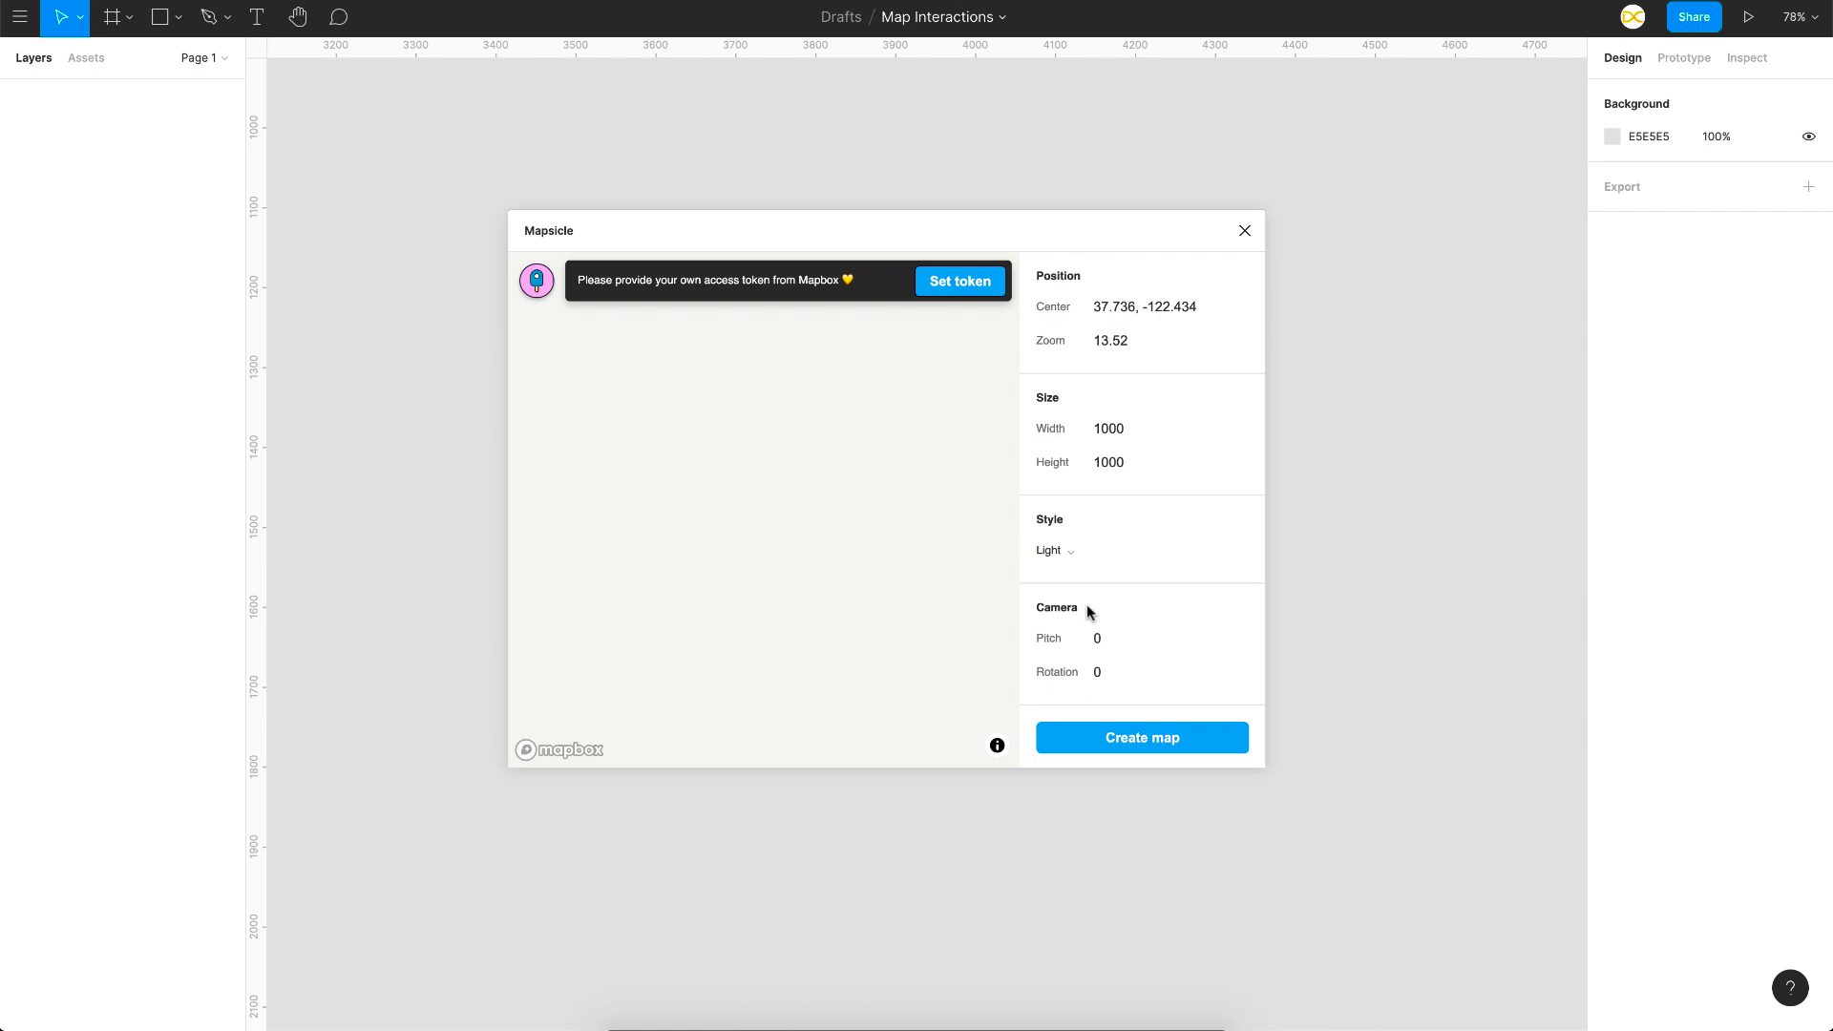
left_click(1064, 563)
left_click(1073, 630)
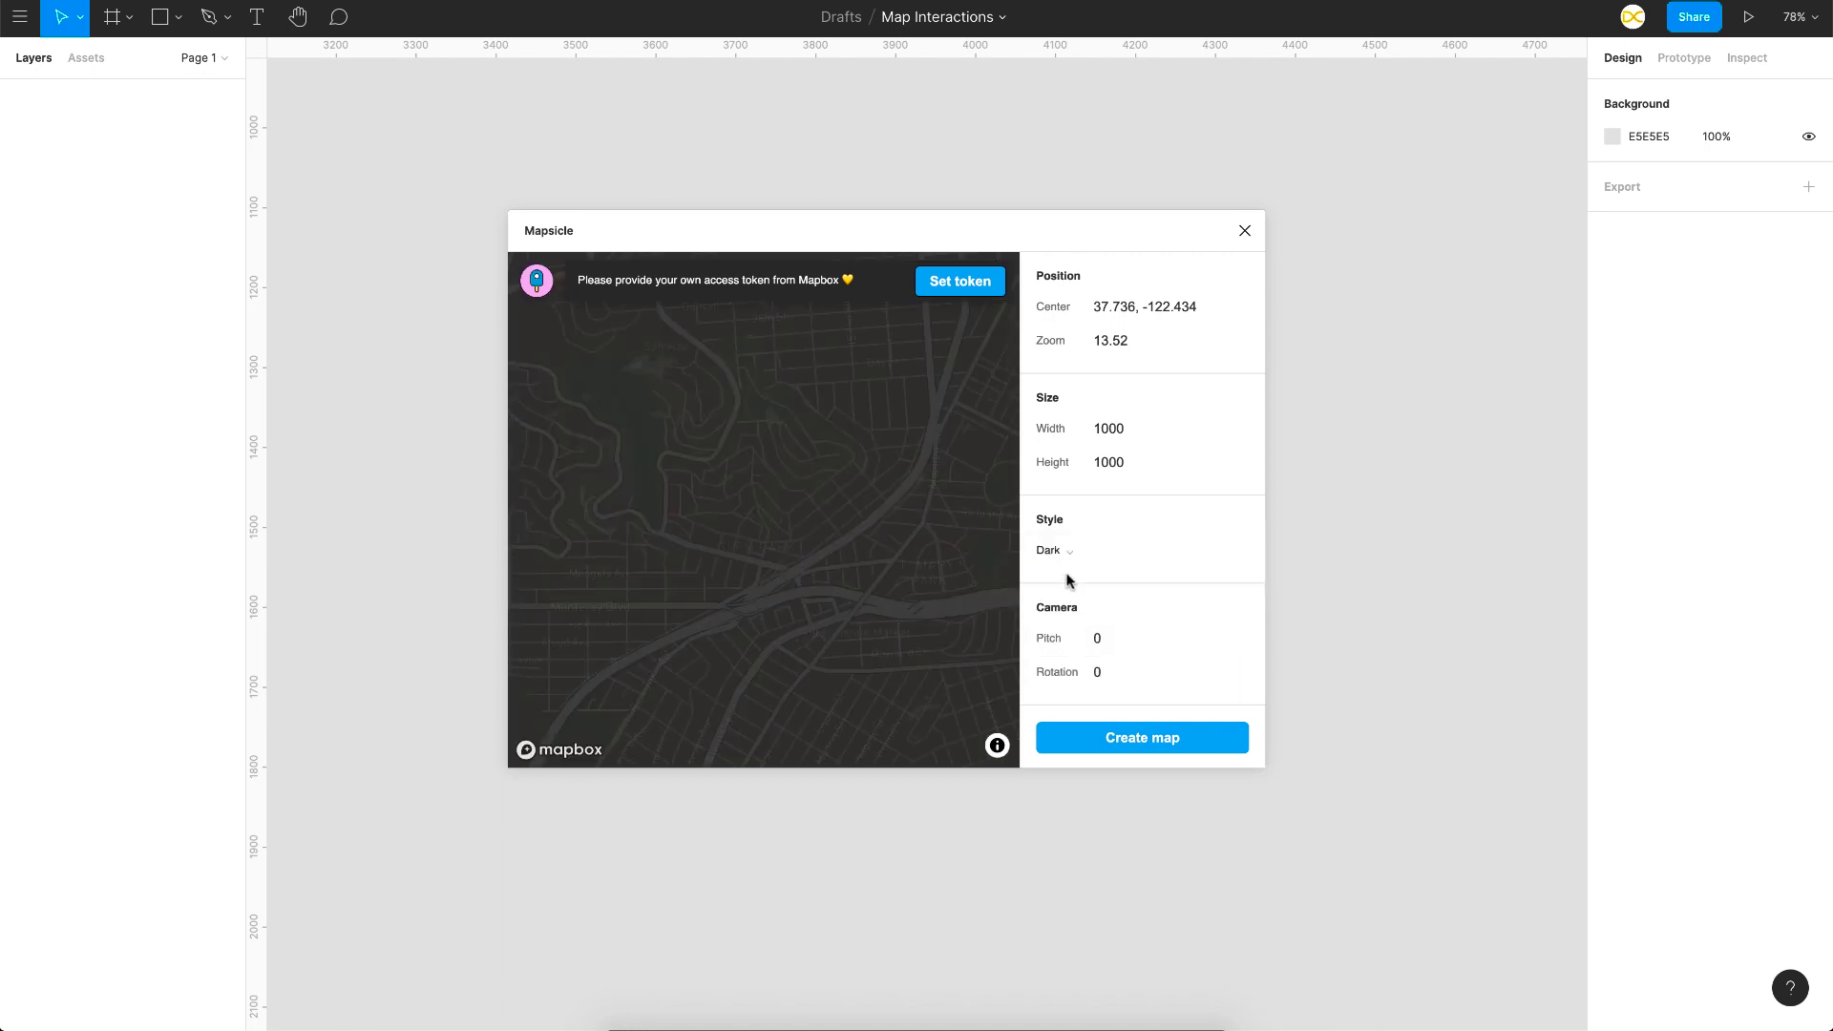
left_click(1067, 568)
left_click(1073, 604)
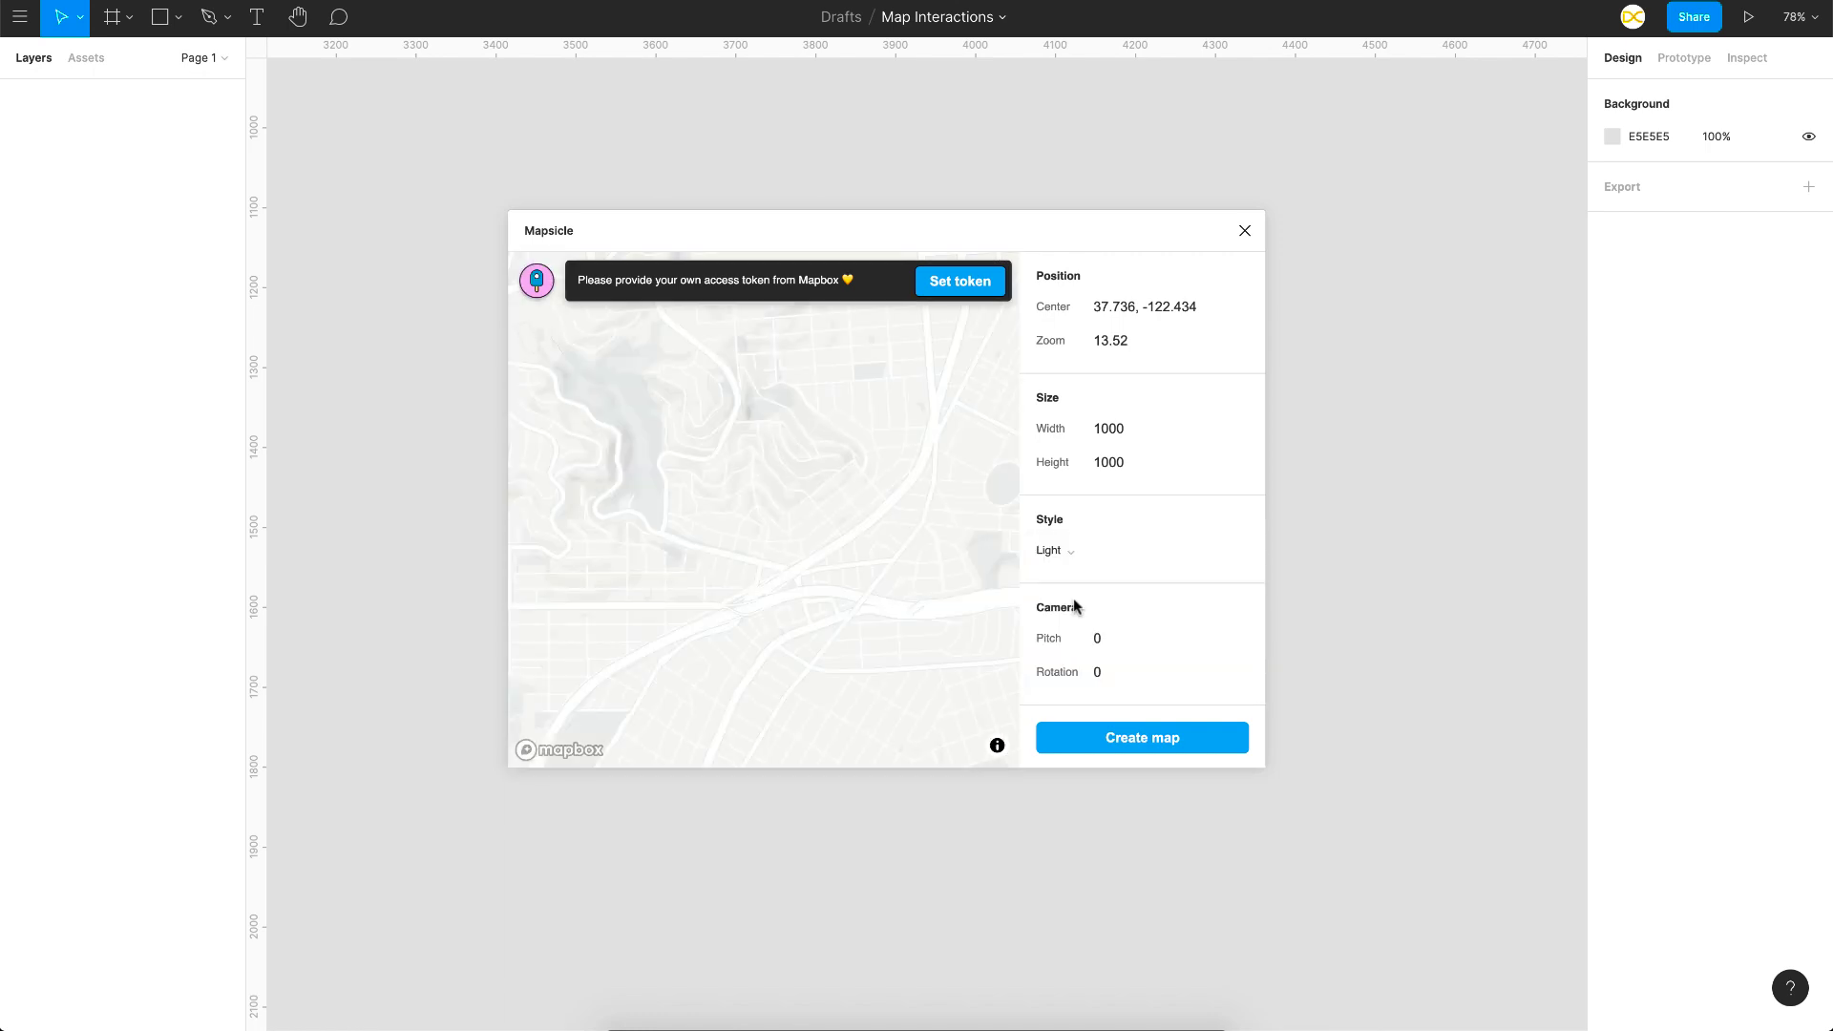
left_click(1104, 737)
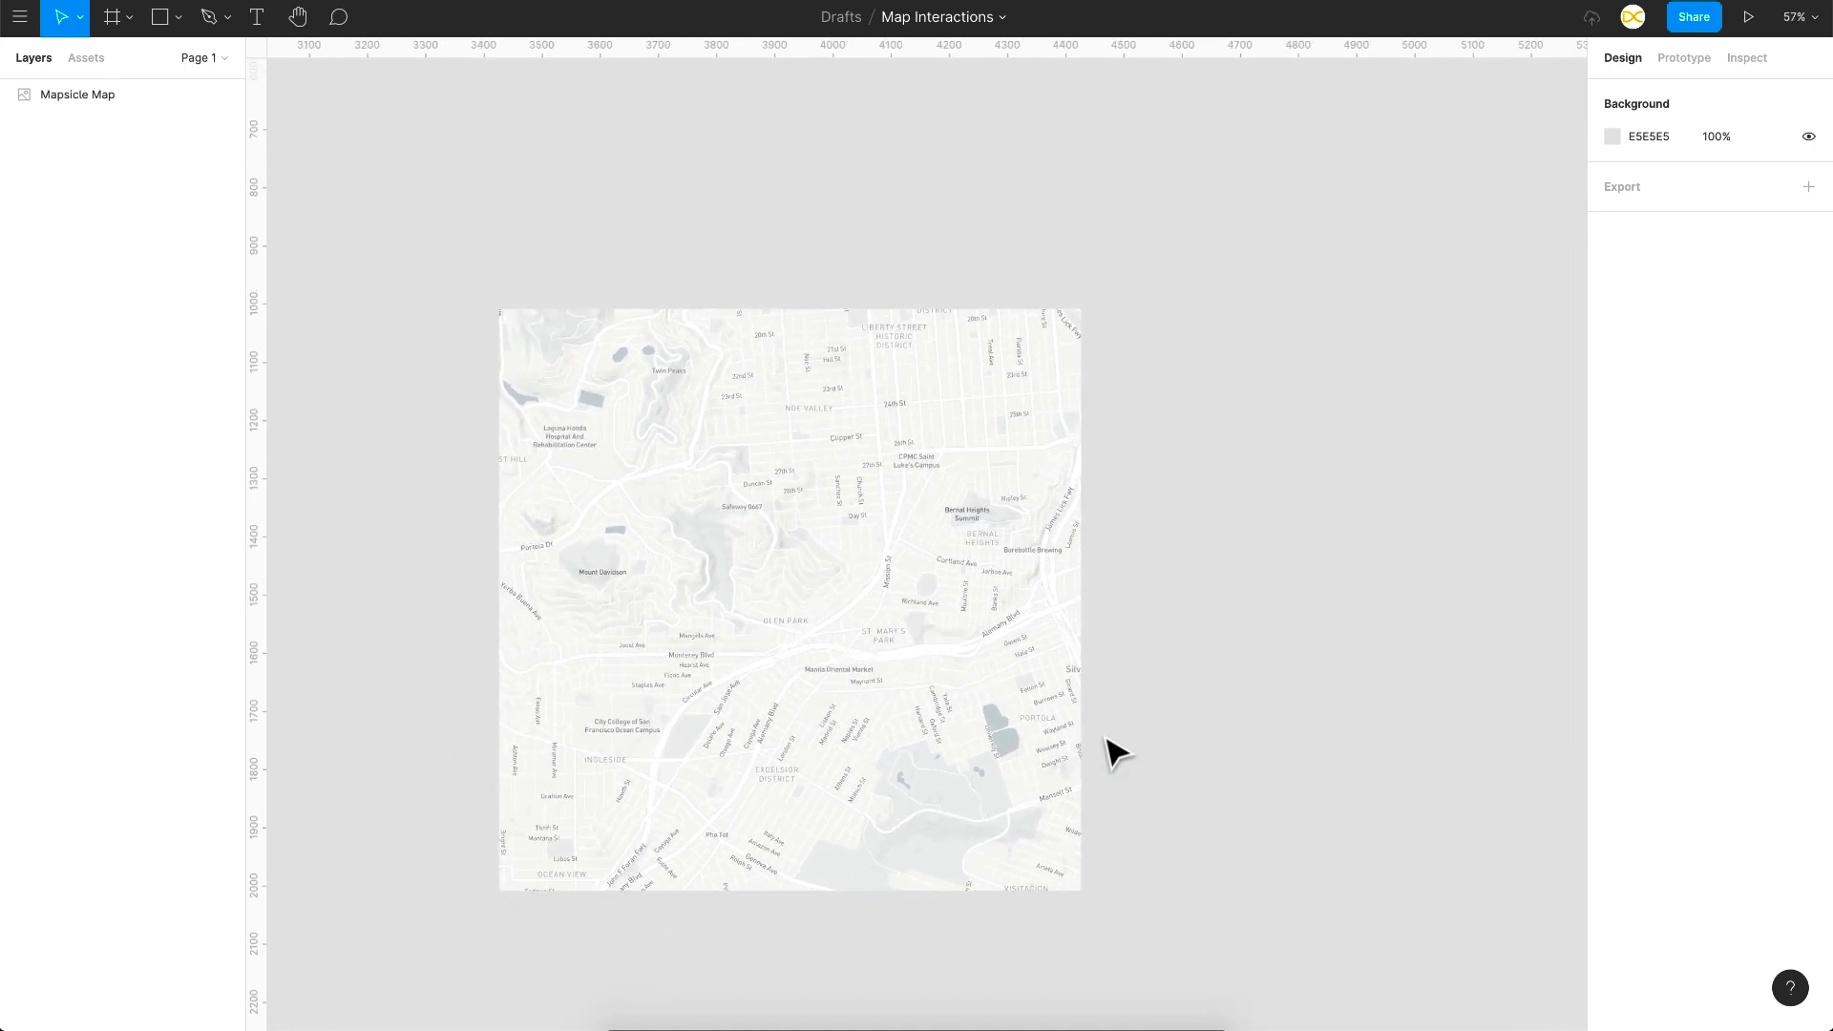
Step: Add an iPhone 8 frame and centre the Mapsicle map inside it both ways
key("f")
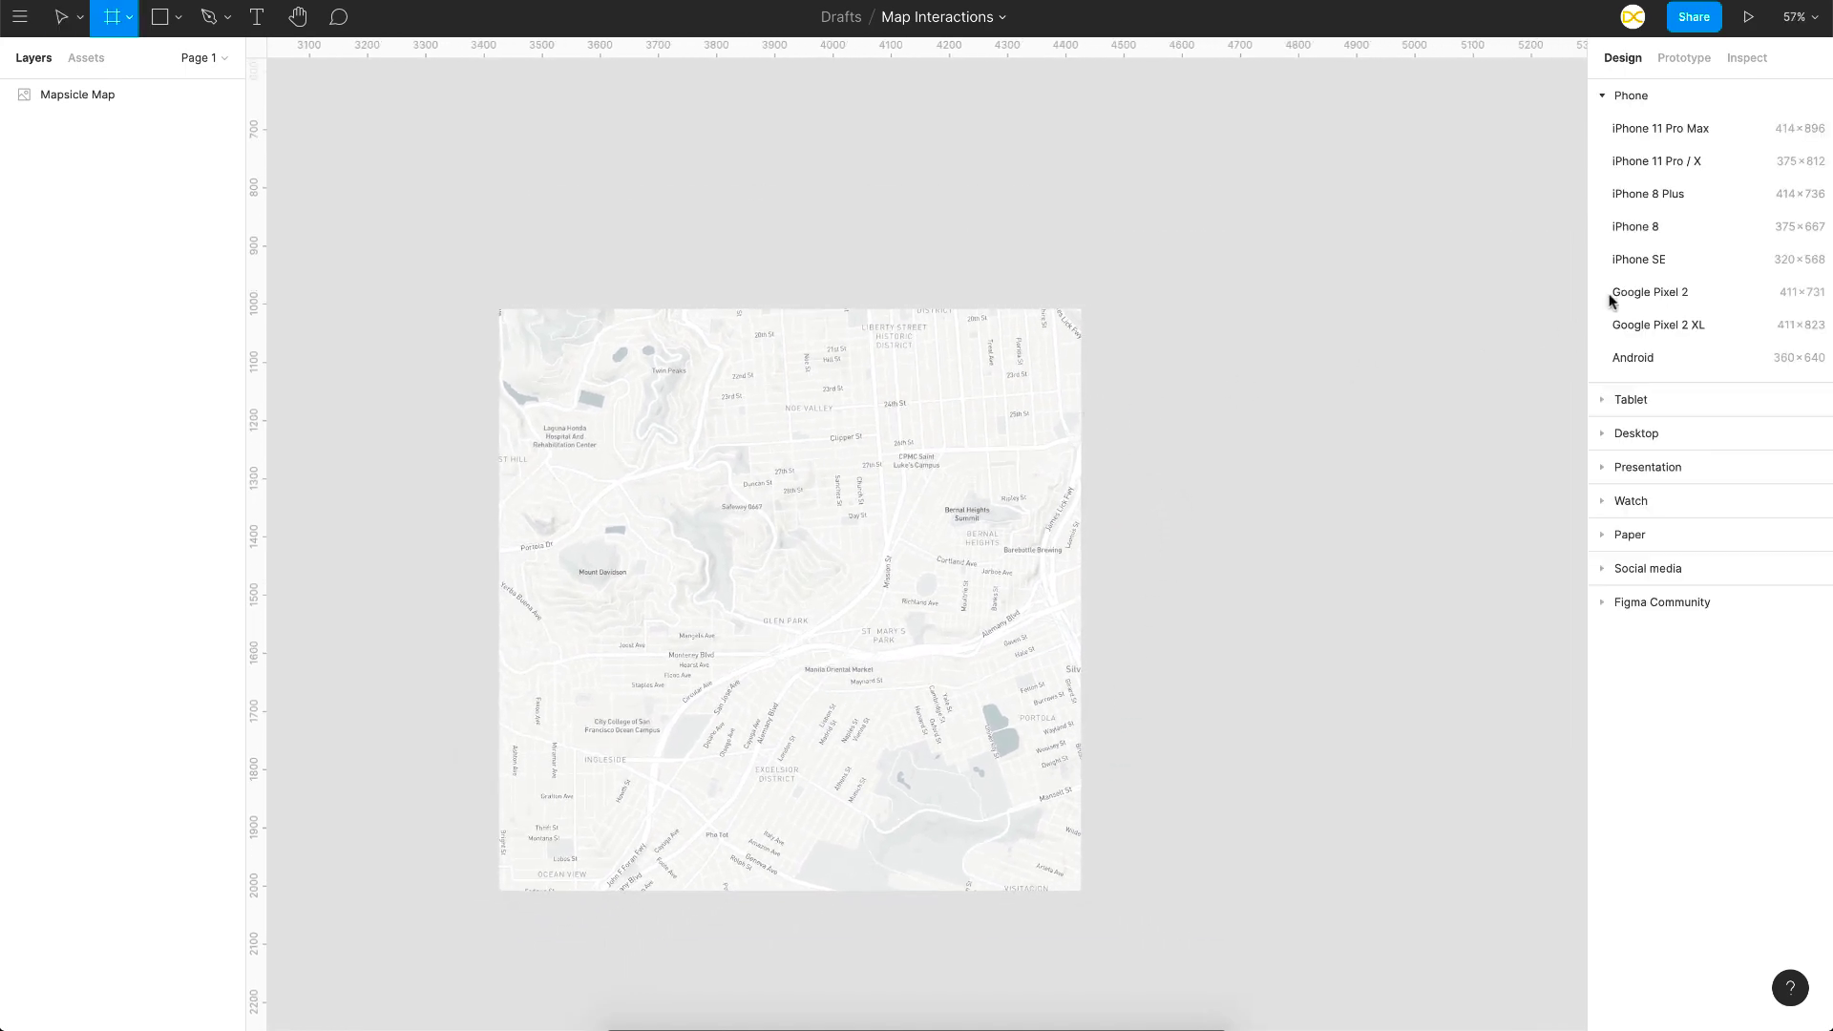
left_click(1670, 242)
left_click(871, 708)
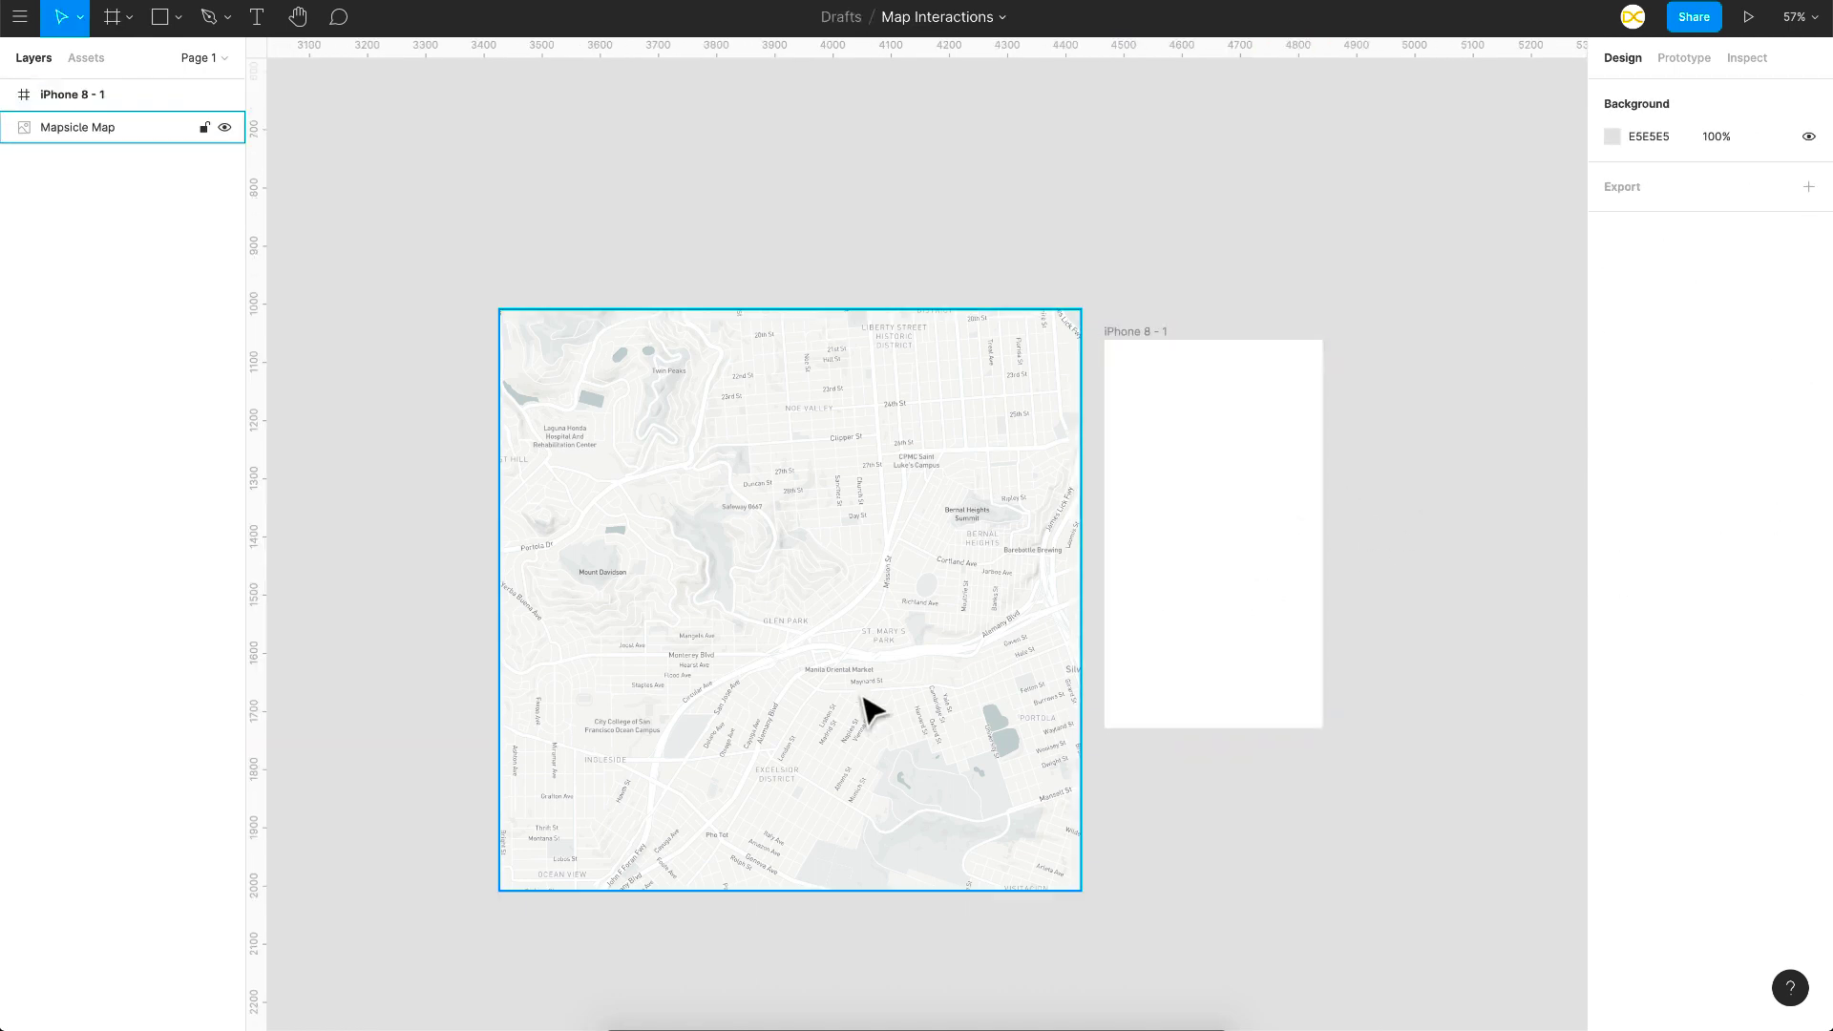
left_click_drag(761, 706, 1211, 608)
scroll(1201, 593, "right", 2)
scroll(1201, 593, "up", 1)
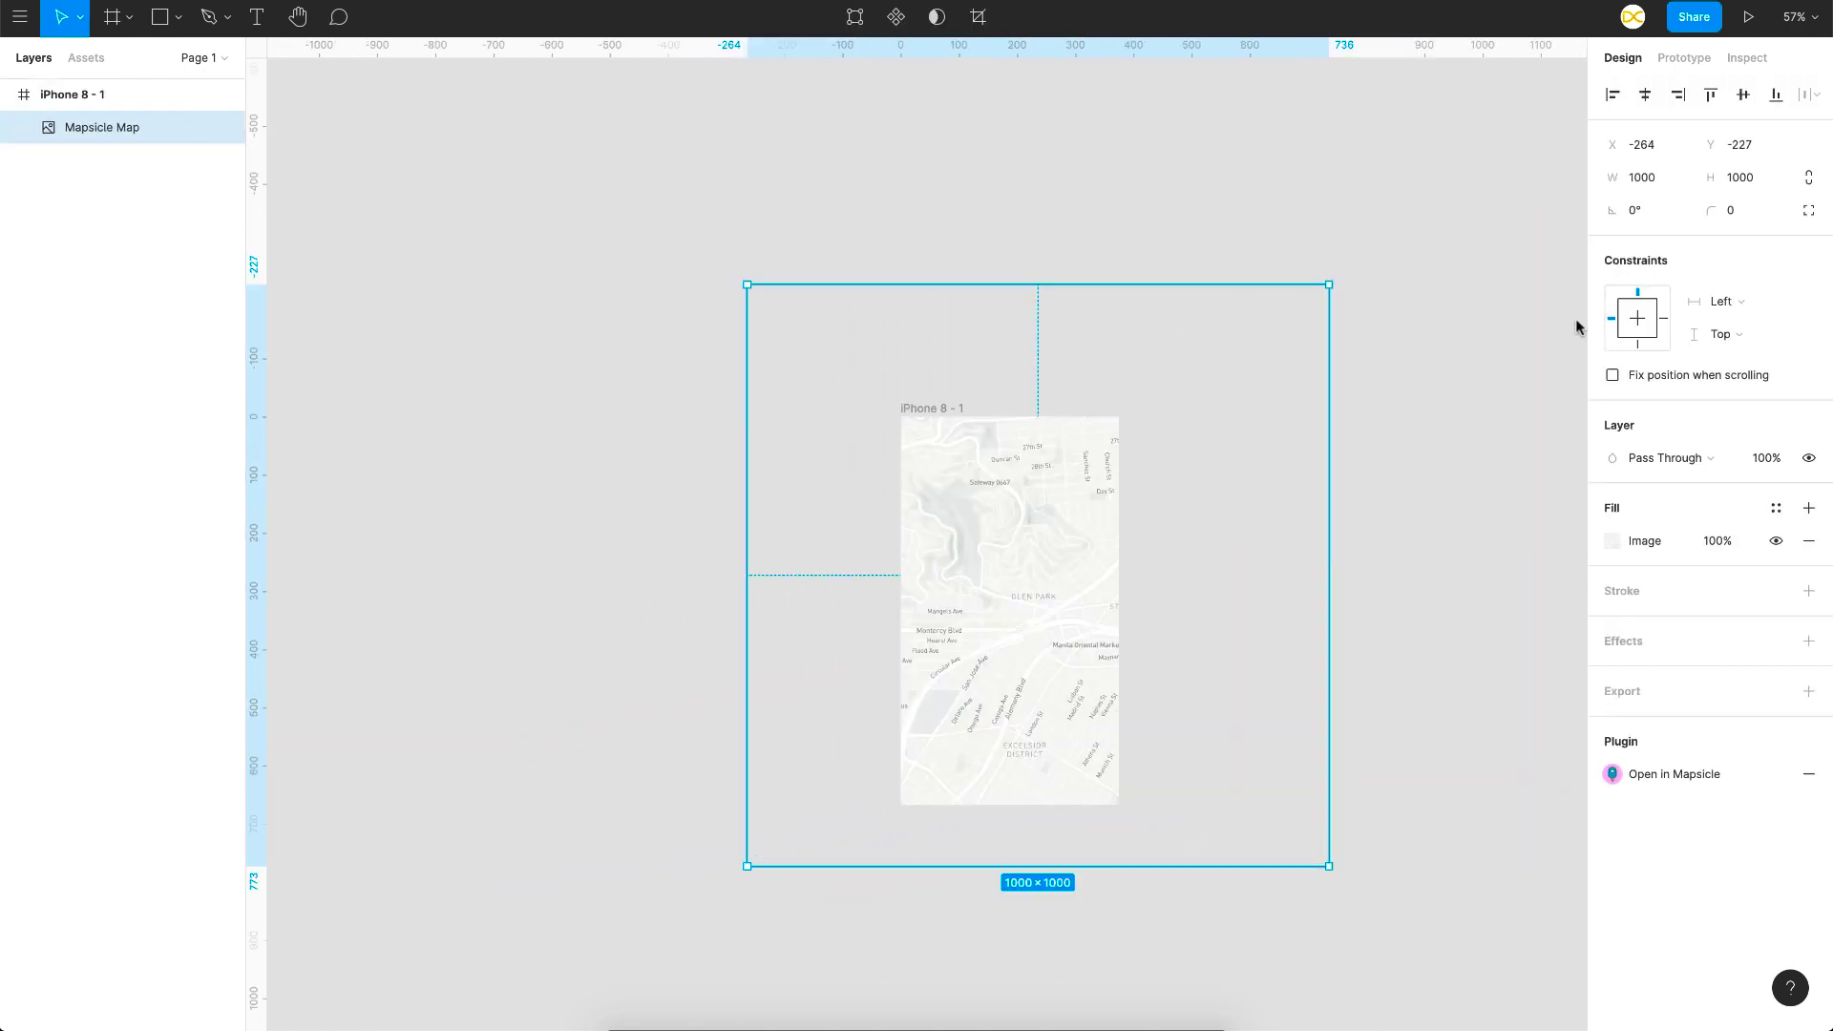
left_click(1645, 94)
left_click(1743, 95)
key("Escape")
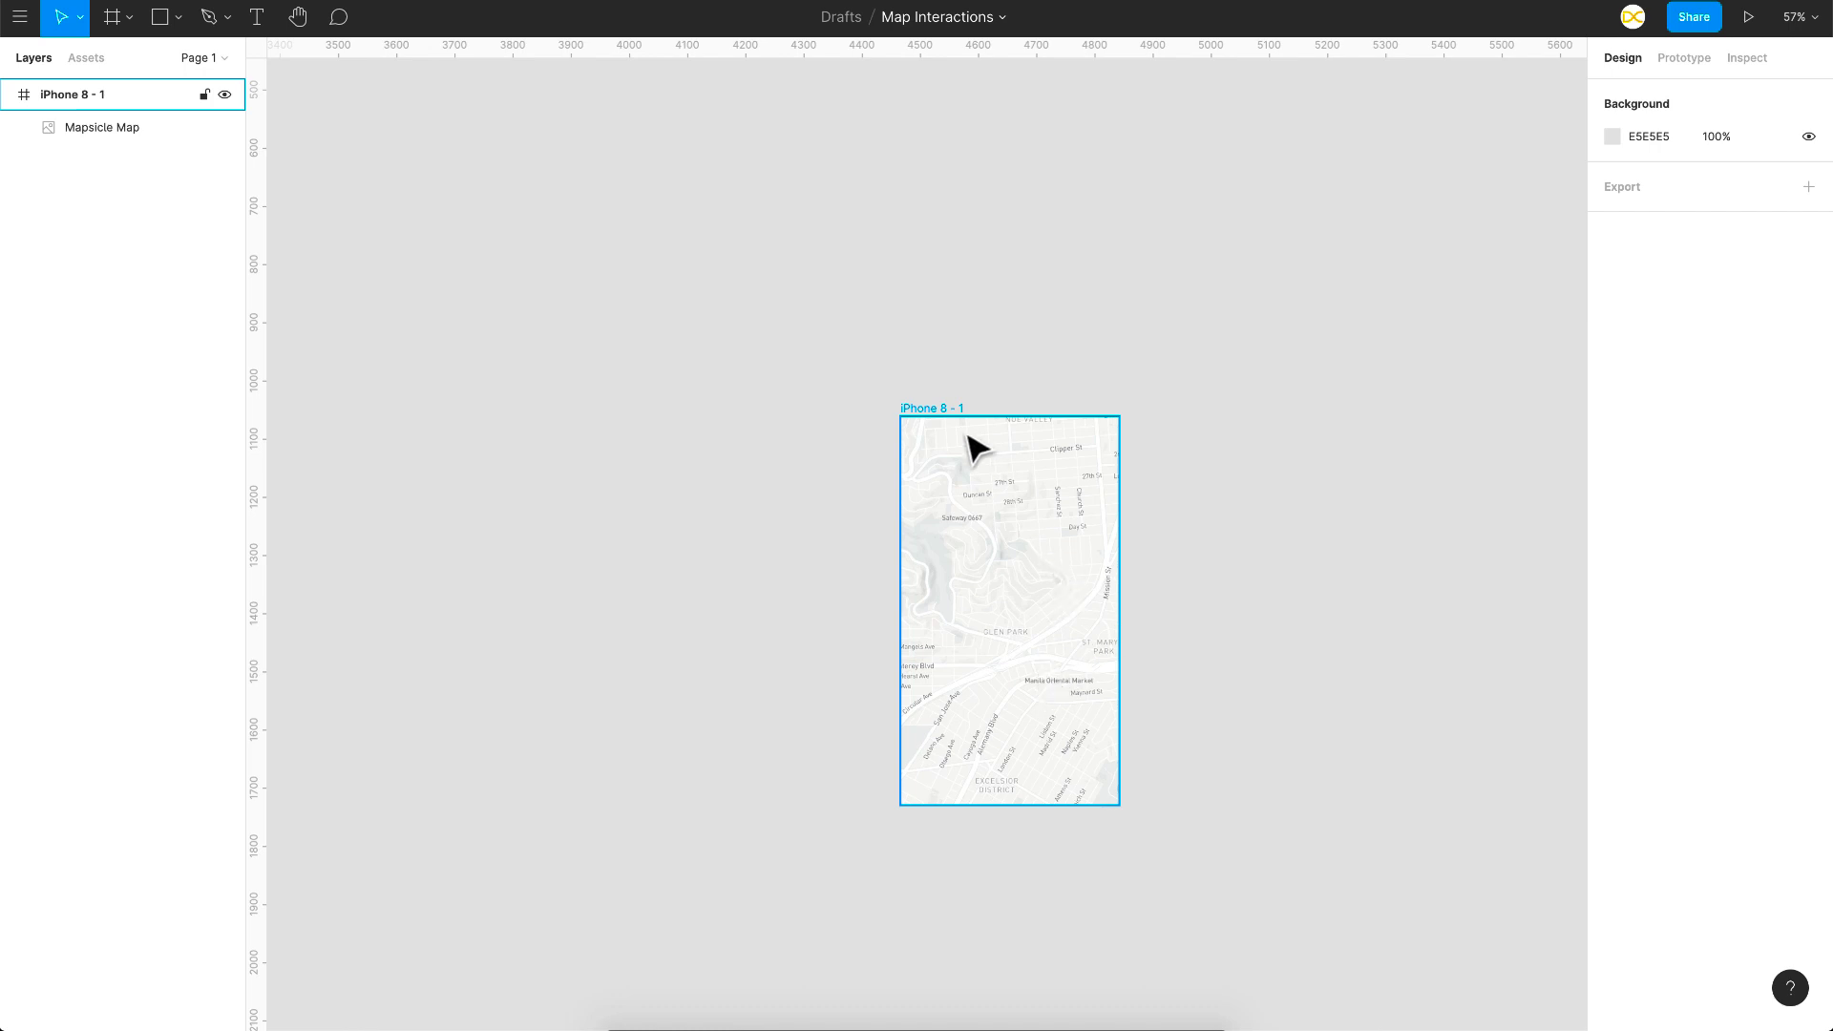
Step: Set the iPhone 8 - 1 frame's overflow behaviour to horizontal and vertical scrolling
left_click(945, 412)
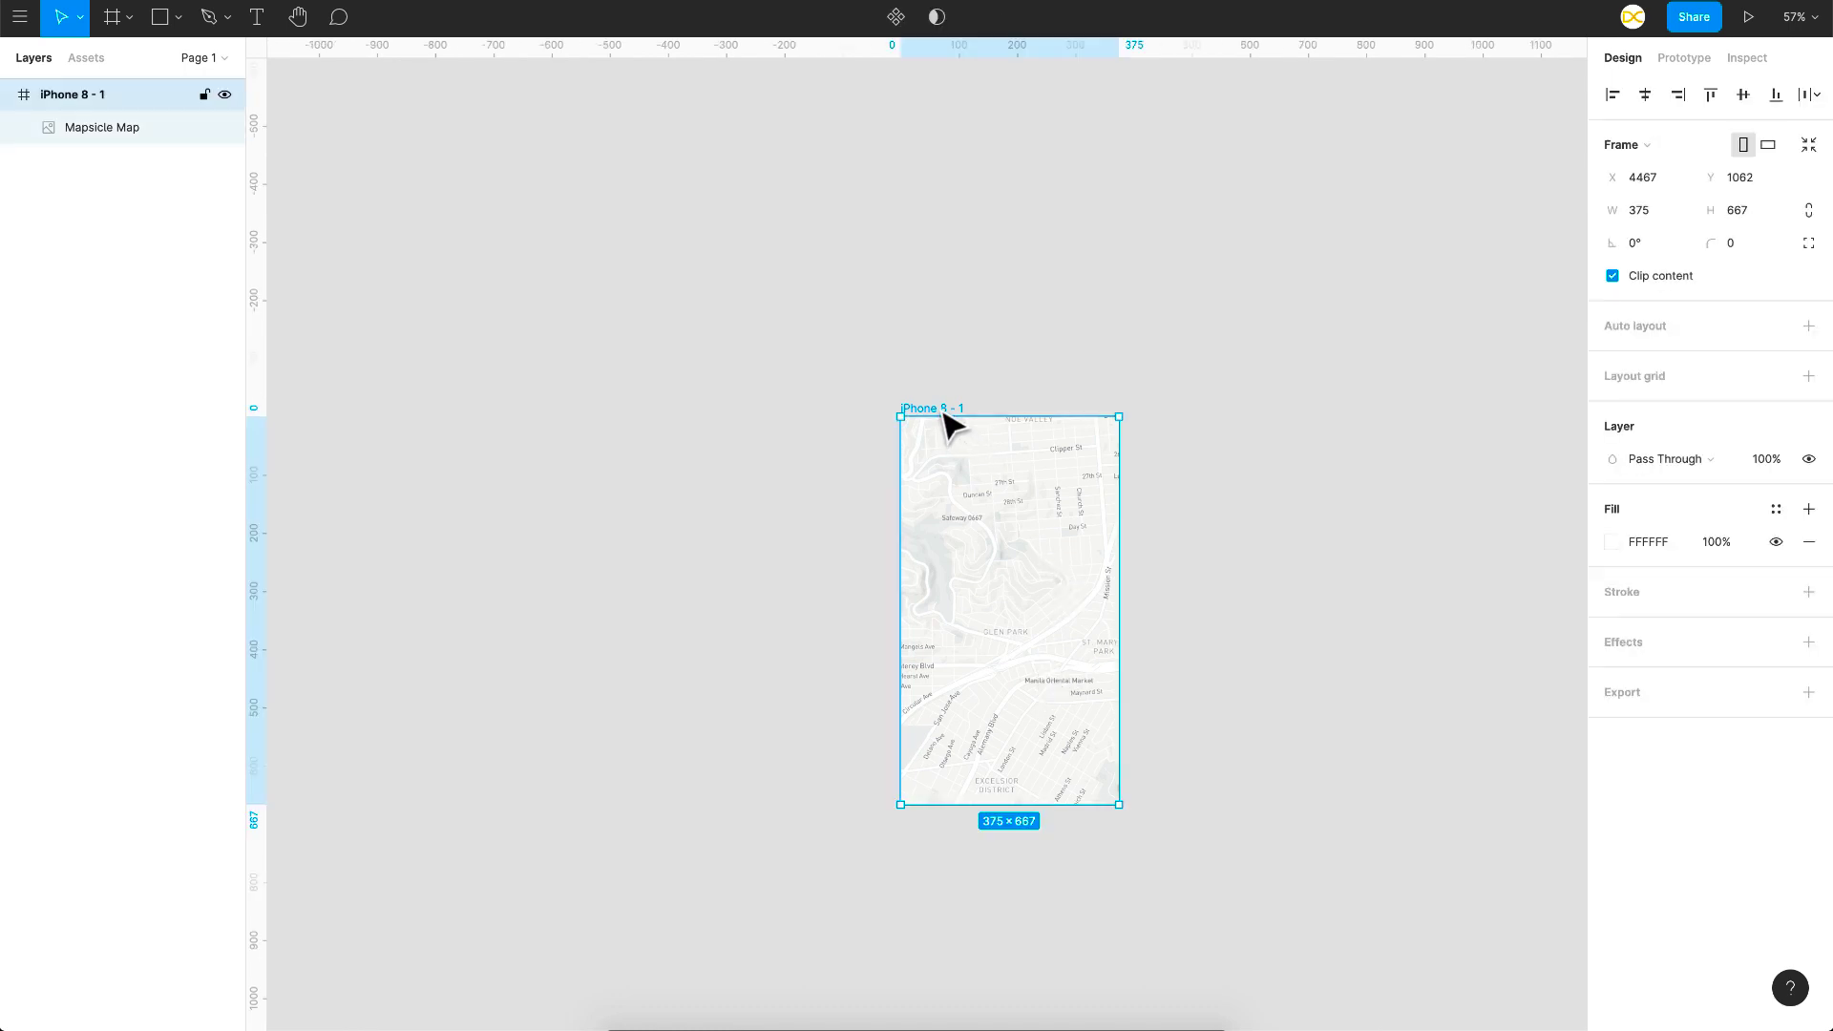
left_click(1677, 59)
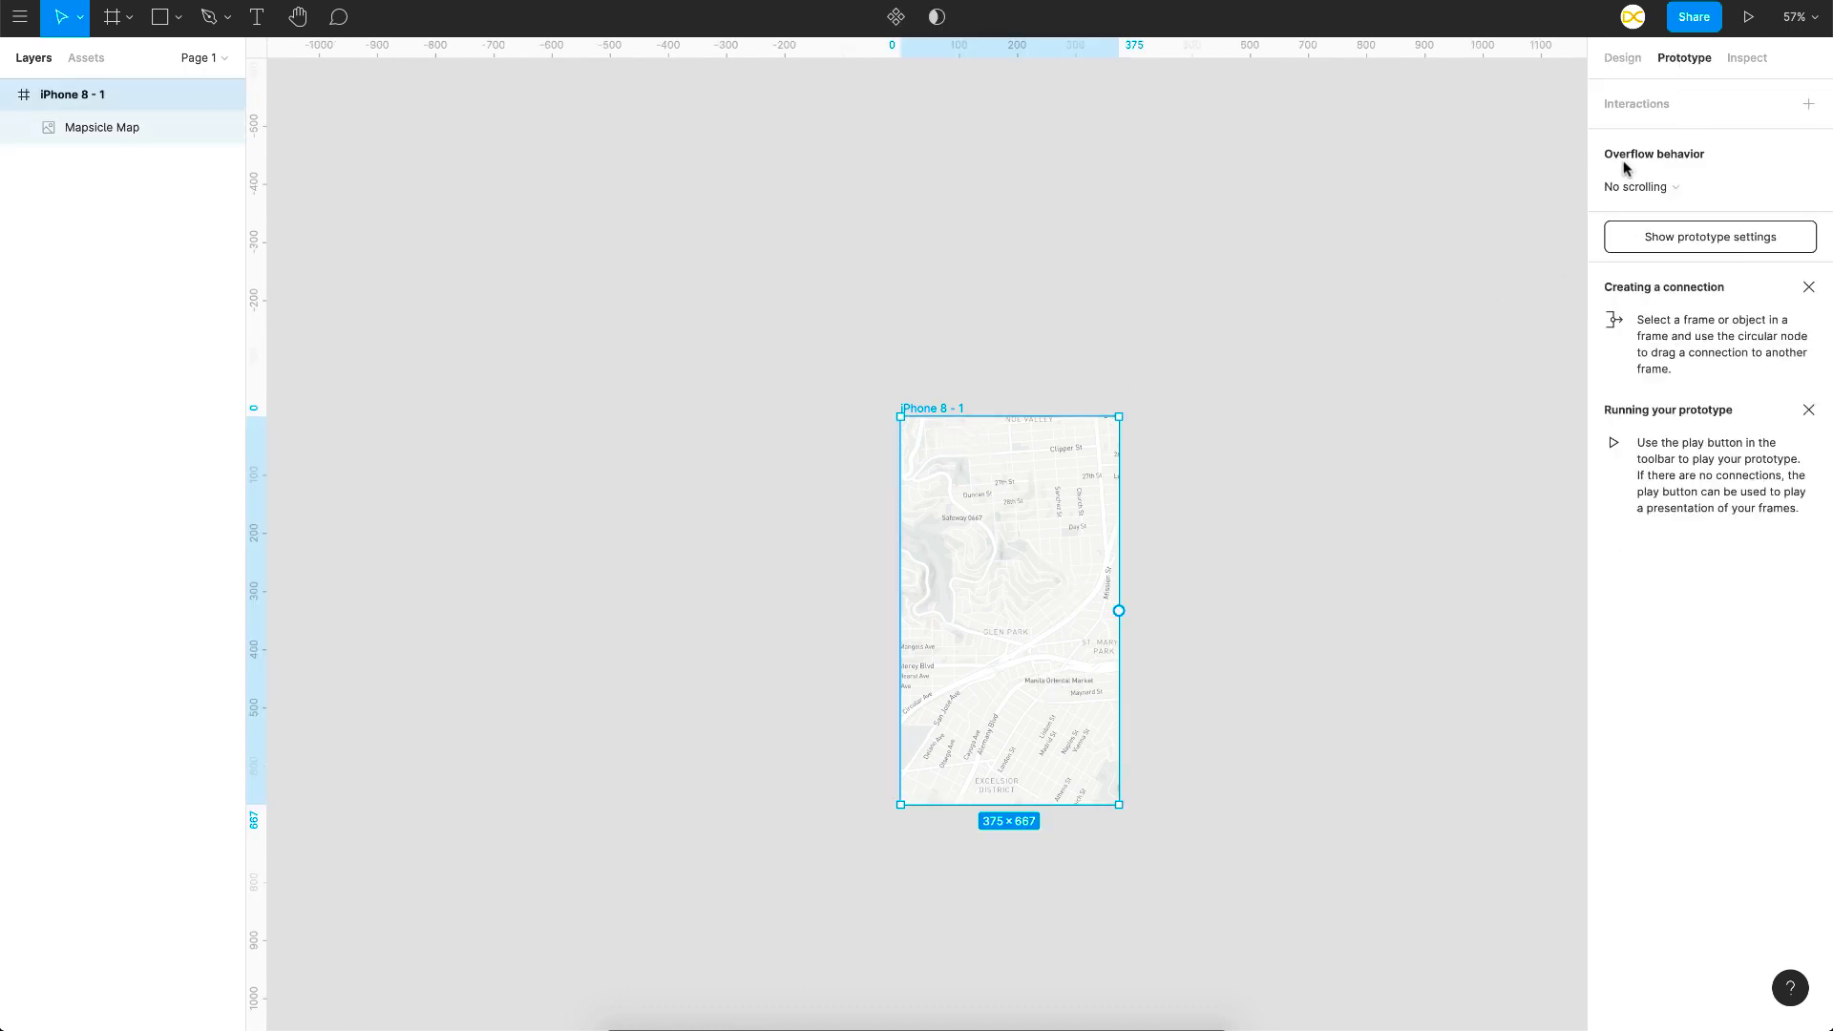
left_click(1665, 188)
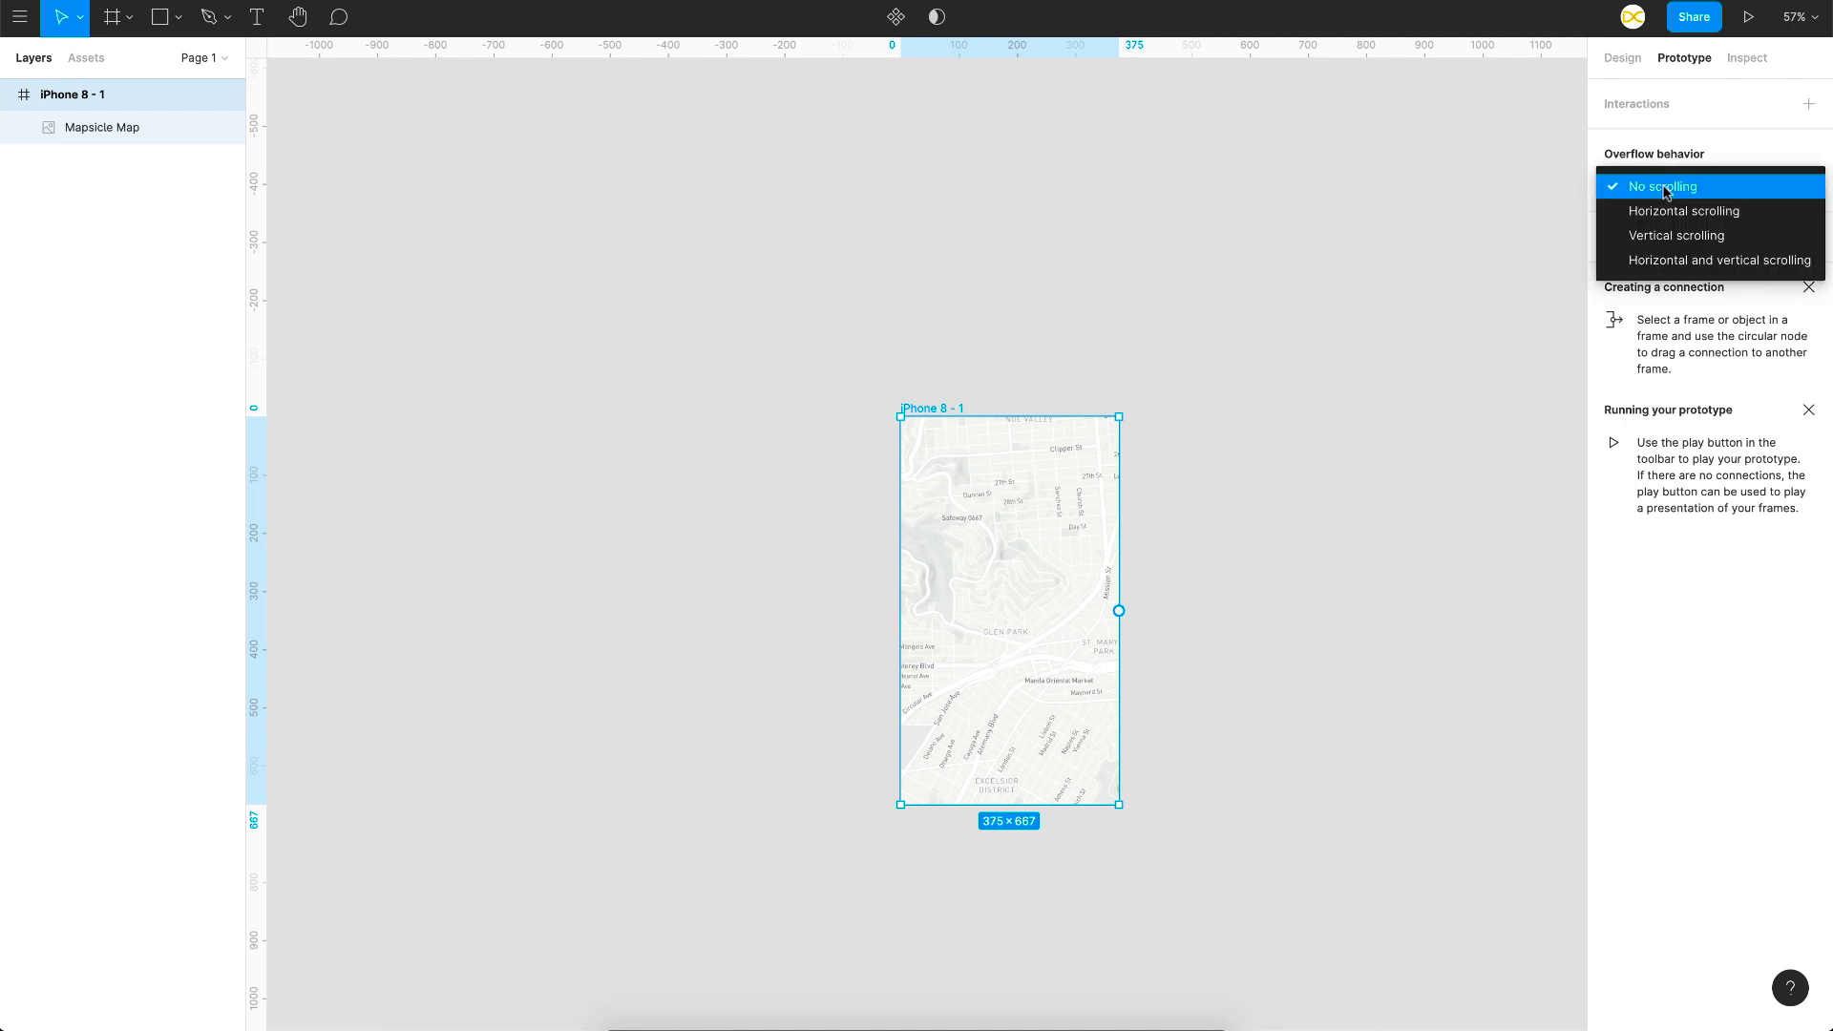
left_click(1661, 257)
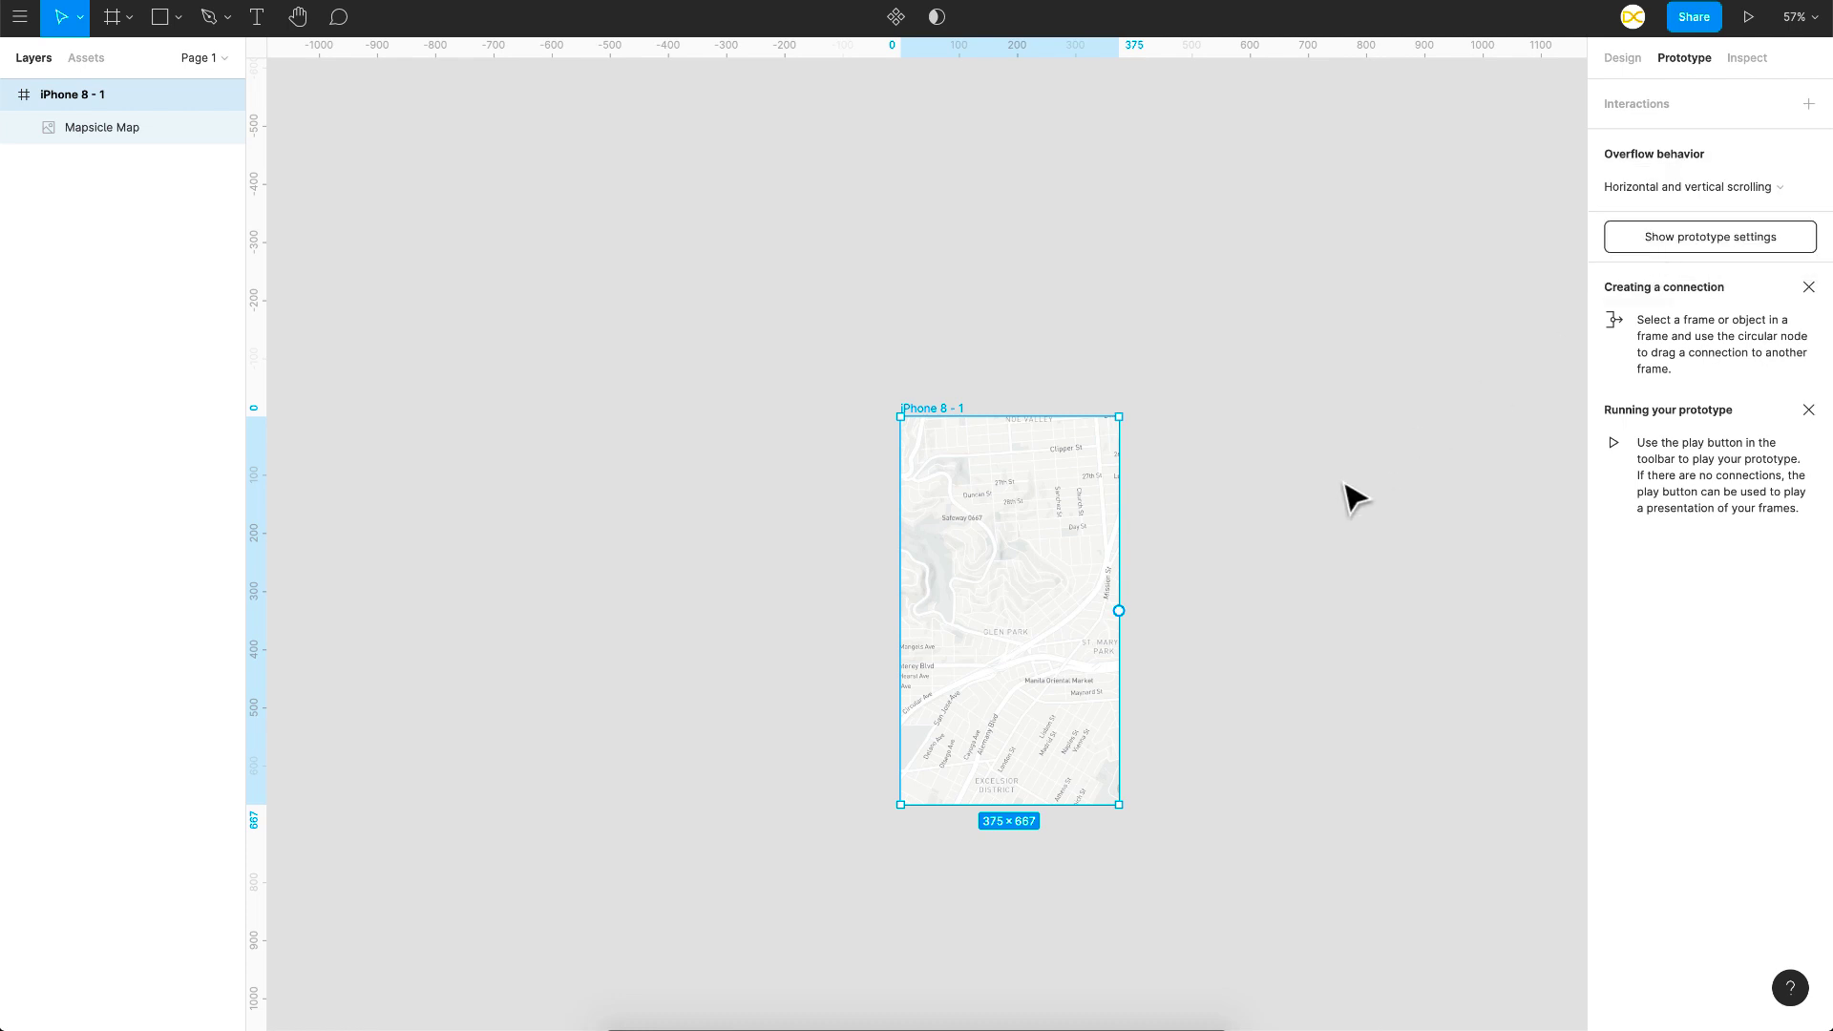
left_click(1354, 496)
left_click(930, 411)
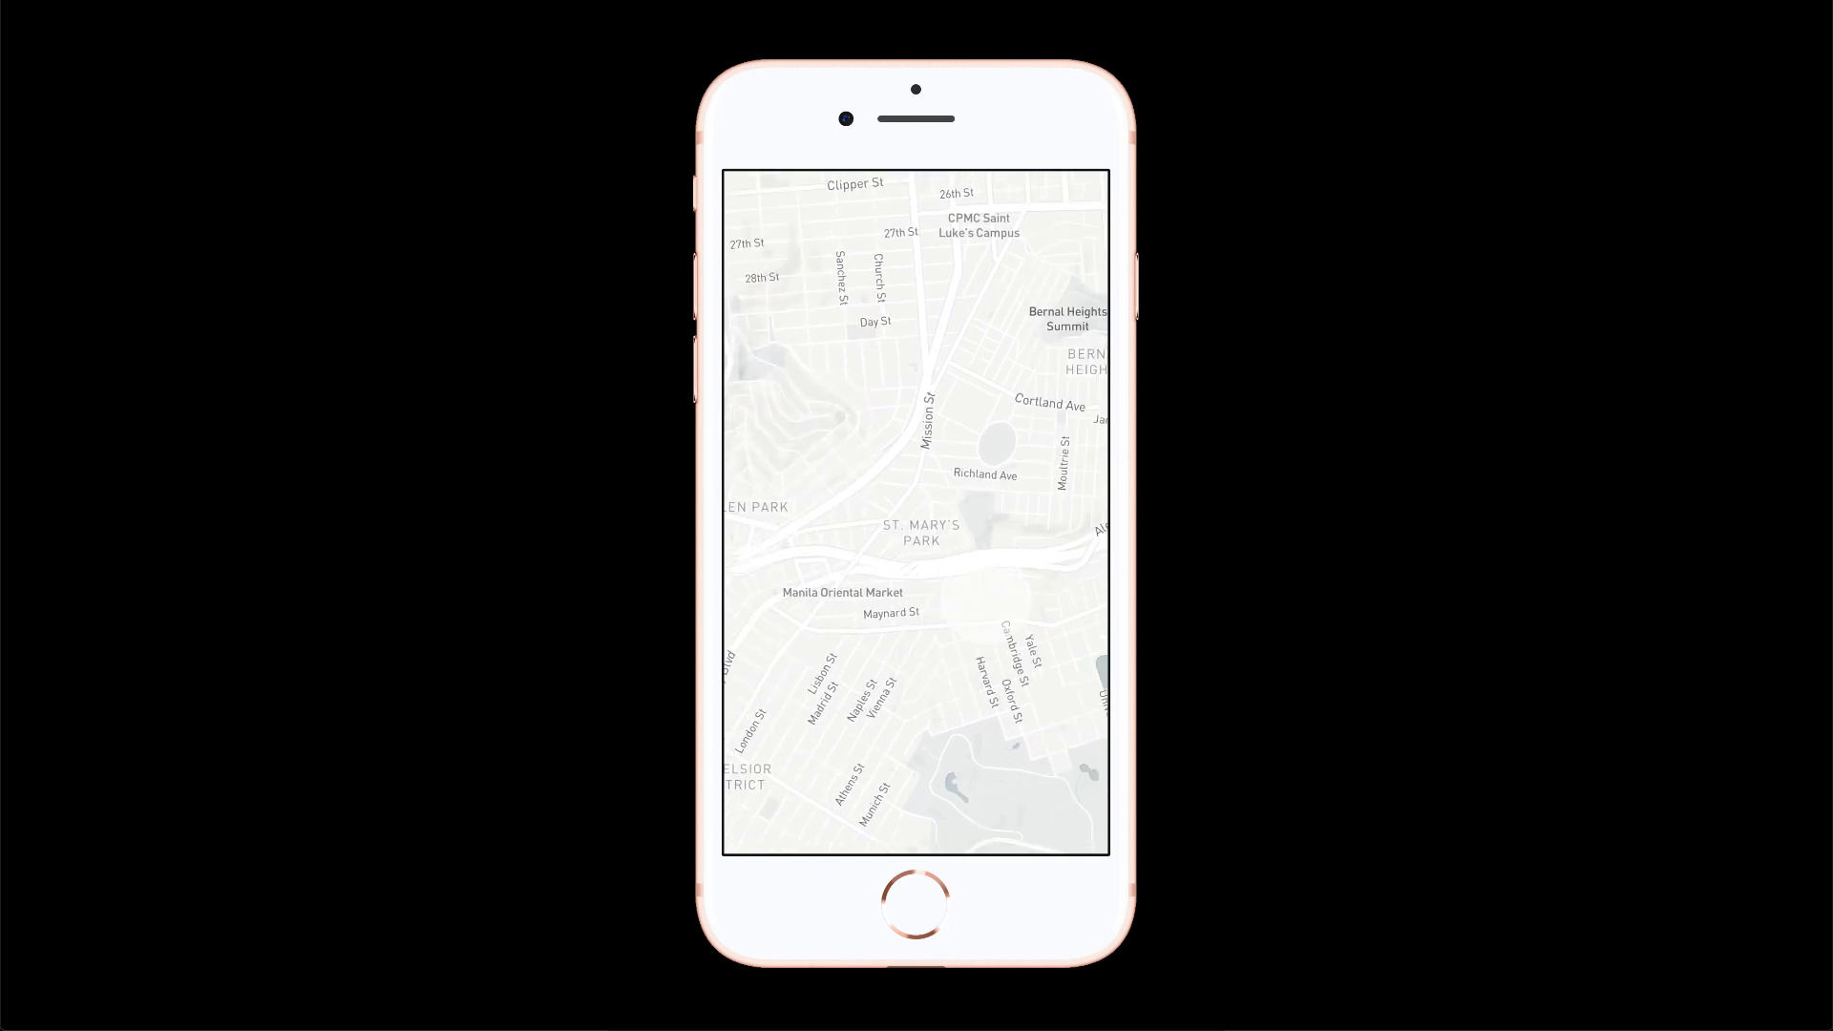
Step: Drag the map left, right, up and down in the preview to test scrolling
left_click_drag(1061, 575, 904, 671)
left_click_drag(764, 660, 1089, 537)
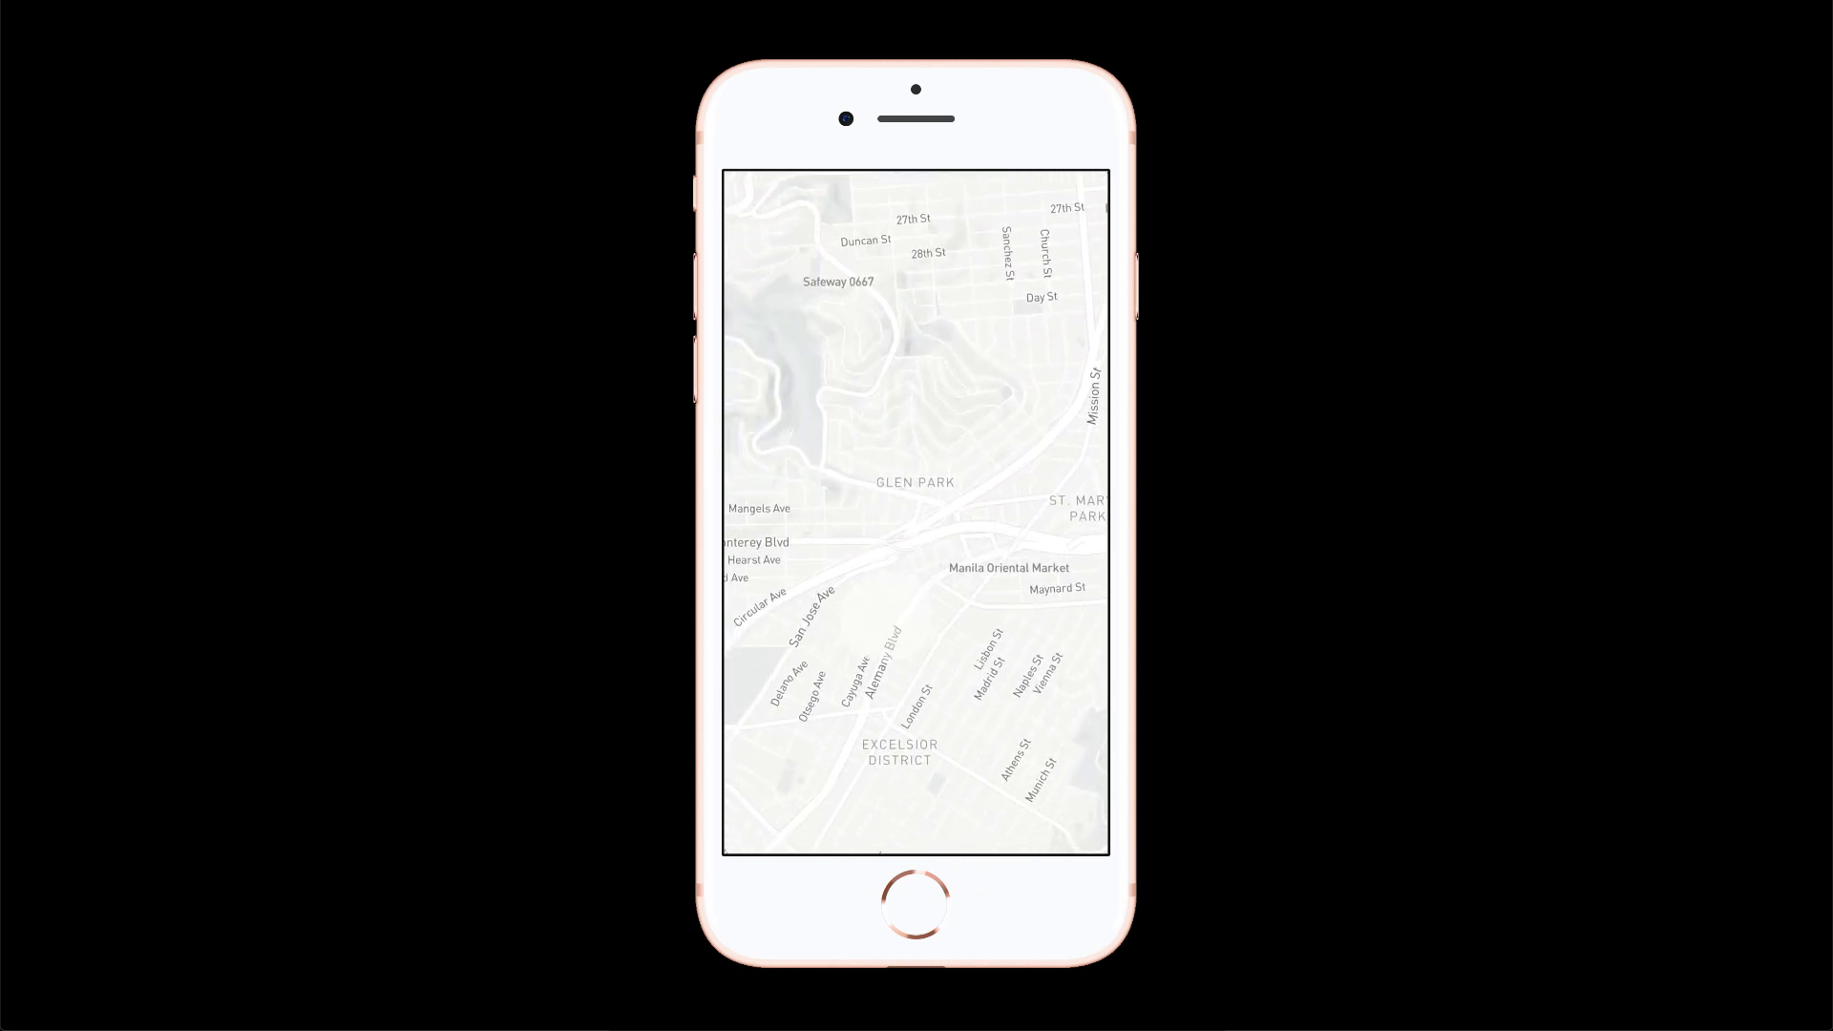
left_click_drag(961, 611, 905, 533)
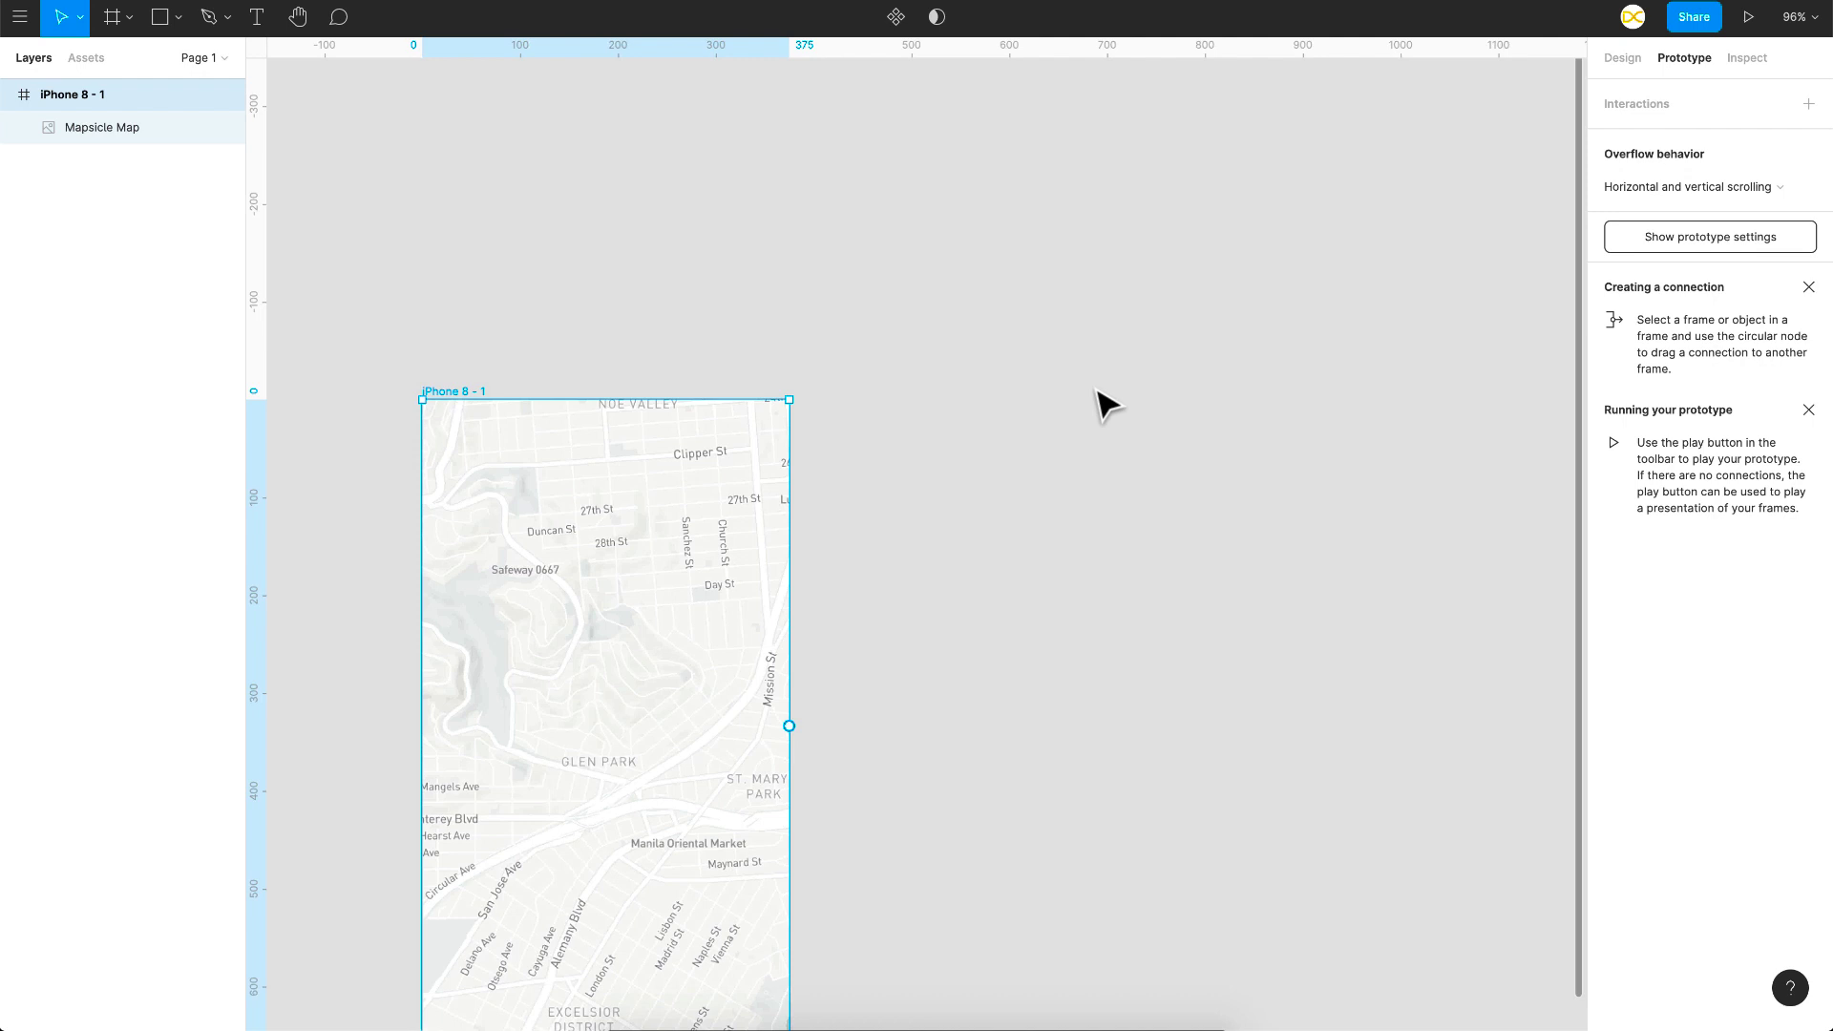
Step: Draw Frame 1 beside the iPhone frame and size it 200×300
scroll(1096, 401, "left", 2)
key("f")
left_click_drag(897, 352, 1157, 579)
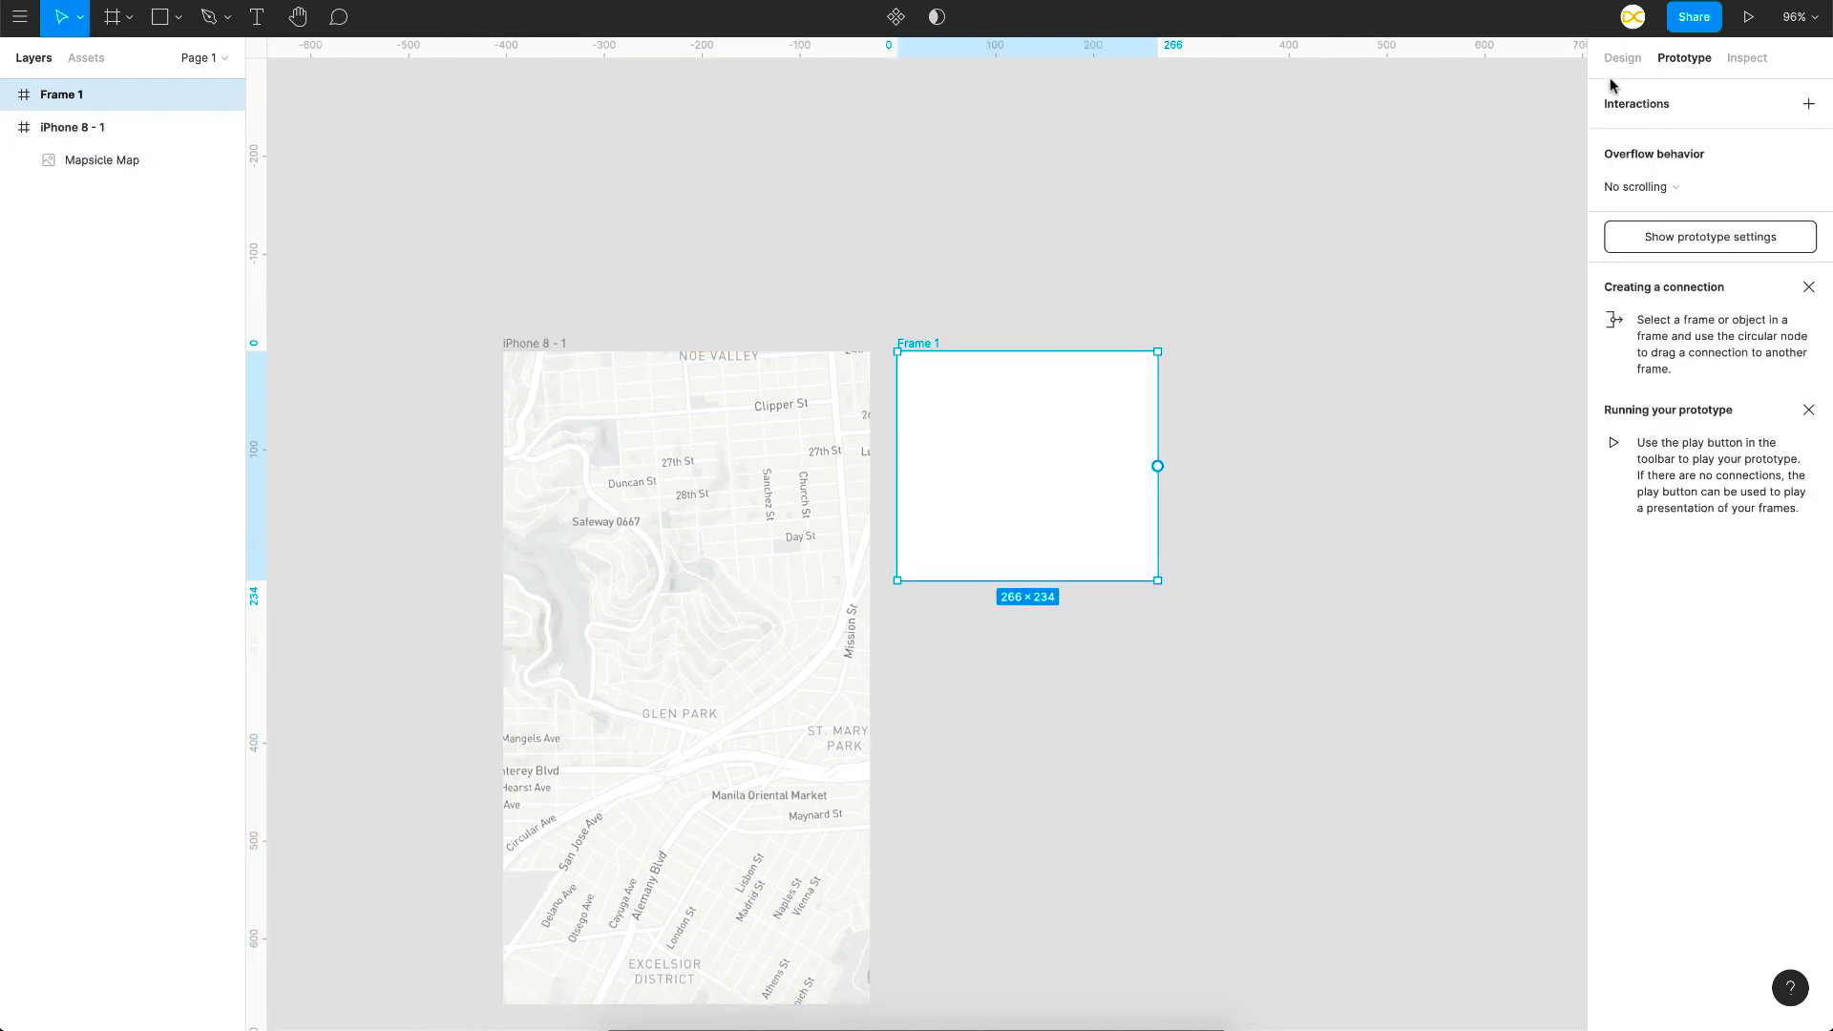
left_click(1611, 61)
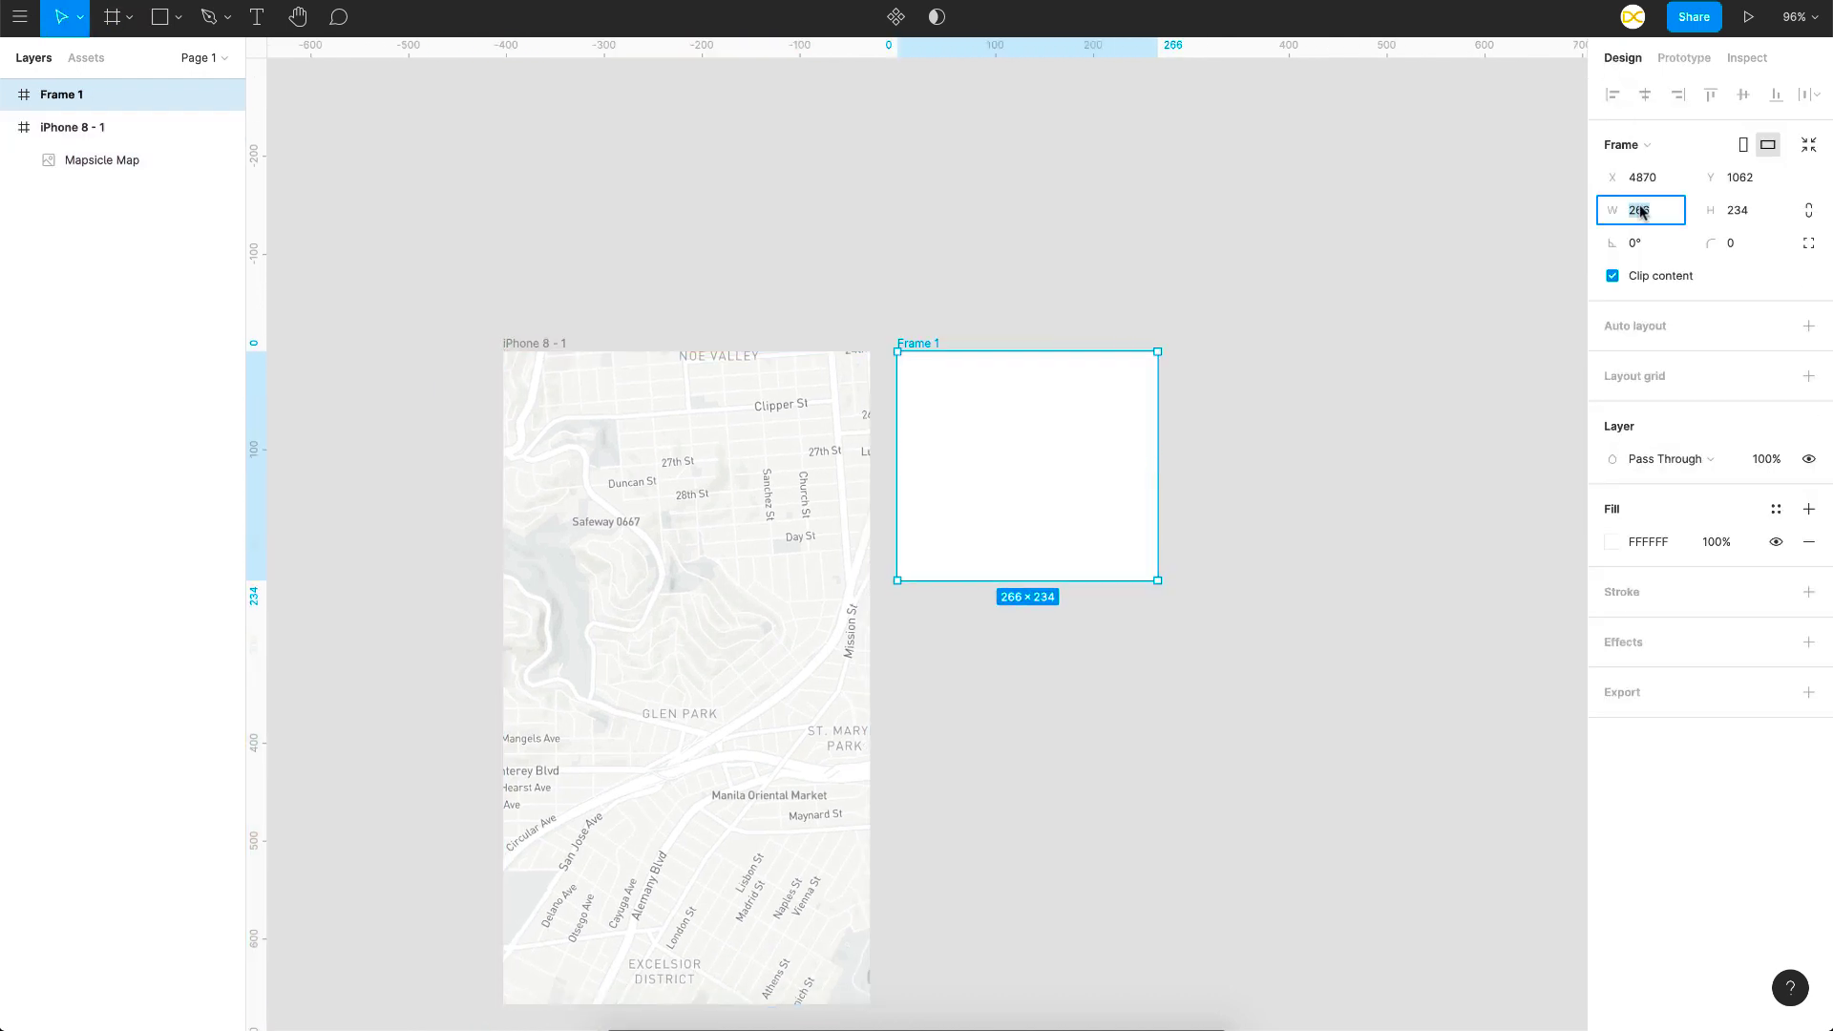
key("Tab")
type("300")
key("Return")
scroll(872, 643, "up", 5)
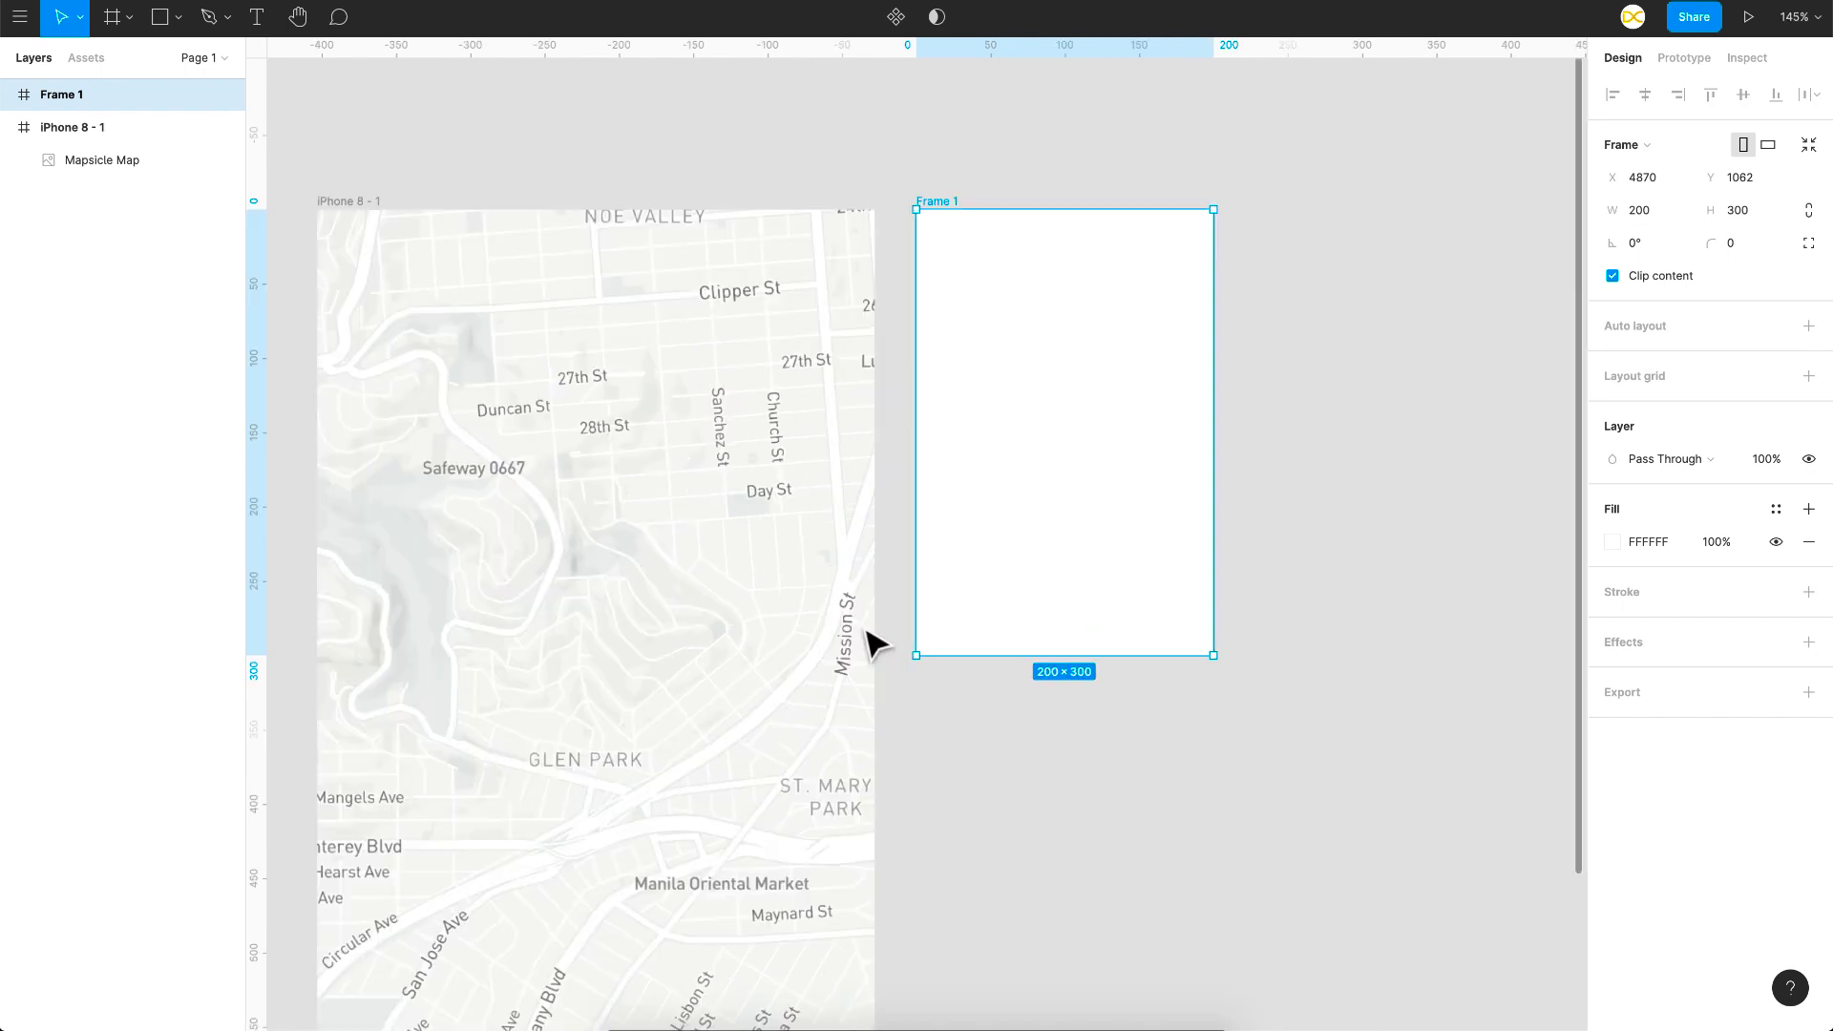
scroll(872, 642, "right", 1)
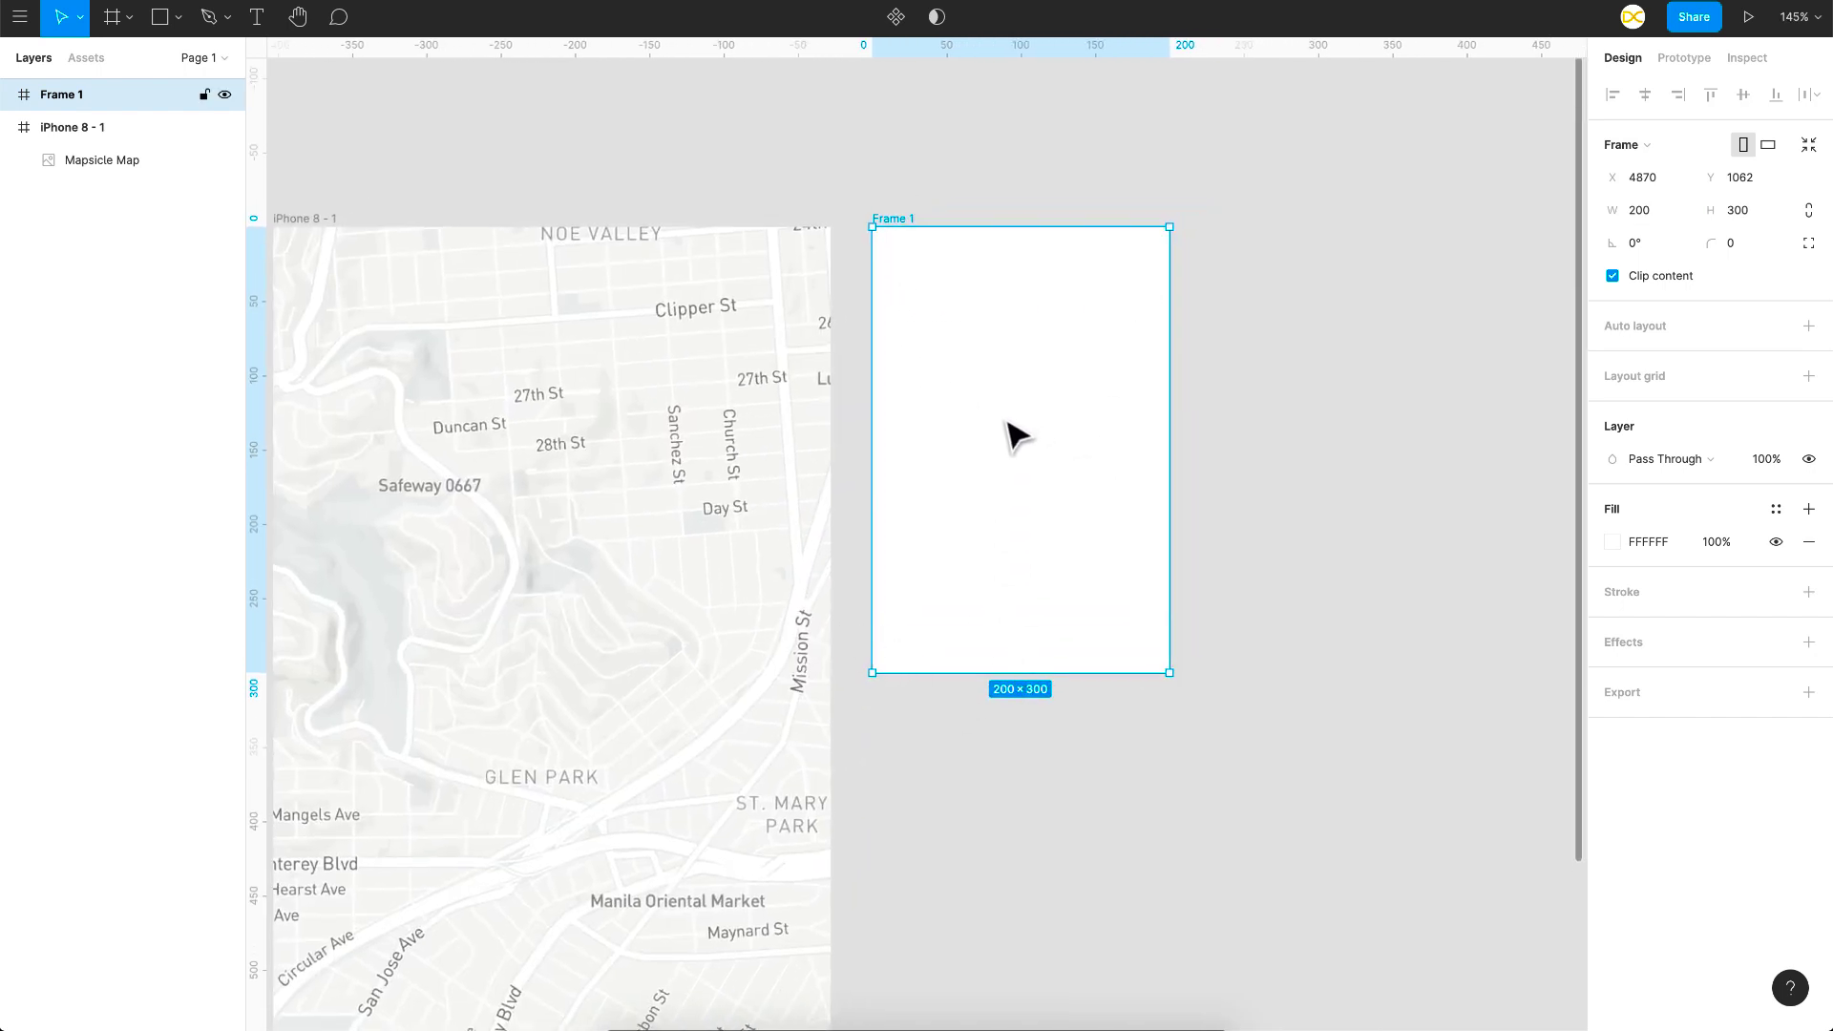
Step: Draw the callout box rectangle inside Frame 1 for the Toy Shop card
key("r")
scroll(881, 265, "up", 1)
scroll(881, 266, "right", 1)
mouse_move(875, 260)
left_mouse_down()
mouse_move(1143, 399)
mouse_move(1079, 414)
left_mouse_up()
scroll(1053, 365, "up", 4)
scroll(1019, 364, "up", 2)
scroll(1019, 364, "up", 1)
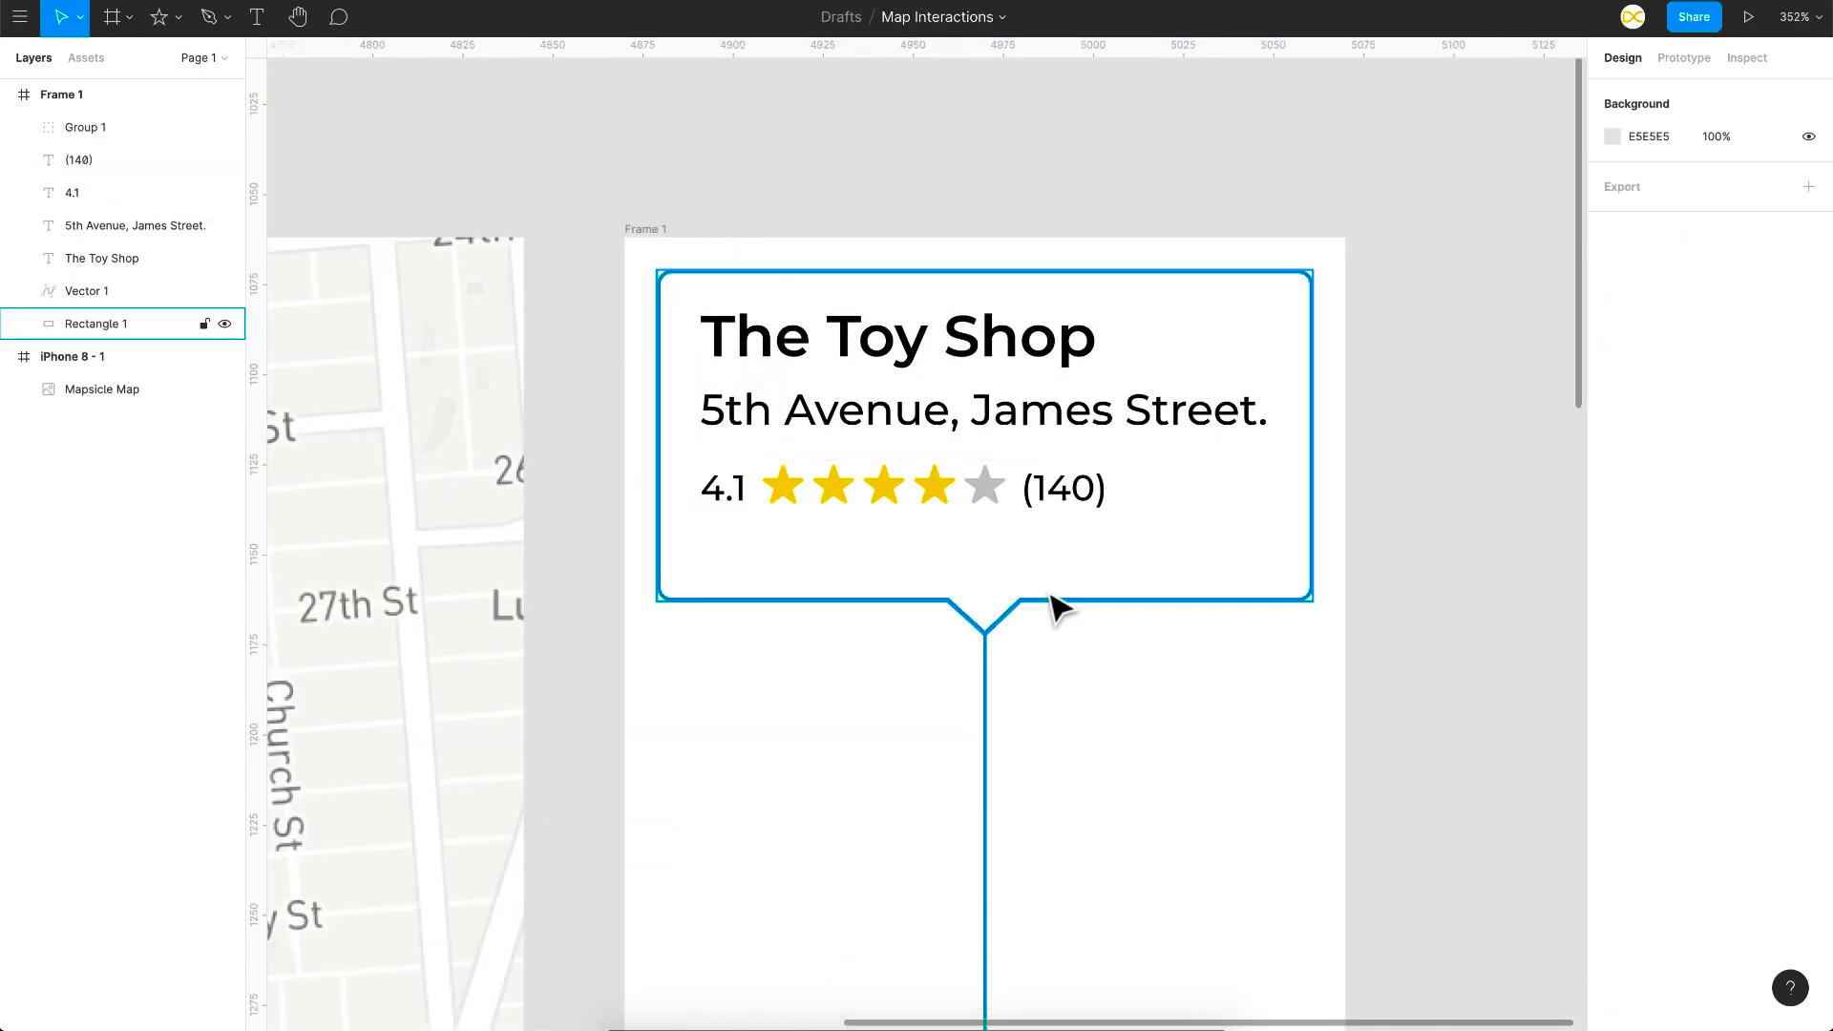
scroll(1346, 605, "down", 5)
scroll(1353, 606, "down", 3)
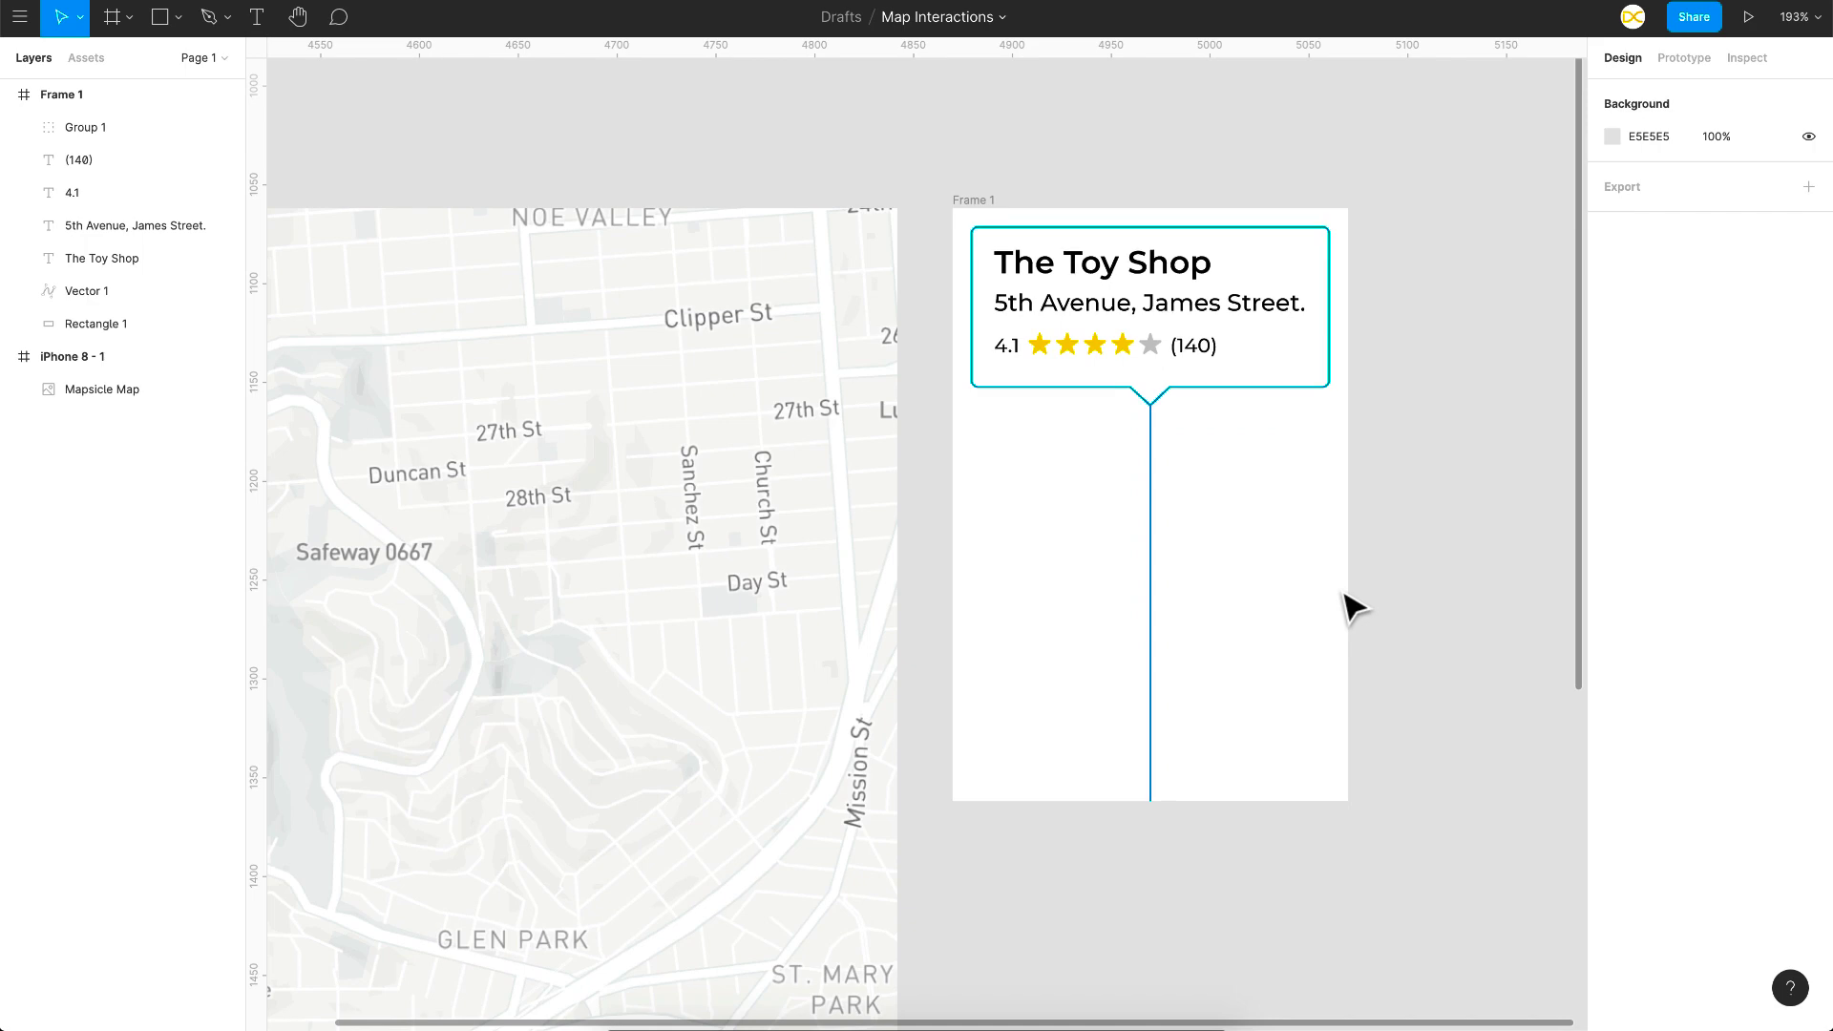
scroll(1353, 605, "down", 3)
scroll(1346, 605, "down", 2)
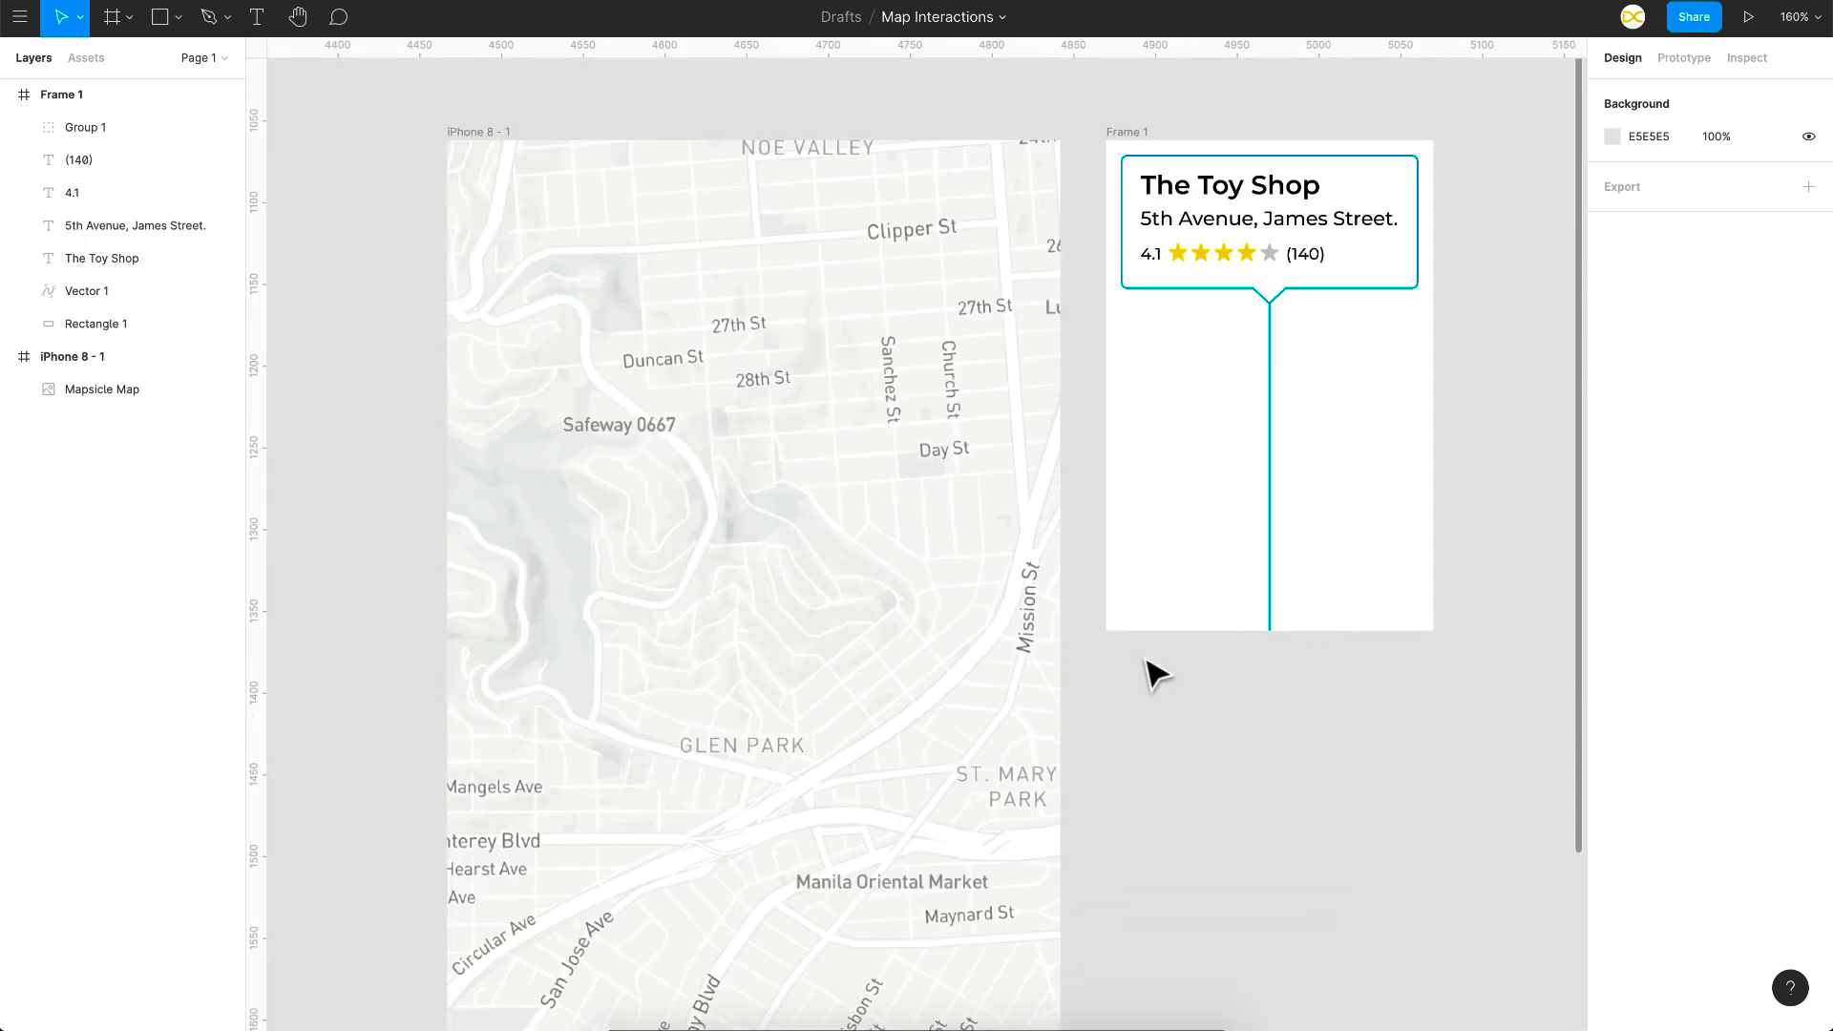
scroll(787, 721, "down", 2)
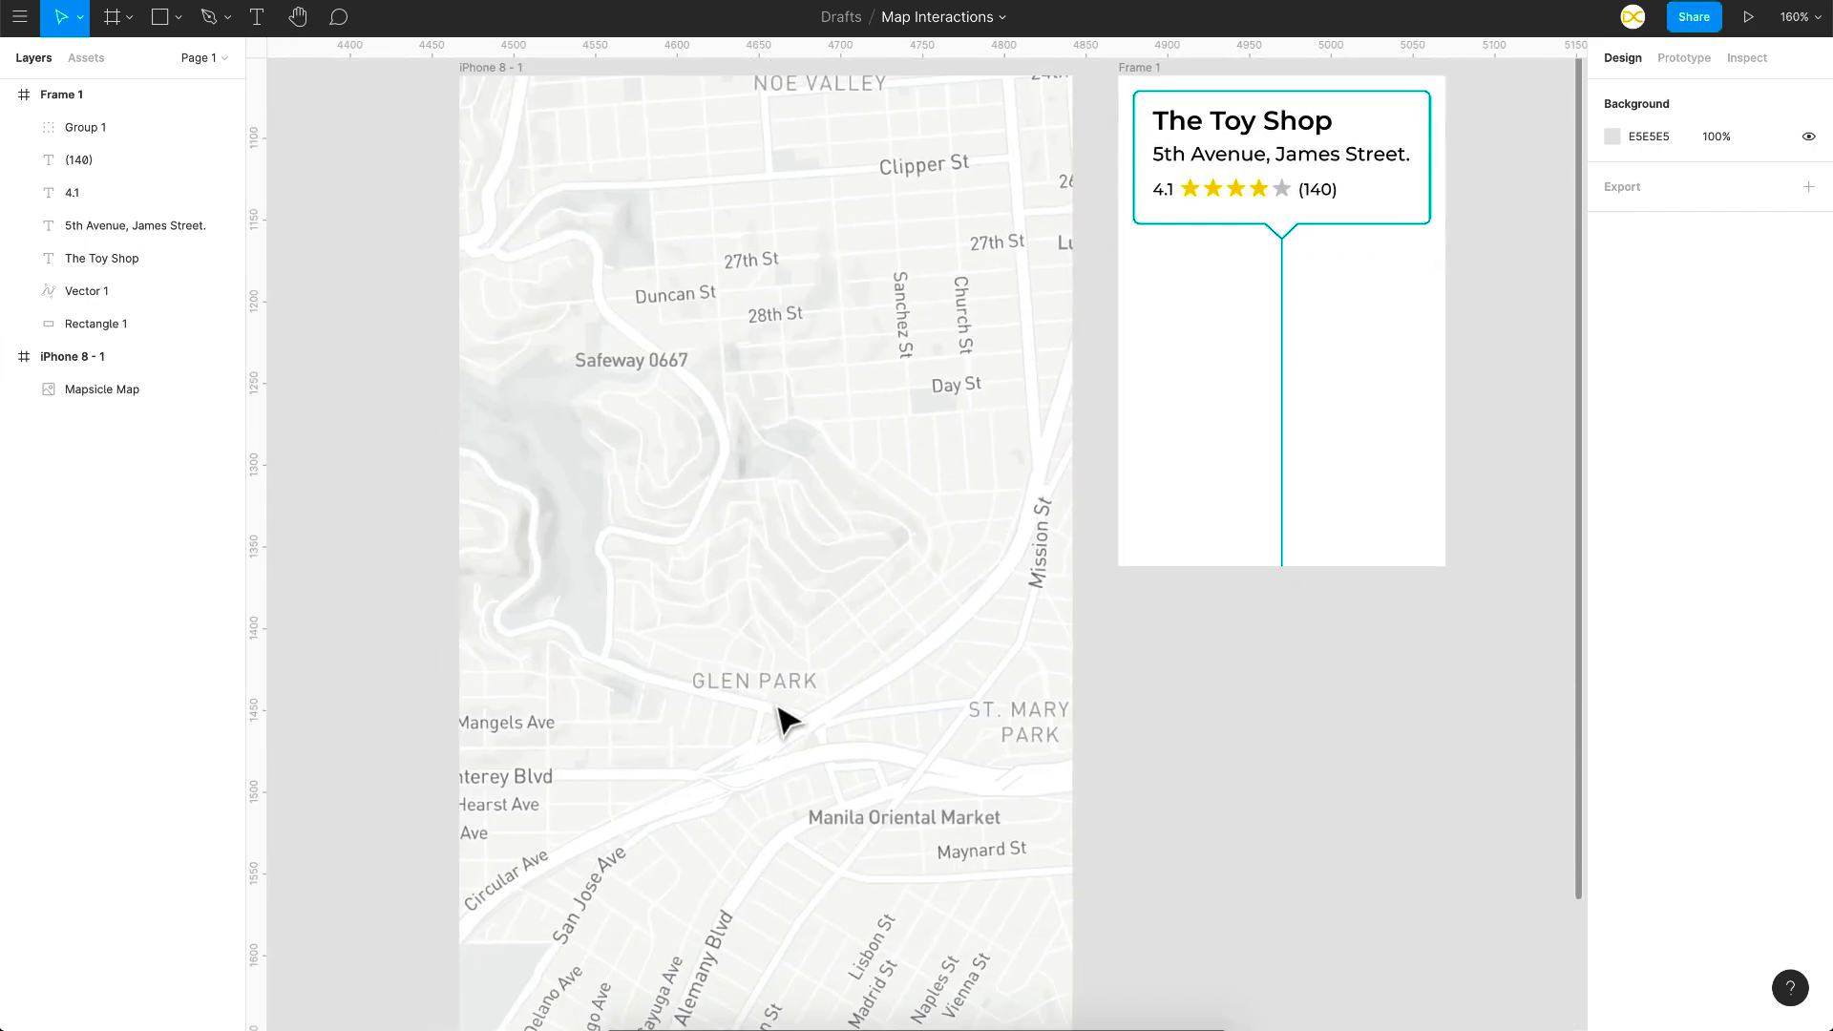
scroll(777, 719, "up", 5)
Step: Draw a small ellipse pin at Glen Park with fill 085459 and a 2 px 00C0CC stroke
key("o")
left_click_drag(803, 678, 840, 700)
left_click(1612, 540)
left_click(1464, 933)
left_click(1808, 591)
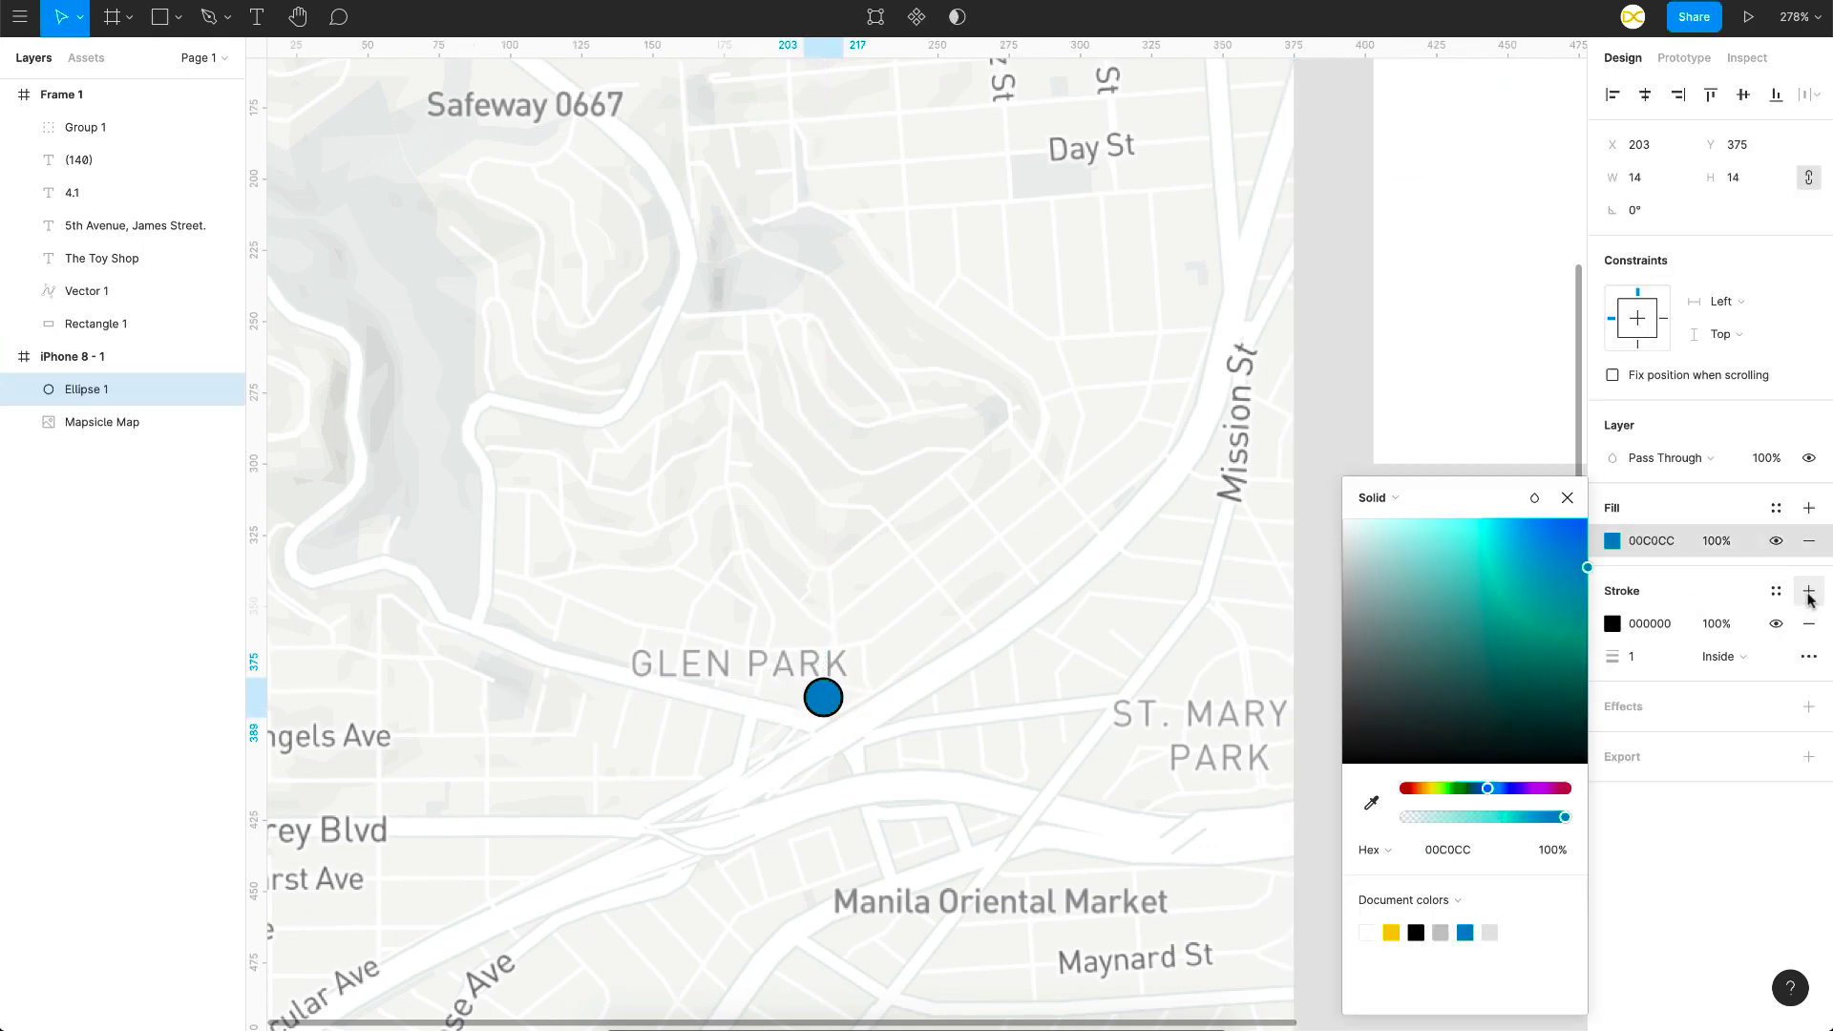
left_click(1611, 624)
left_click(1439, 932)
left_click(1637, 657)
type("3")
left_click(1611, 540)
left_click_drag(1567, 667, 1566, 684)
Step: Nudge the pin onto the Glen Park spot at X 206, Y 372
left_click_drag(945, 711, 951, 705)
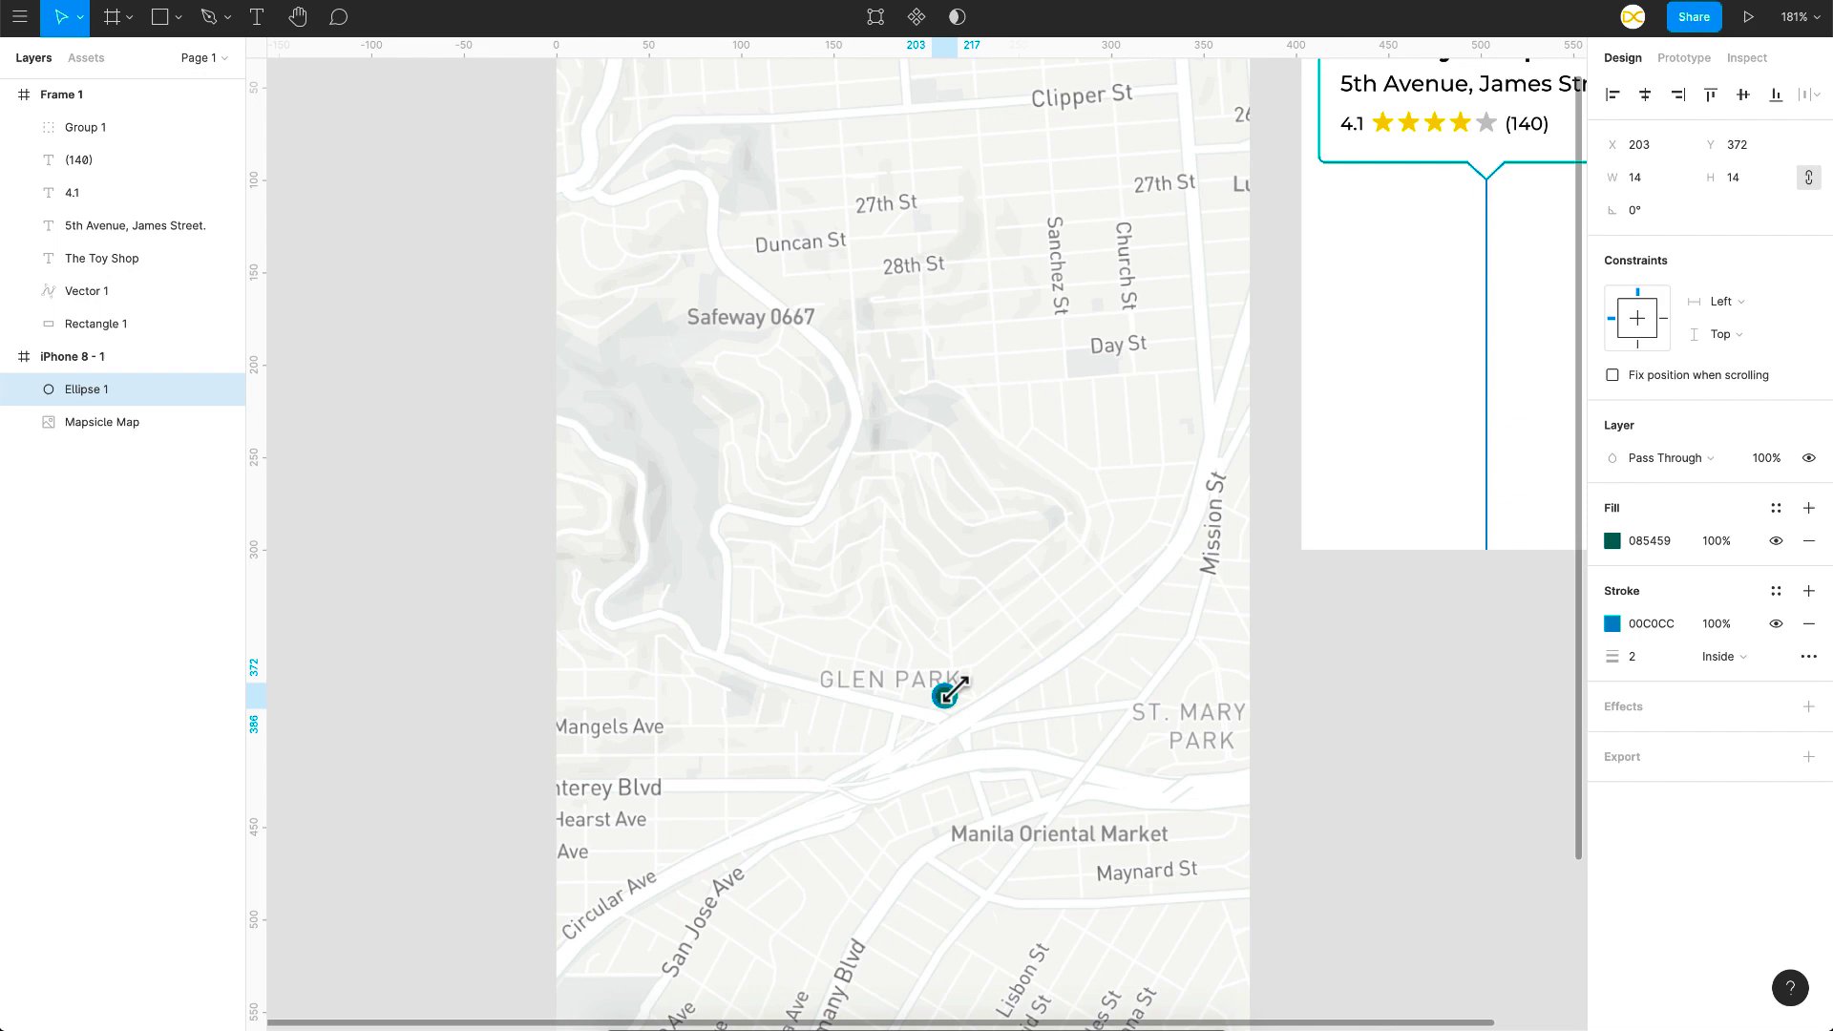
scroll(1313, 704, "down", 3)
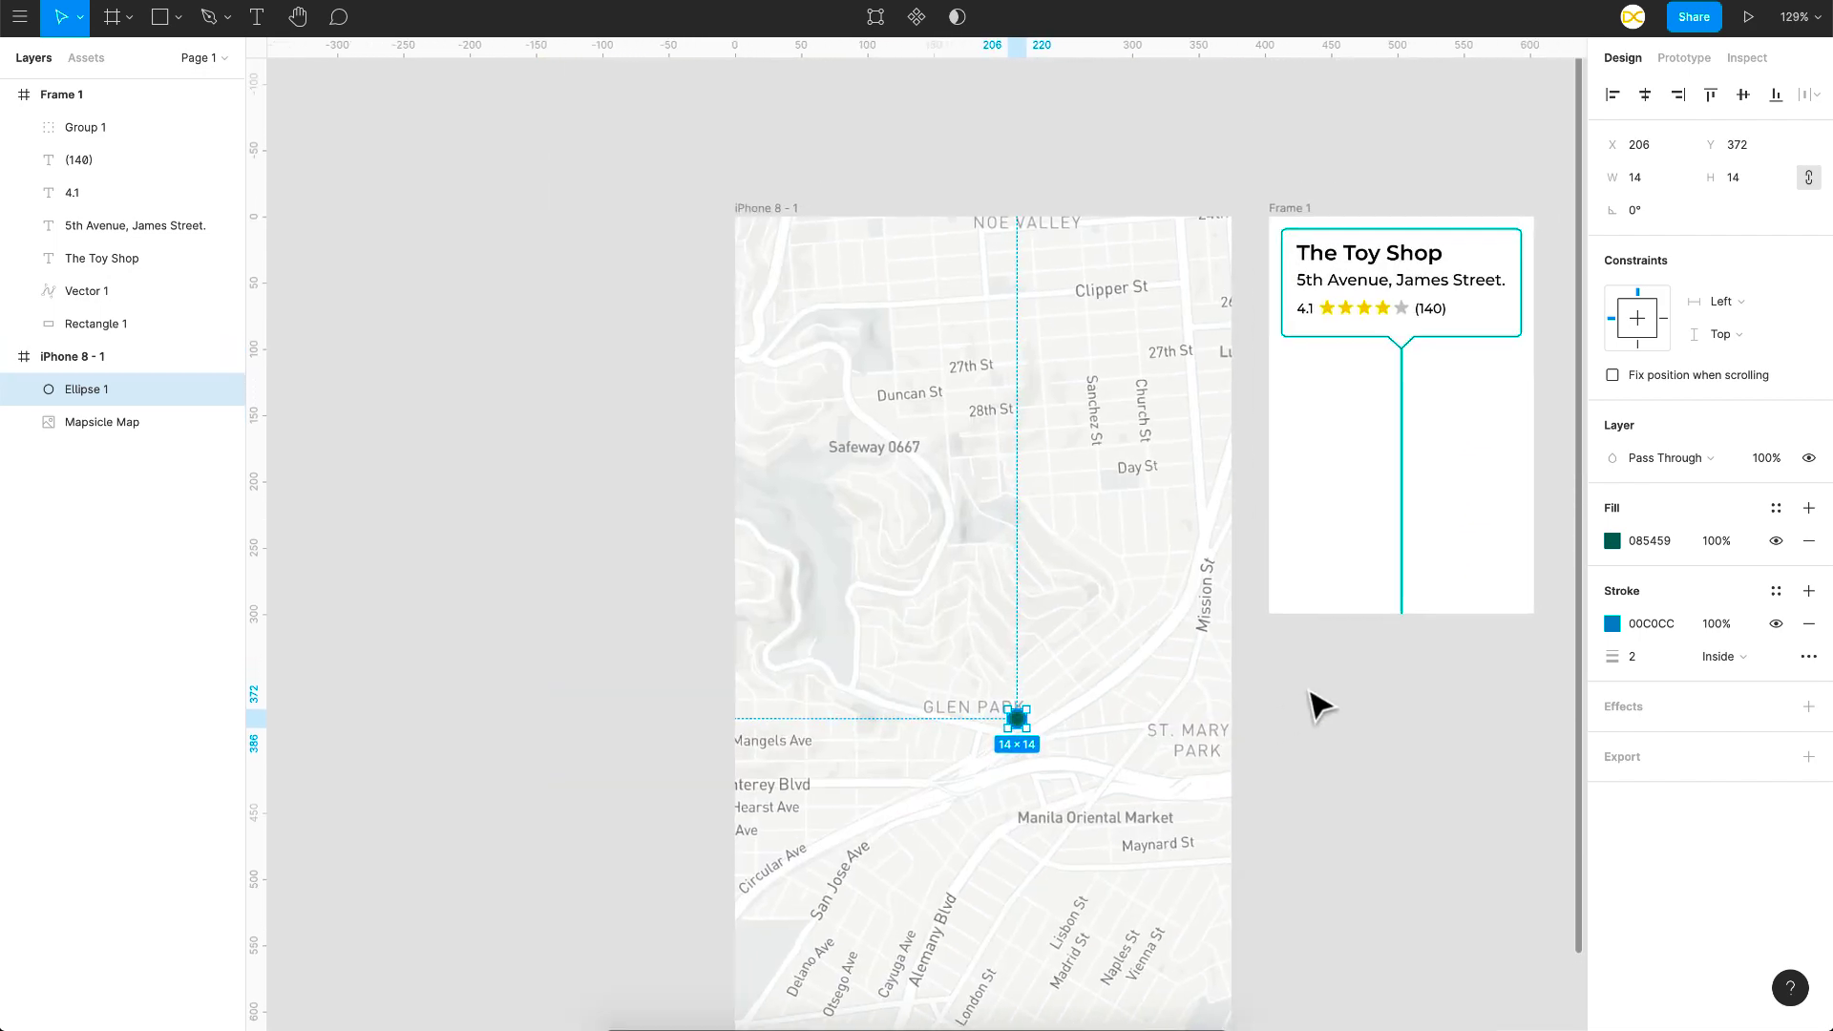
scroll(1399, 474, "up", 3)
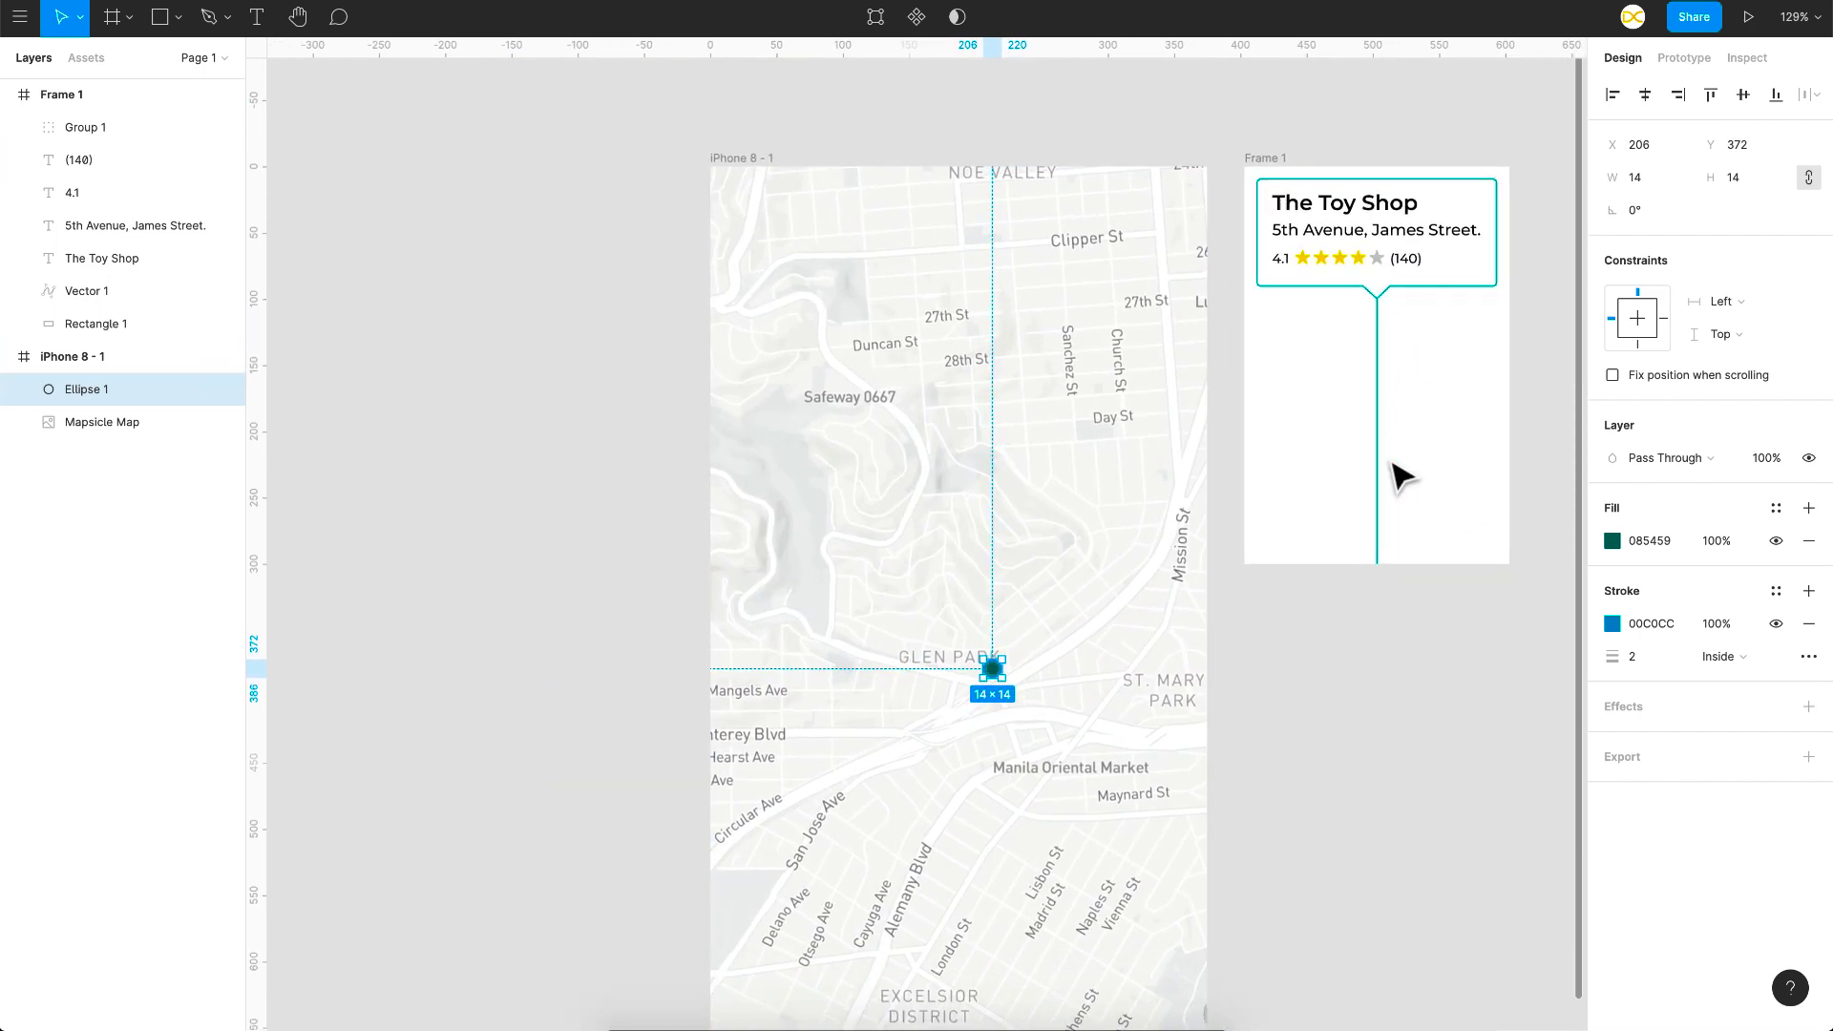
Step: Add an On tap interaction to the pin that opens Frame 1 as an overlay
left_click(1688, 58)
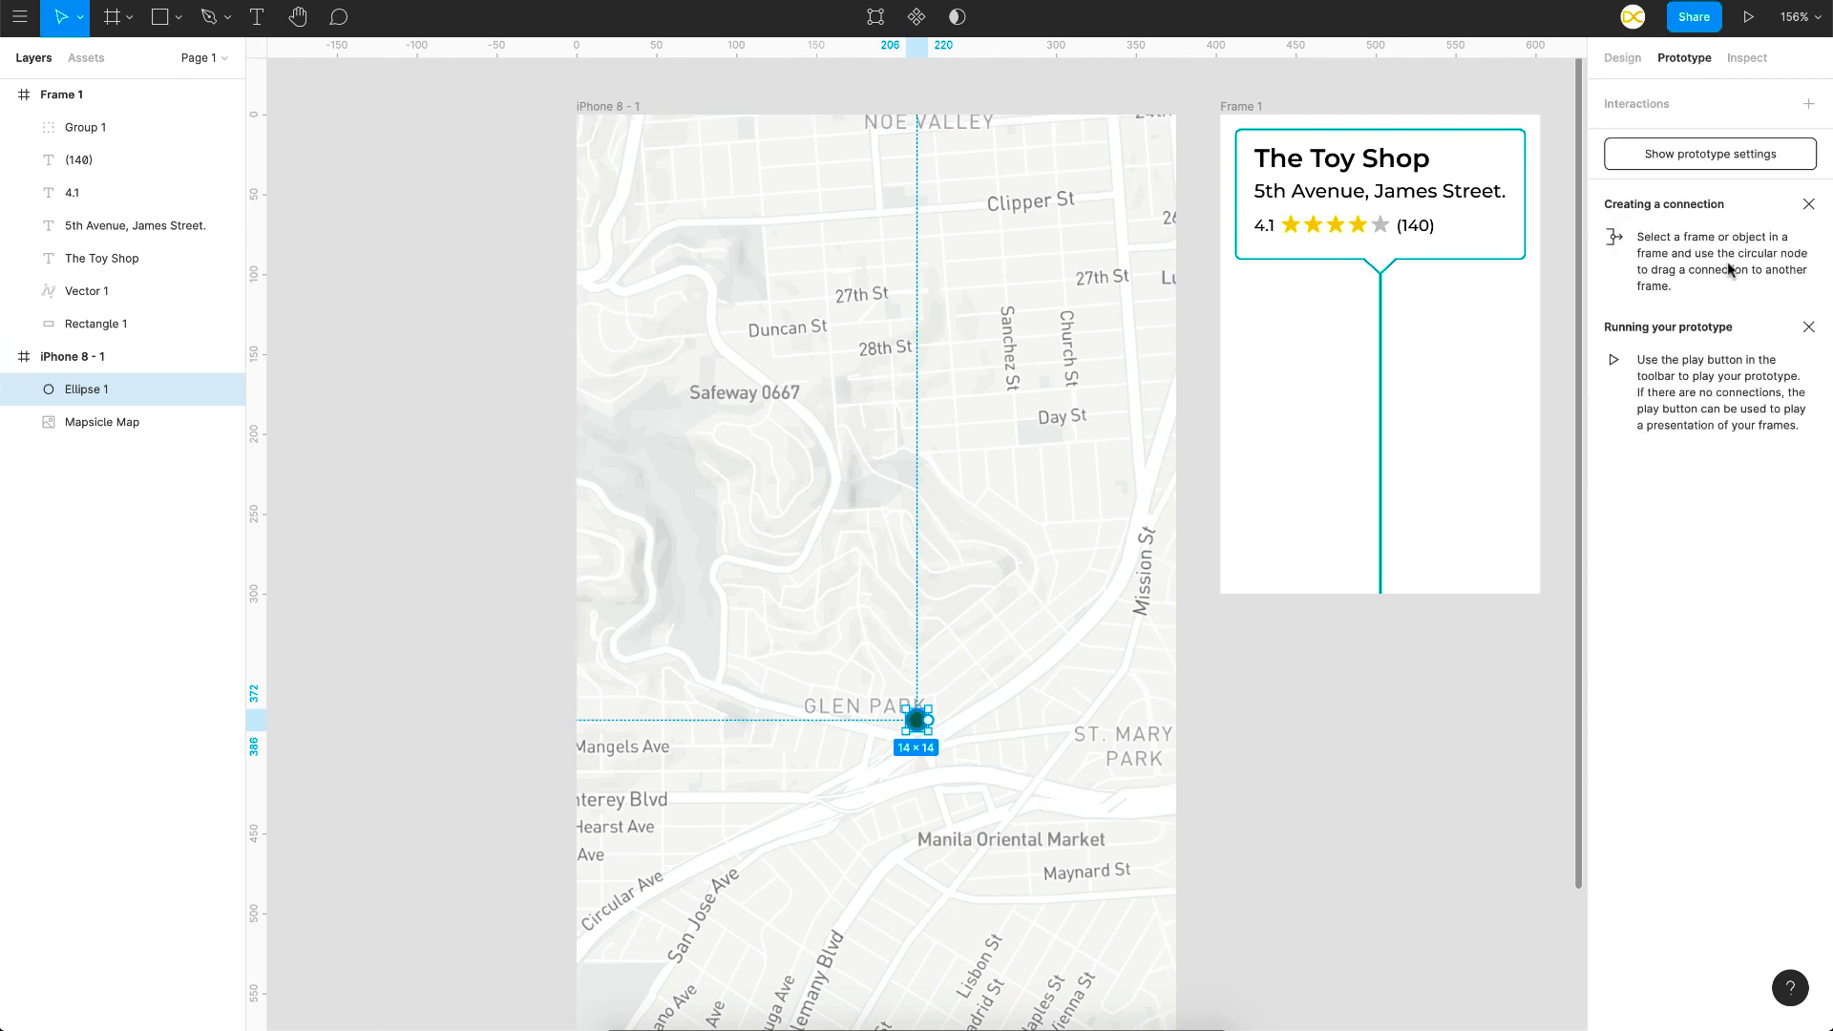
left_click(1805, 105)
left_click(1421, 219)
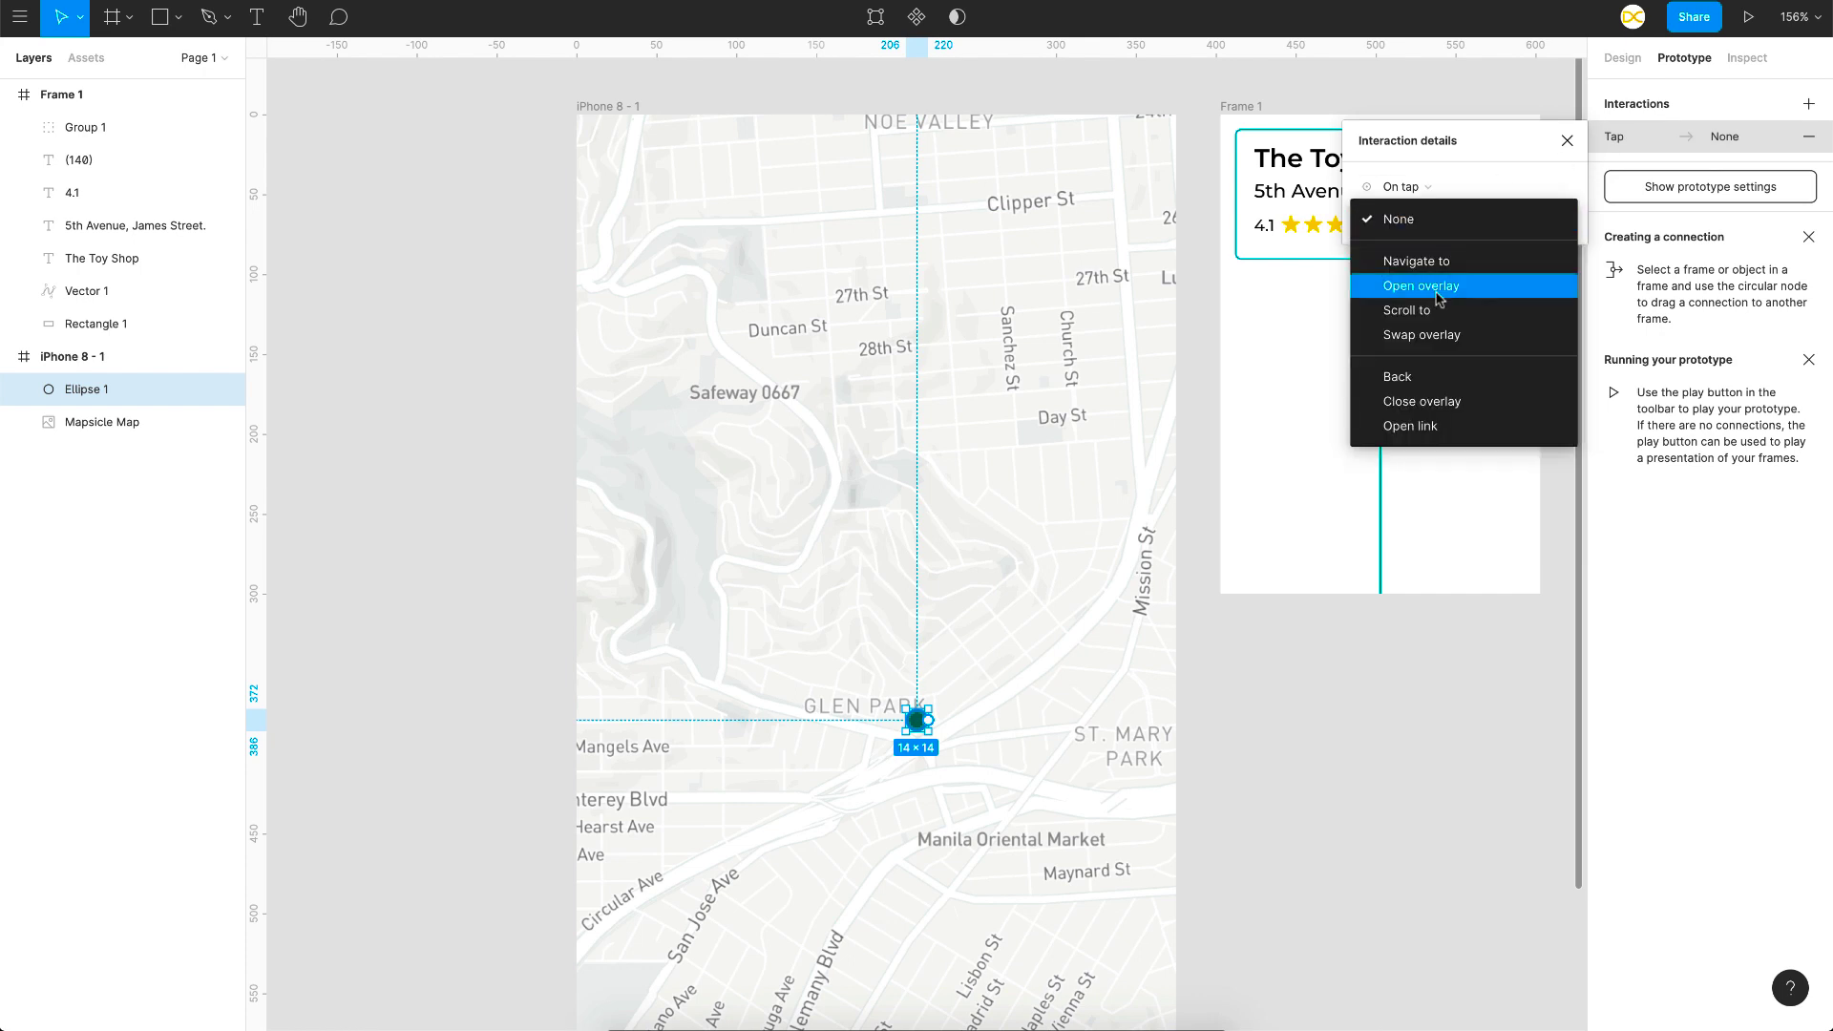
left_click(1409, 287)
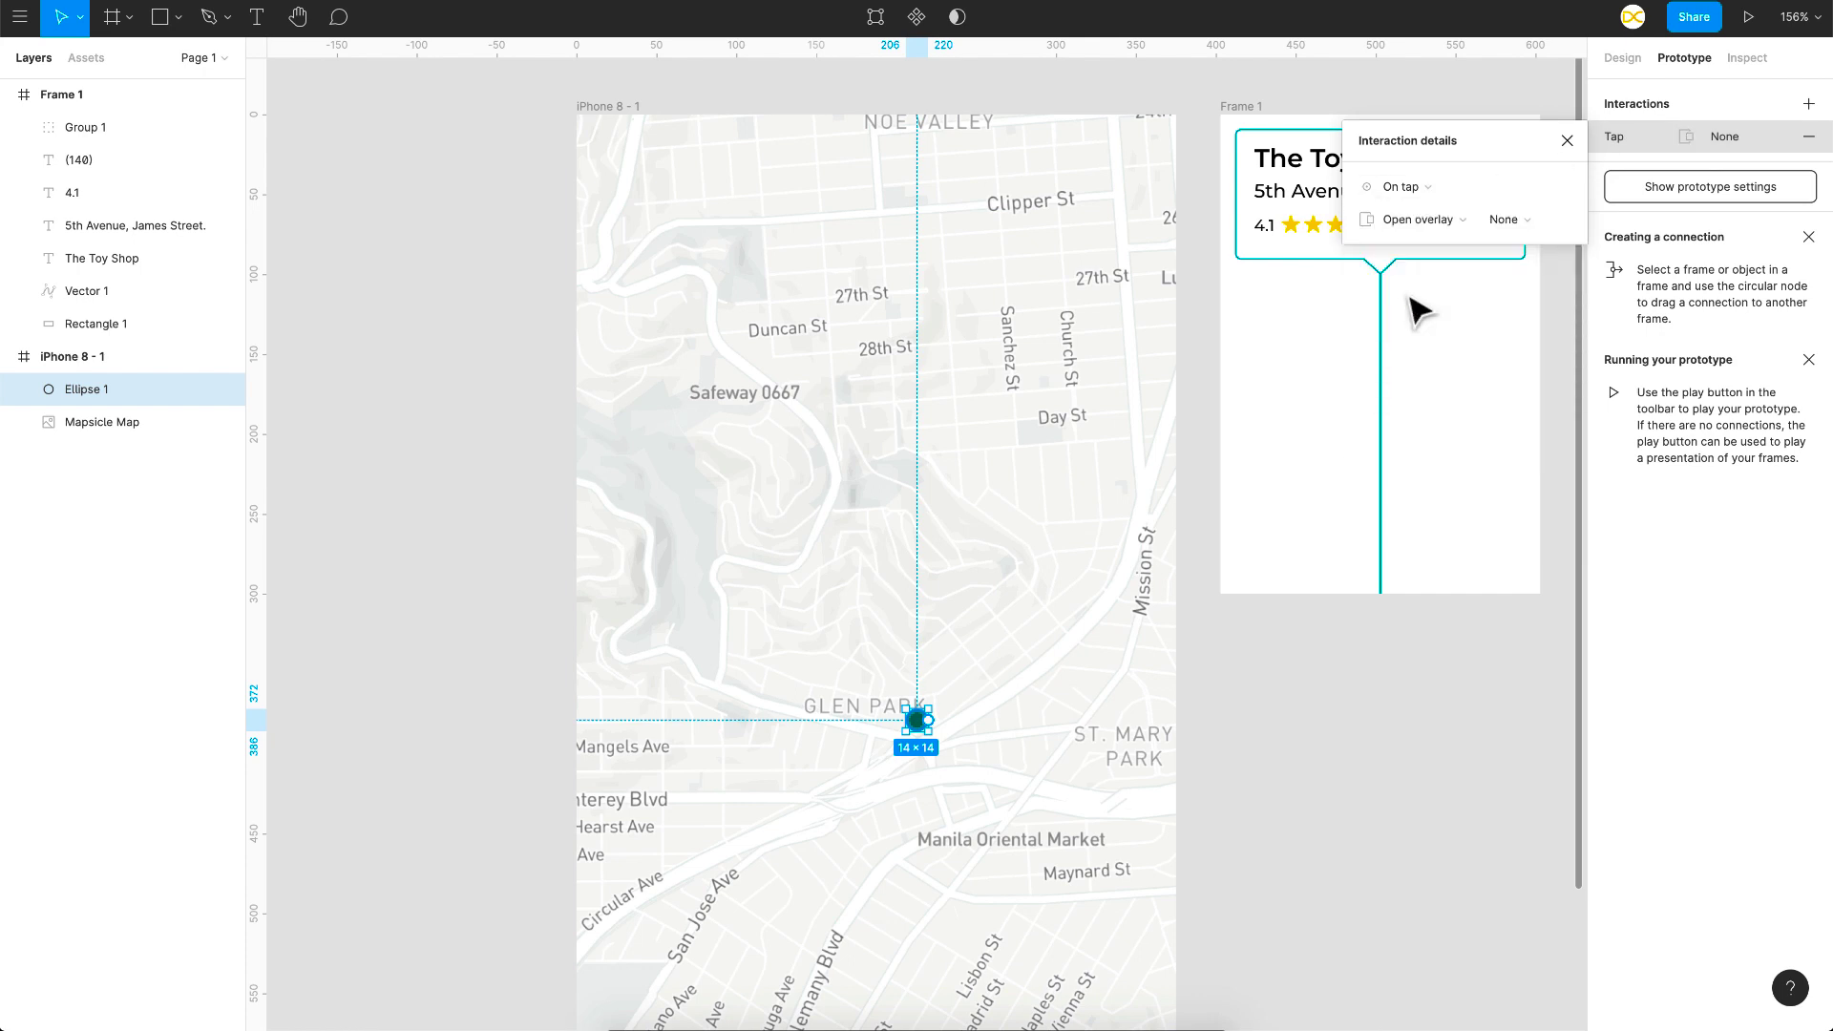
left_click(1504, 221)
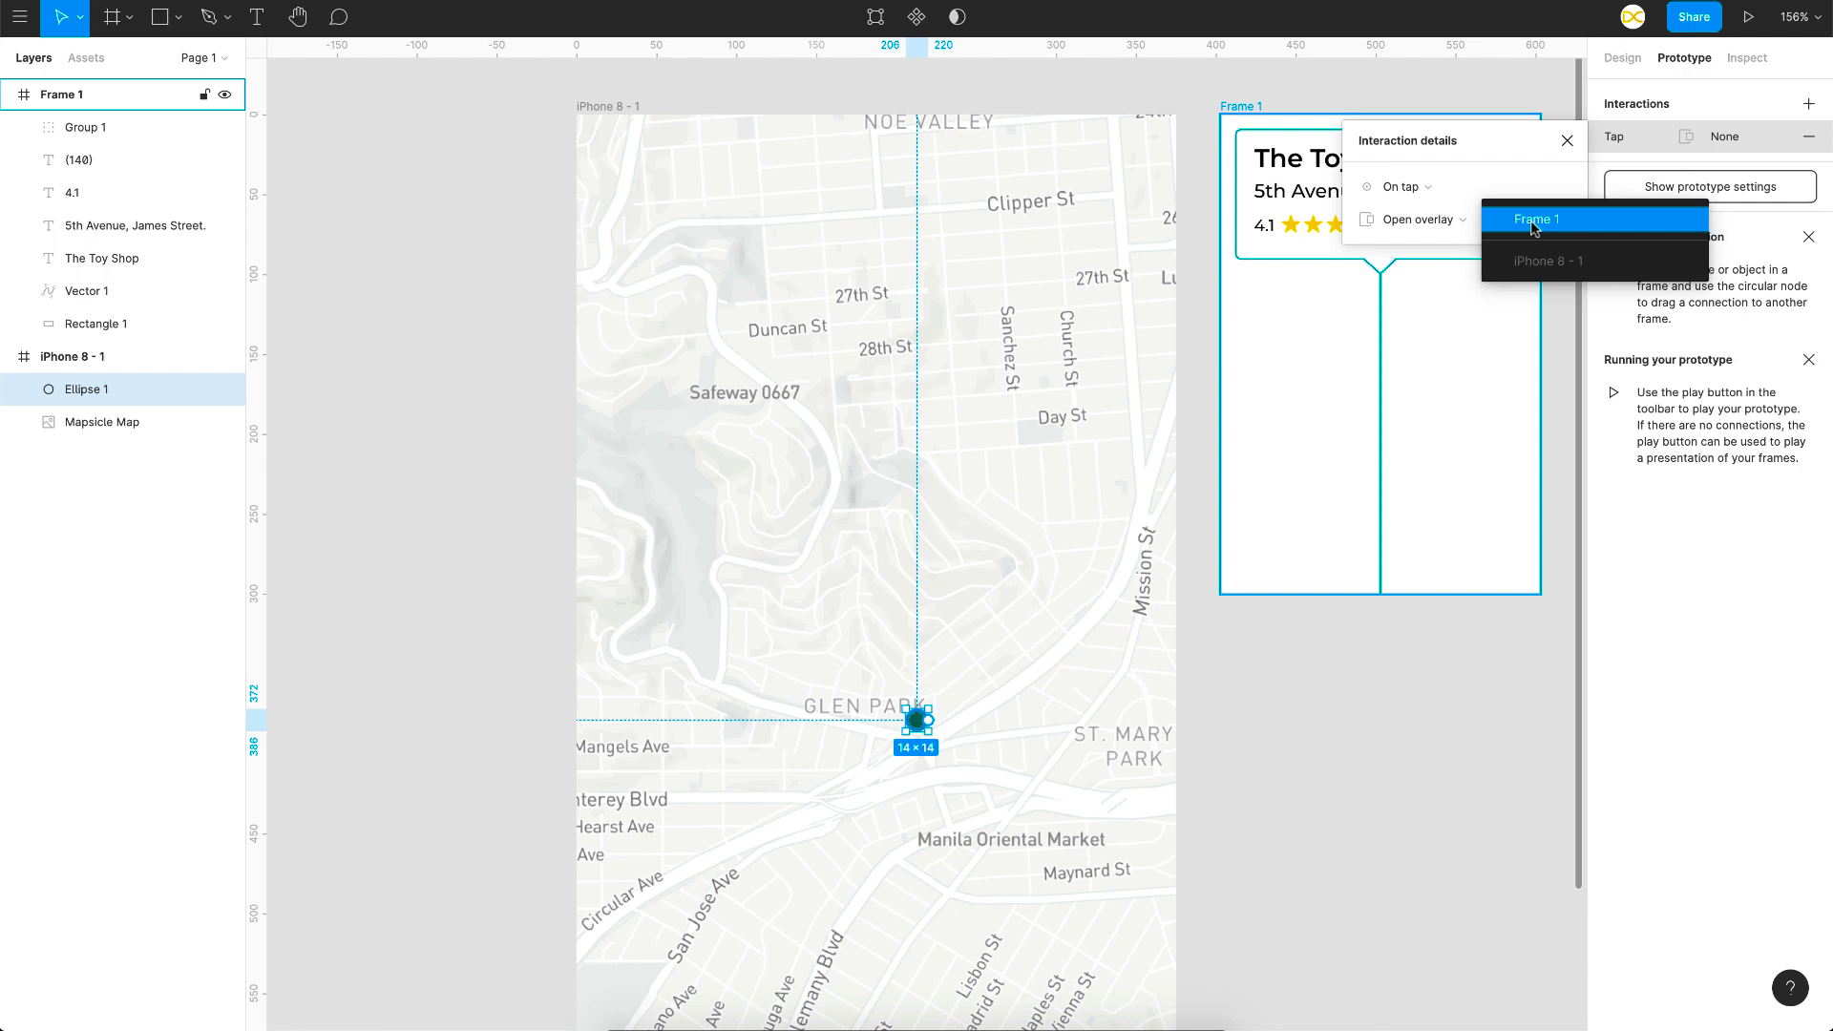
left_click(1533, 221)
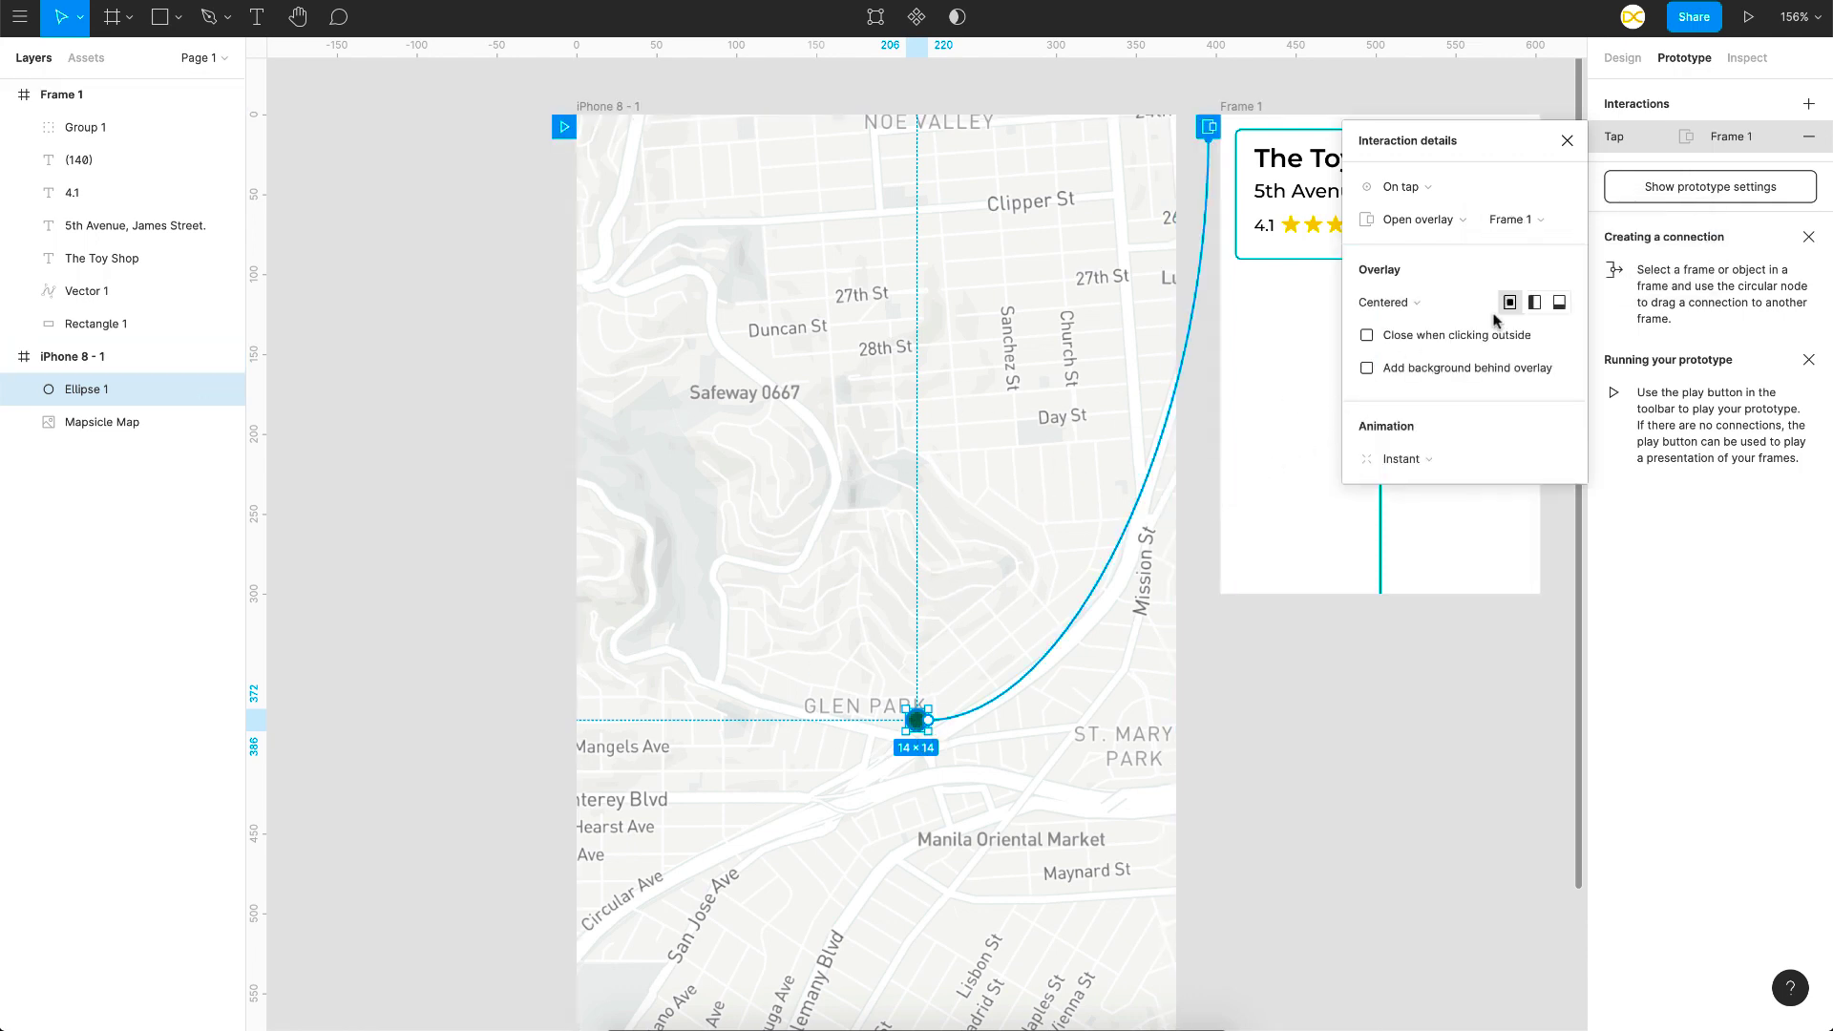
Step: Set the overlay position to Manual and place the callout directly above the pin
left_click(1418, 310)
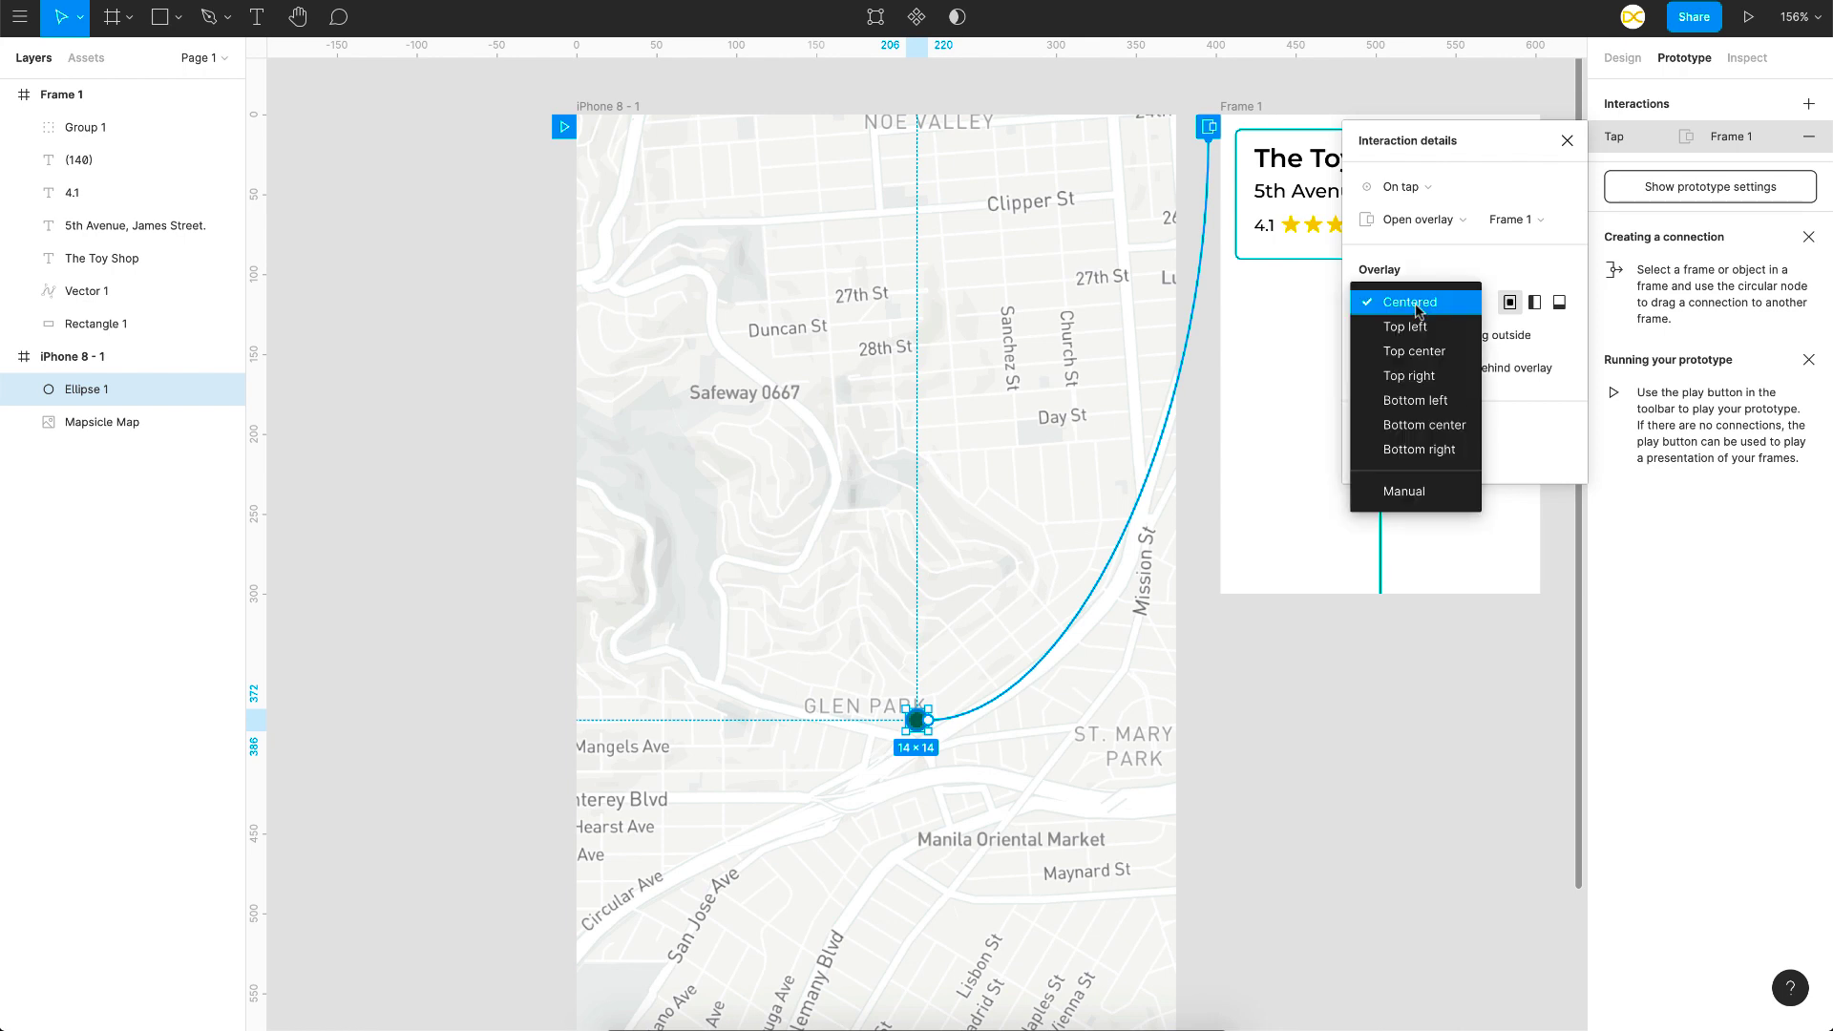
left_click(1401, 489)
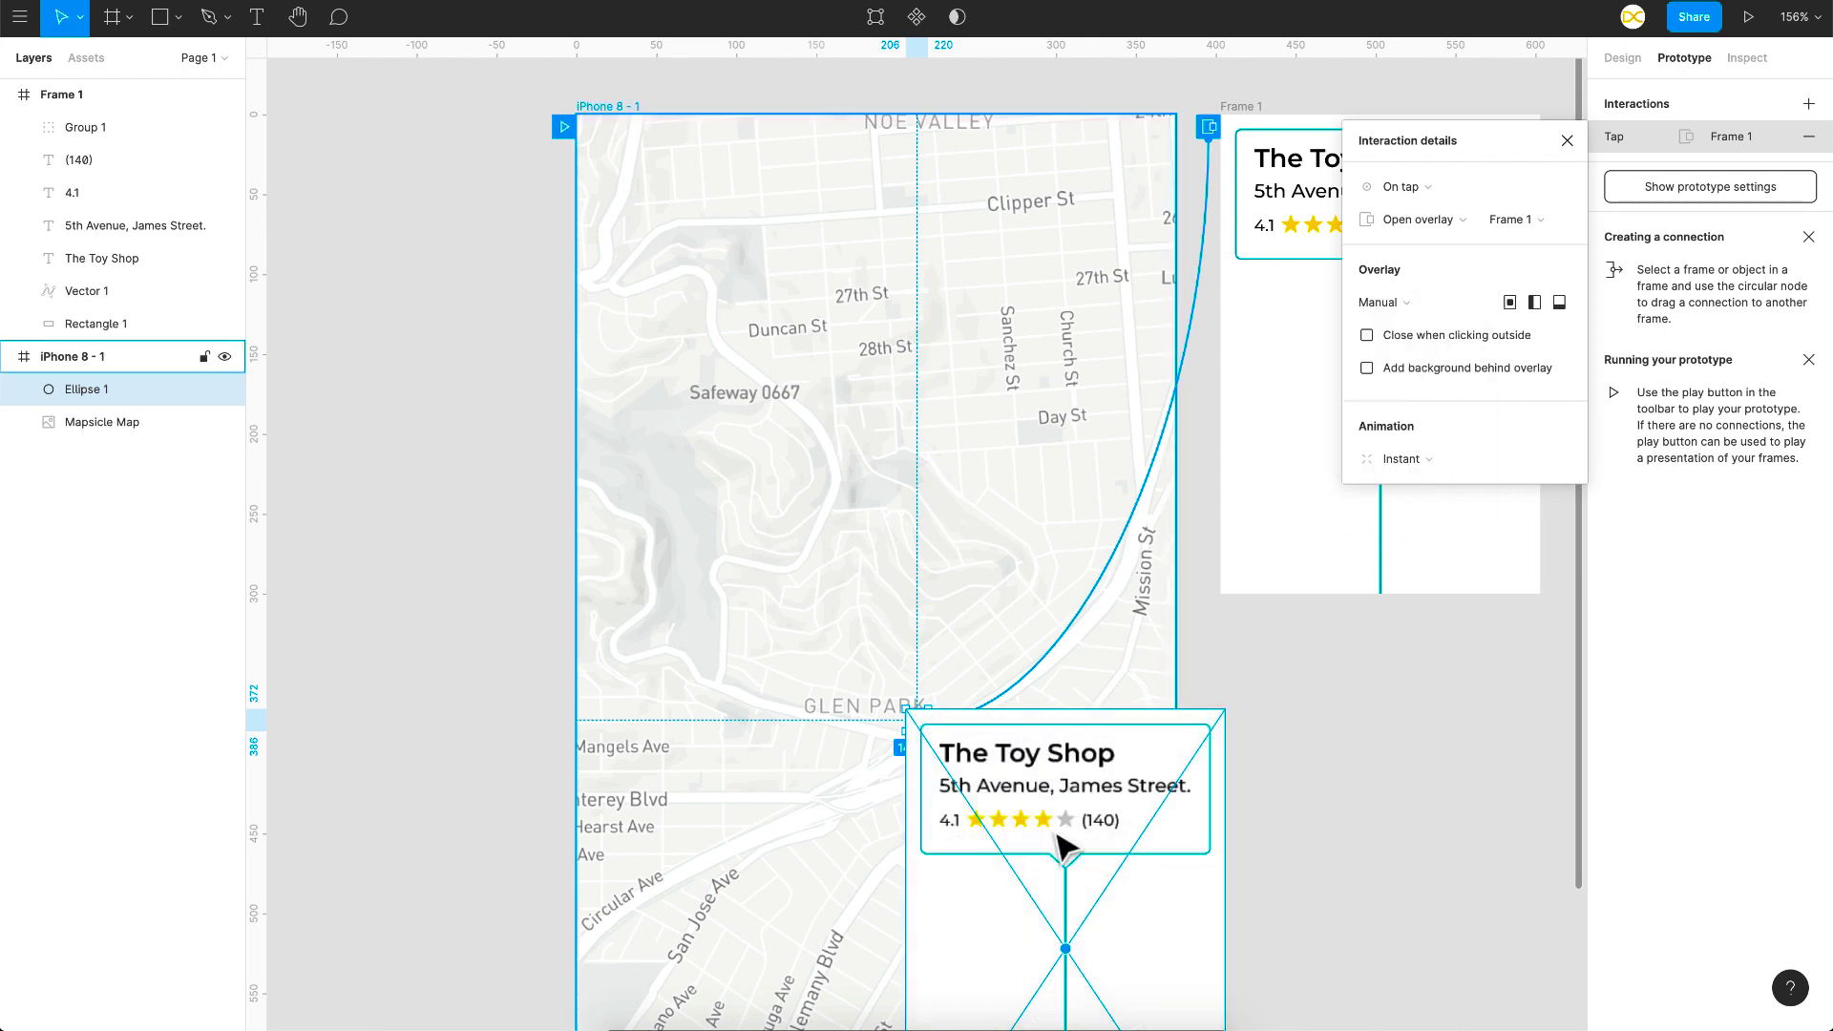
scroll(1063, 840, "down", 2)
left_click_drag(1043, 842, 919, 408)
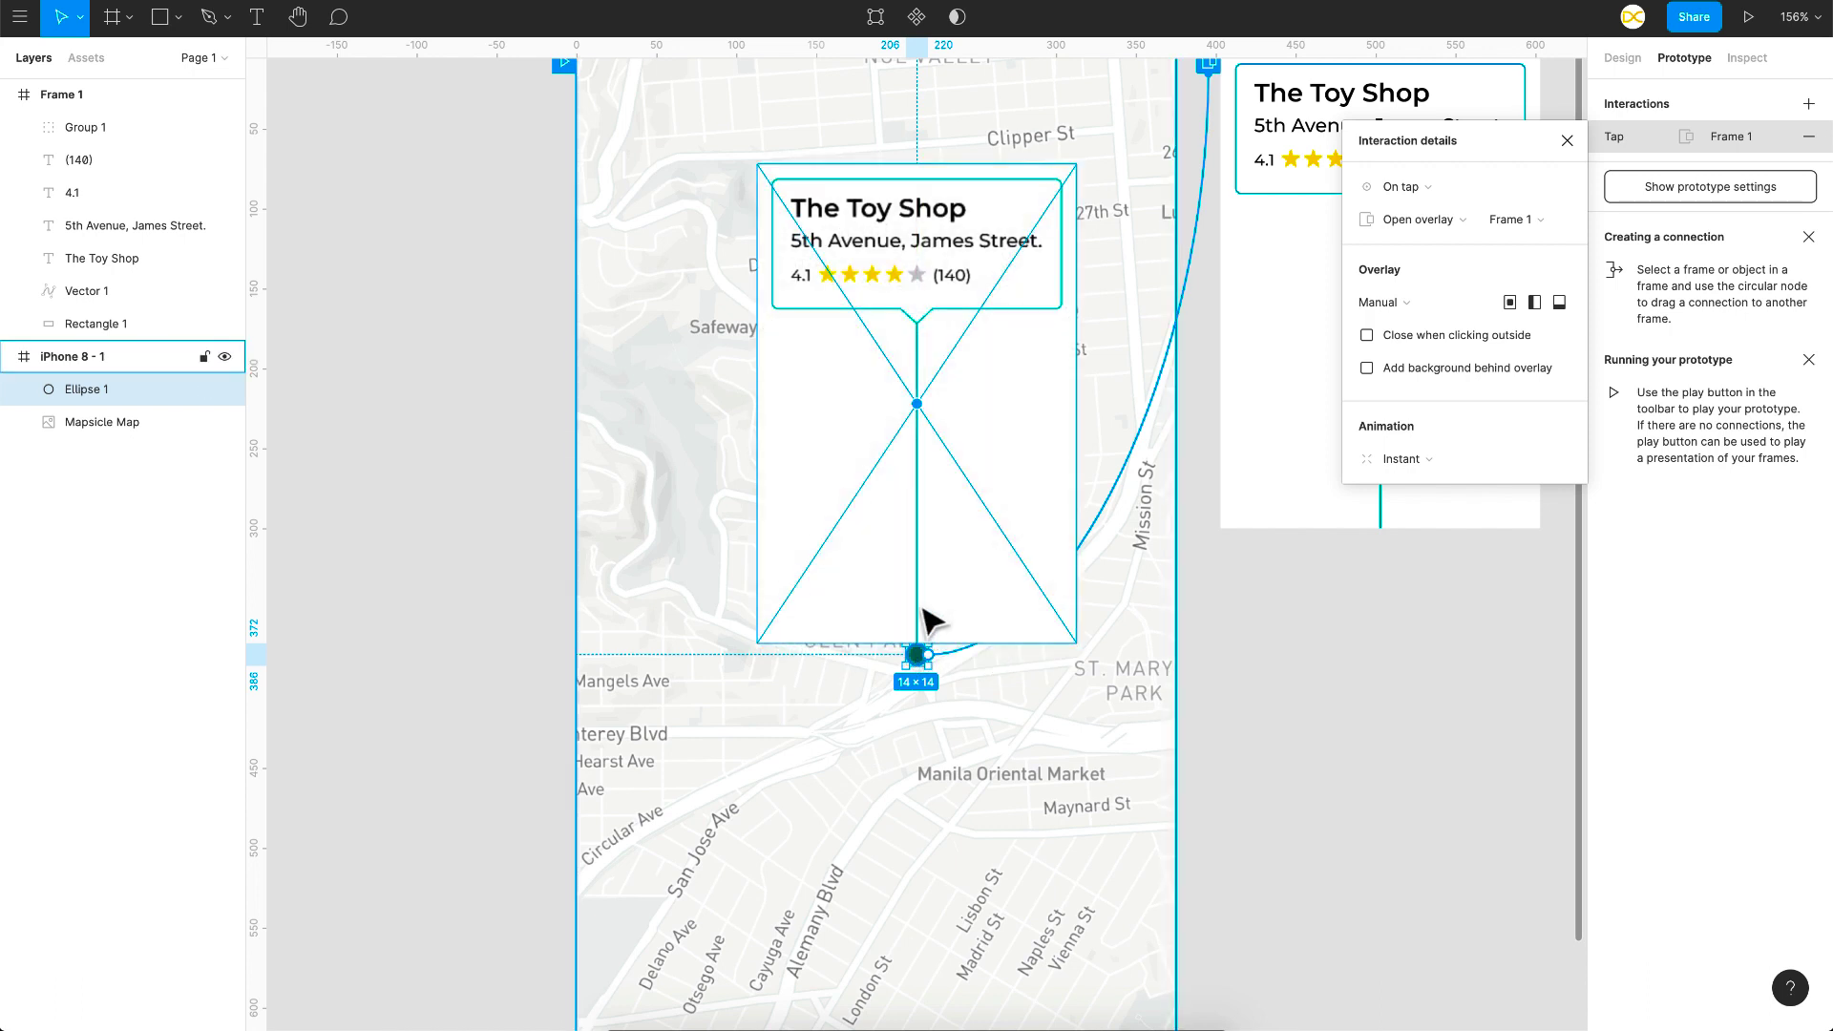
scroll(940, 637, "up", 2)
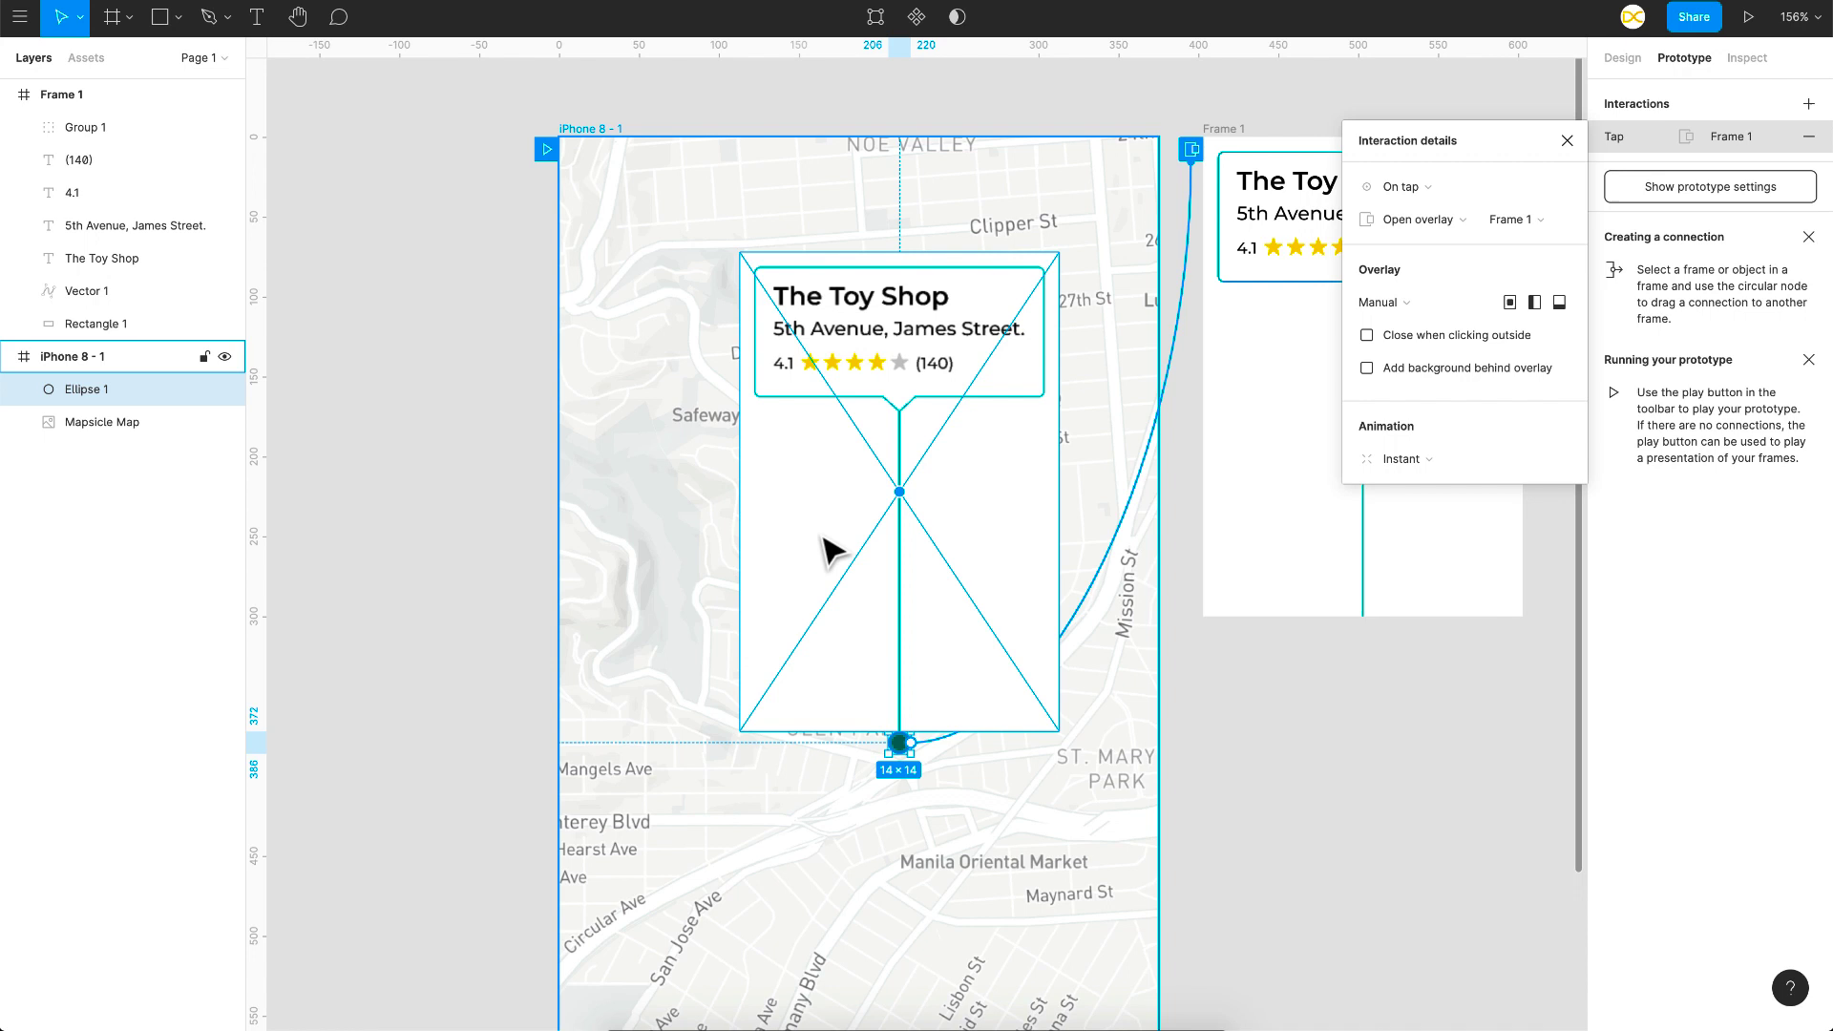
scroll(908, 552, "right", 3)
scroll(909, 552, "up", 1)
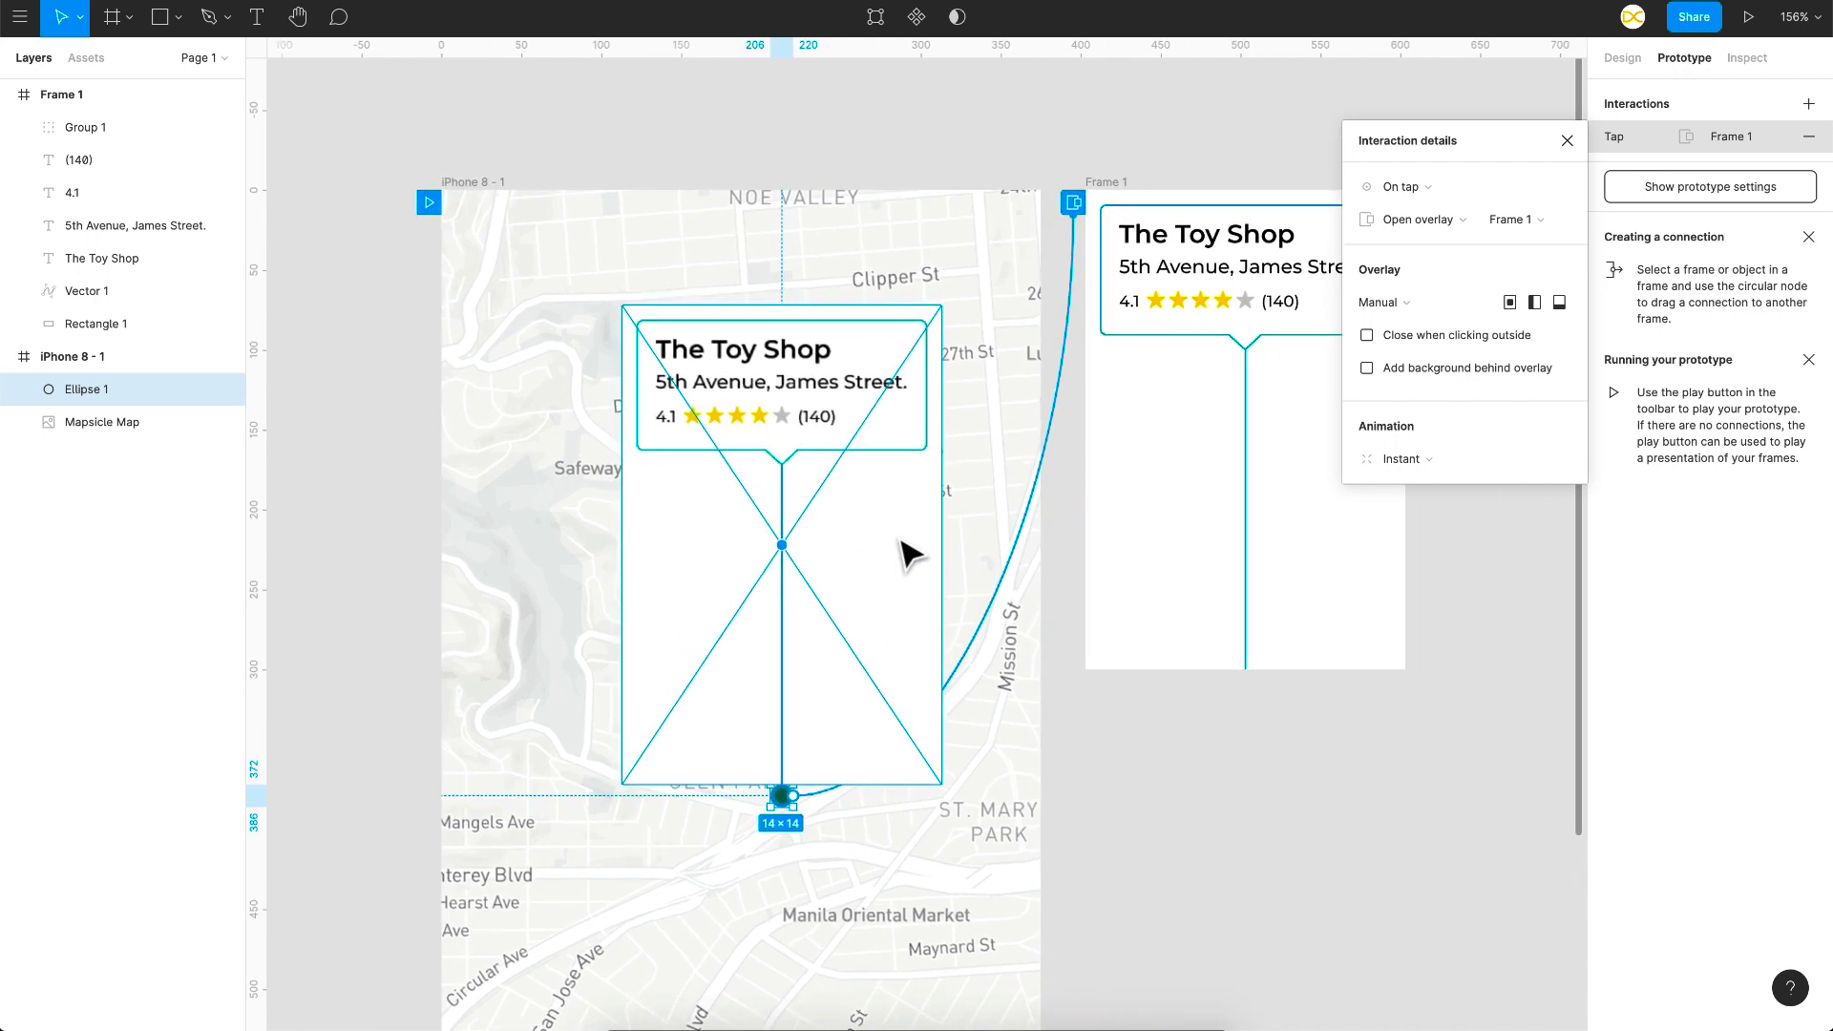
Step: Remove Frame 1's white fill so the callout background is transparent
left_click(1115, 188)
left_click(1620, 59)
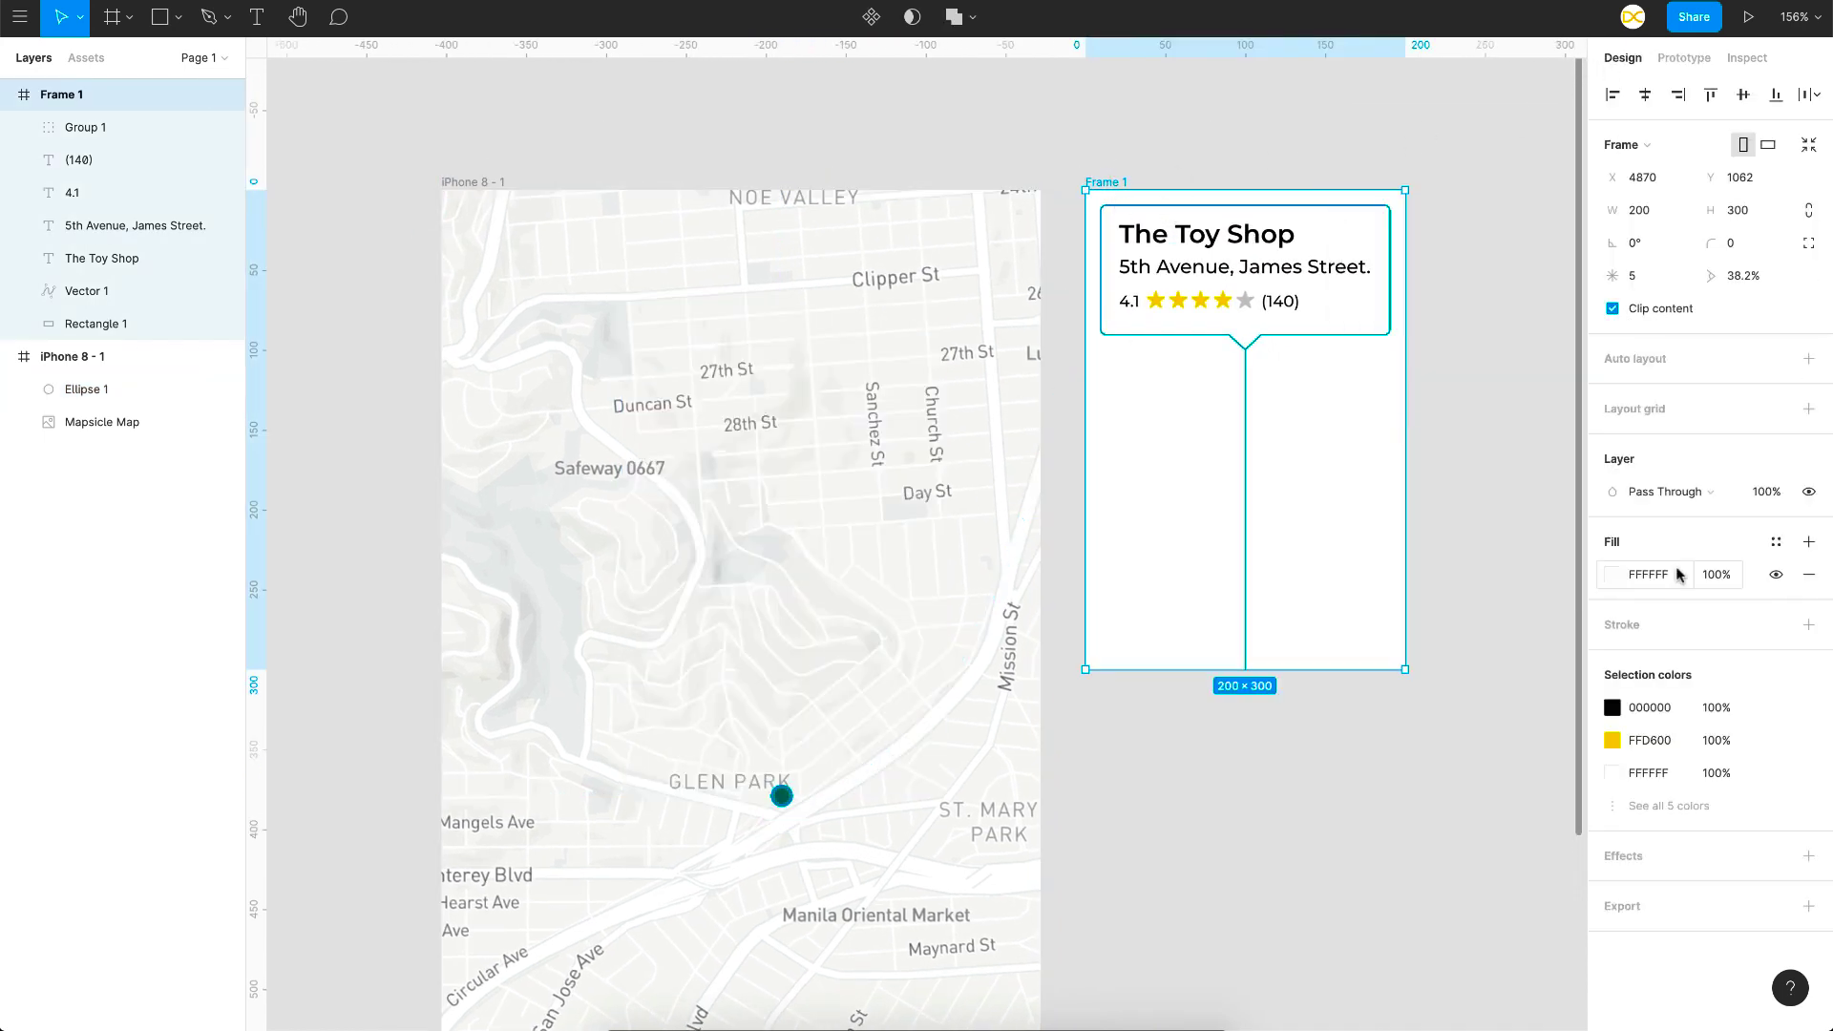
left_click(1807, 582)
scroll(827, 658, "down", 3)
Step: Change the pin's tap overlay animation to Dissolve, Ease Out, 300ms
left_click(827, 659)
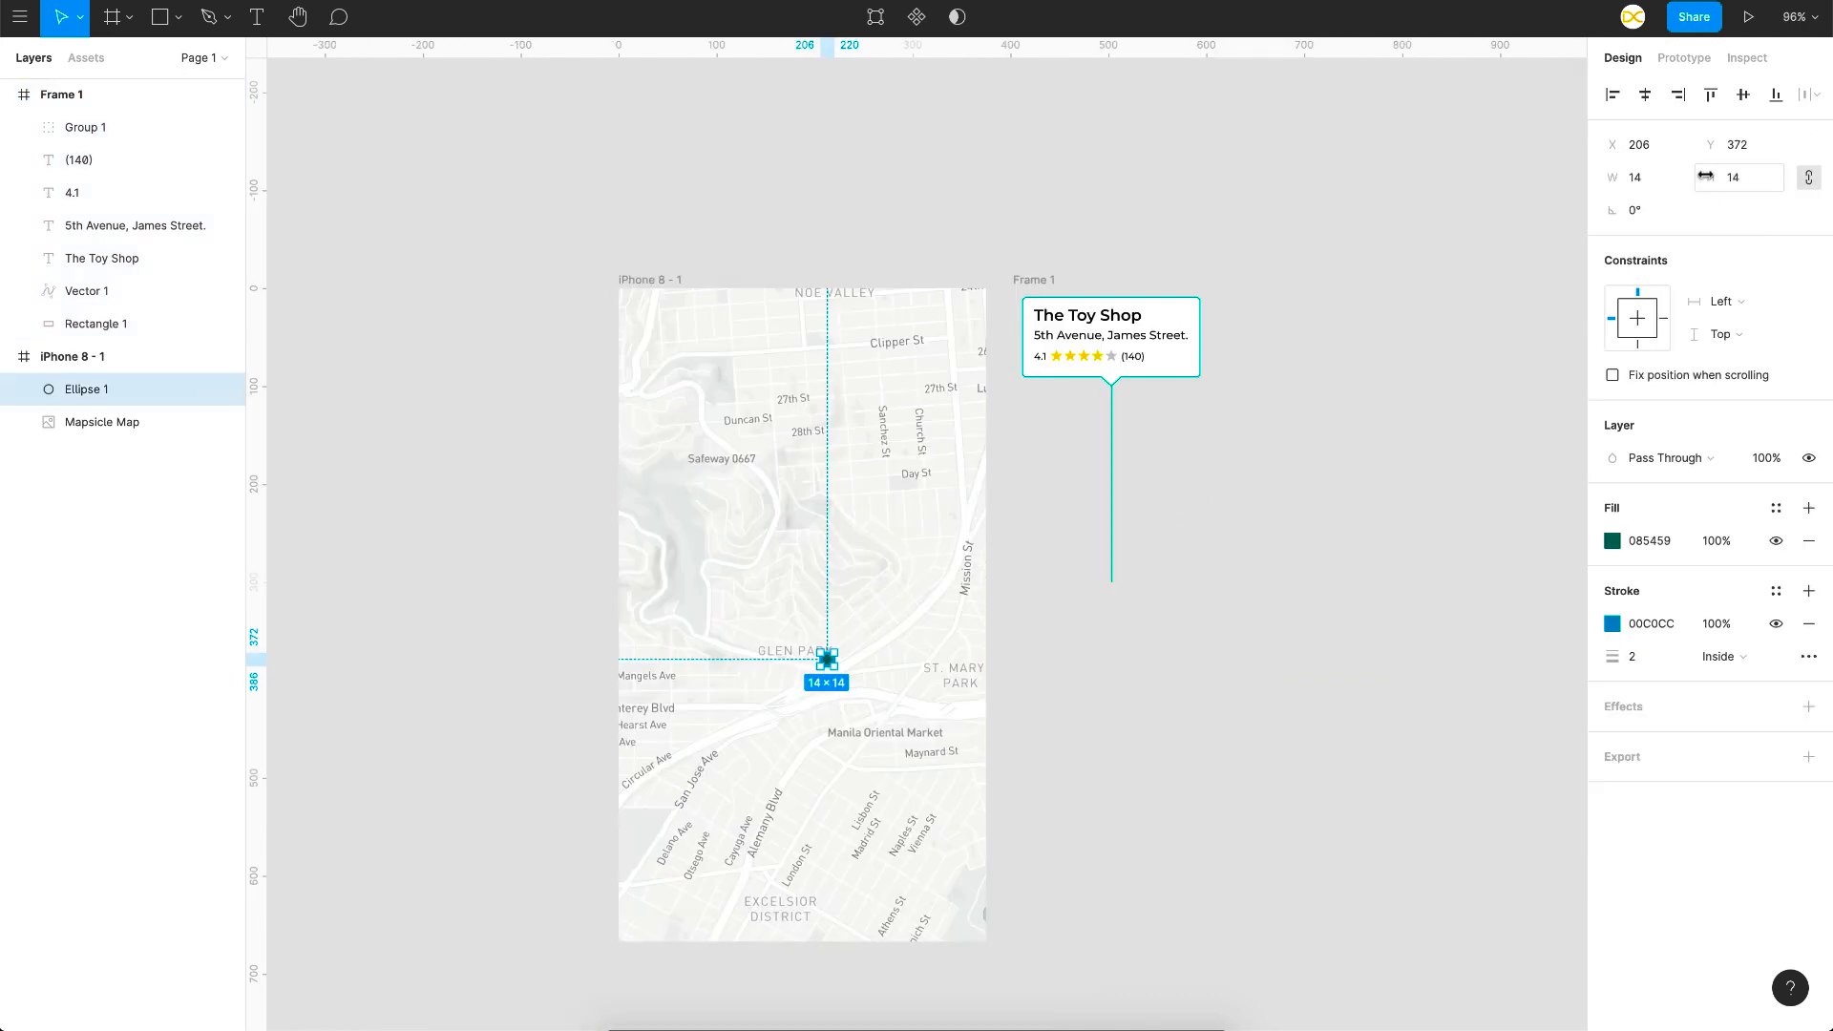
left_click(1685, 58)
left_click(1647, 136)
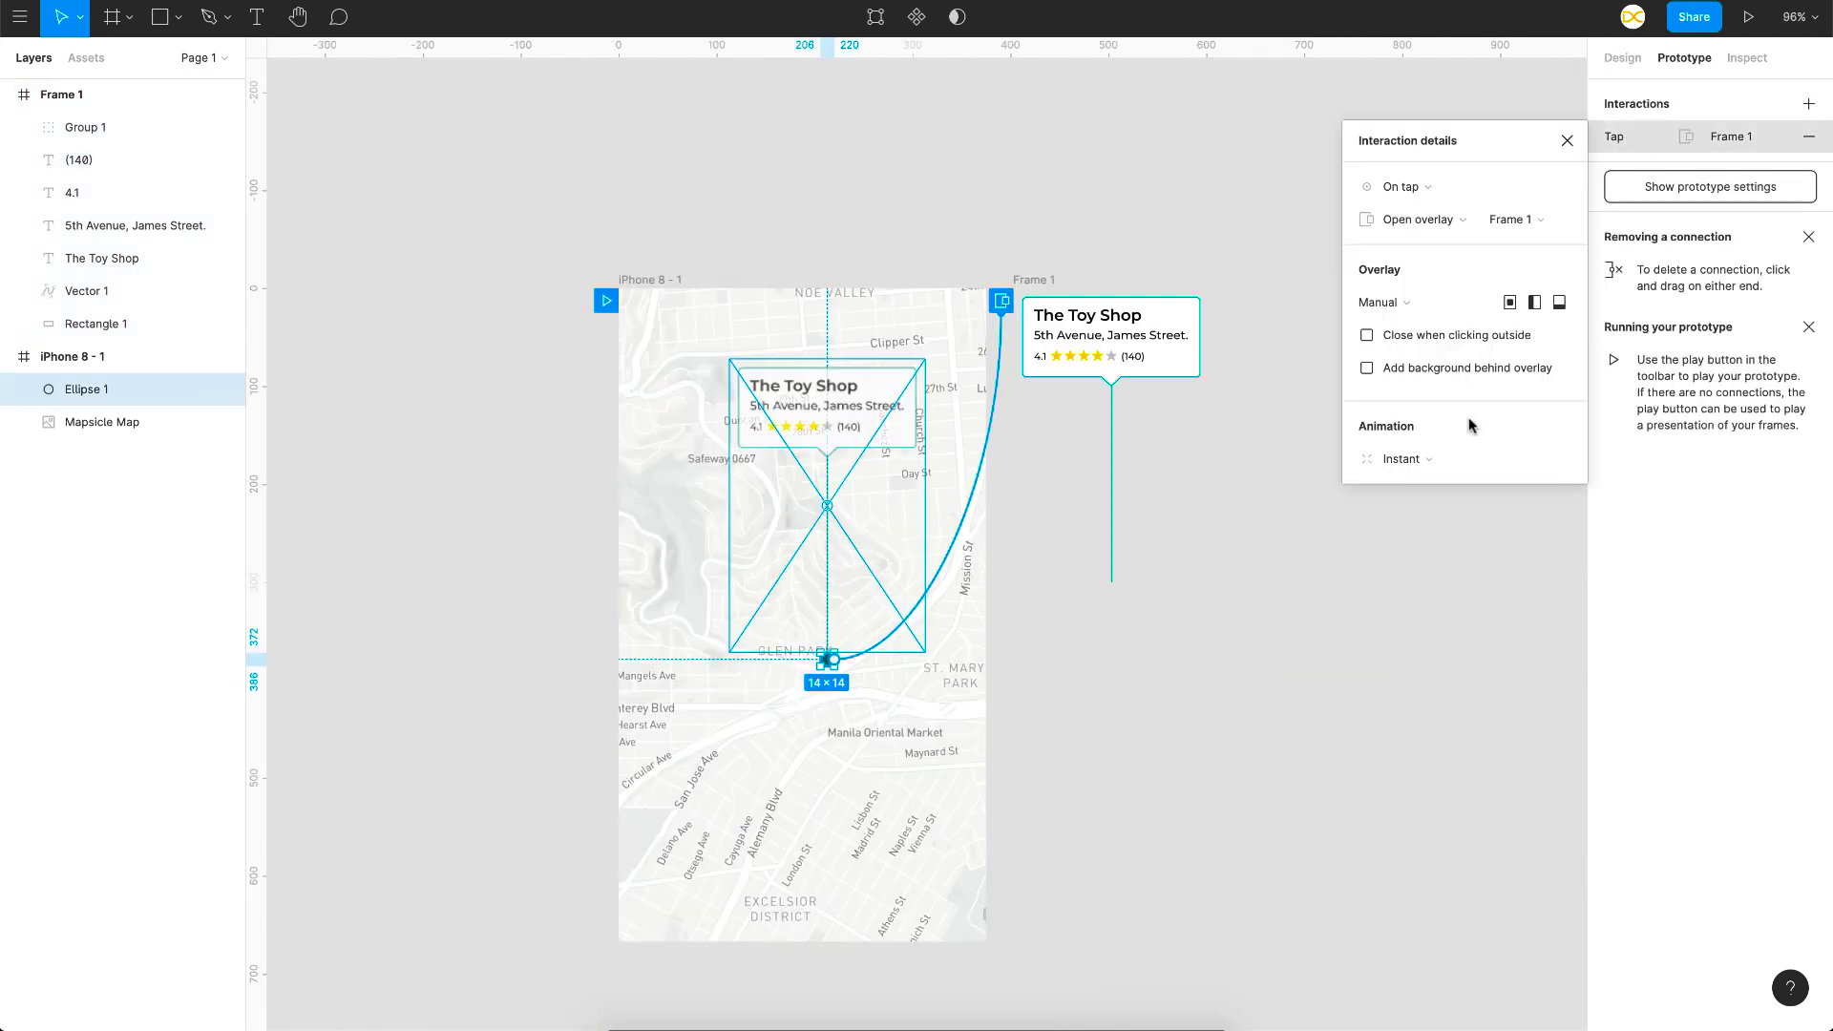
left_click(1429, 466)
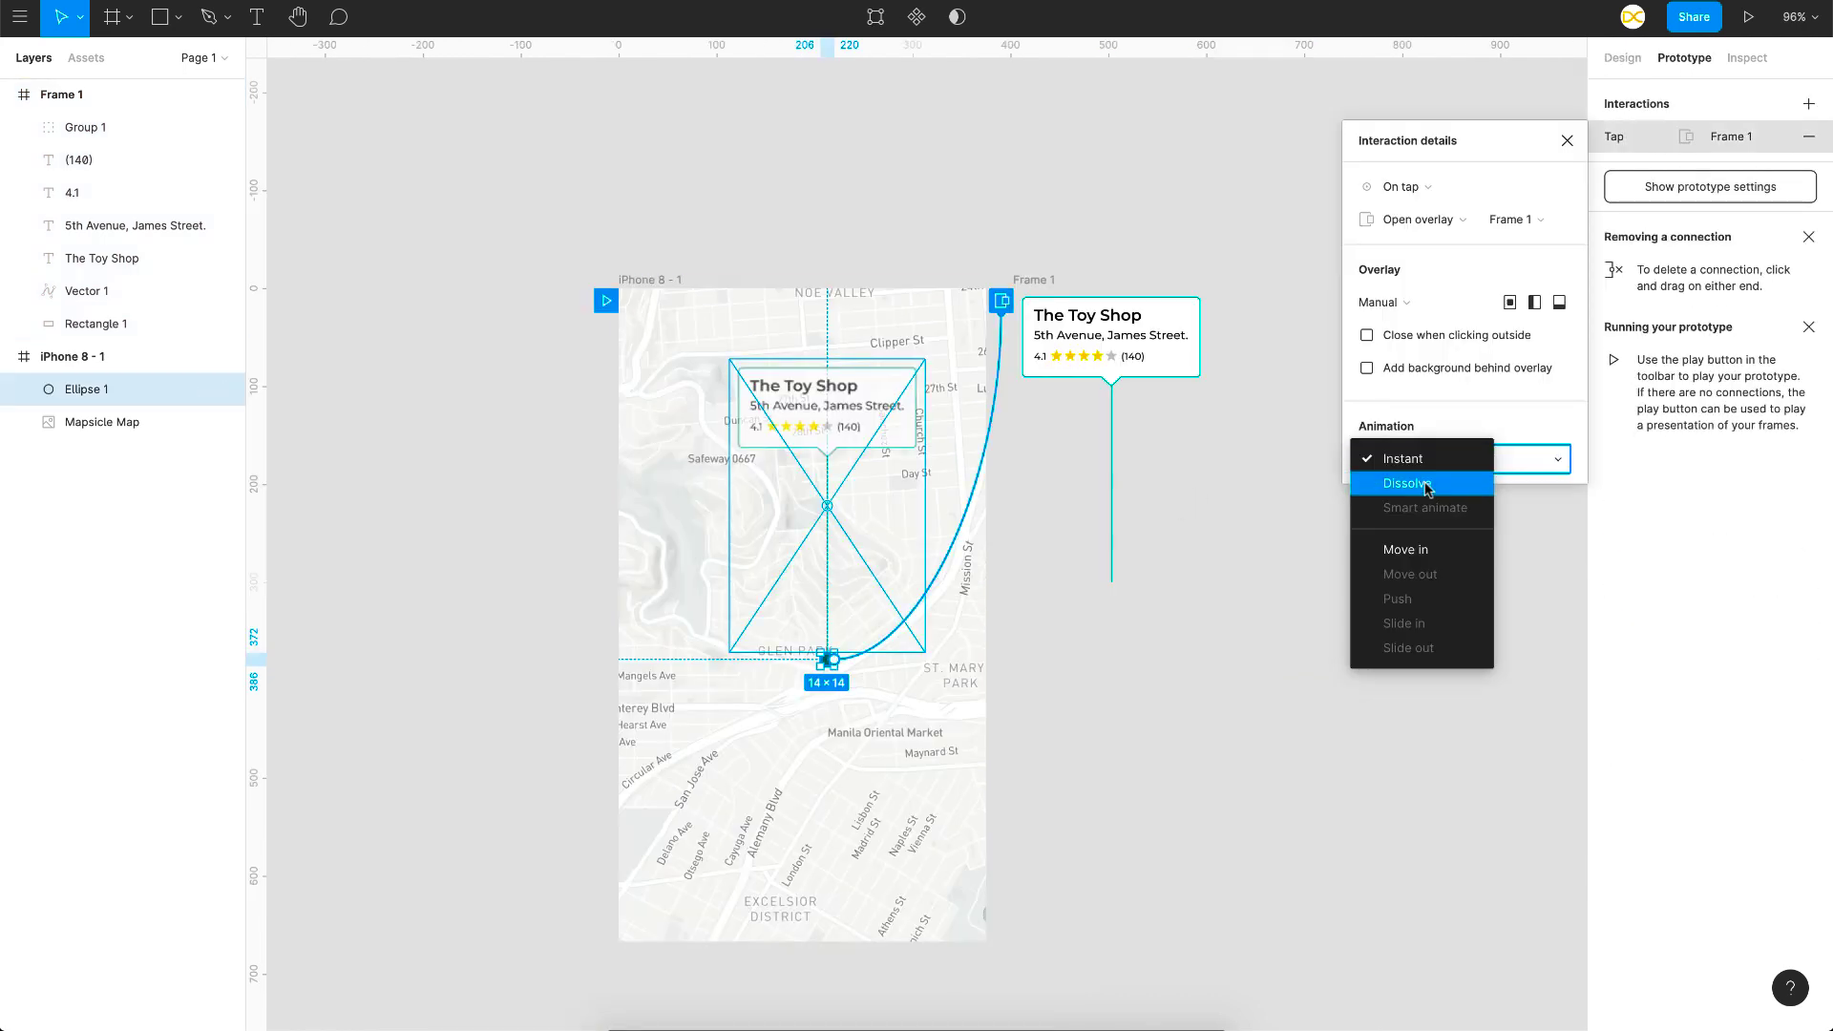
left_click(1426, 485)
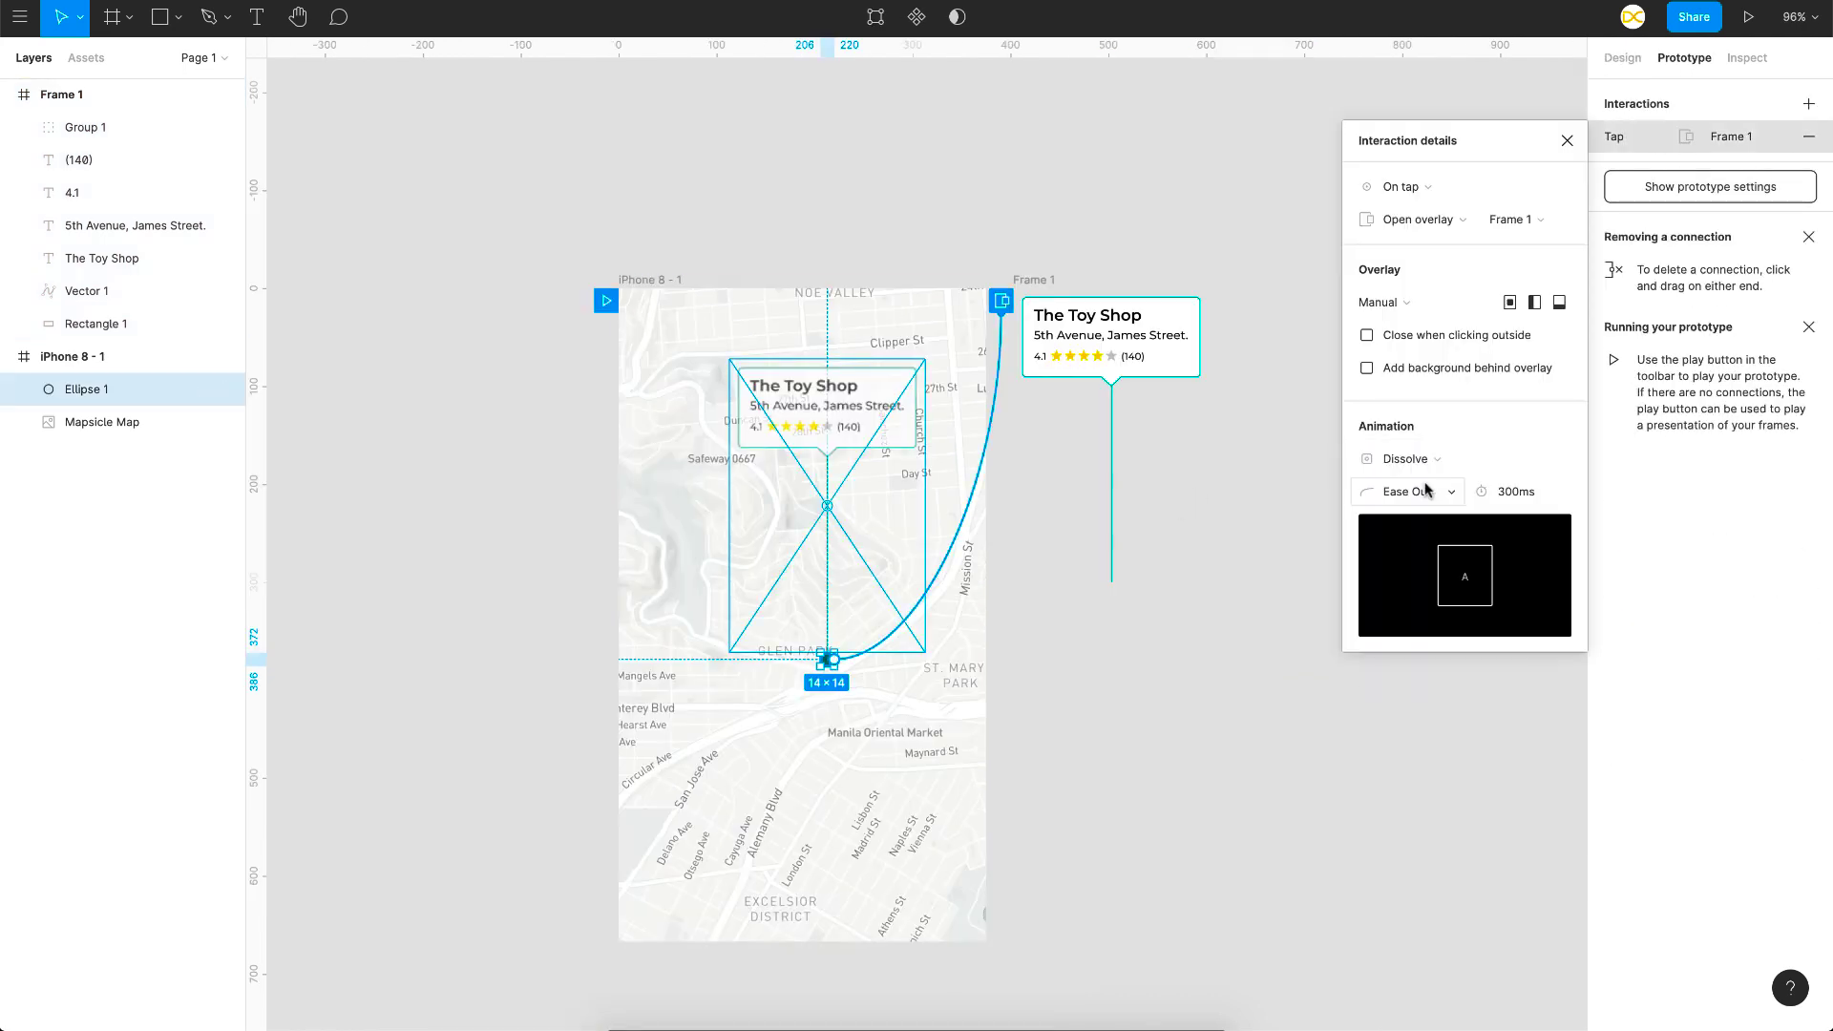
scroll(848, 540, "up", 2)
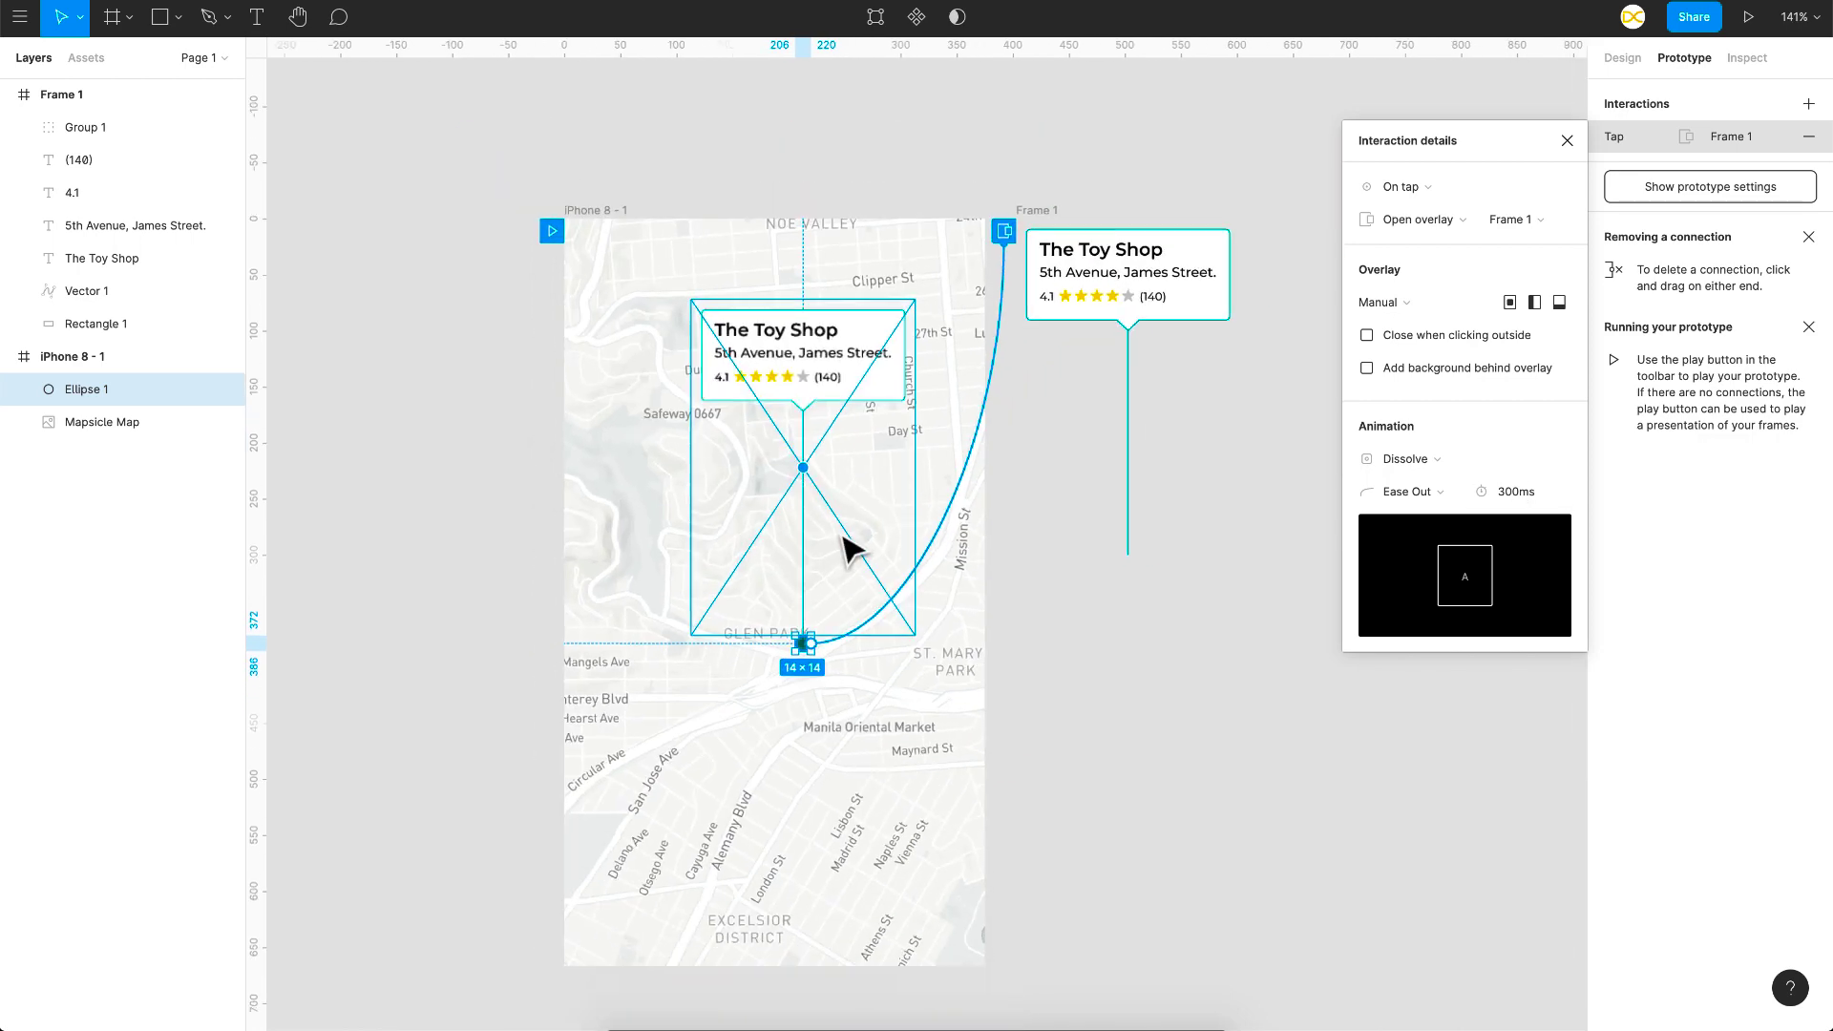
left_click(710, 229)
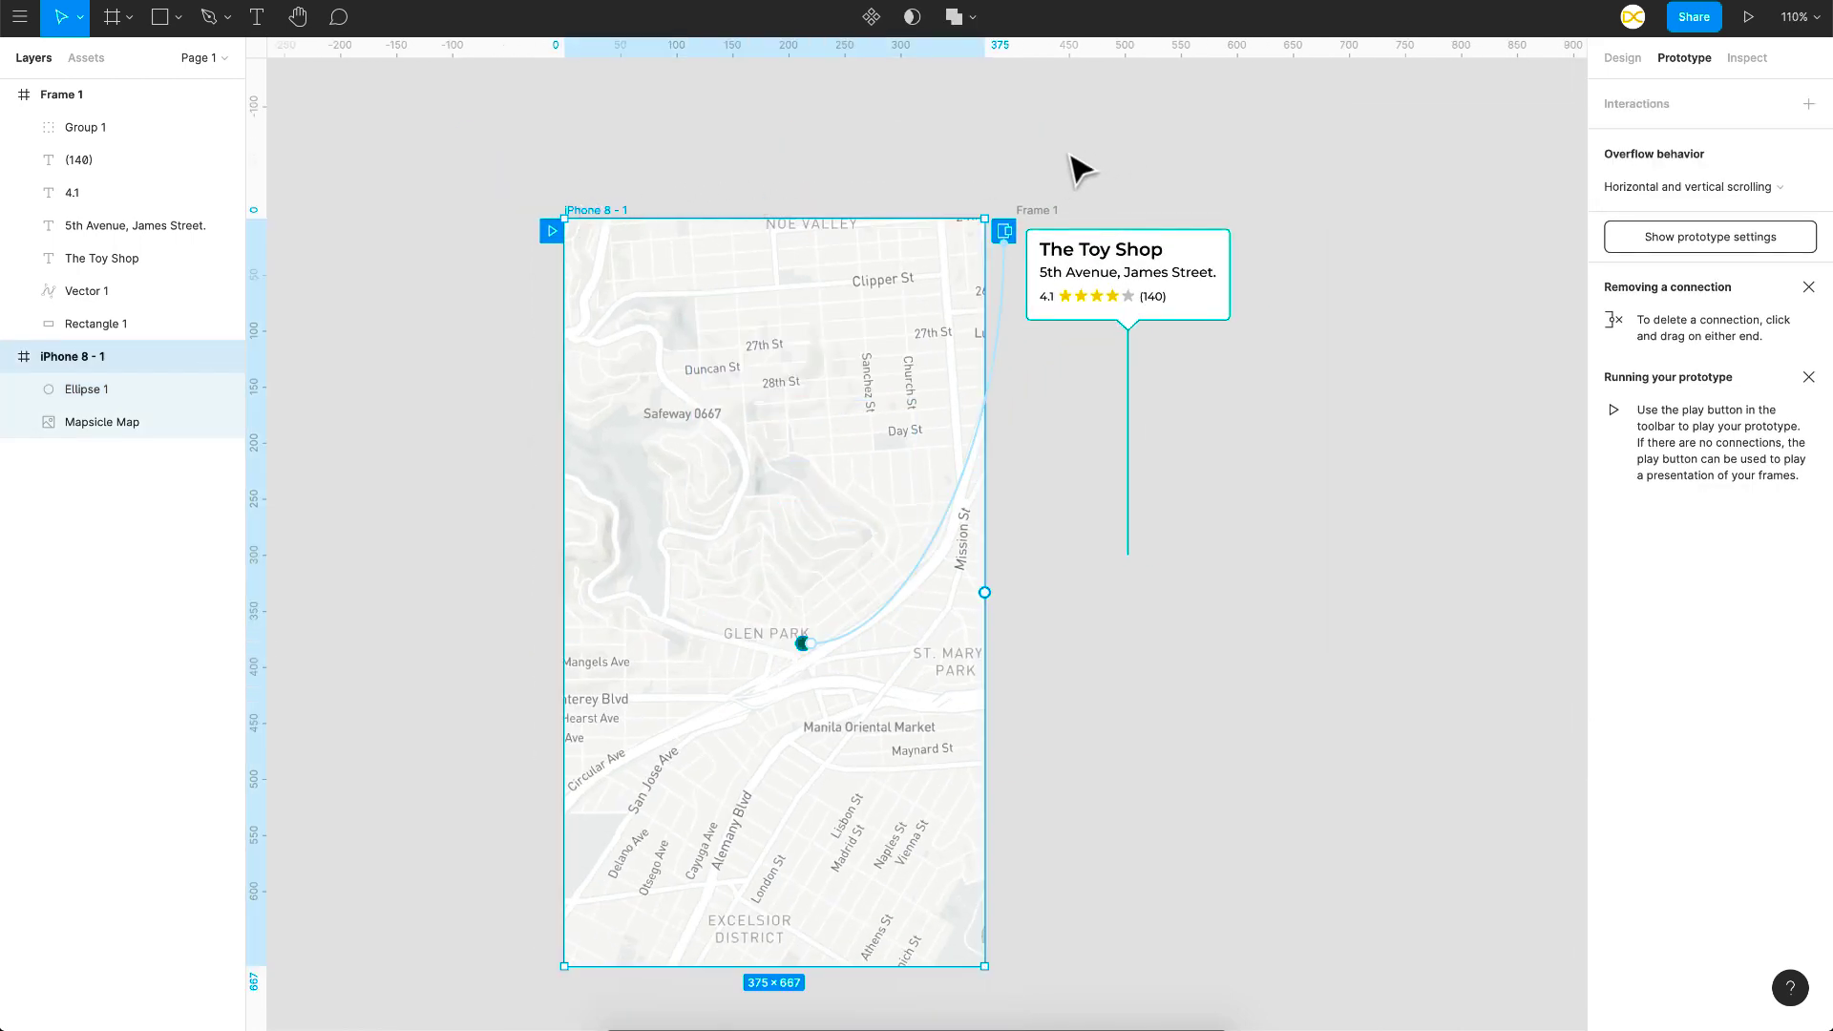
left_click(1748, 17)
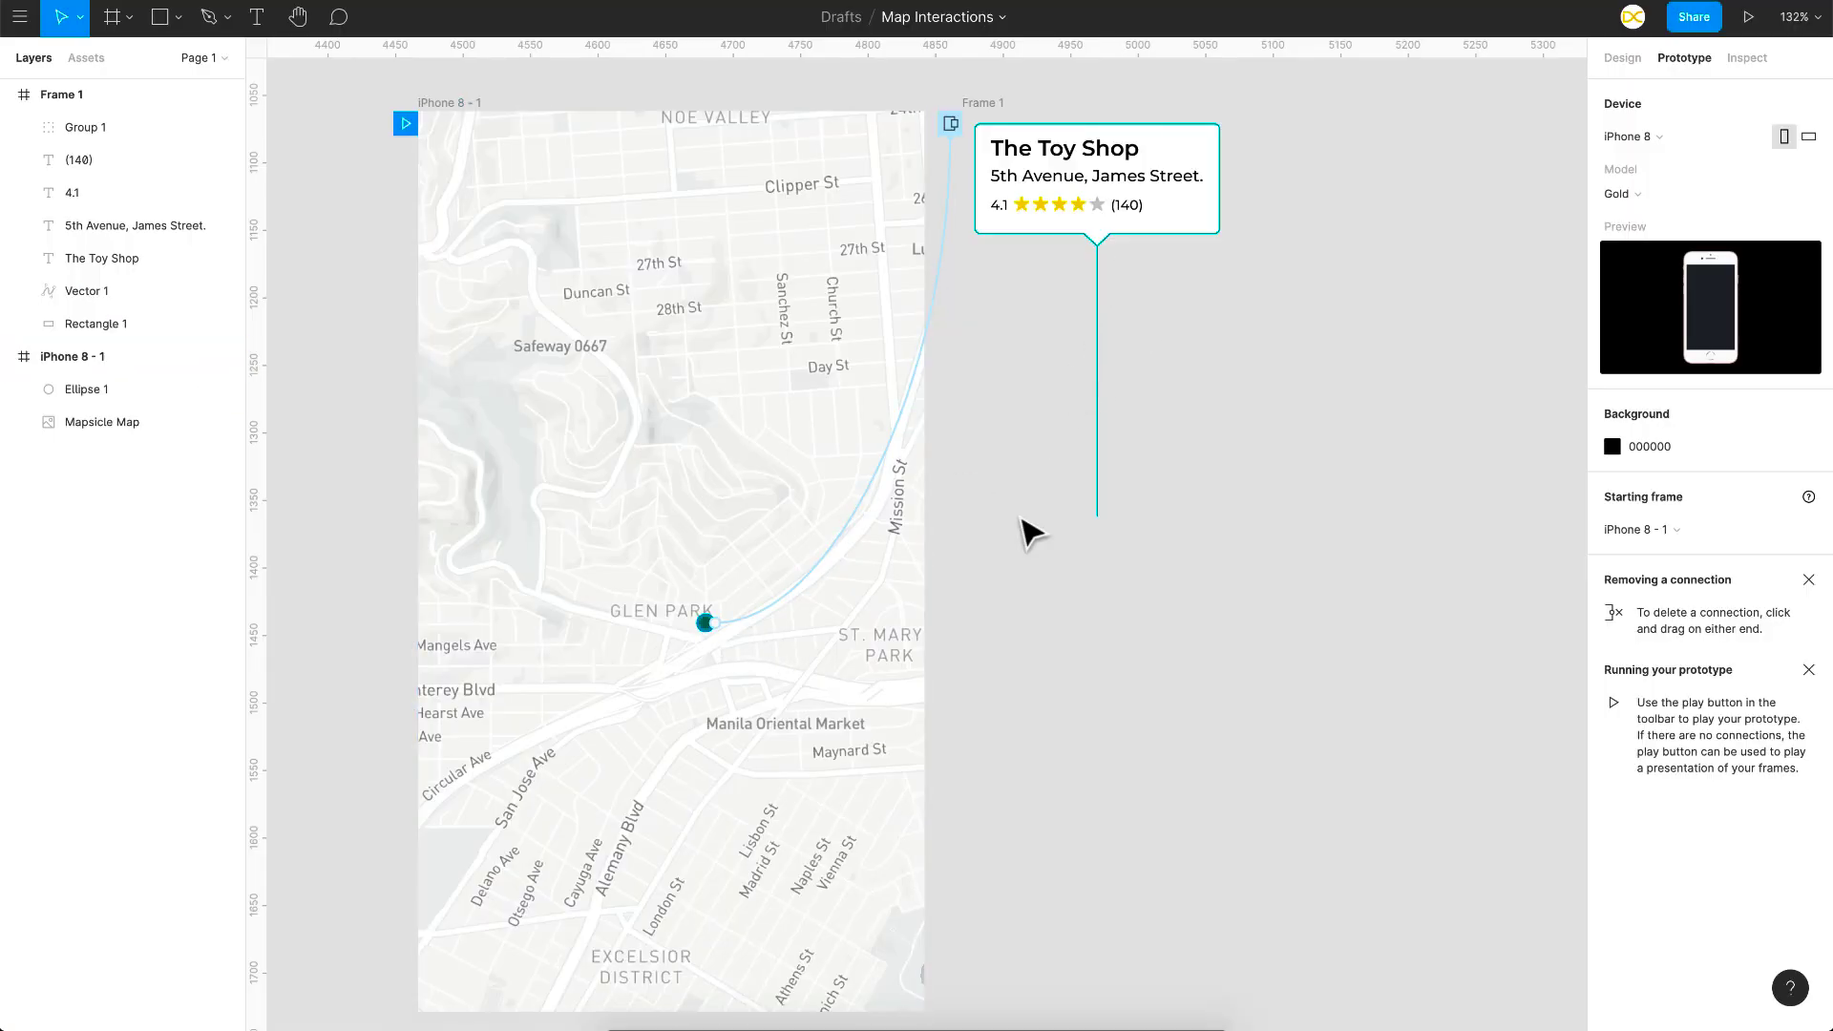
Step: Marquee-select all layers inside Frame 1 and group them with Ctrl+G
mouse_move(712, 638)
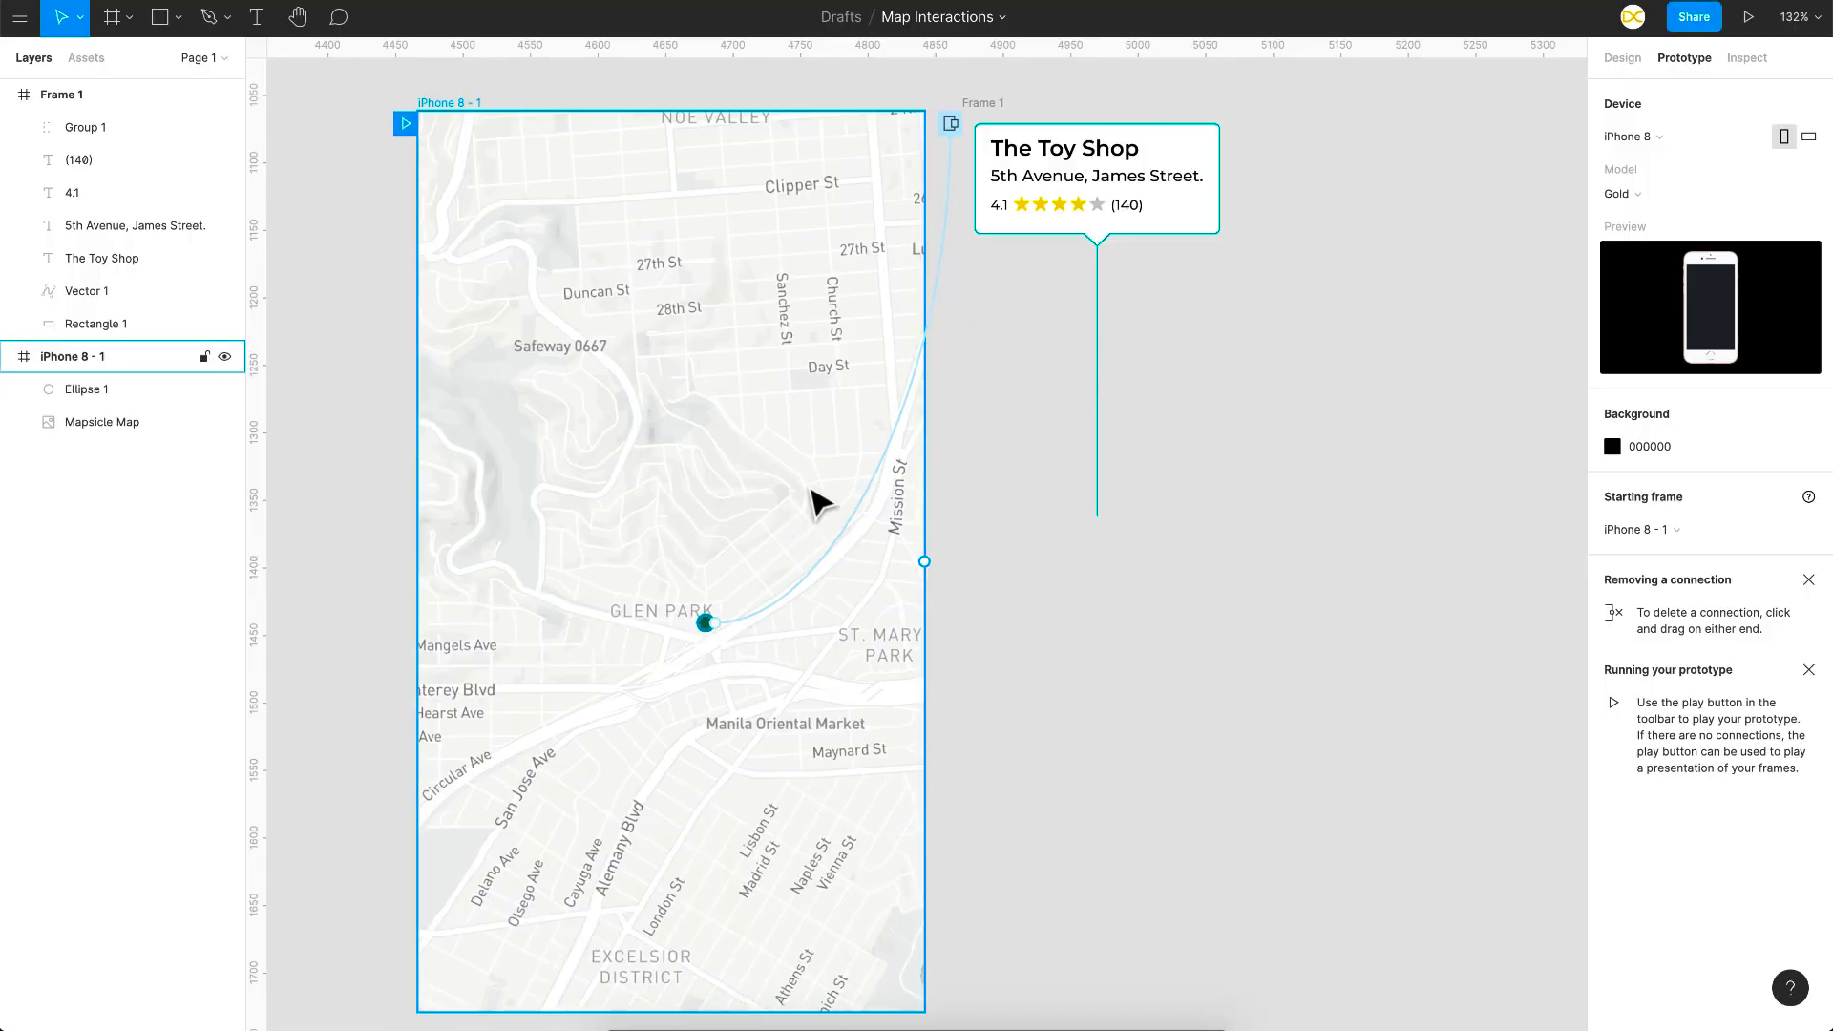
scroll(813, 497, "right", 2)
scroll(813, 497, "up", 2)
left_click_drag(1248, 138, 984, 540)
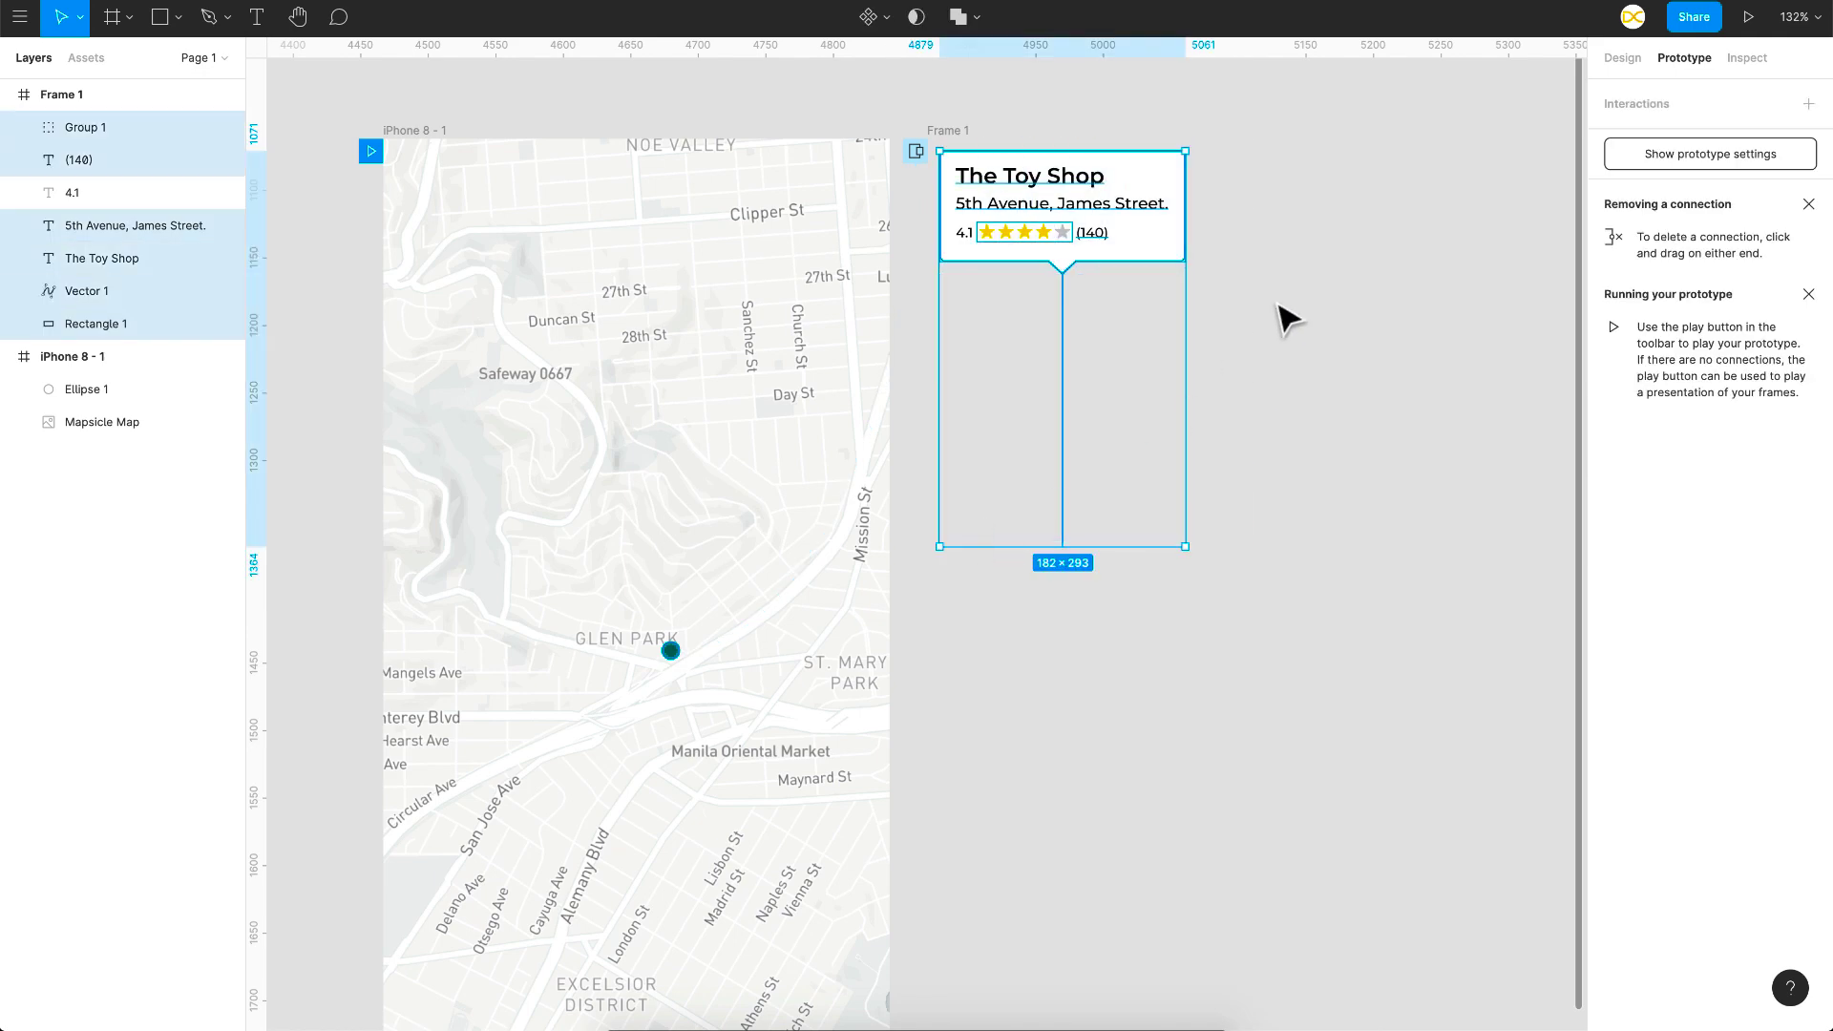
left_click_drag(1280, 556, 950, 165)
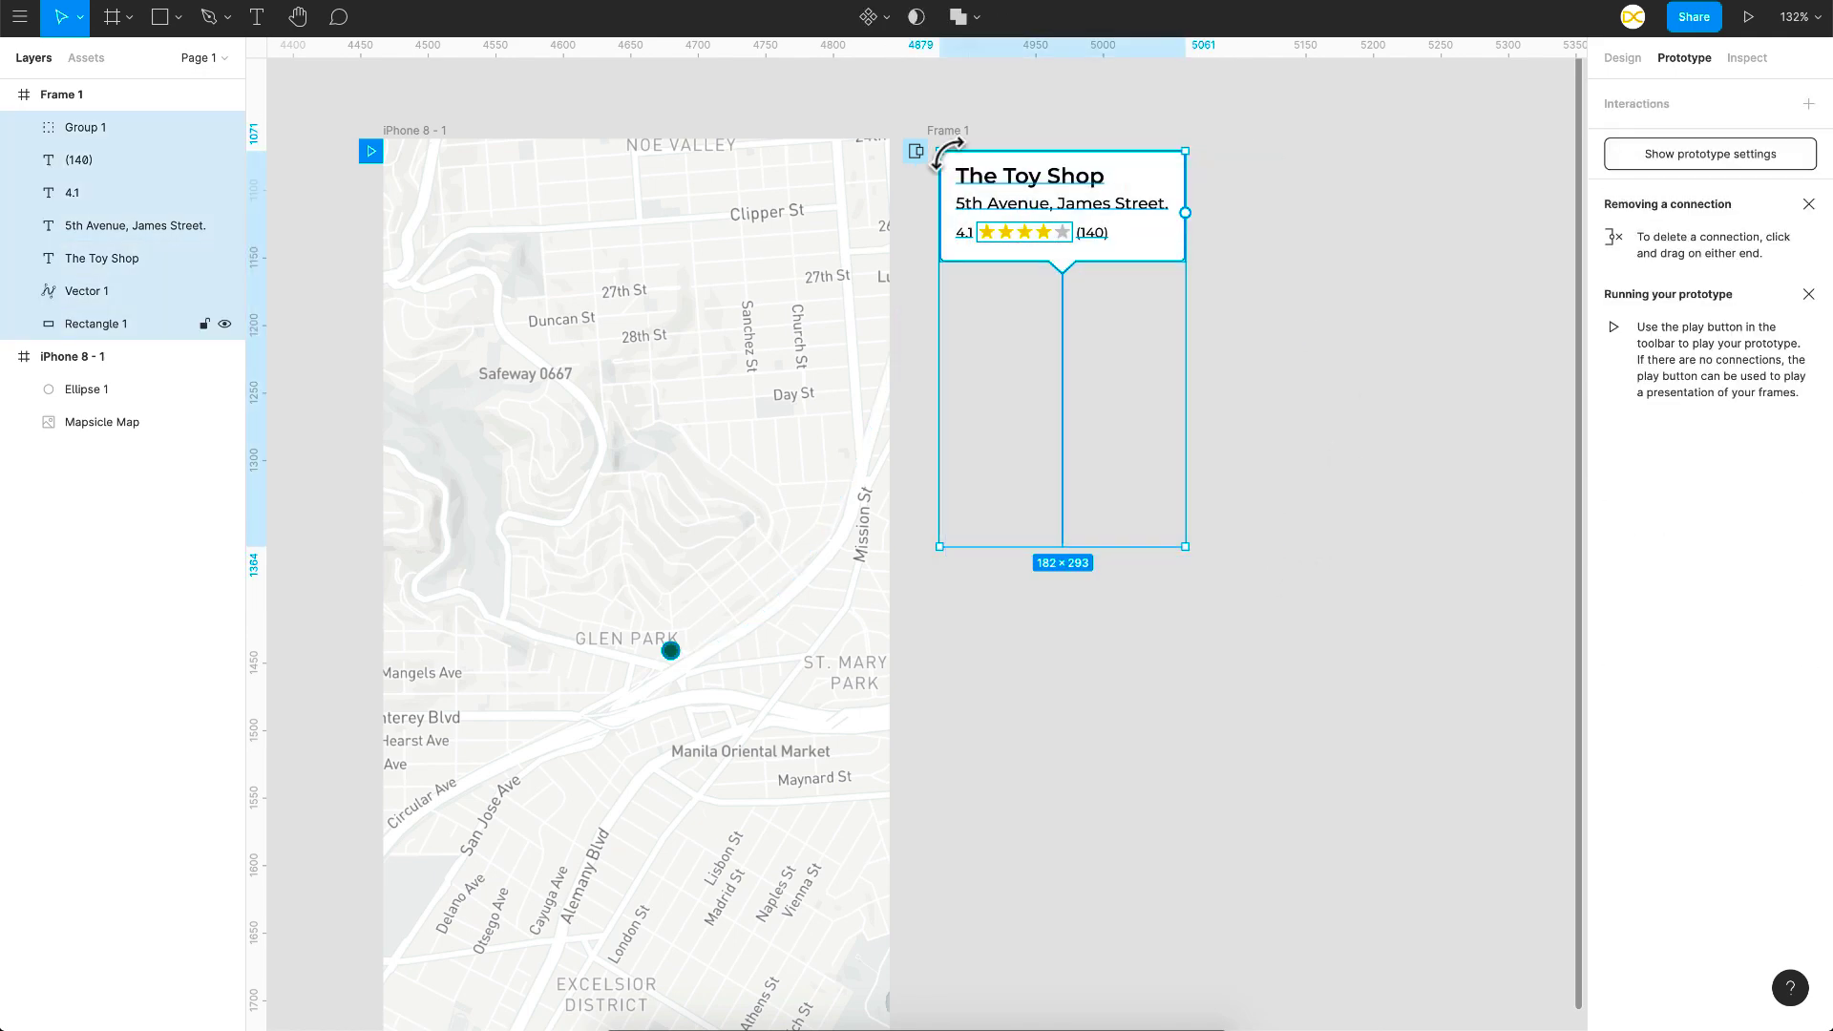
key("ctrl+g")
left_click(947, 130)
Step: Duplicate Frame 1 with Ctrl+D to create Frame 2
key("ctrl+d")
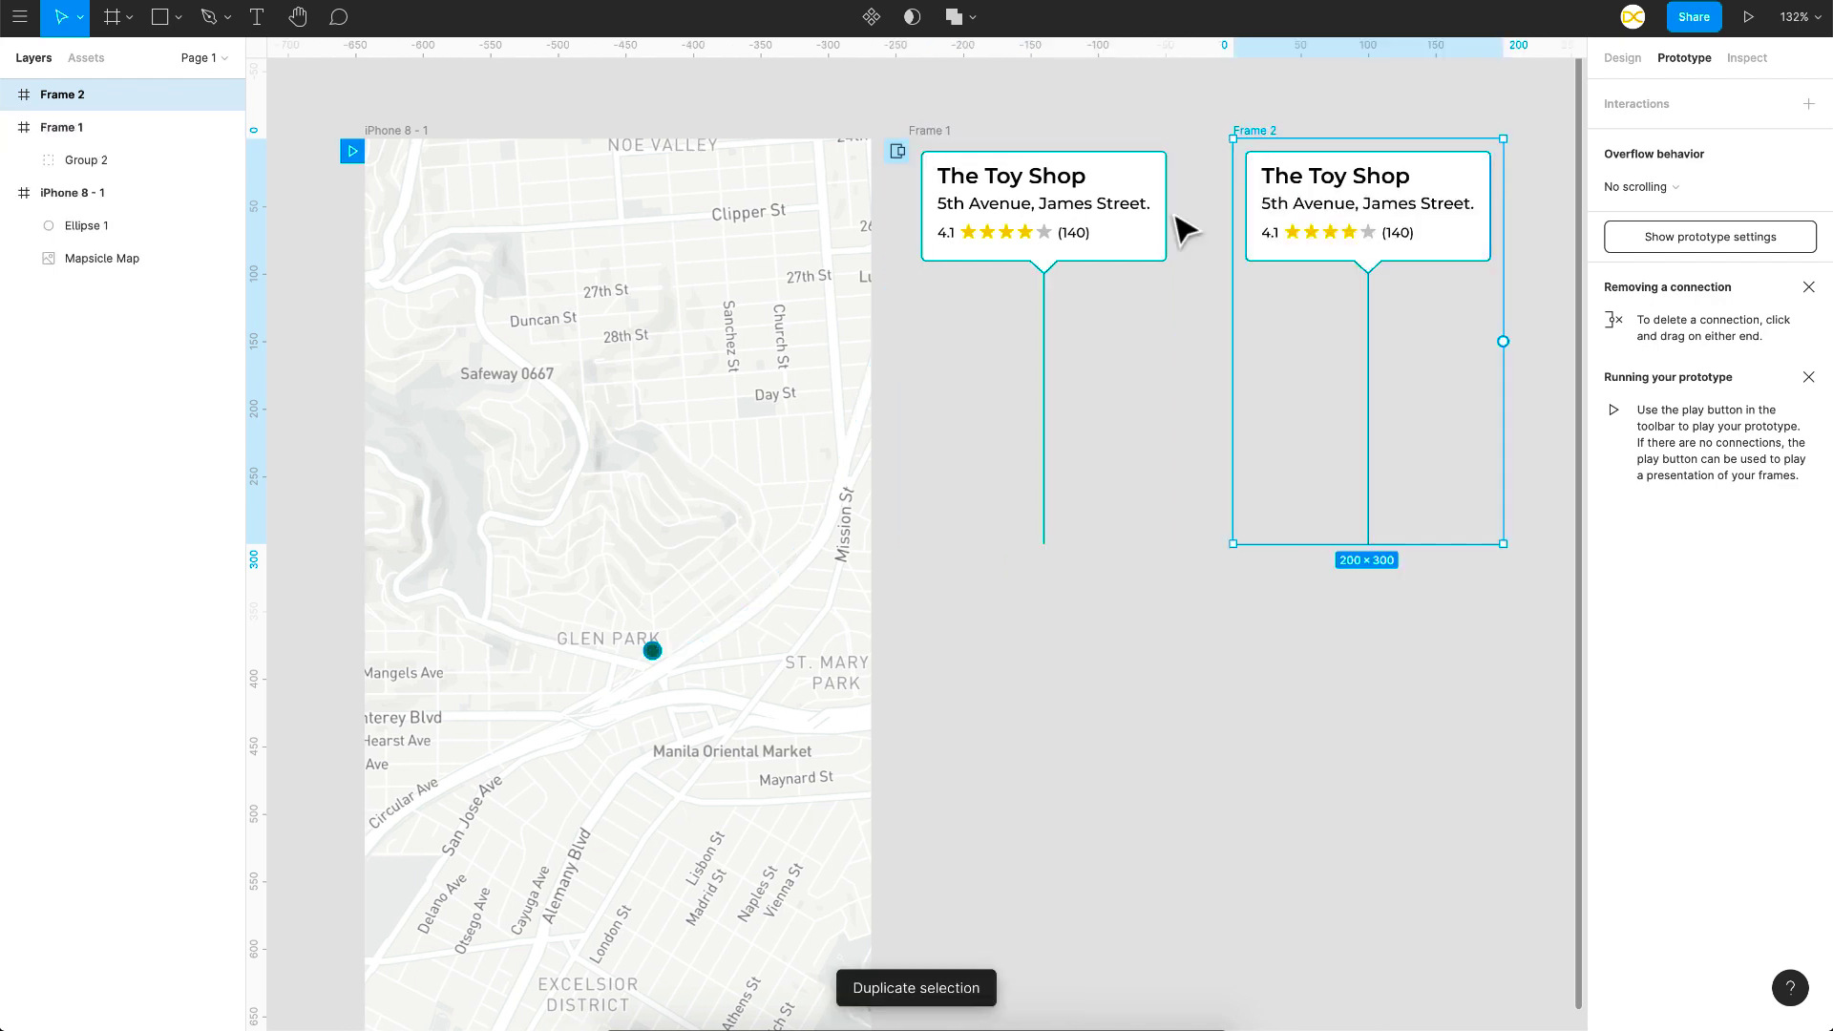
scroll(1183, 226, "right", 1)
scroll(1183, 226, "up", 1)
Step: Scale Frame 1's callout group down to about 18×29 and lower it 20 units
left_click(983, 258)
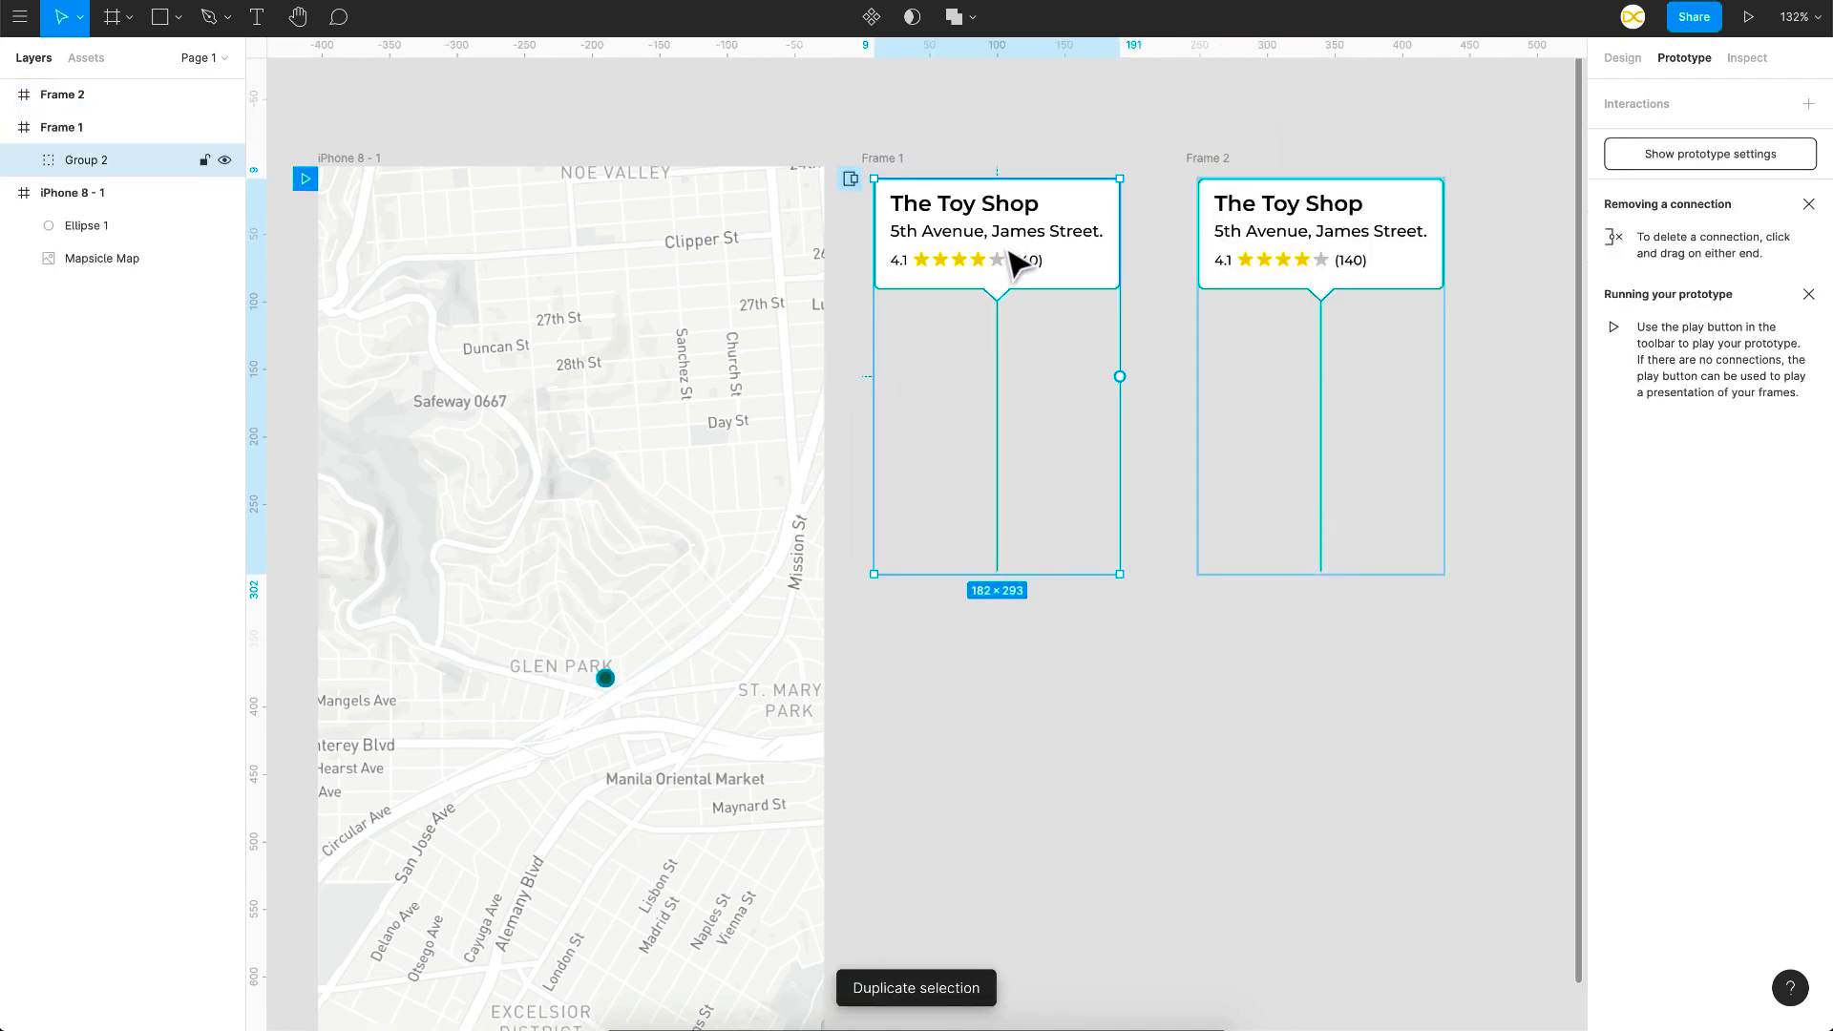
key("k")
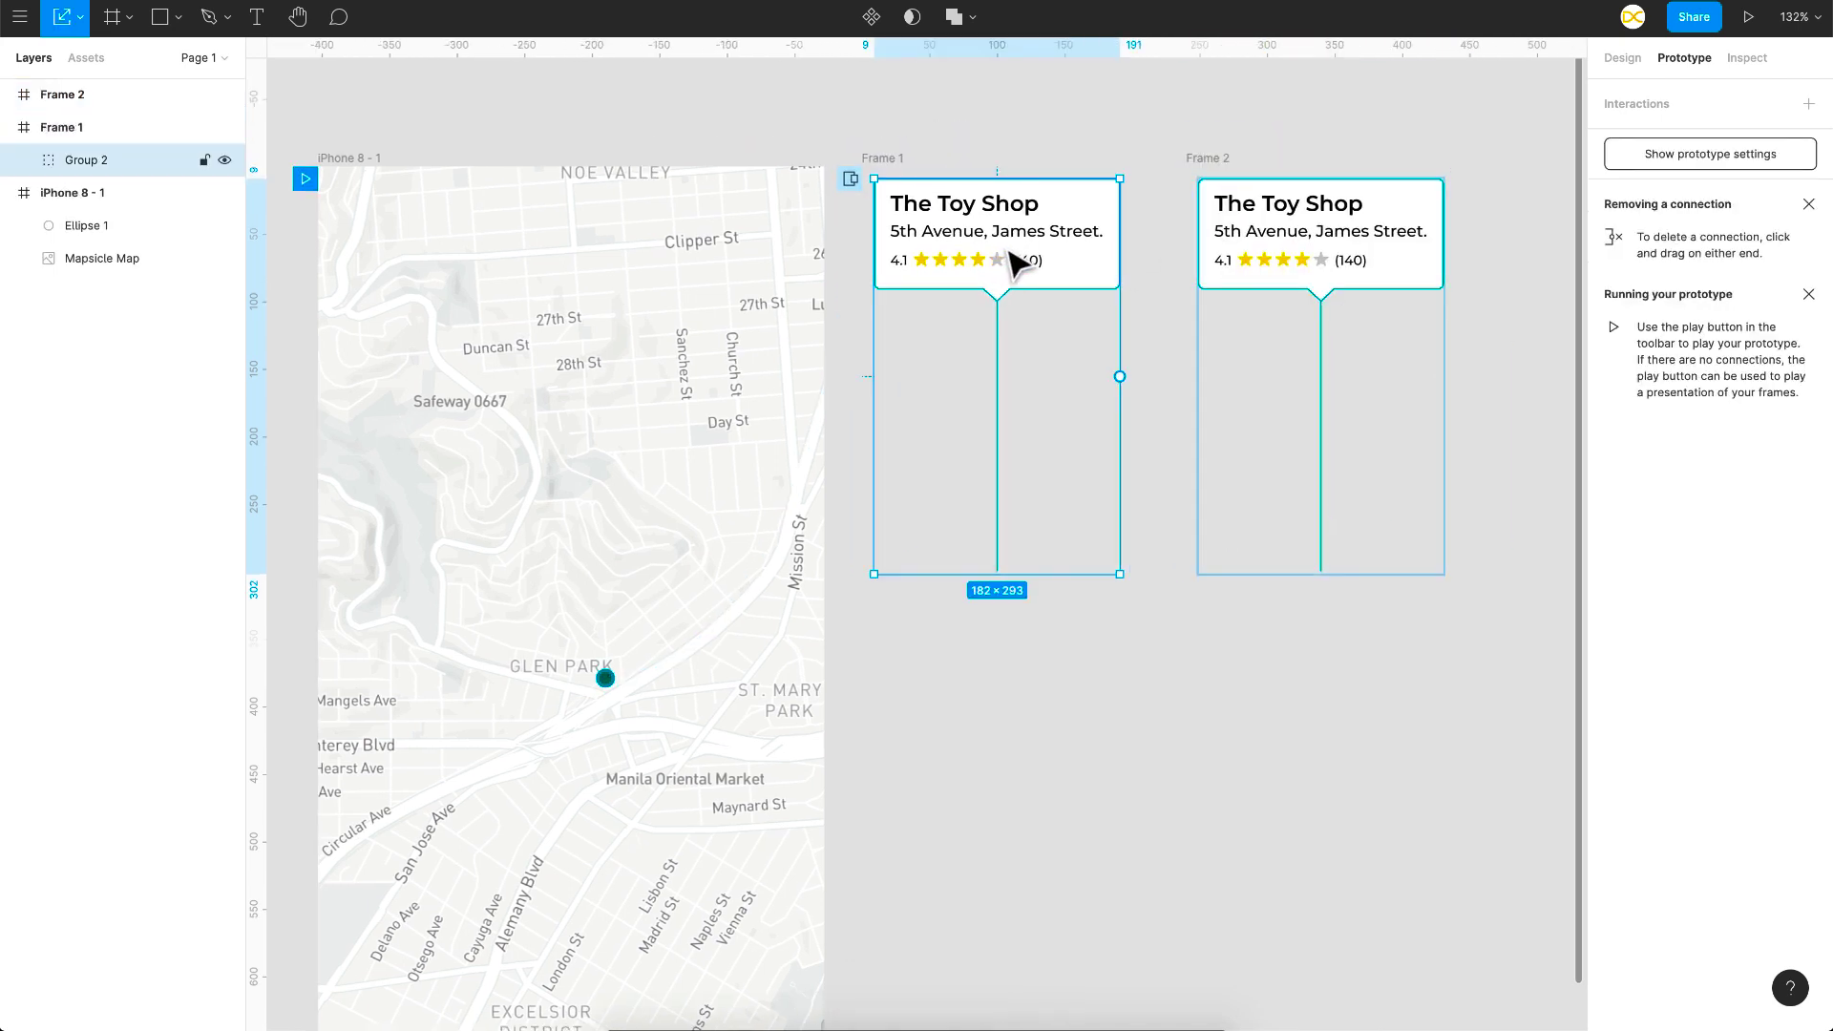
left_click(86, 17)
left_click(1048, 174)
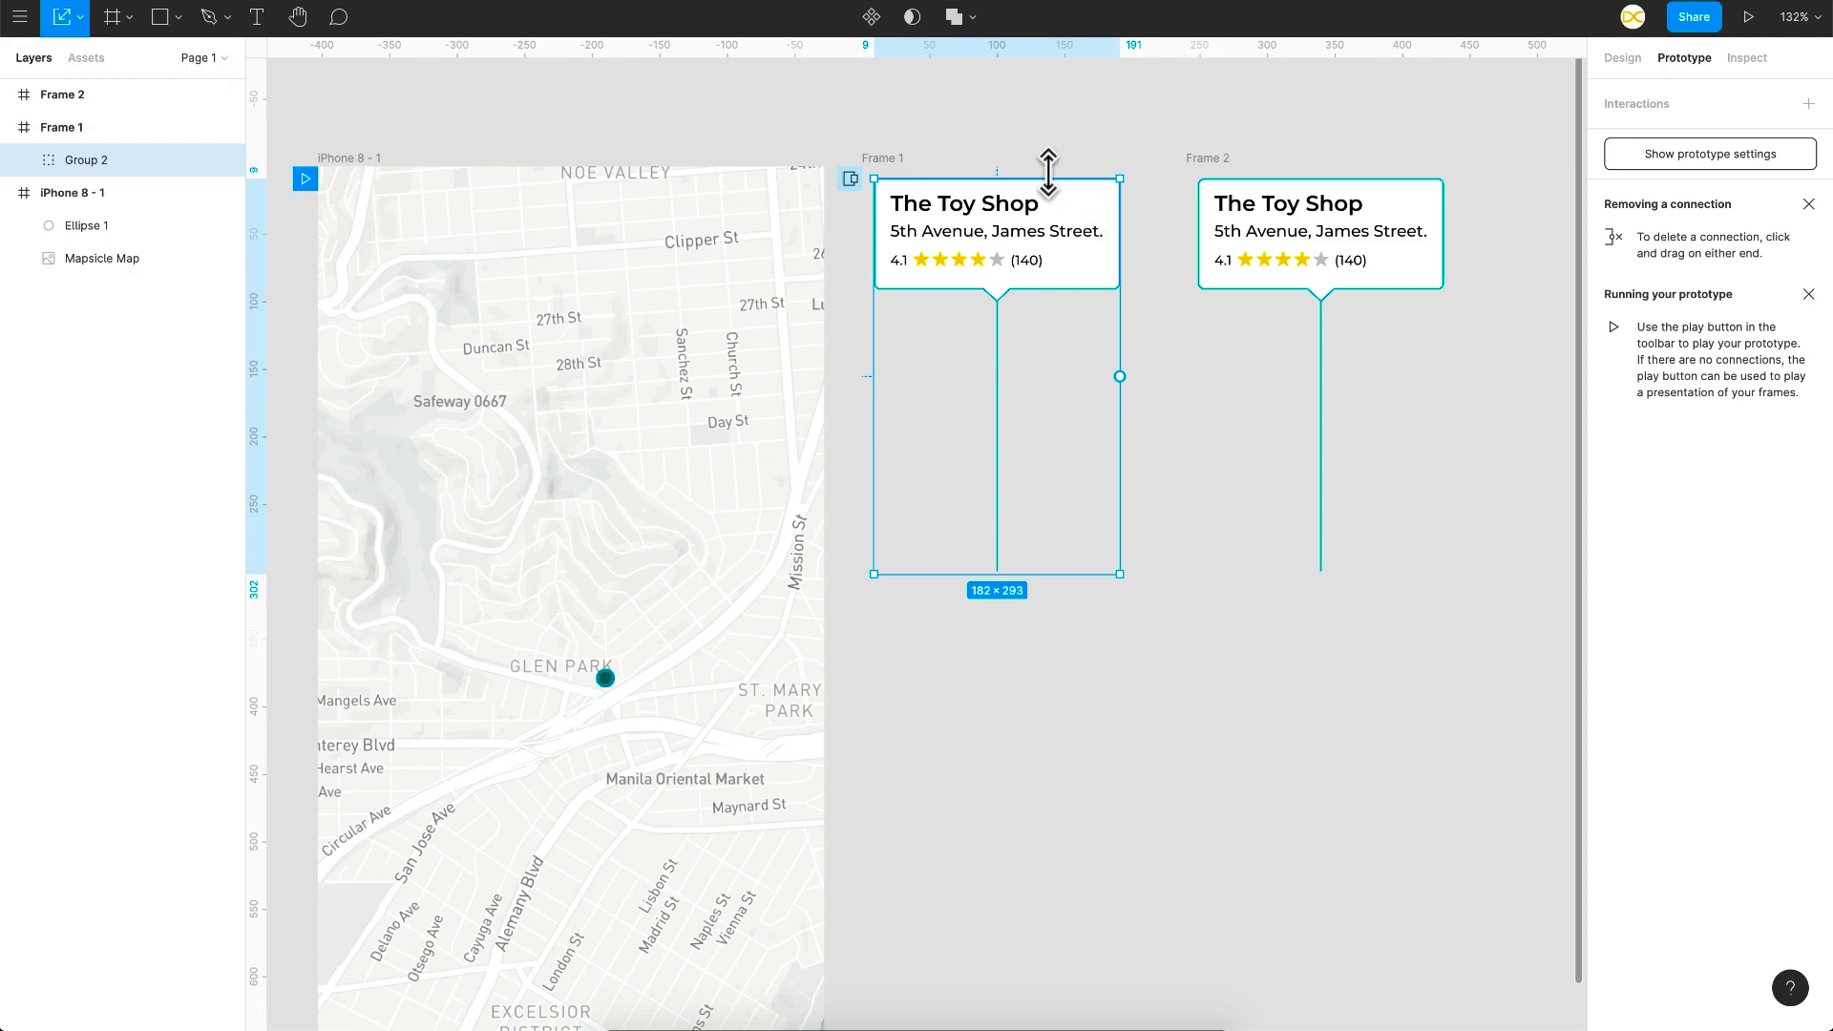
left_click_drag(1048, 174, 1015, 536)
scroll(1011, 558, "up", 3)
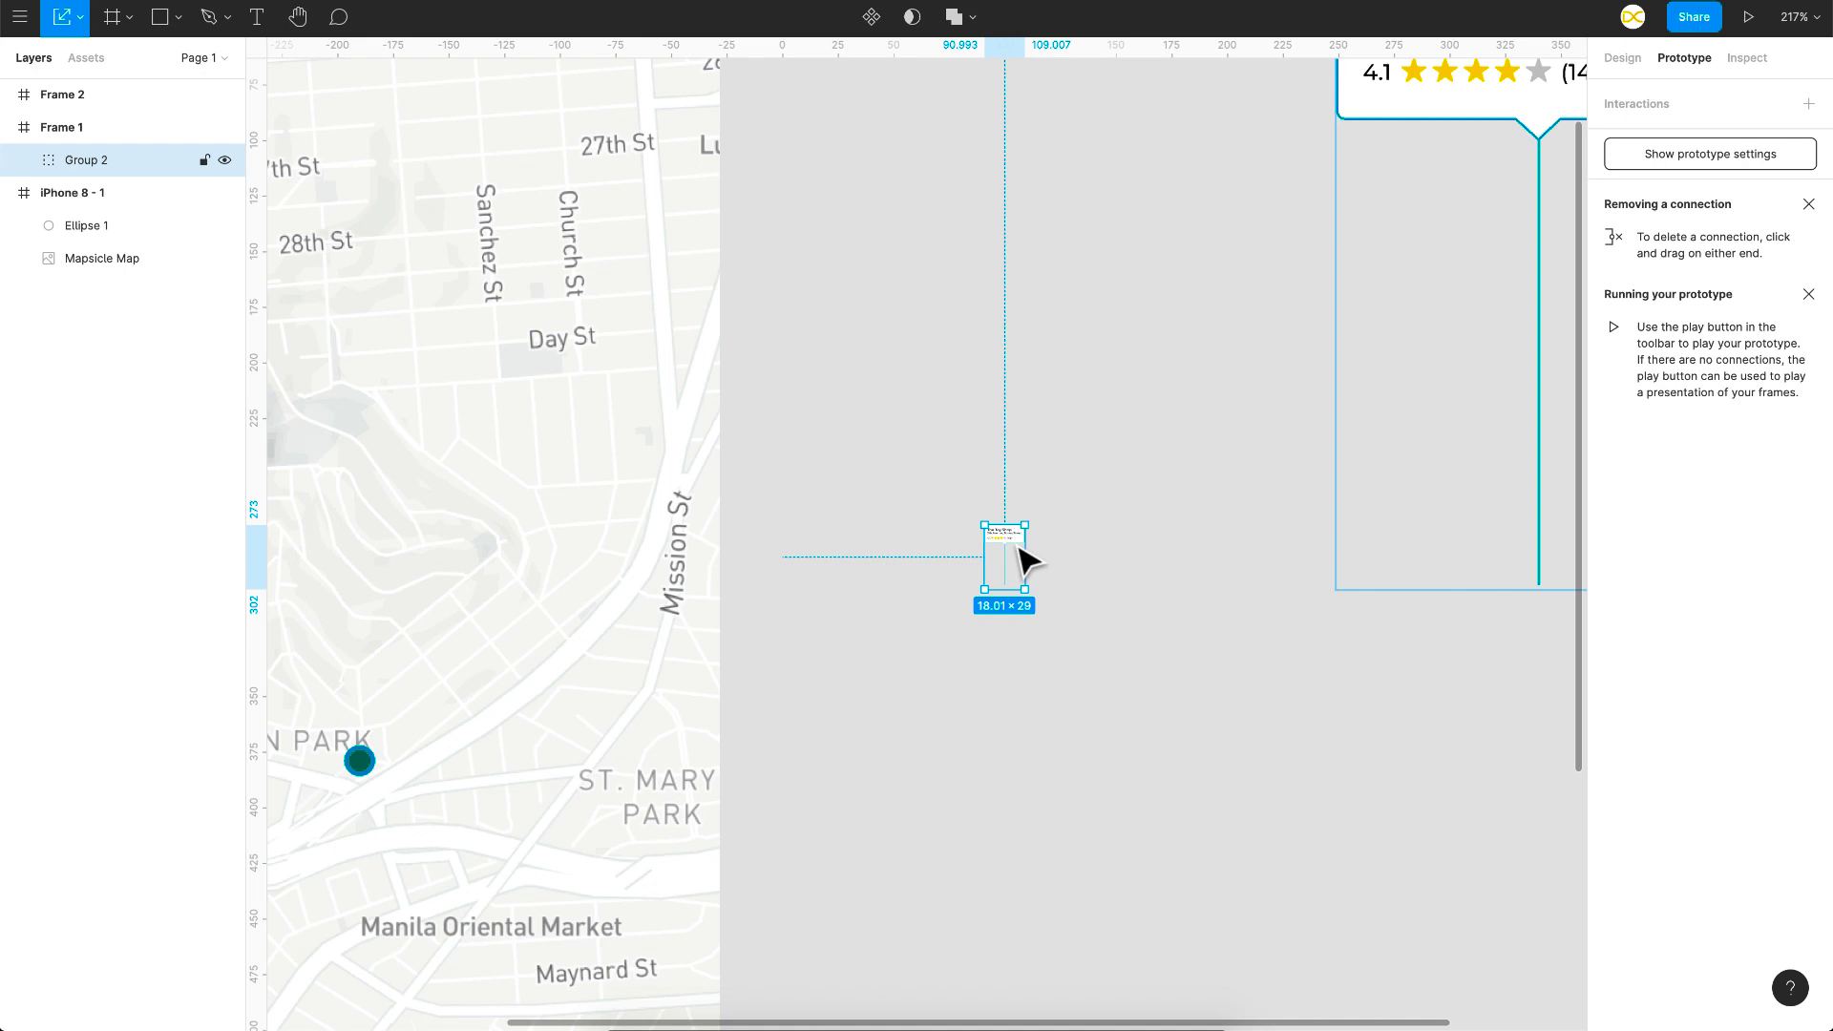
key("shift+Down")
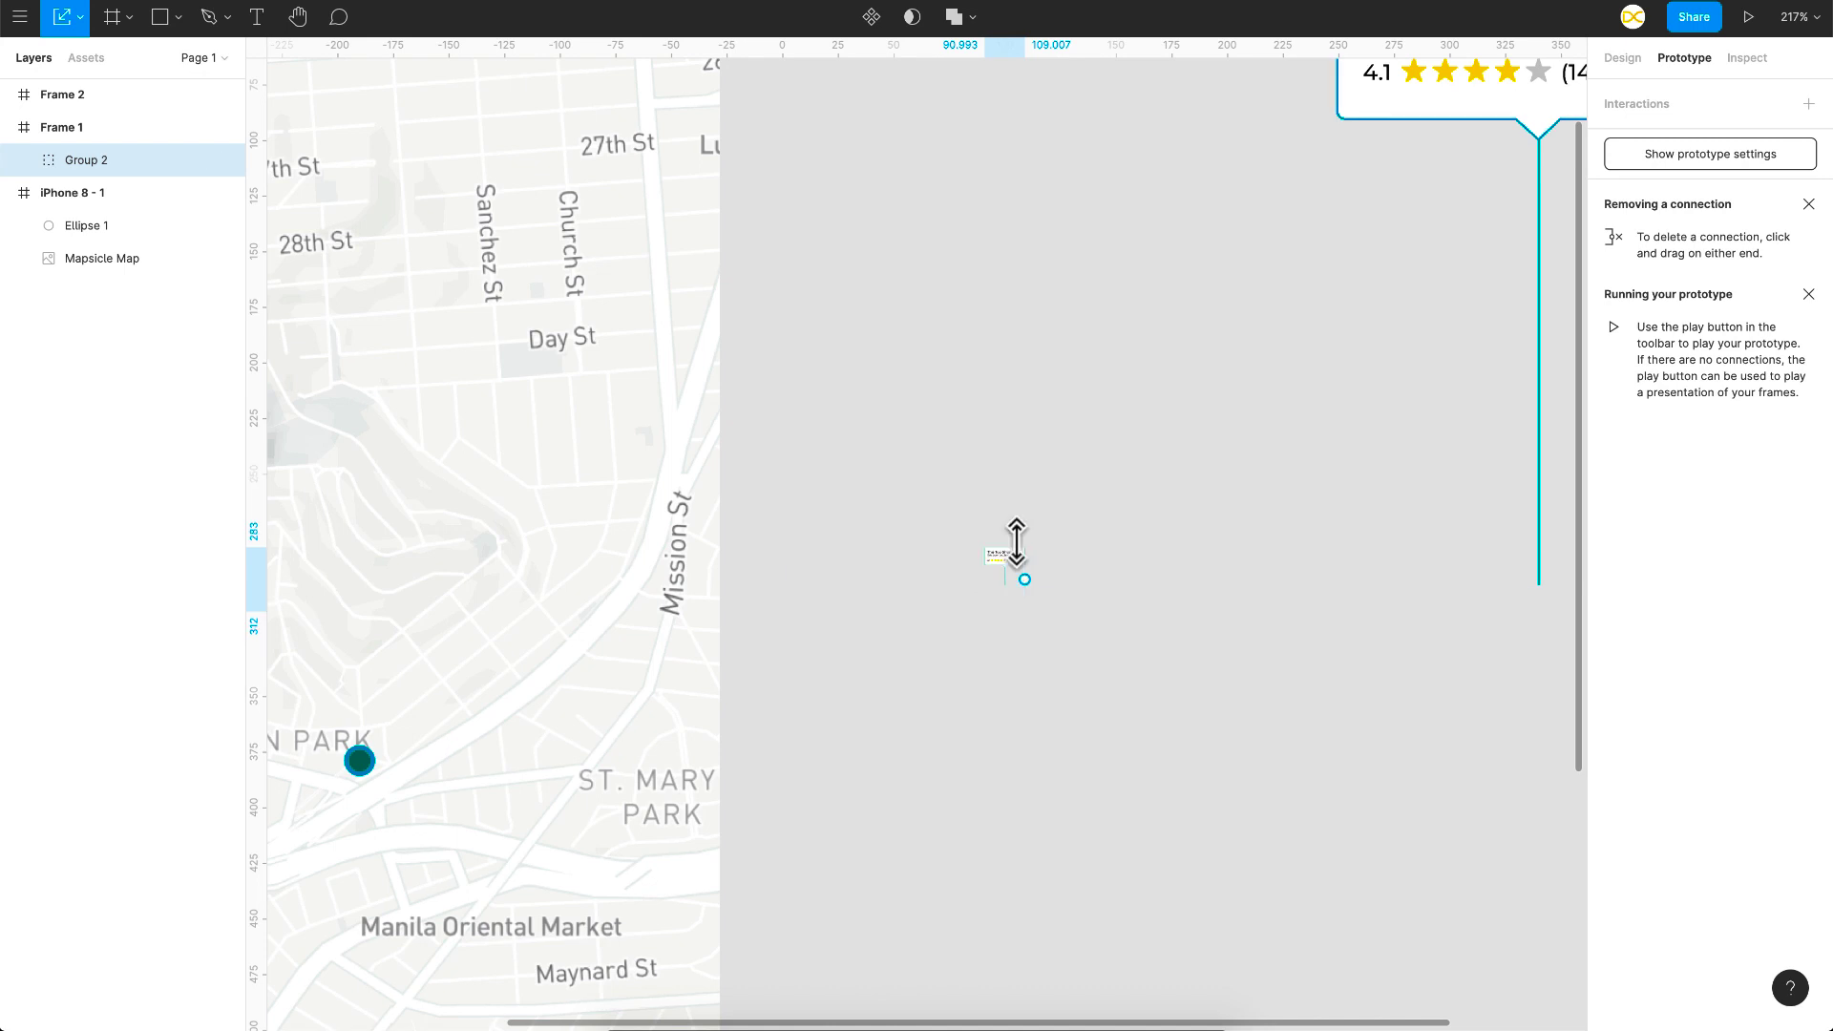
key("shift+Down")
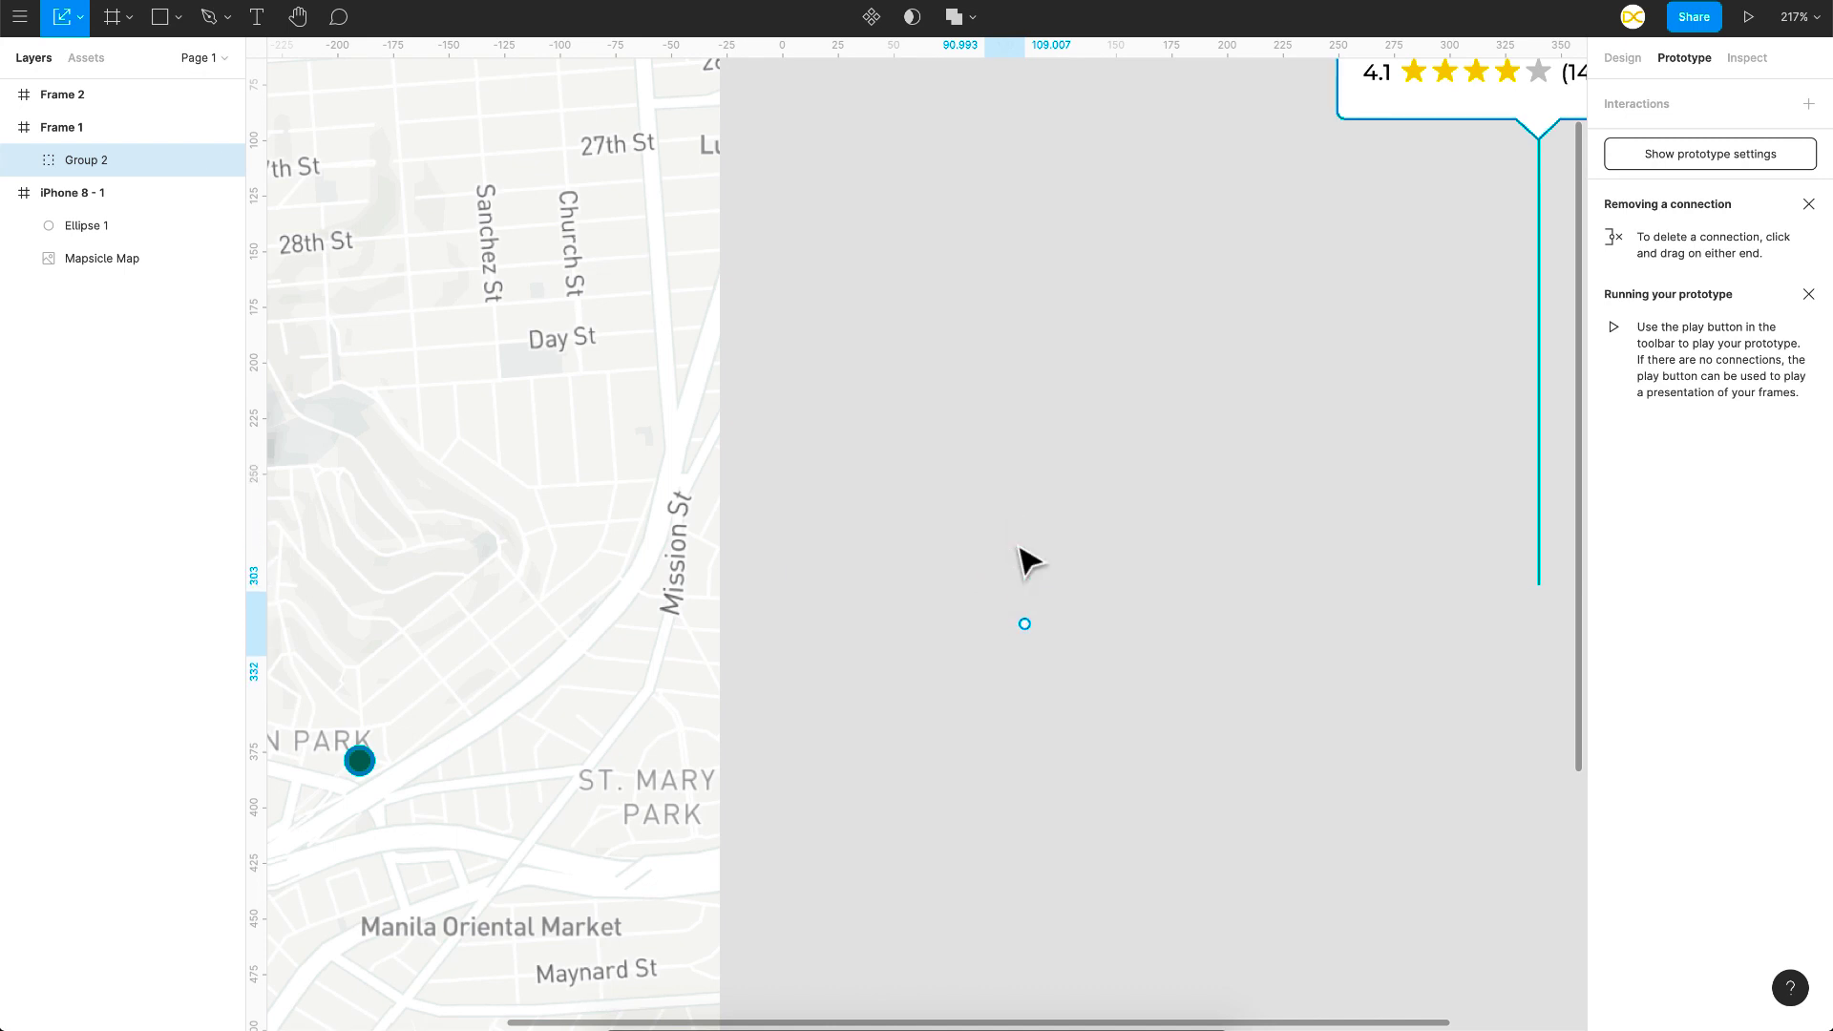
scroll(931, 355, "down", 3)
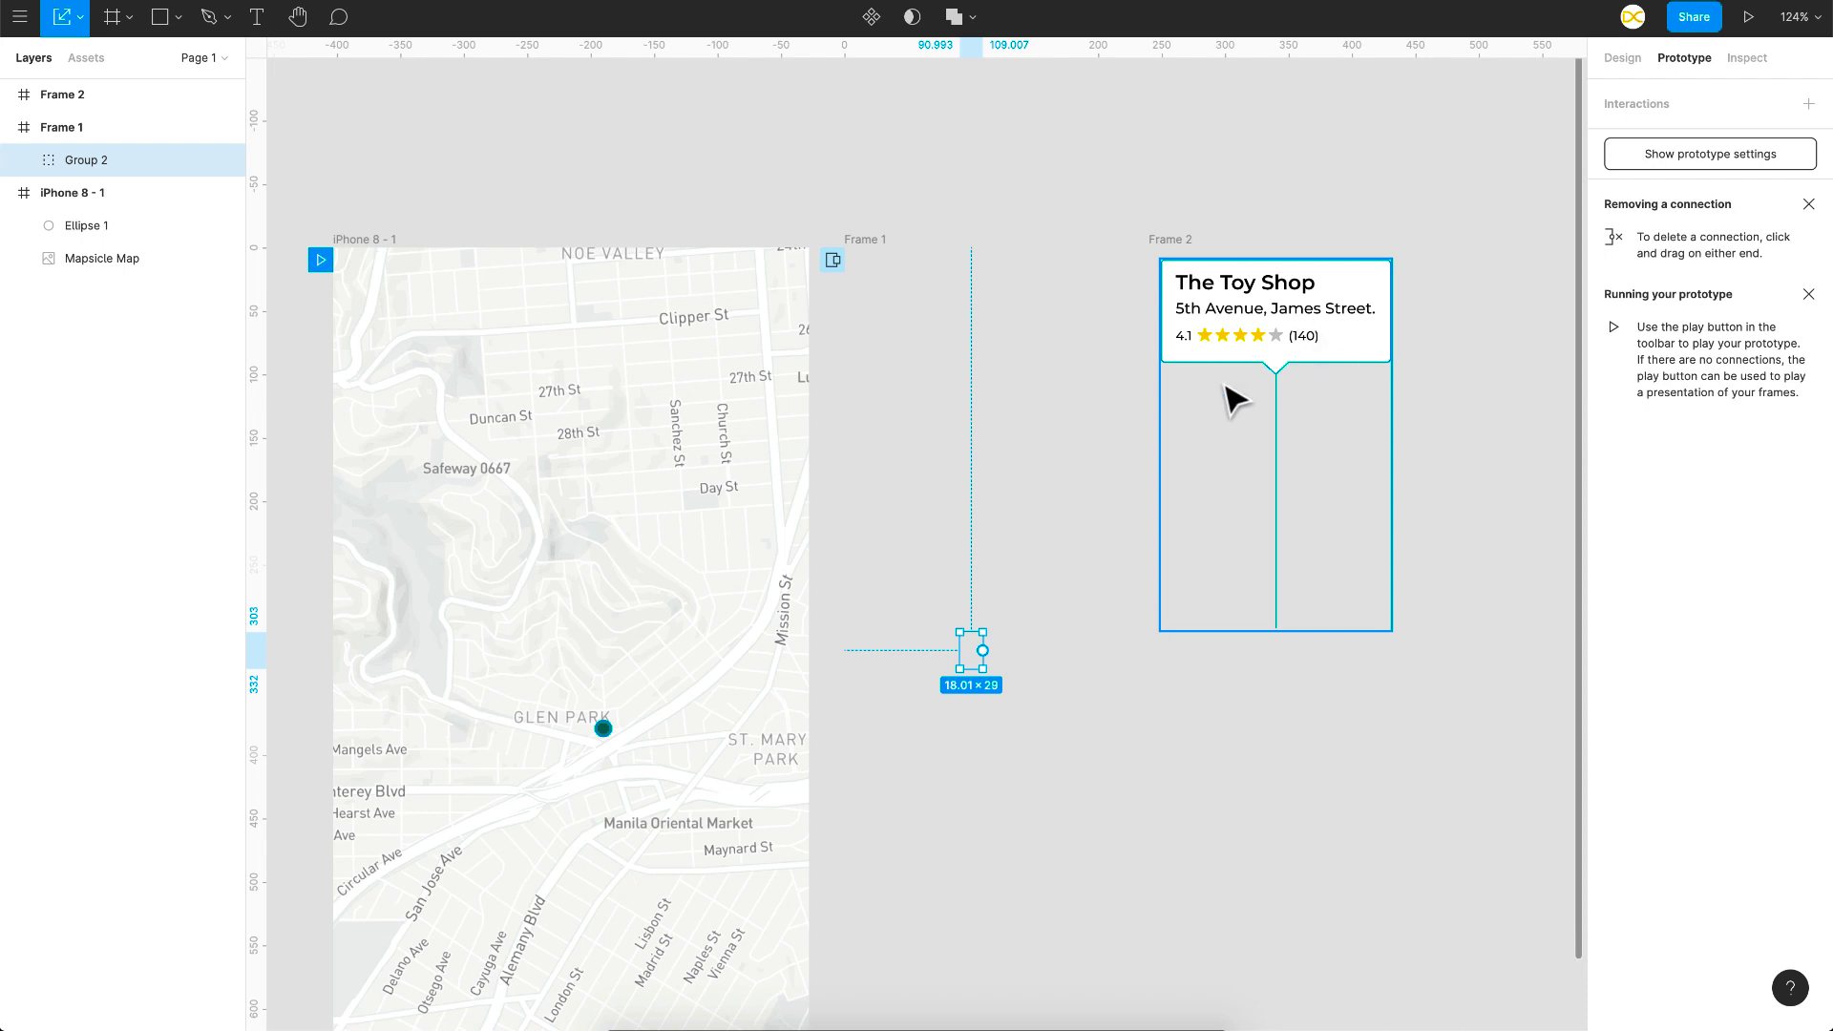
Step: Link Frame 1 to Frame 2 after a 1 ms delay with a 500 ms Smart animate transition
left_click(872, 251)
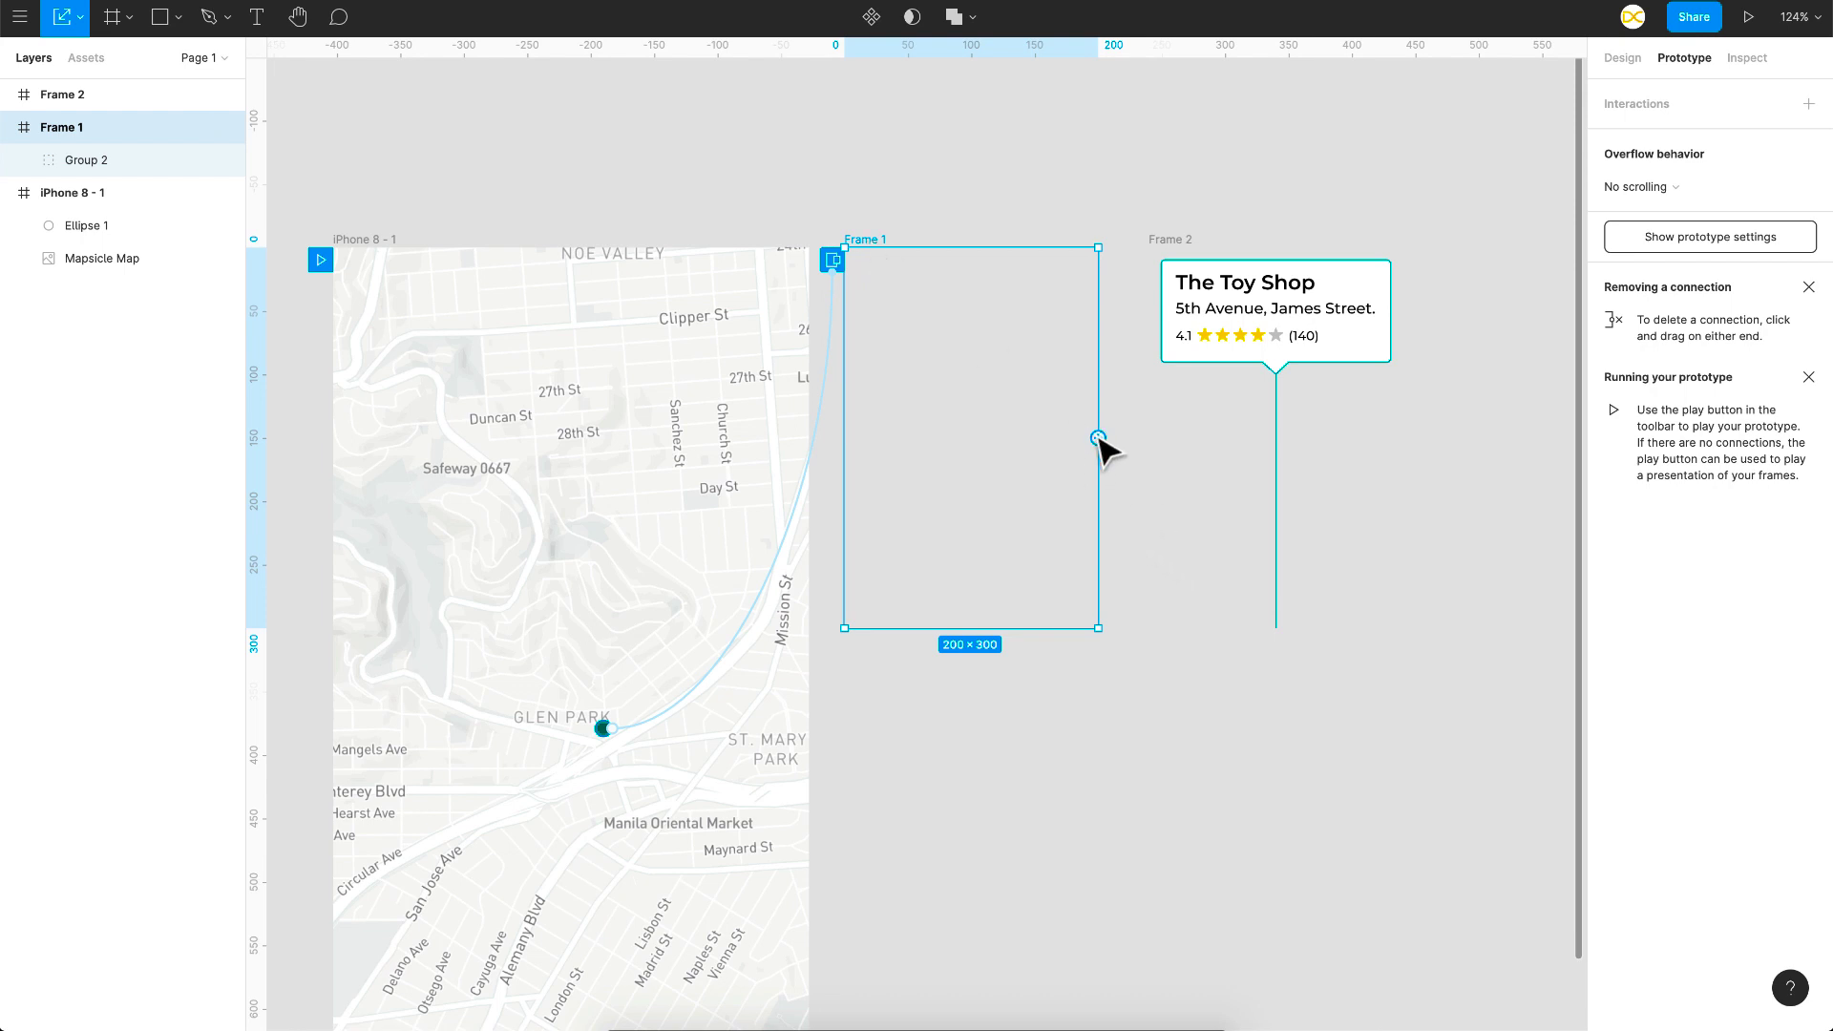
left_click_drag(1153, 422, 1156, 420)
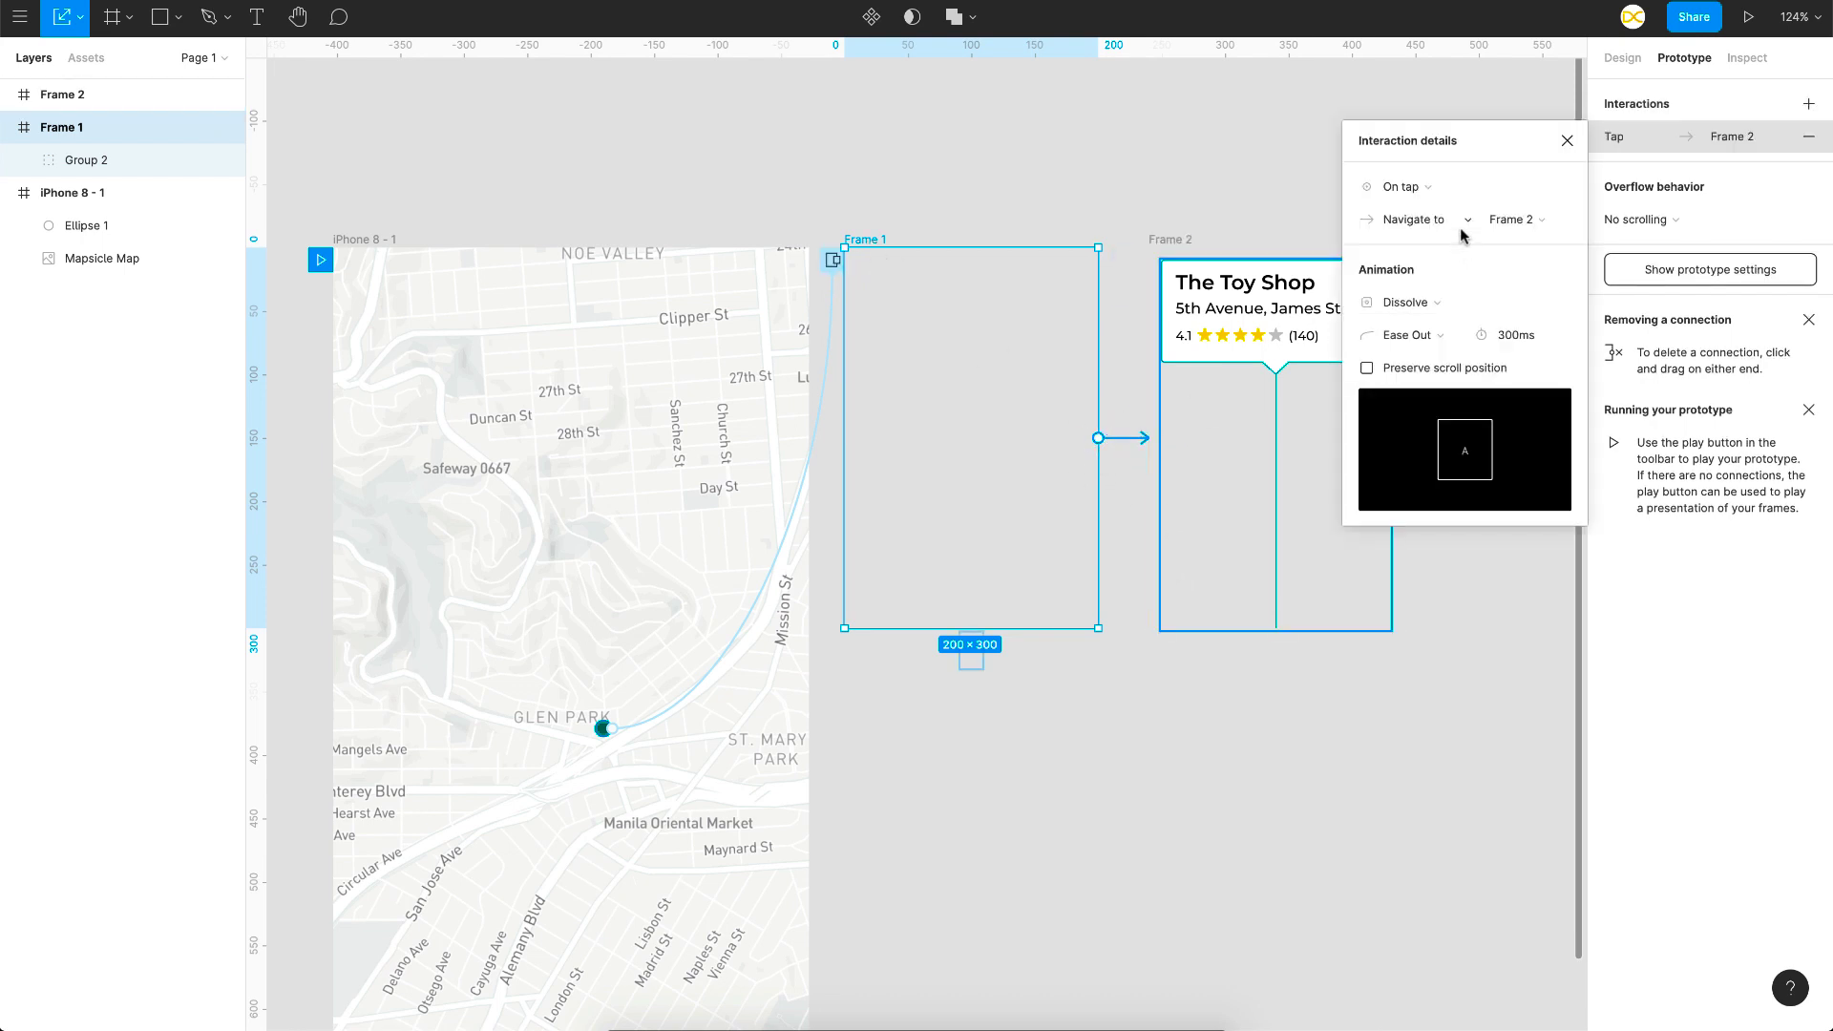
left_click(1417, 187)
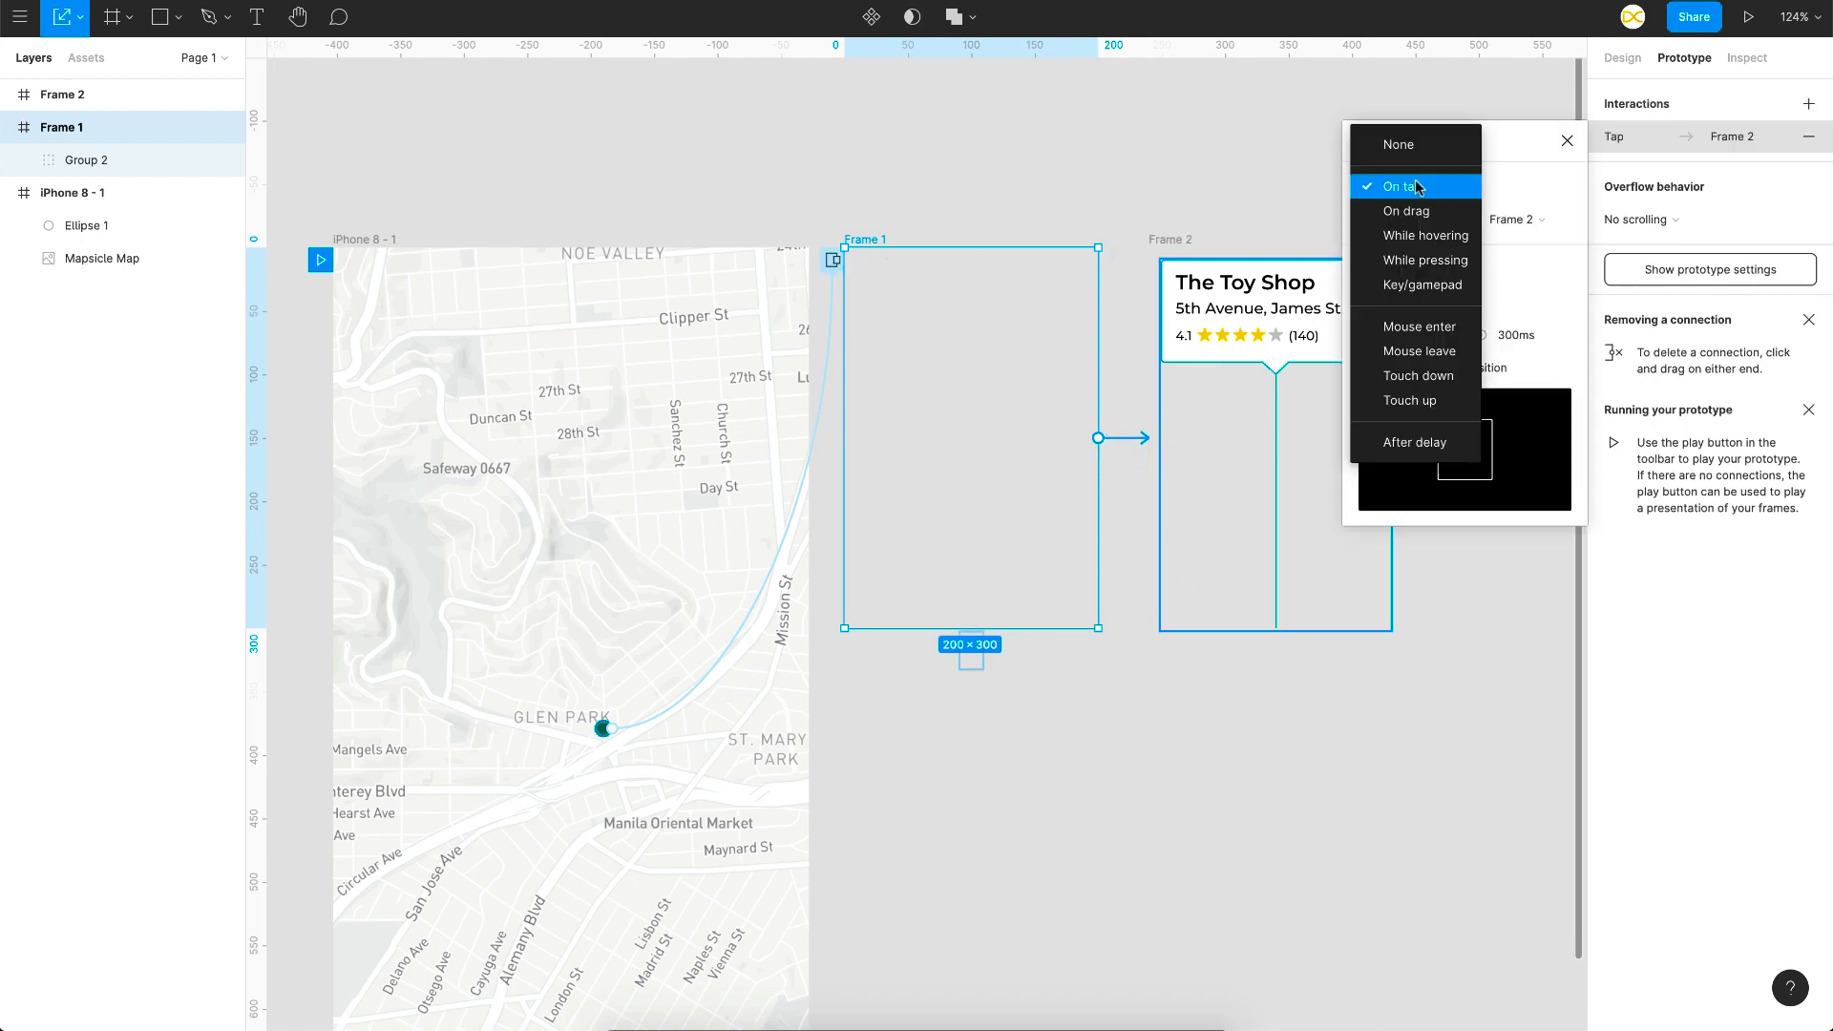
left_click(1421, 443)
type("1")
key("Return")
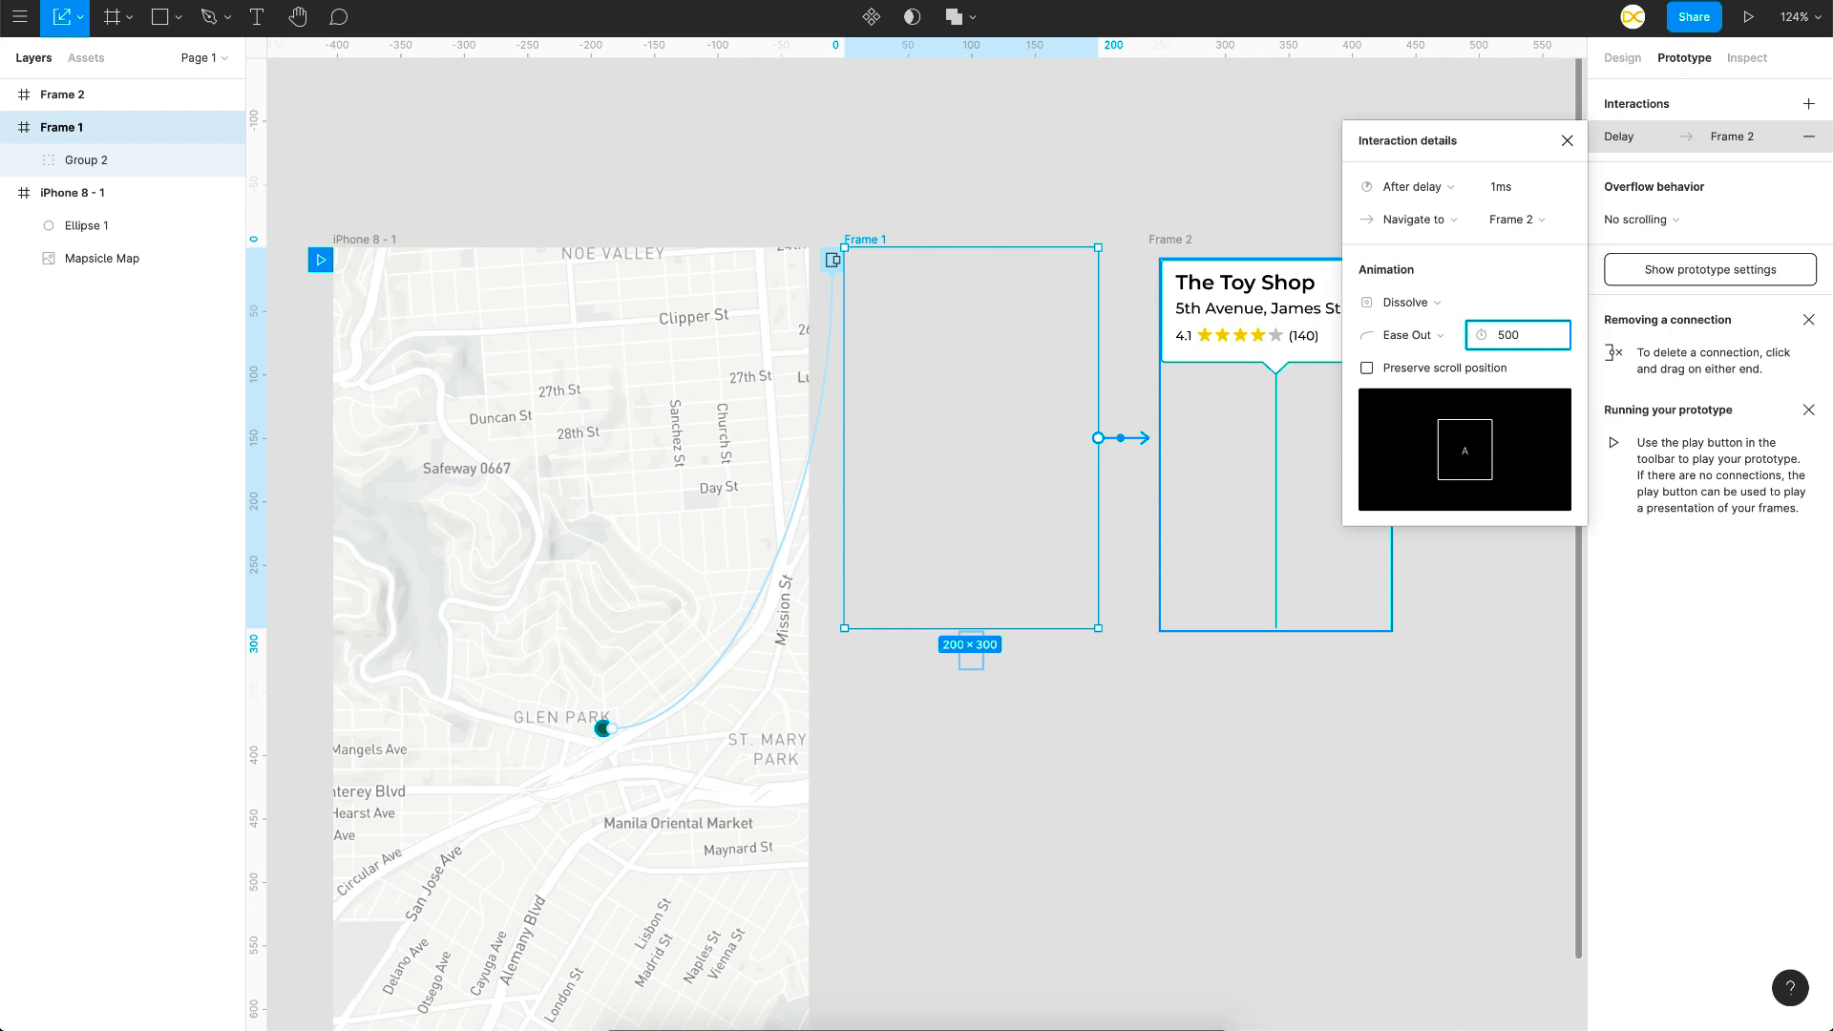
key("Return")
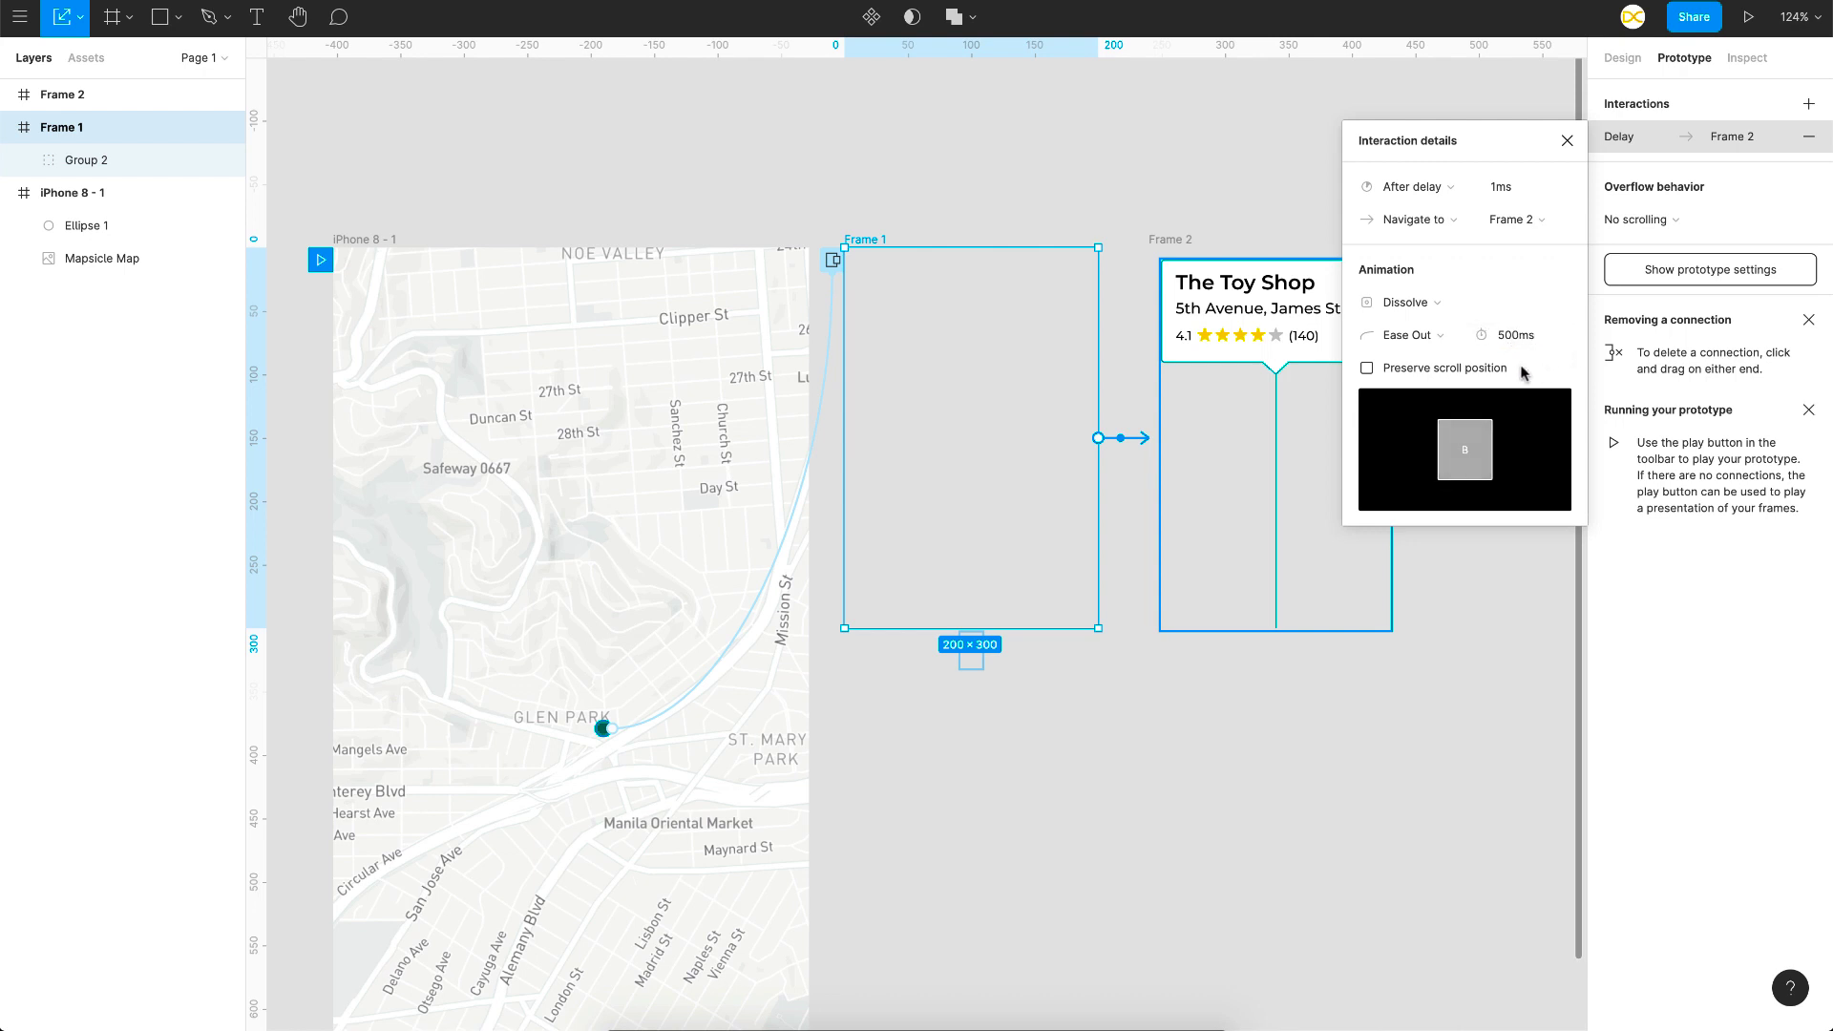
left_click(1407, 303)
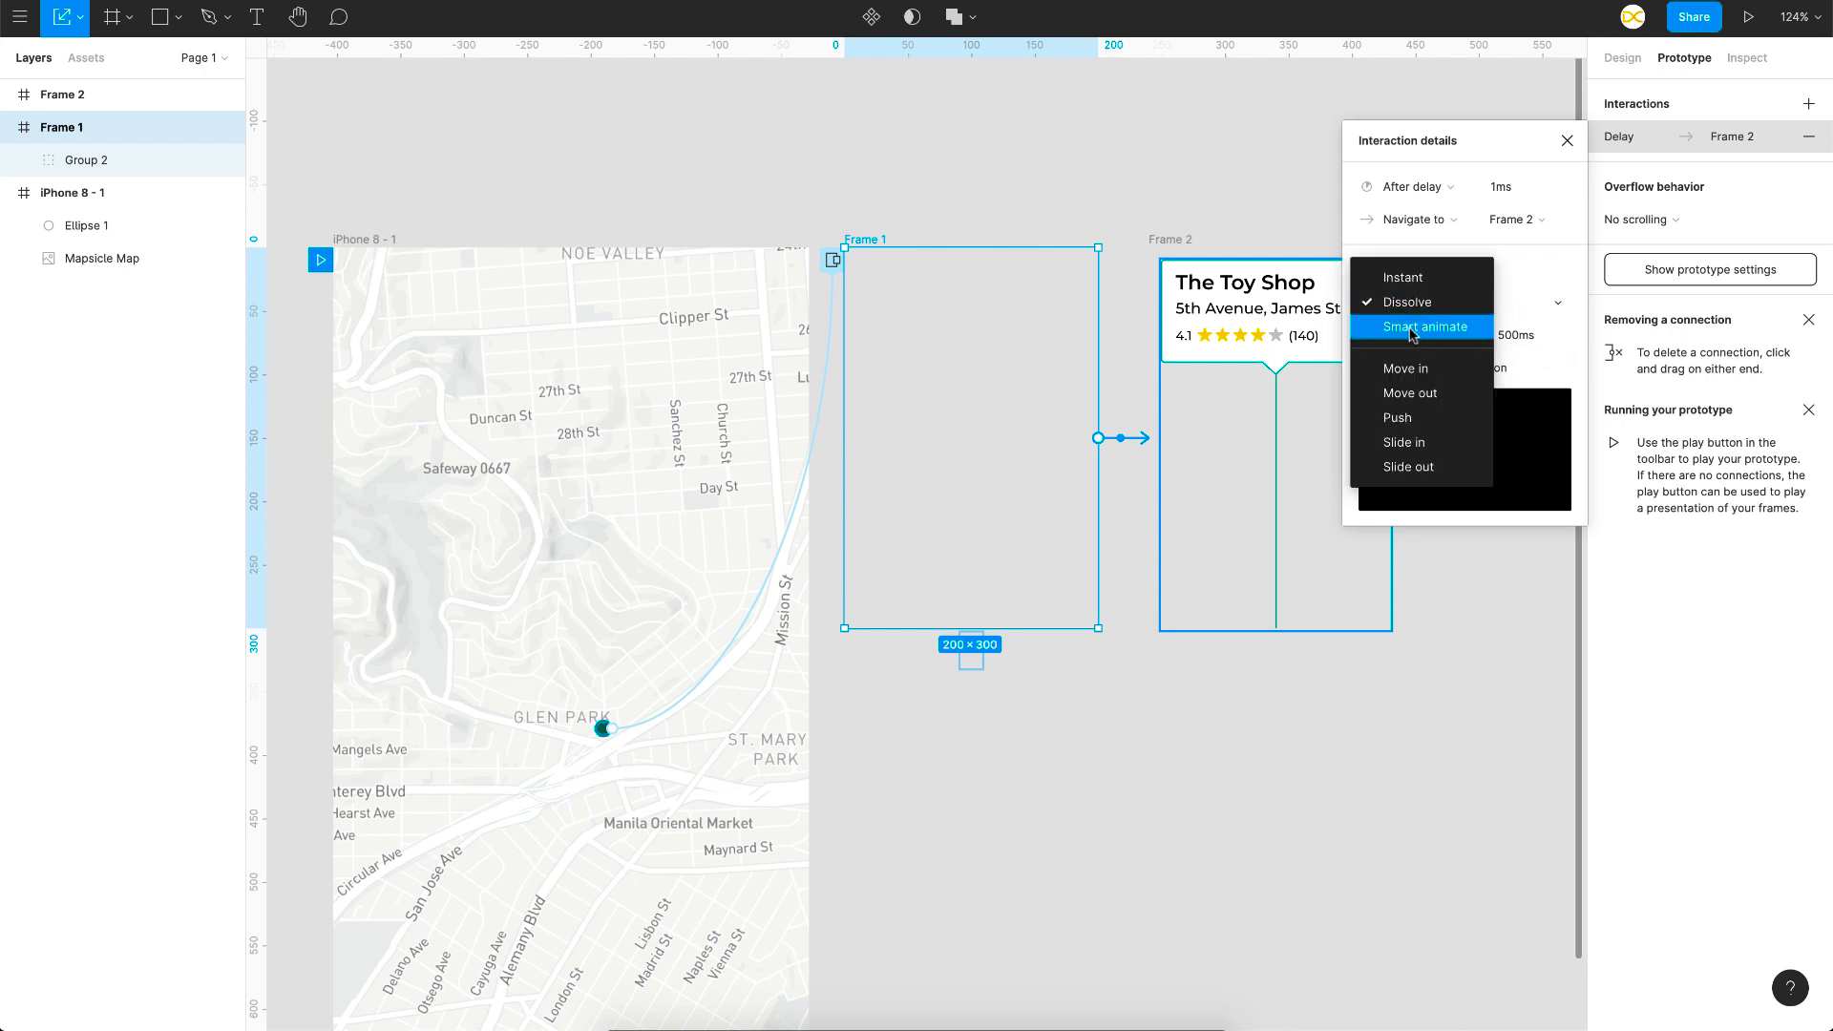
left_click(1411, 330)
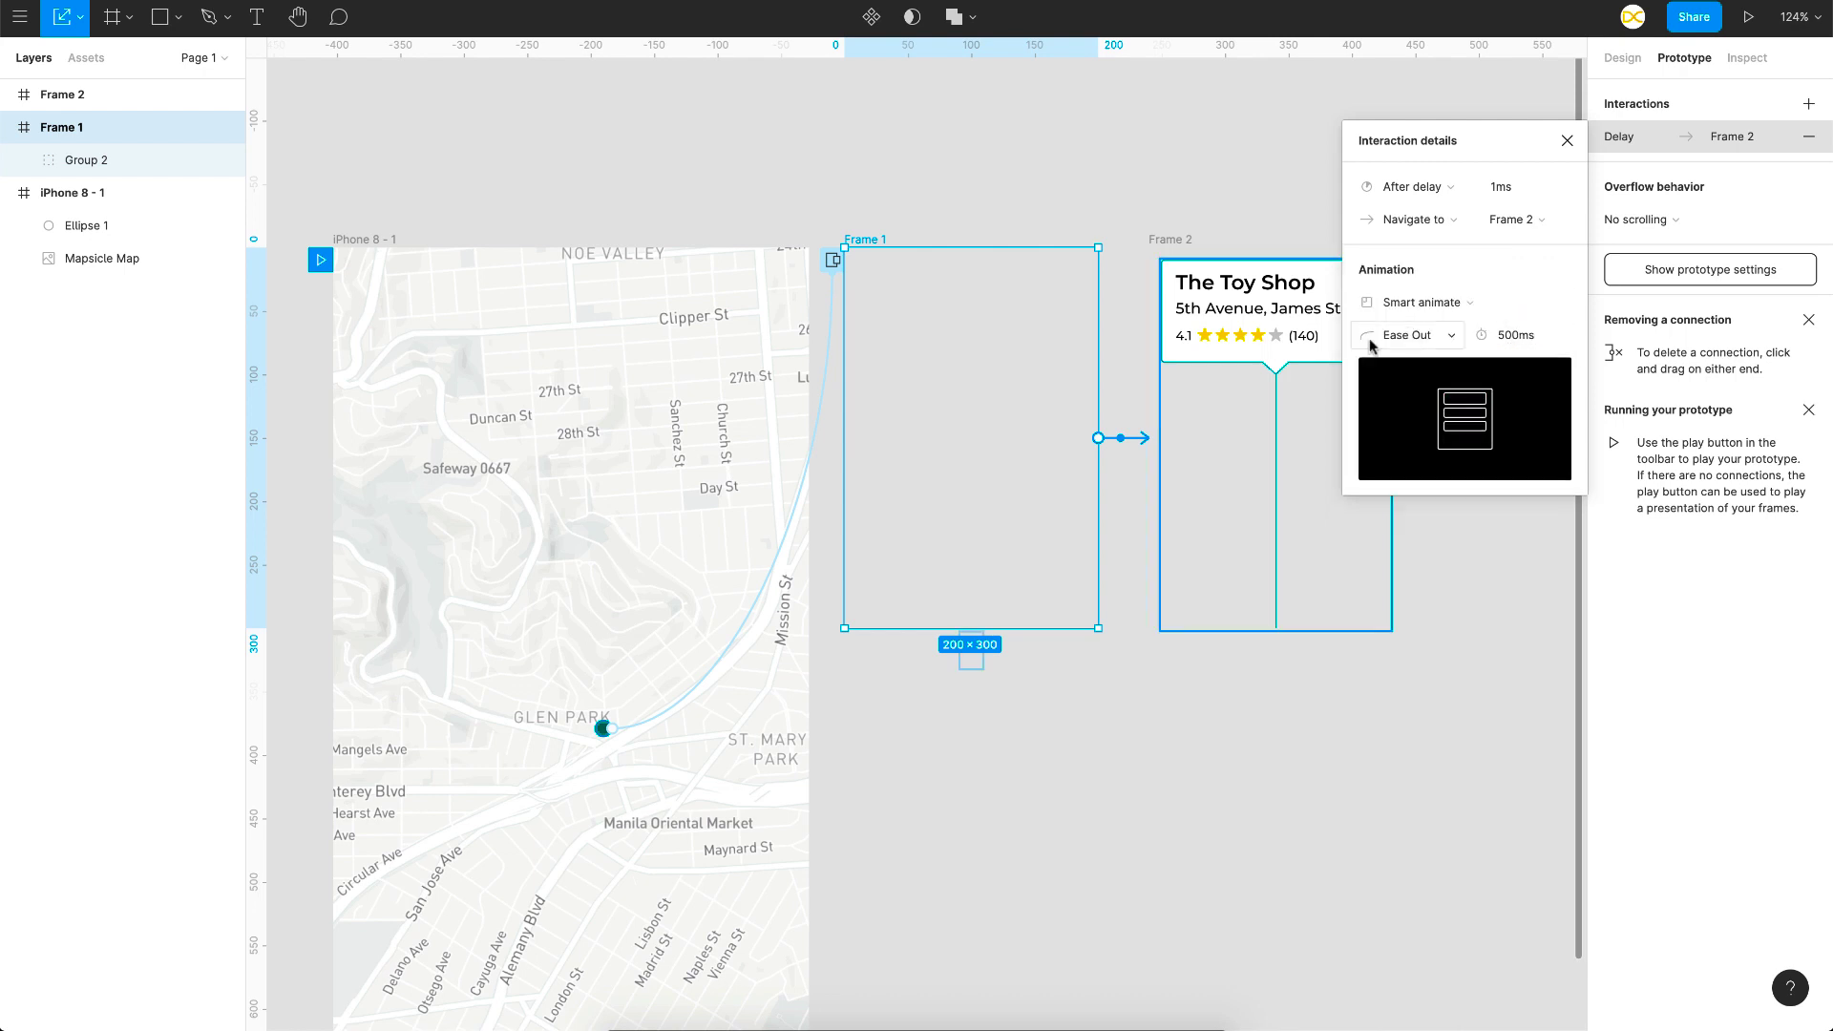
Step: Zoom the canvas out to about 102% so the whole iPhone 8 - 1 map screen is visible
scroll(1056, 382, "left", 3)
scroll(1056, 382, "down", 2)
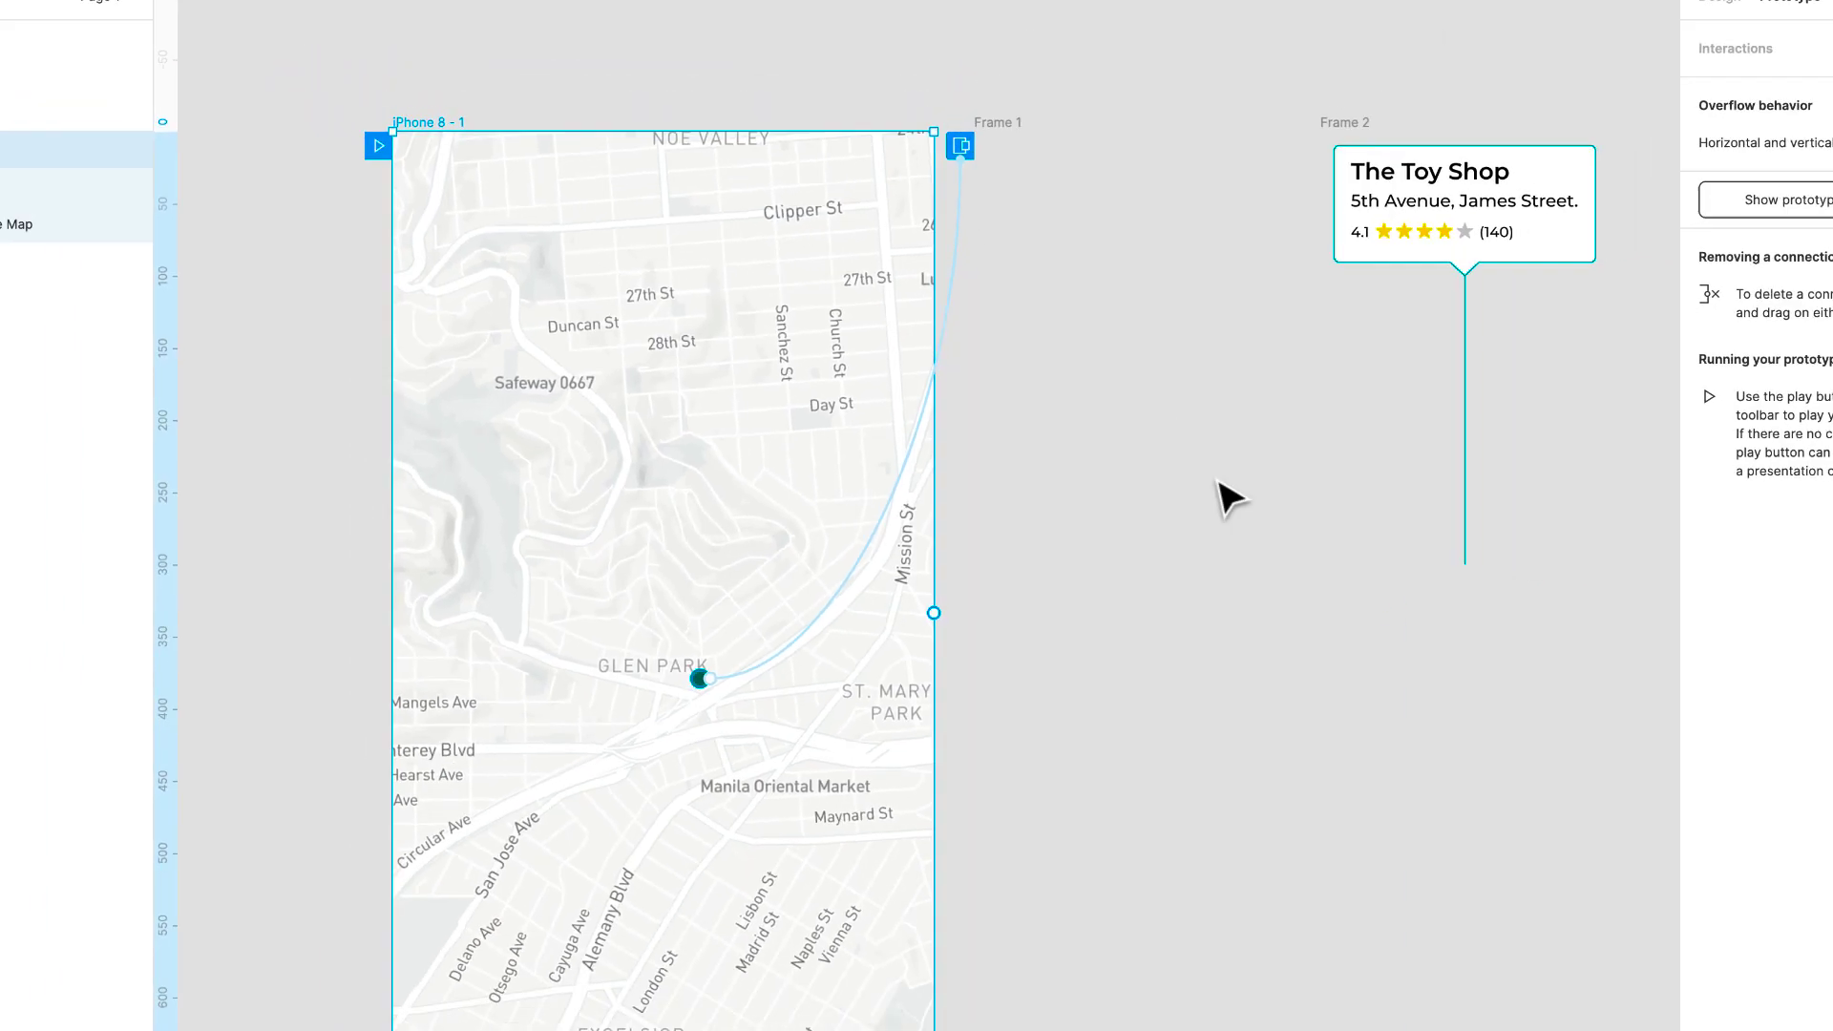
scroll(1051, 562, "down", 2)
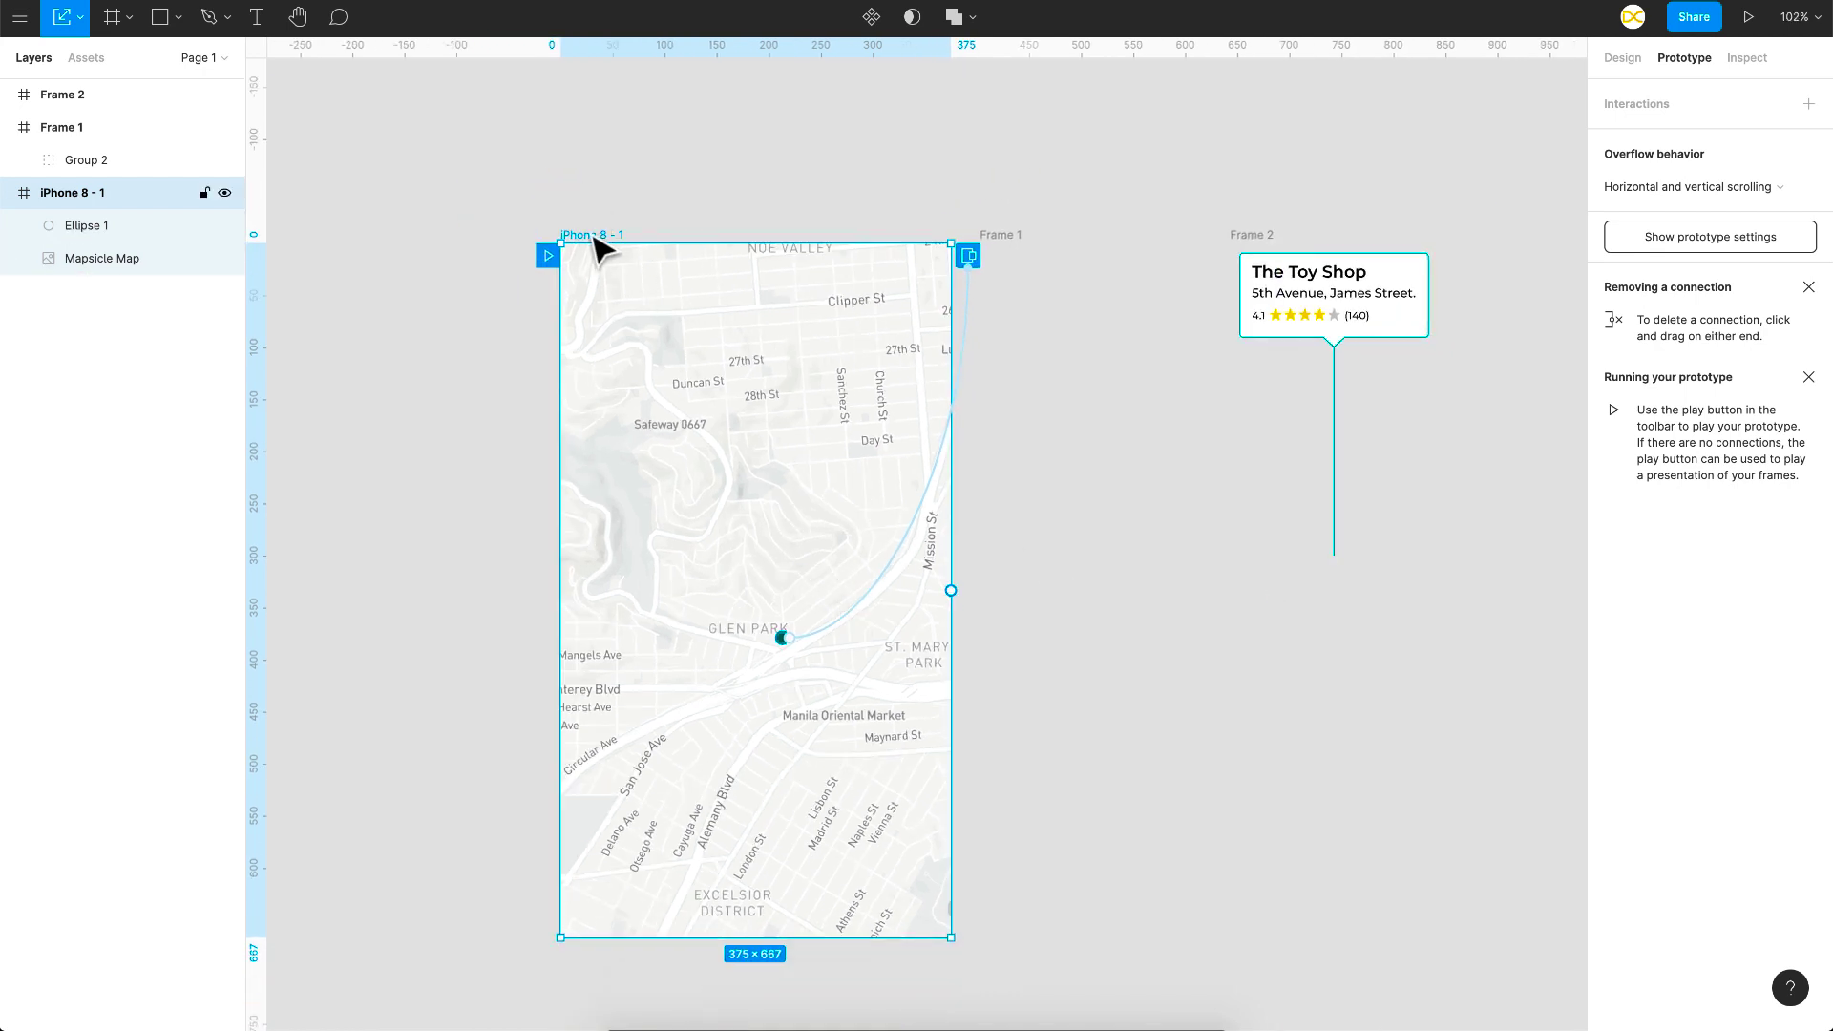
Step: Turn off Clip content on iPhone 8 - 1 and Alt-drag pin copies to other map spots
left_click(1620, 59)
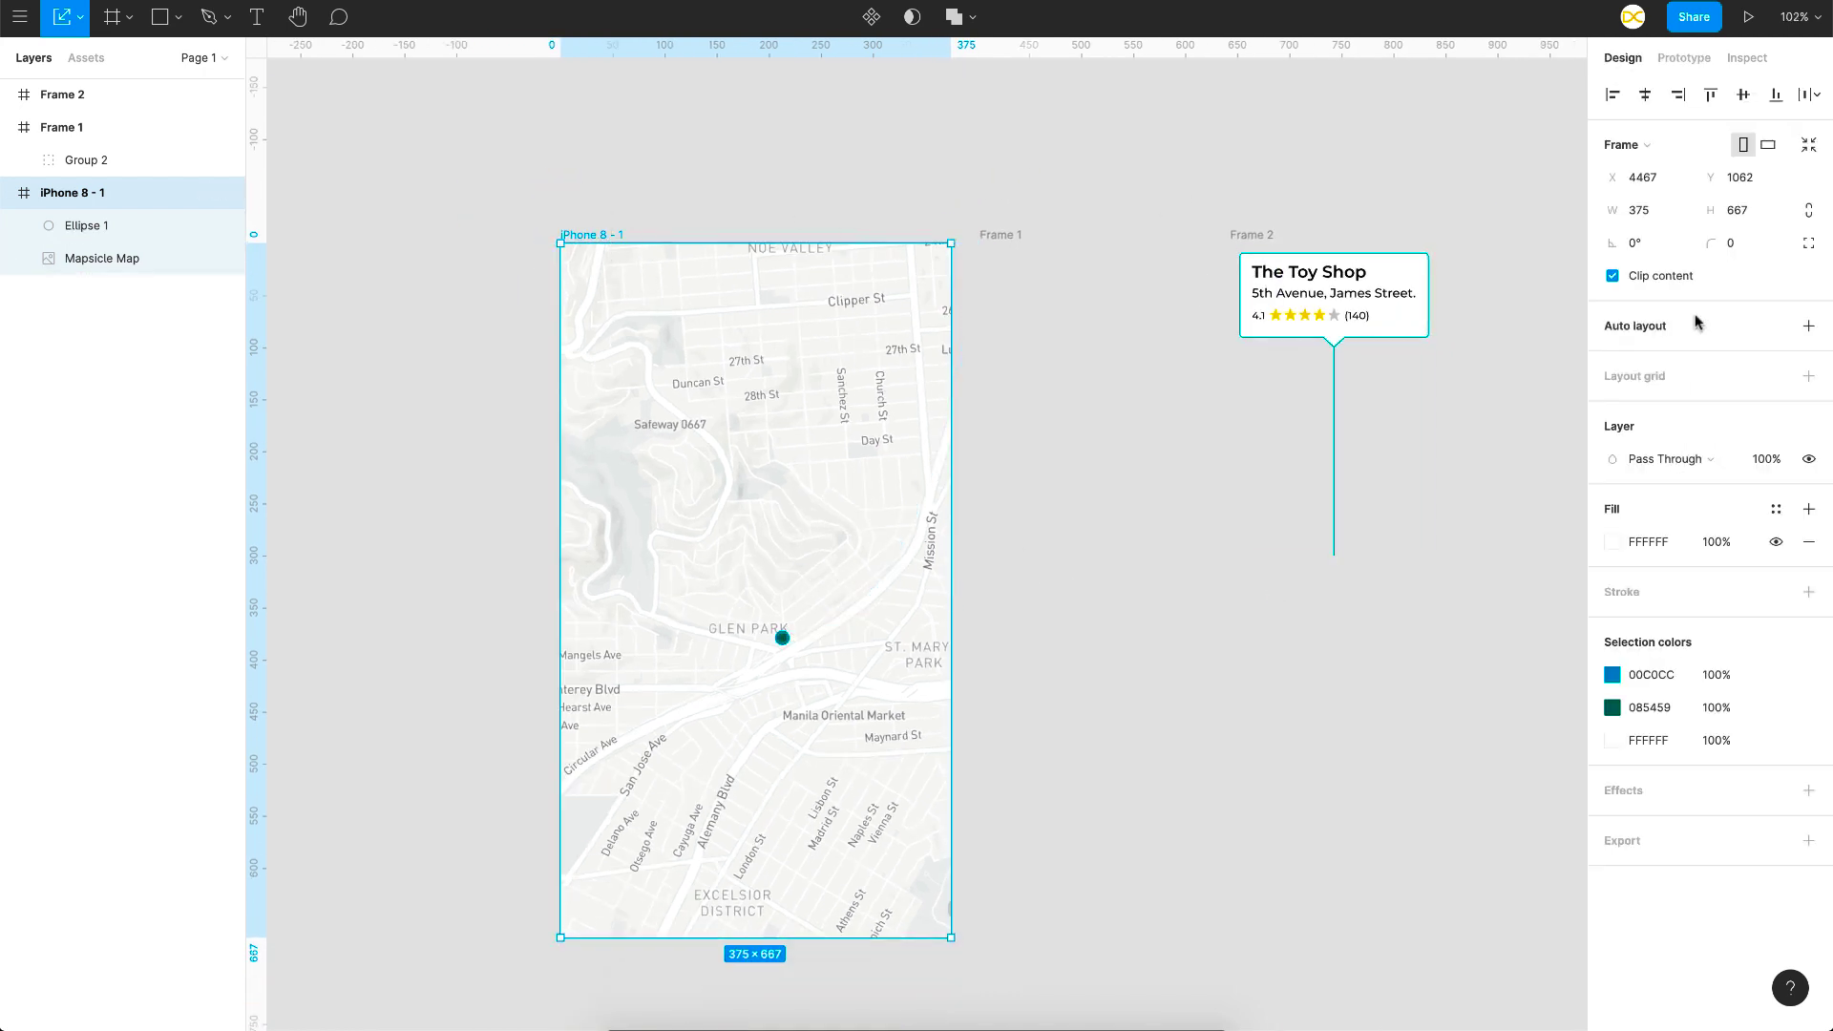
left_click(1611, 276)
scroll(777, 614, "left", 4)
scroll(777, 614, "down", 2)
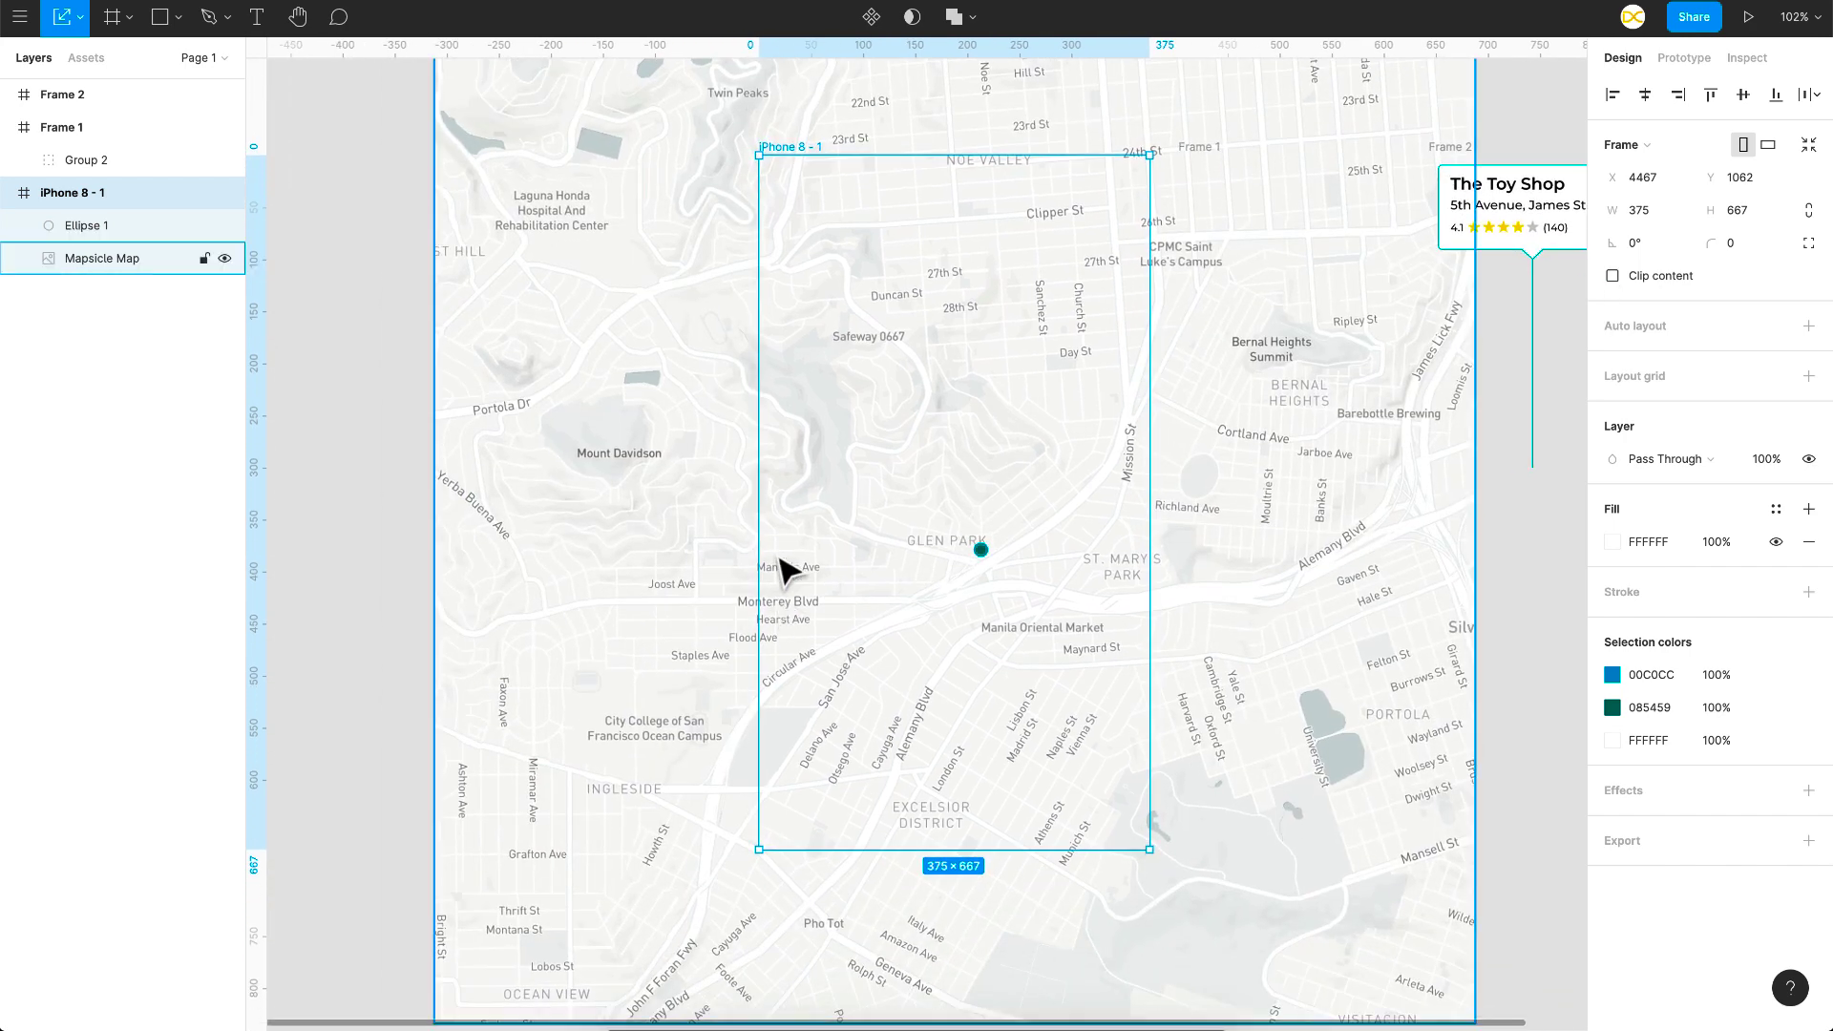
scroll(979, 549, "down", 1)
scroll(979, 549, "left", 1)
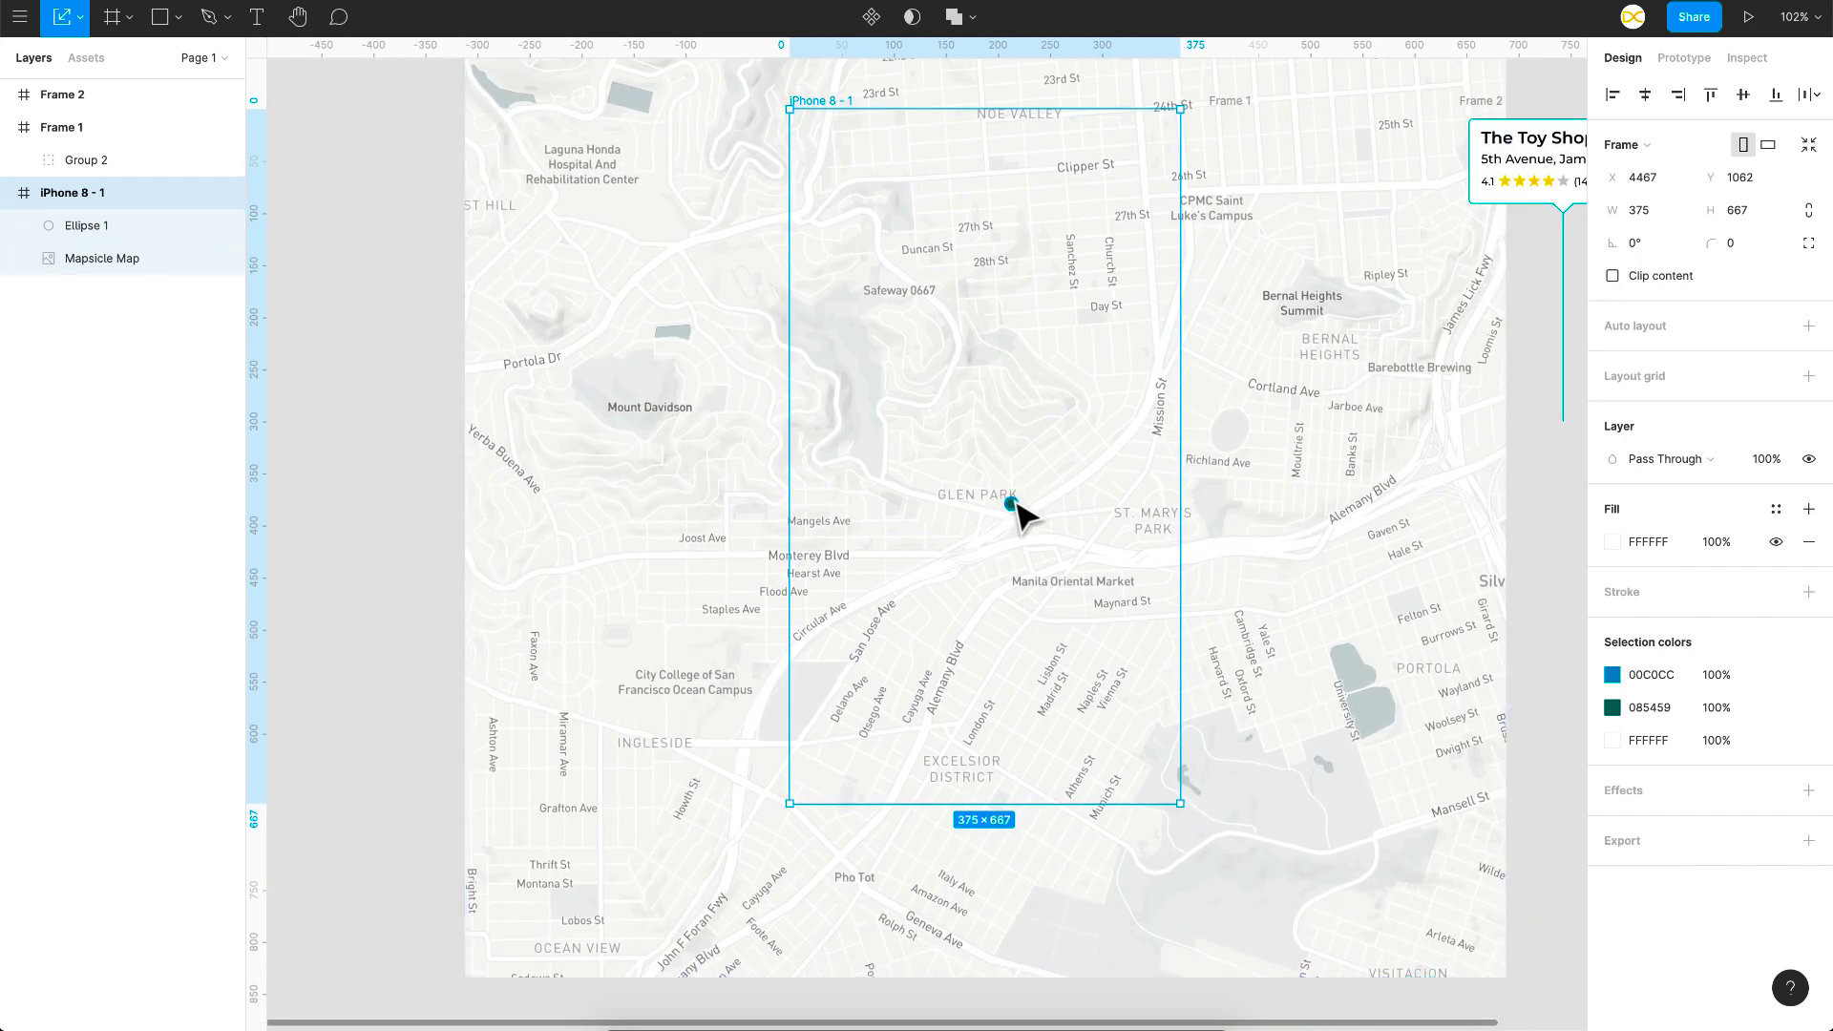
left_click(1012, 504)
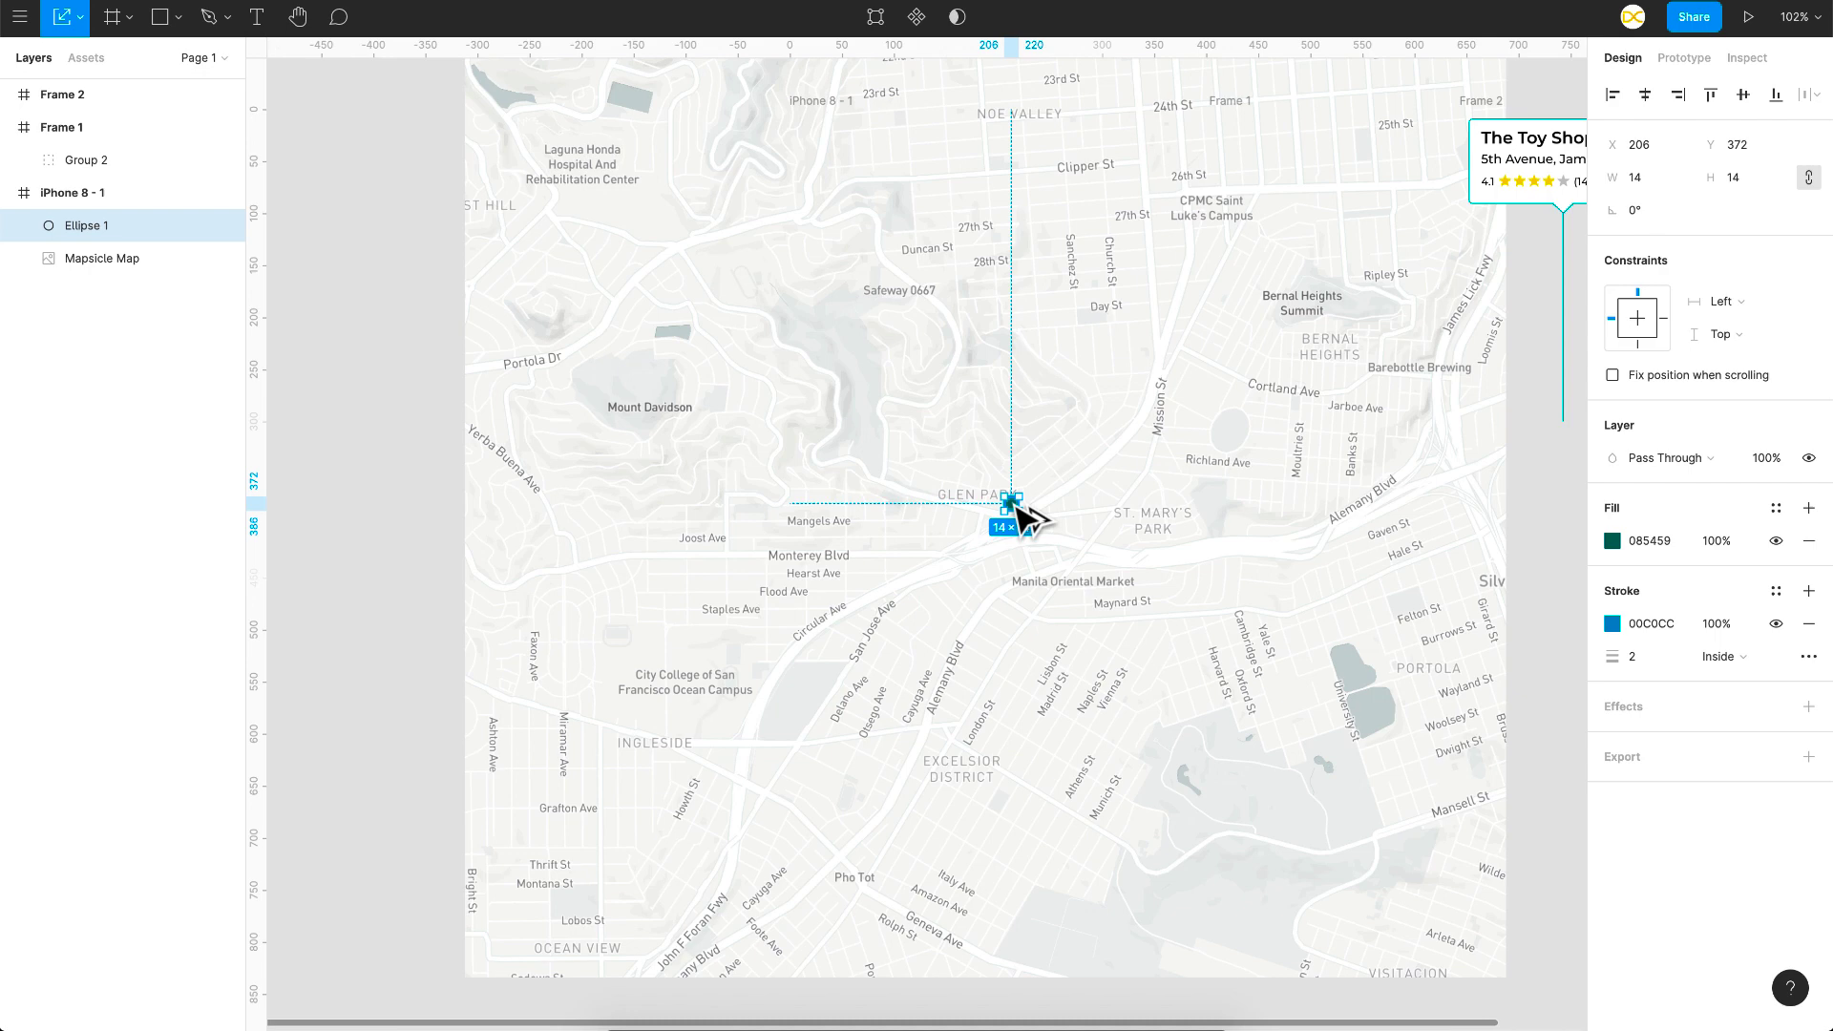
left_click_drag(1016, 508, 704, 260)
left_click_drag(704, 261, 1336, 634)
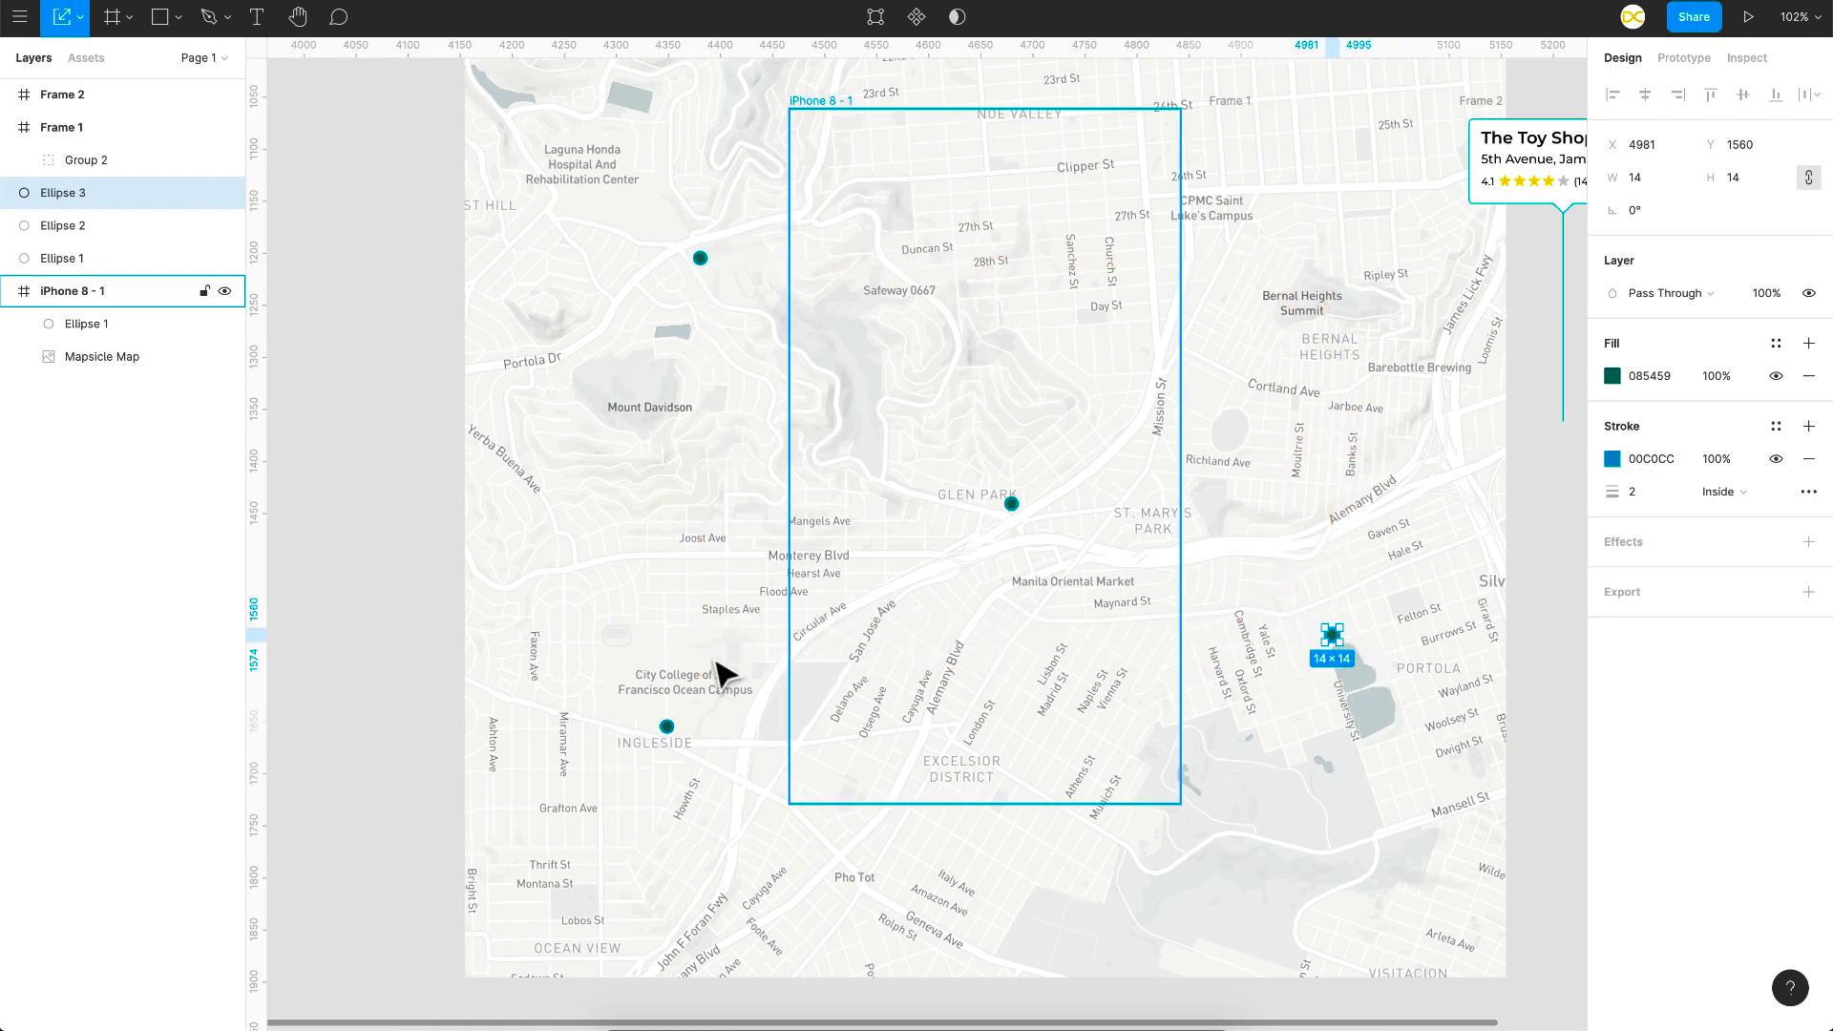
Step: Re-enable Clip content and move Ellipses 1–3 into iPhone 8 - 1 in Layers
left_click(876, 379)
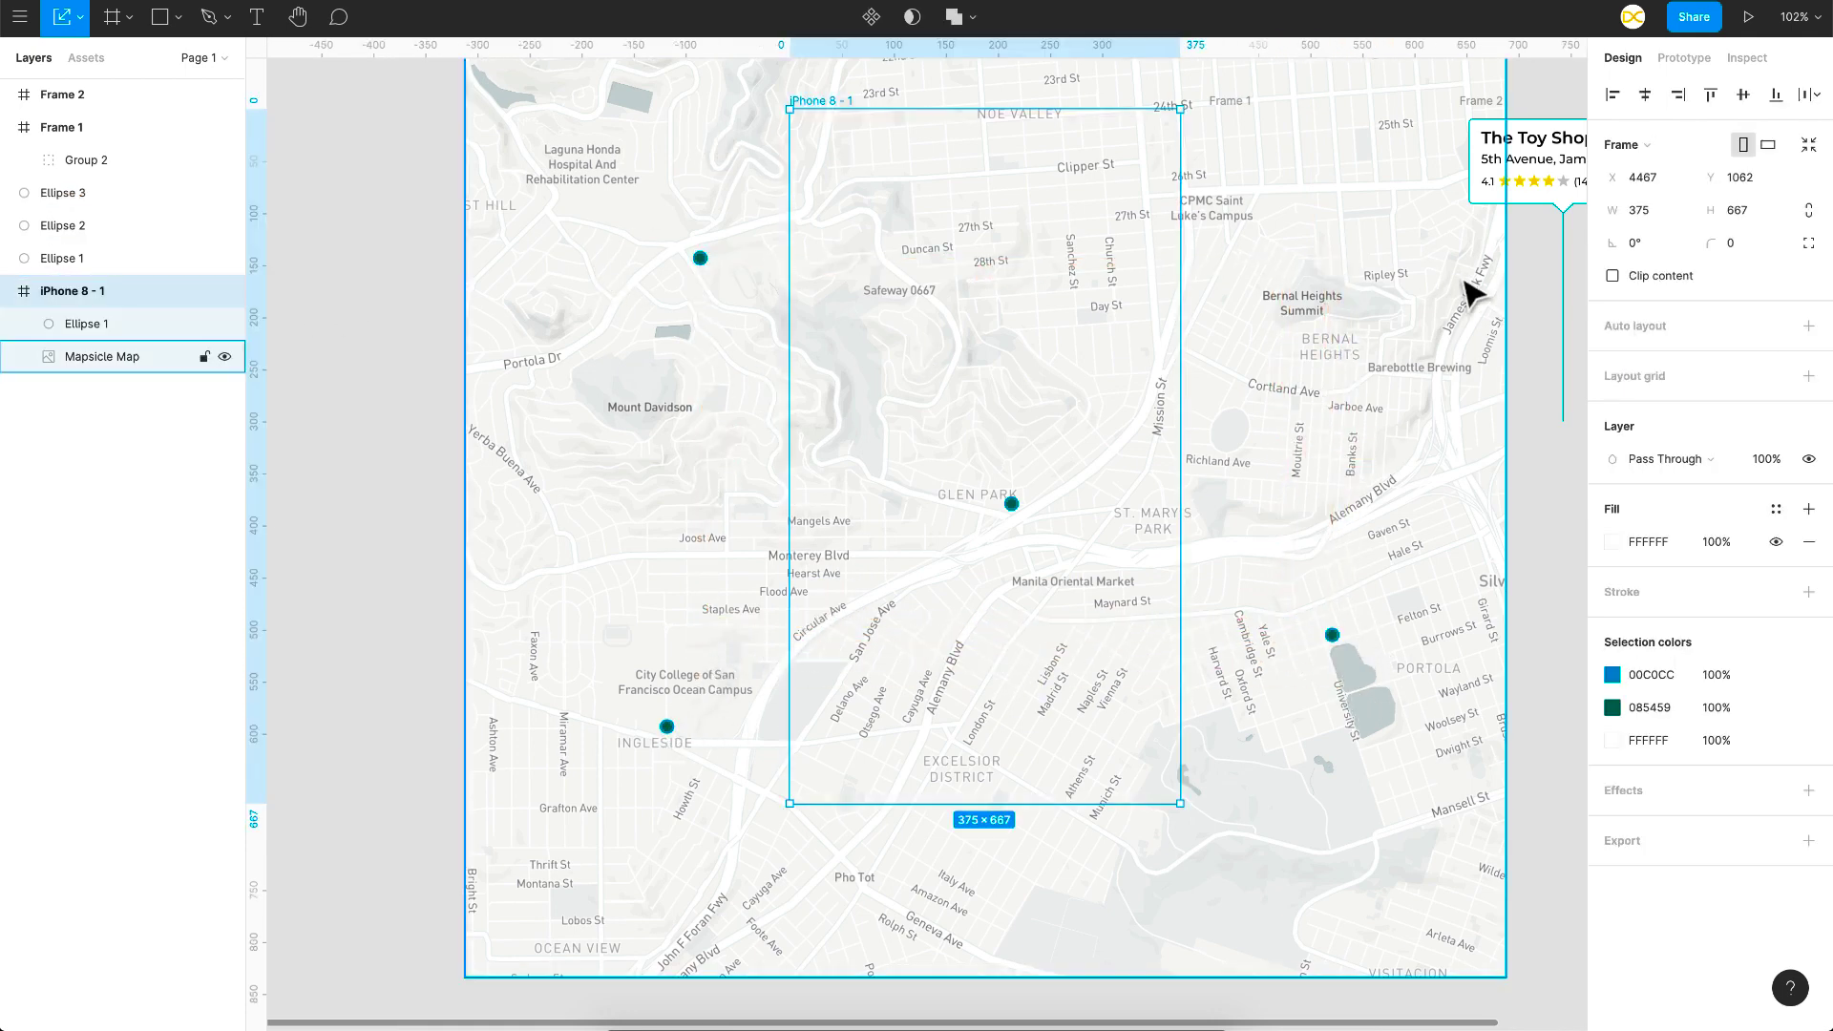
left_click(1612, 277)
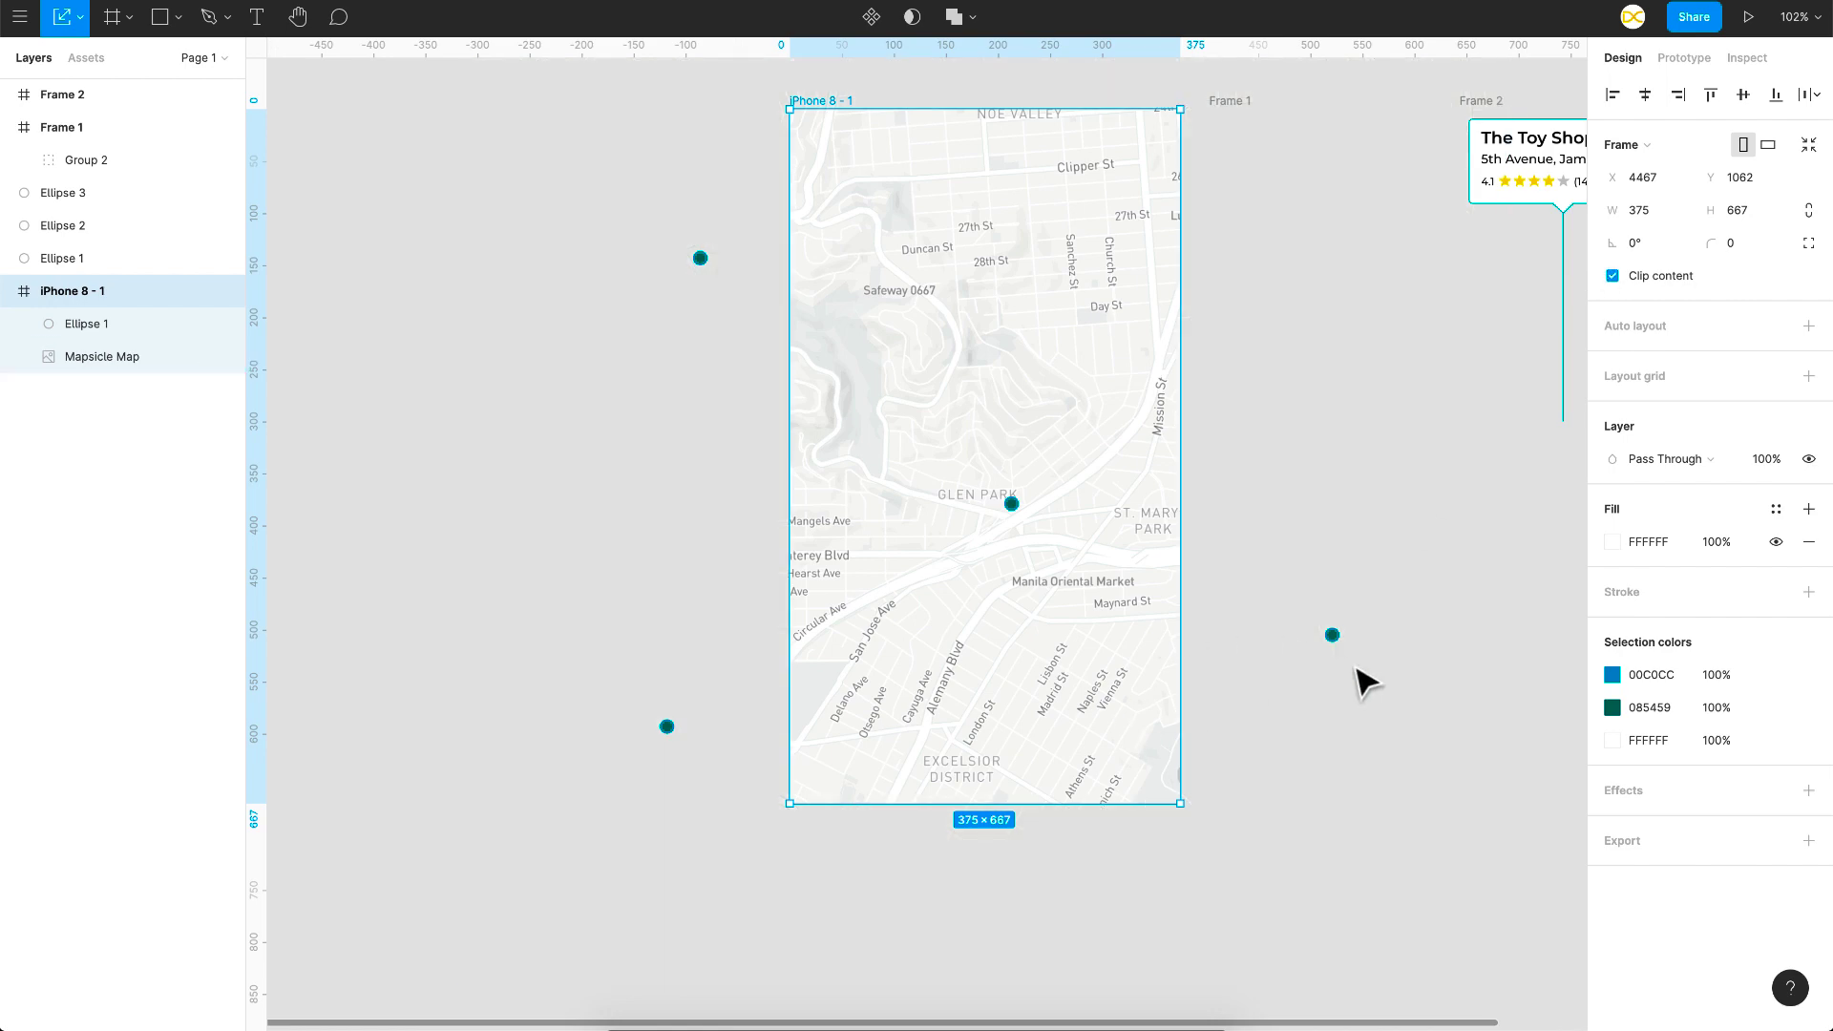
left_click(45, 256)
left_click(54, 200, "shift")
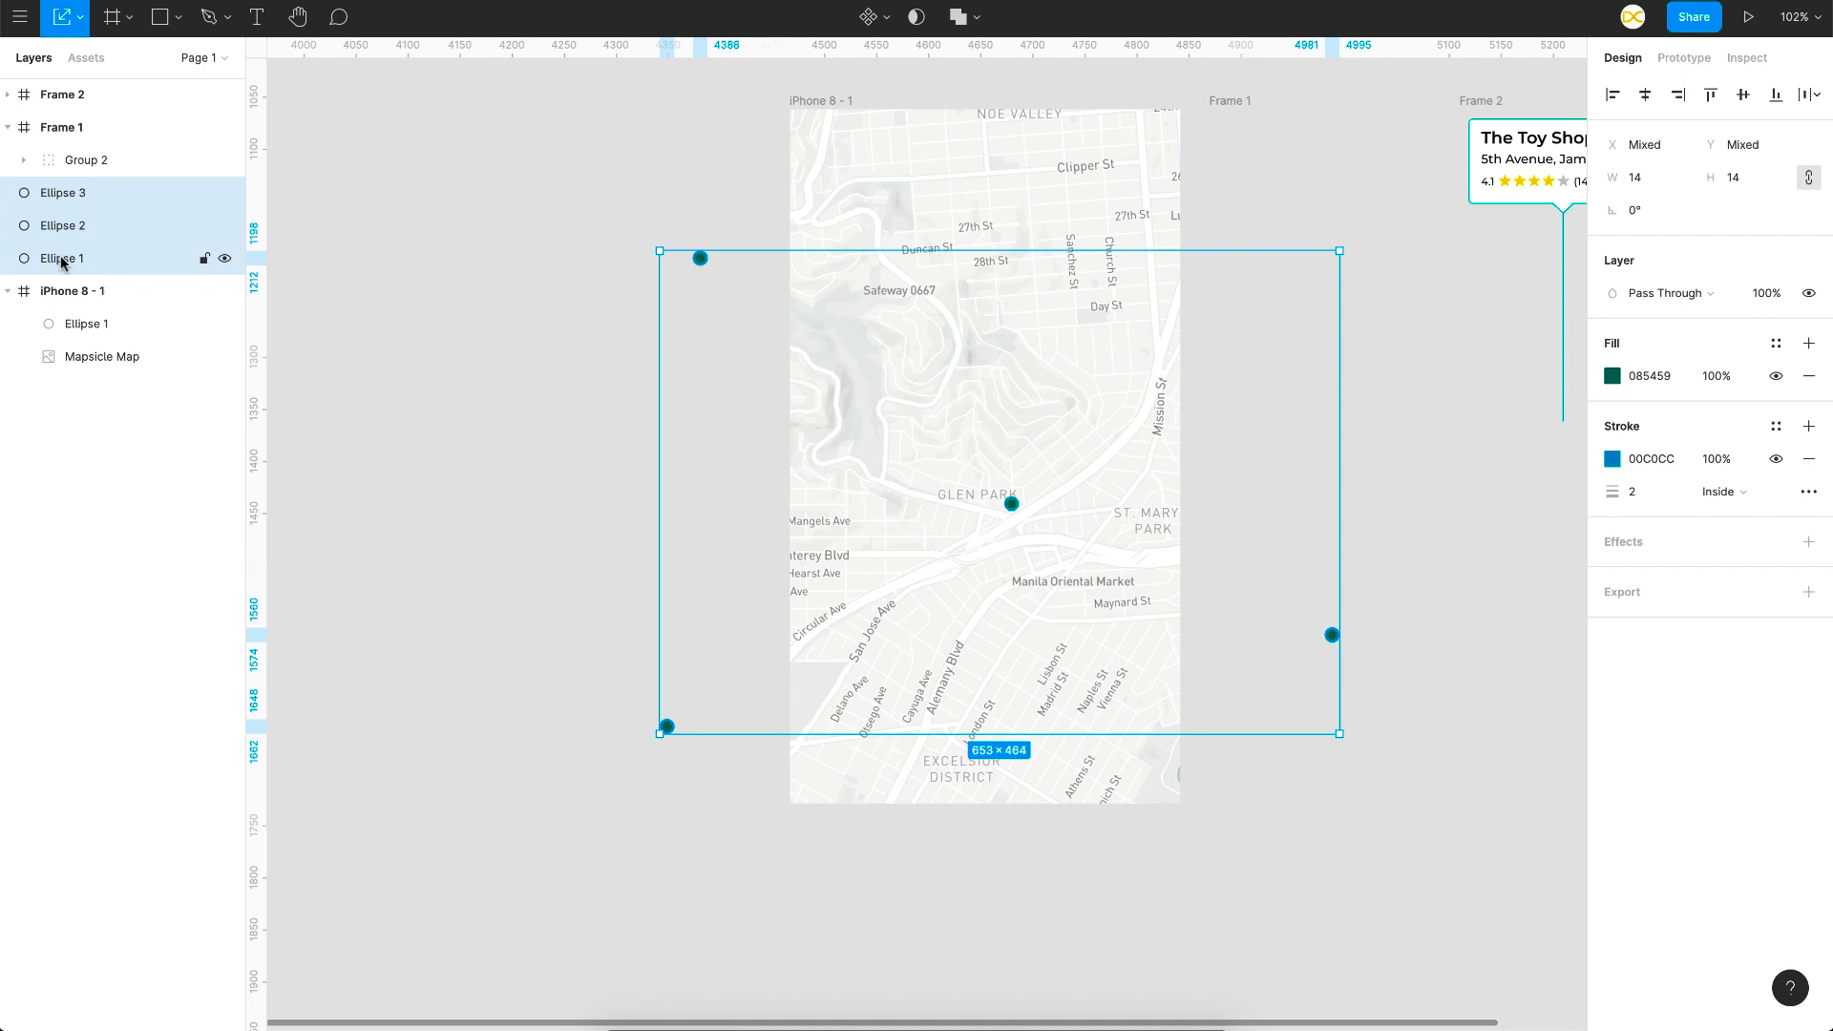
left_click_drag(60, 262, 106, 313)
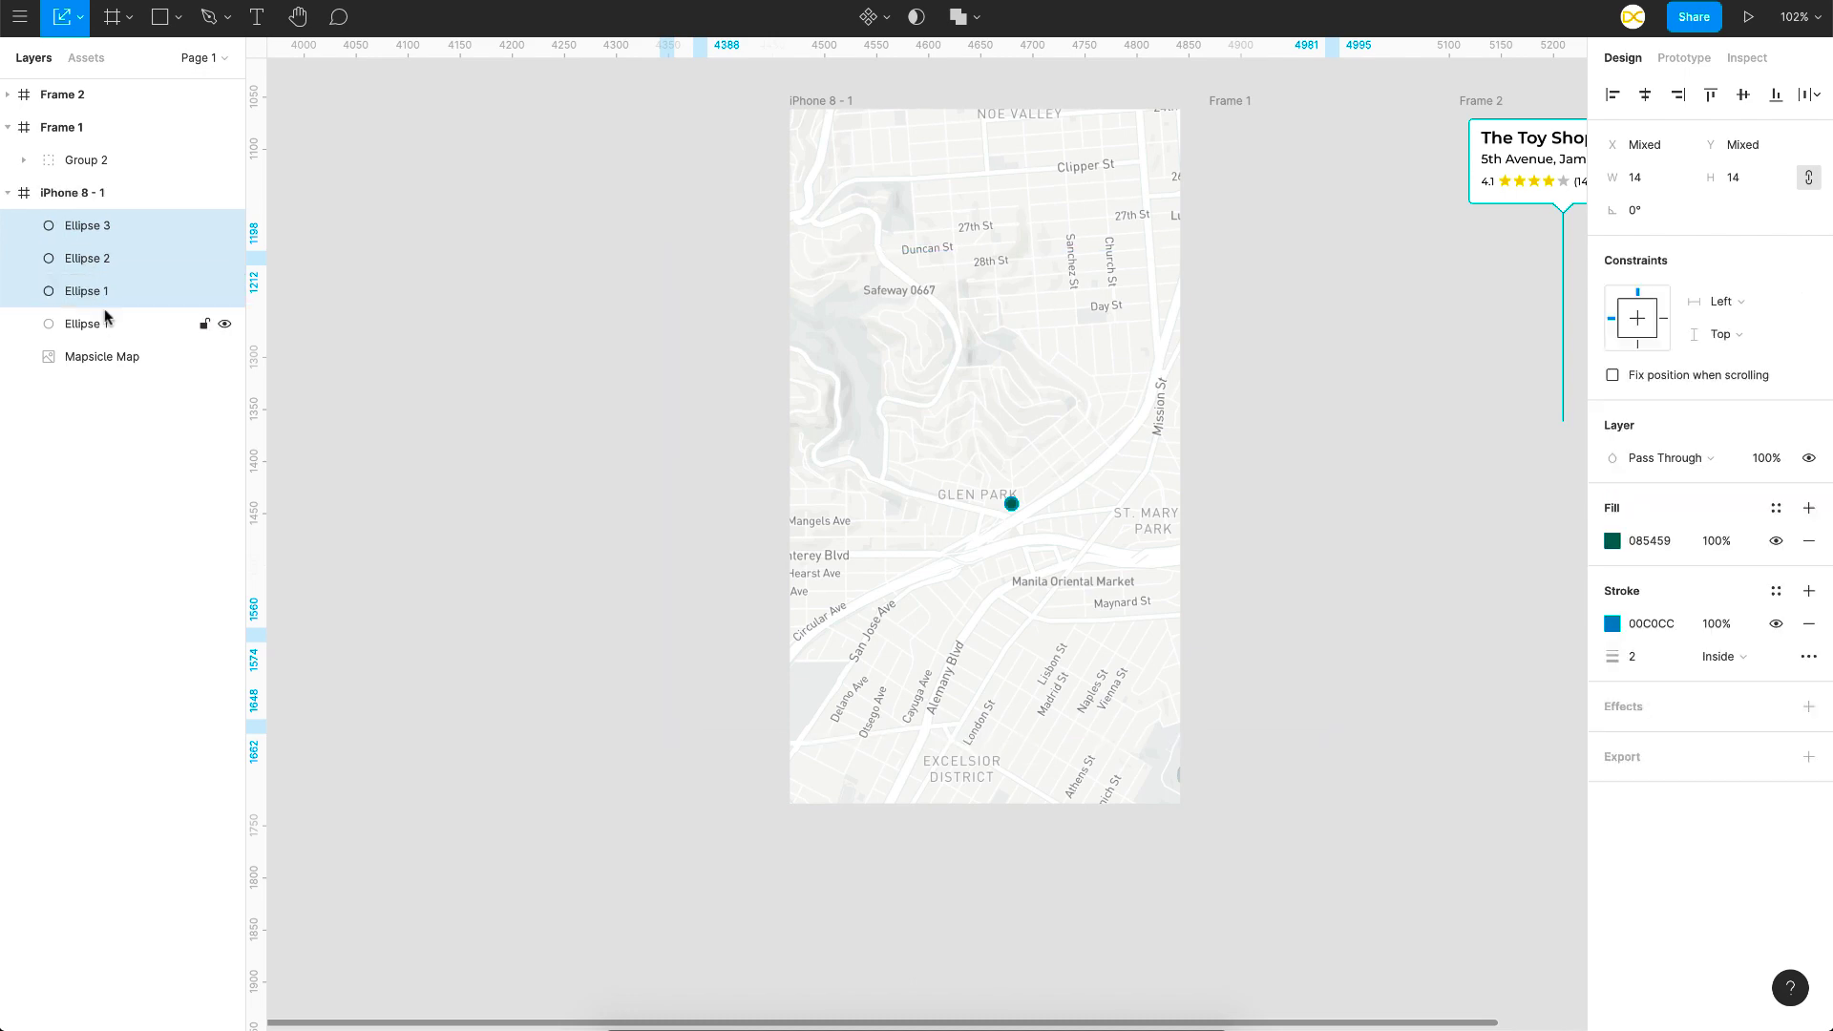
Step: Present iPhone 8 - 1, pan the map, and tap a pin to open the Toy Shop callout
left_click(818, 101)
left_click(1748, 16)
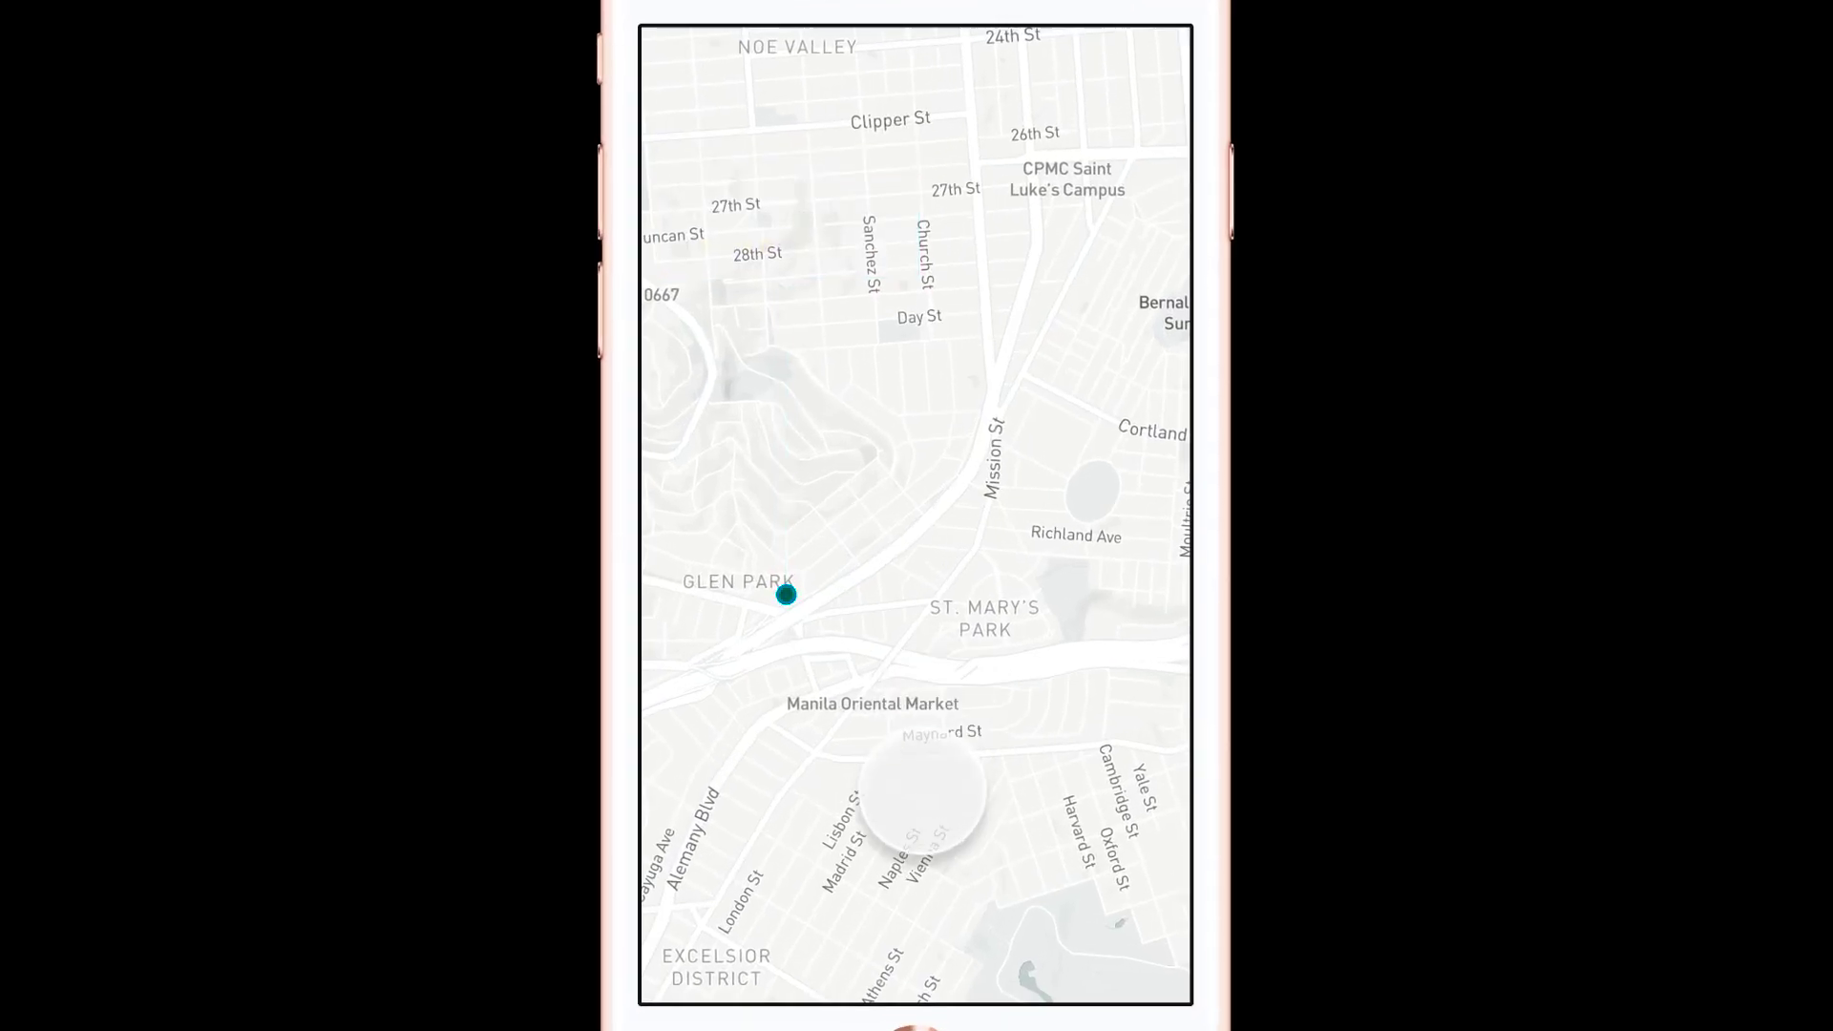
left_click_drag(922, 792, 907, 716)
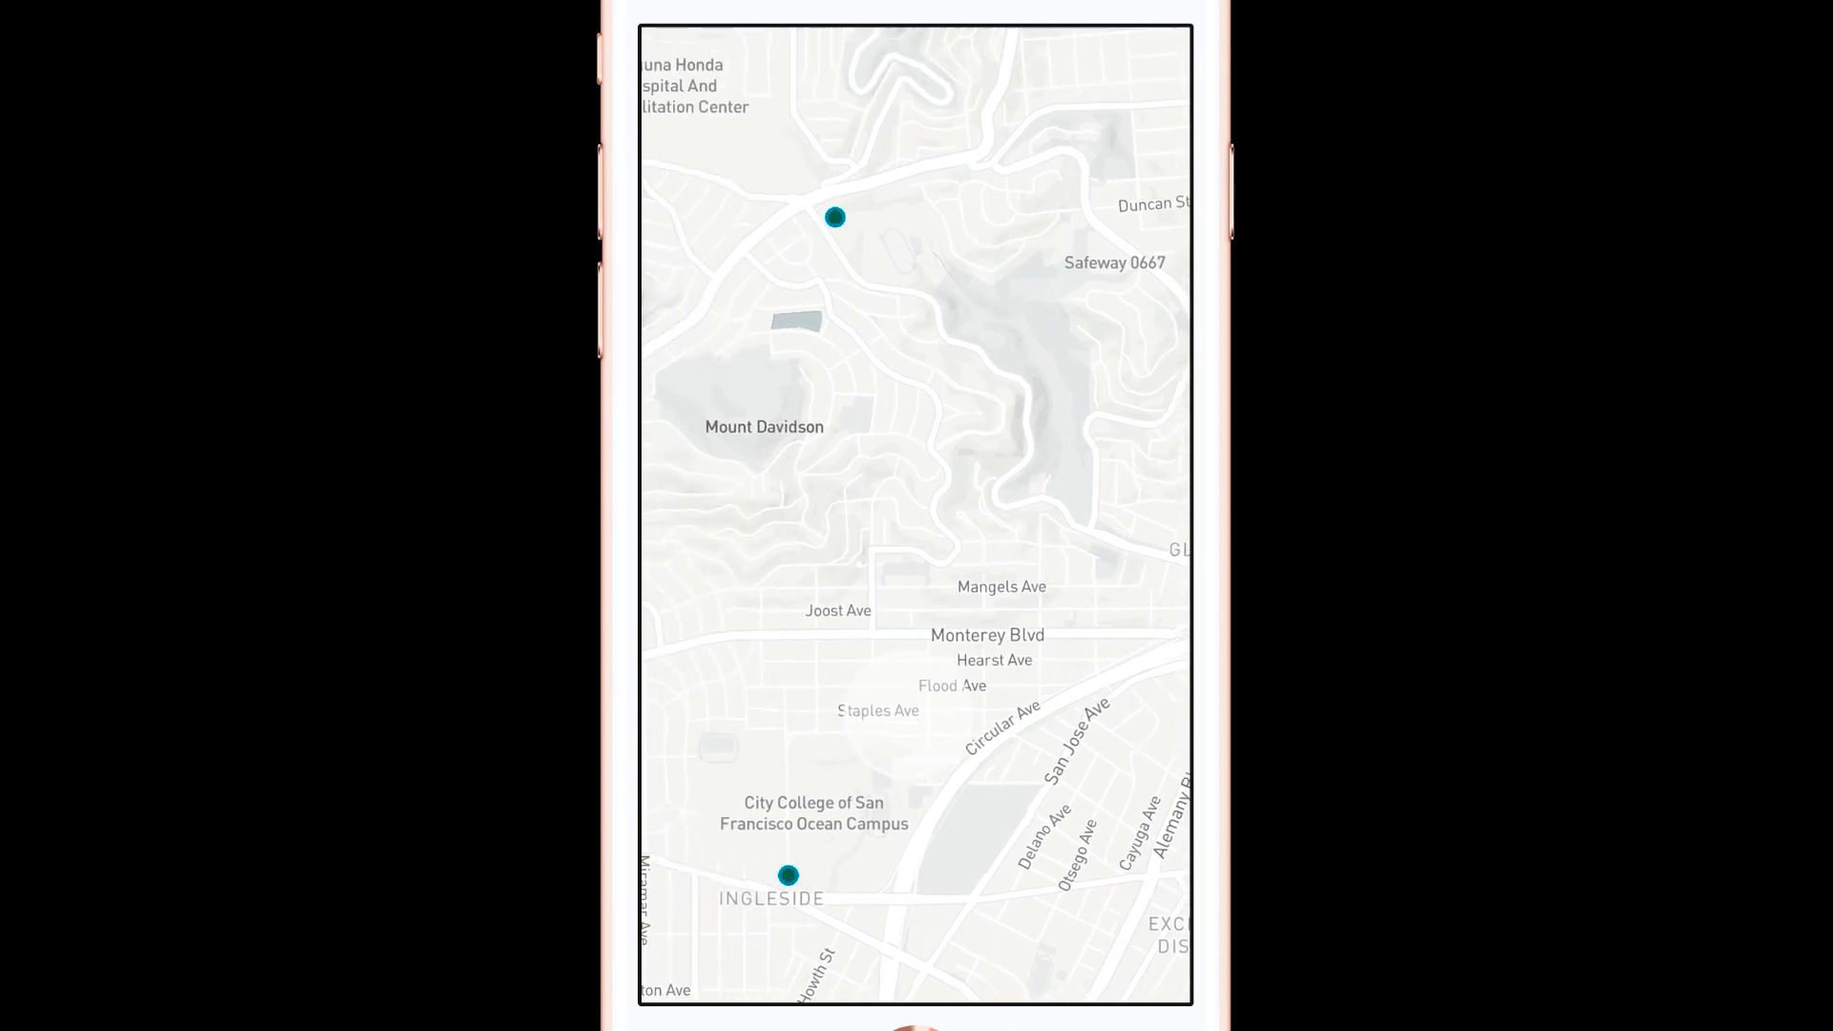
left_click(882, 781)
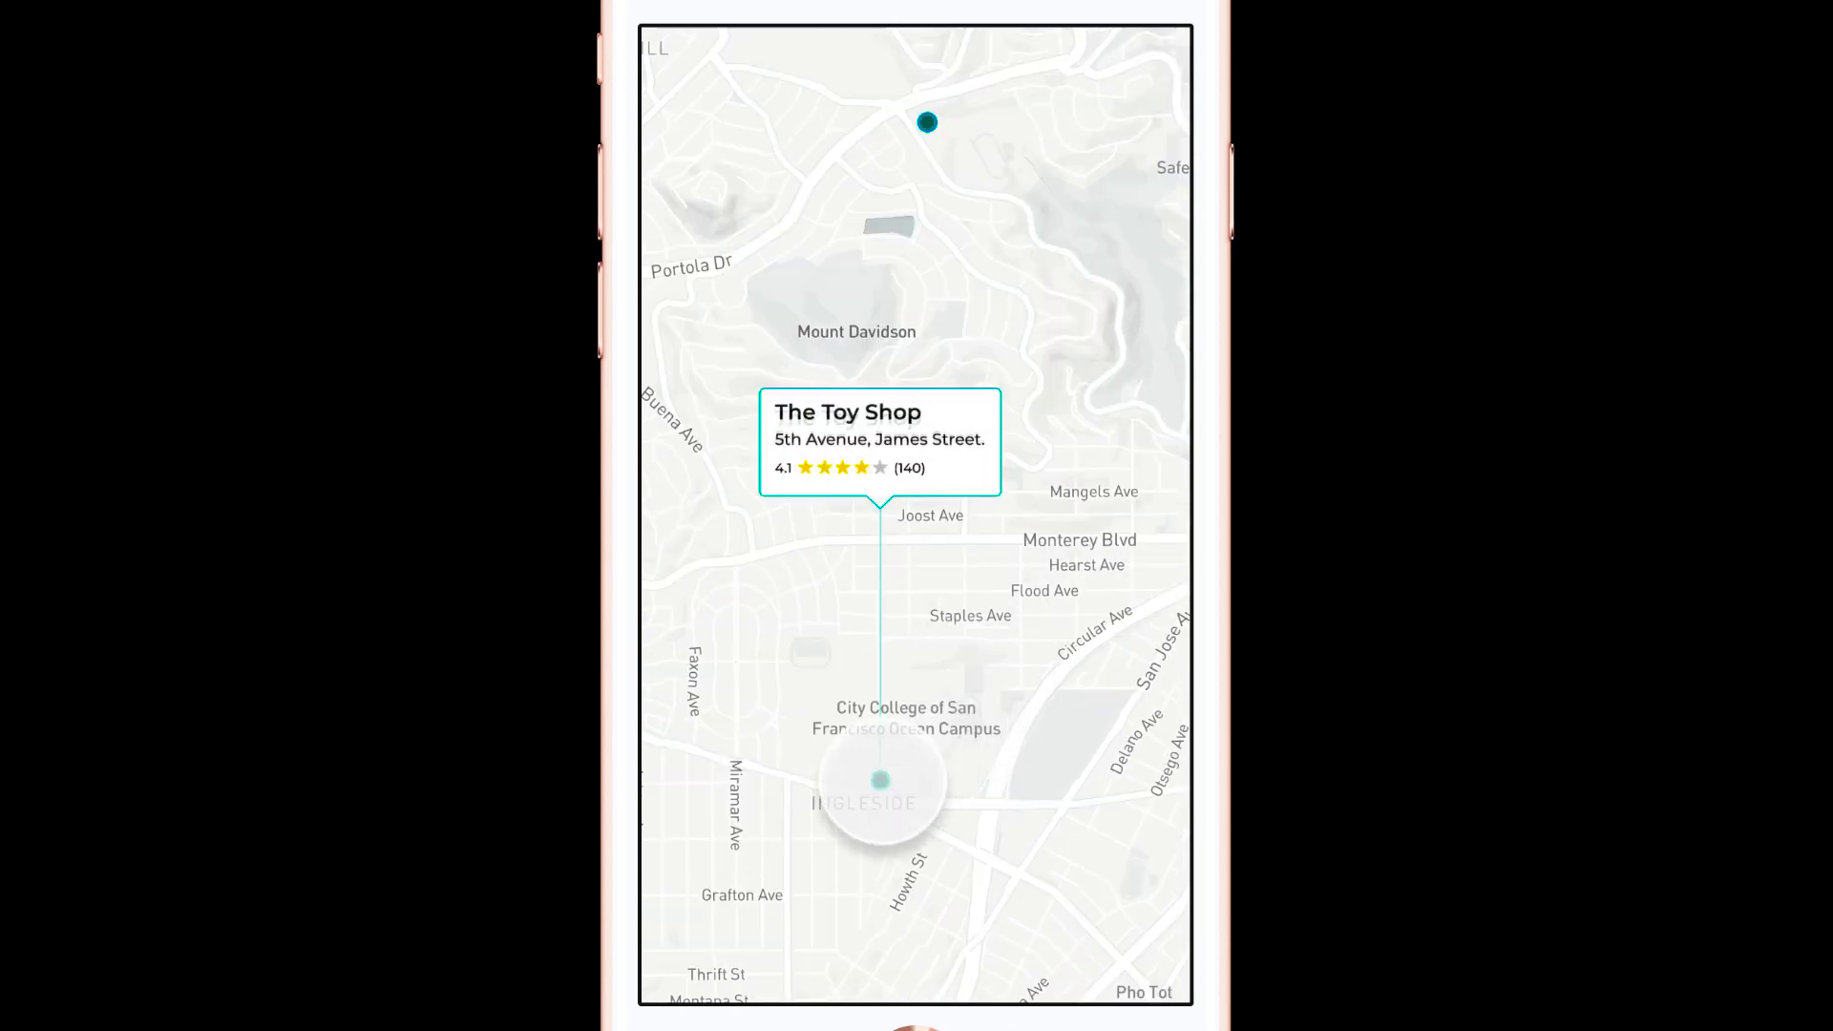
left_click_drag(1071, 618, 895, 625)
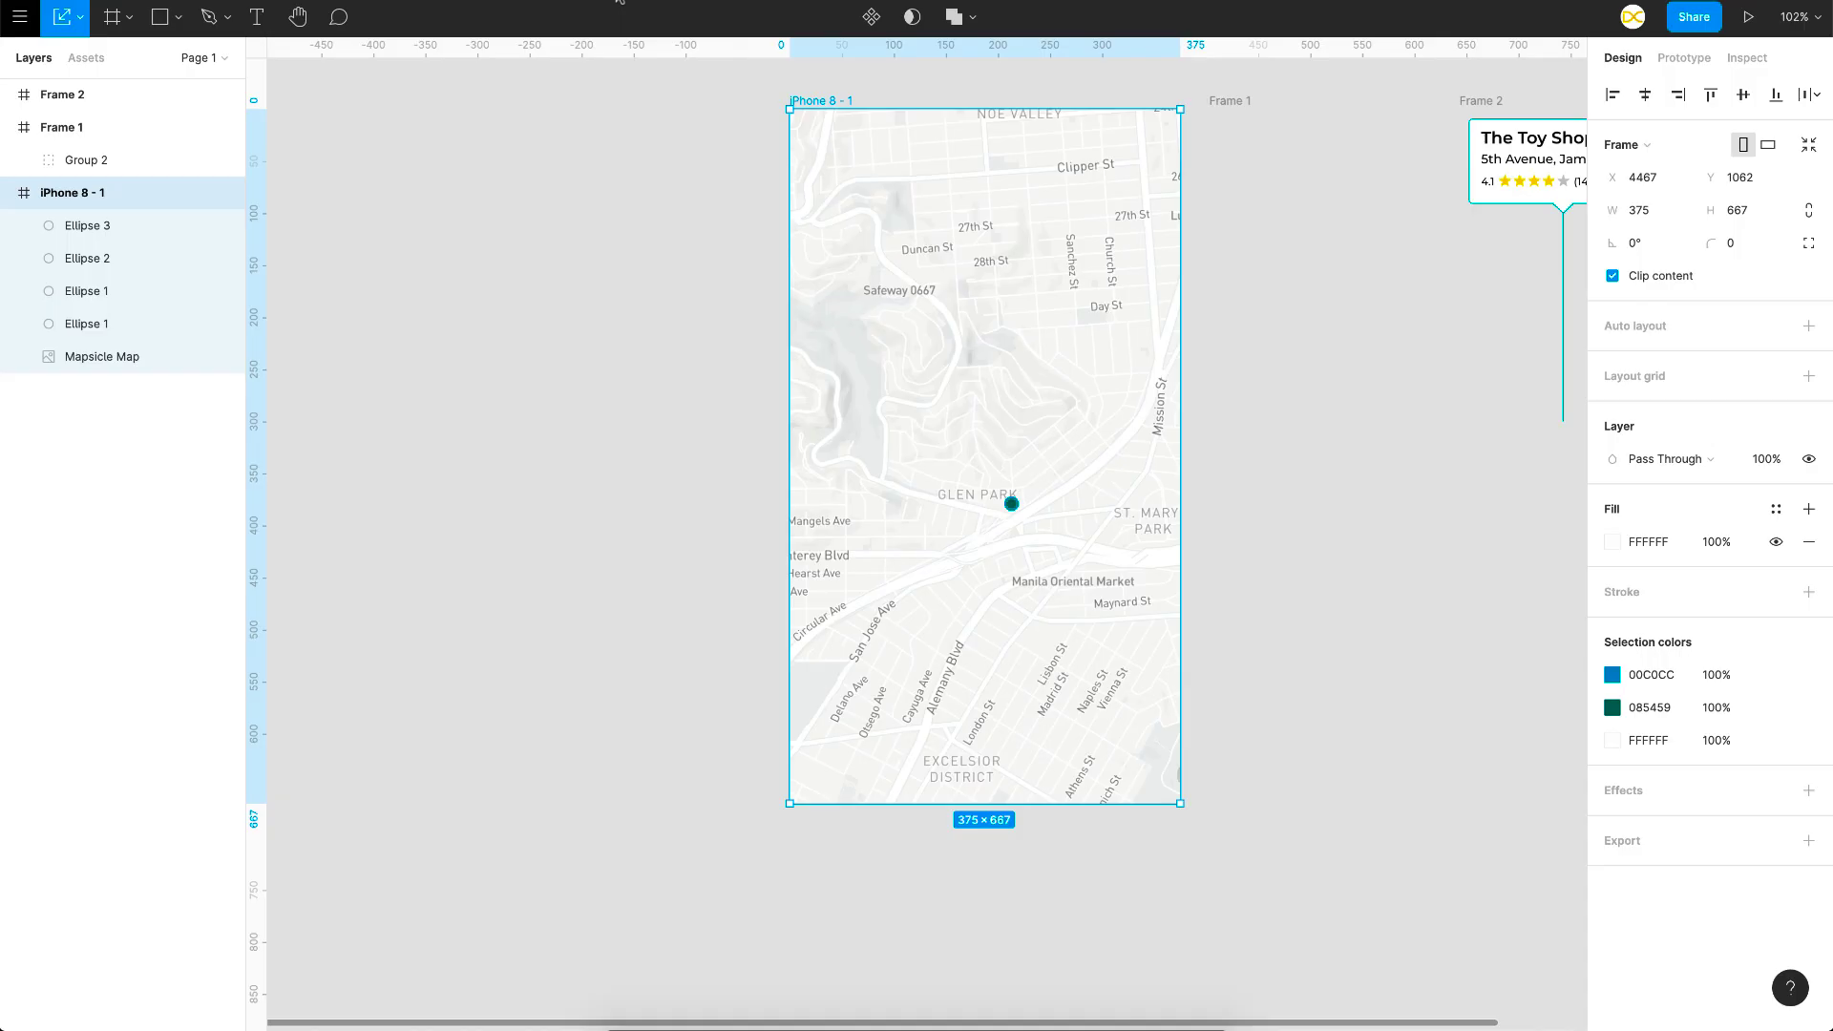
Step: Zoom out to the blank iPhone 8 - 2 frame, then switch to the 'panoramic street photo' image results
left_click(585, 574)
scroll(585, 573, "down", 5)
scroll(585, 574, "down", 2)
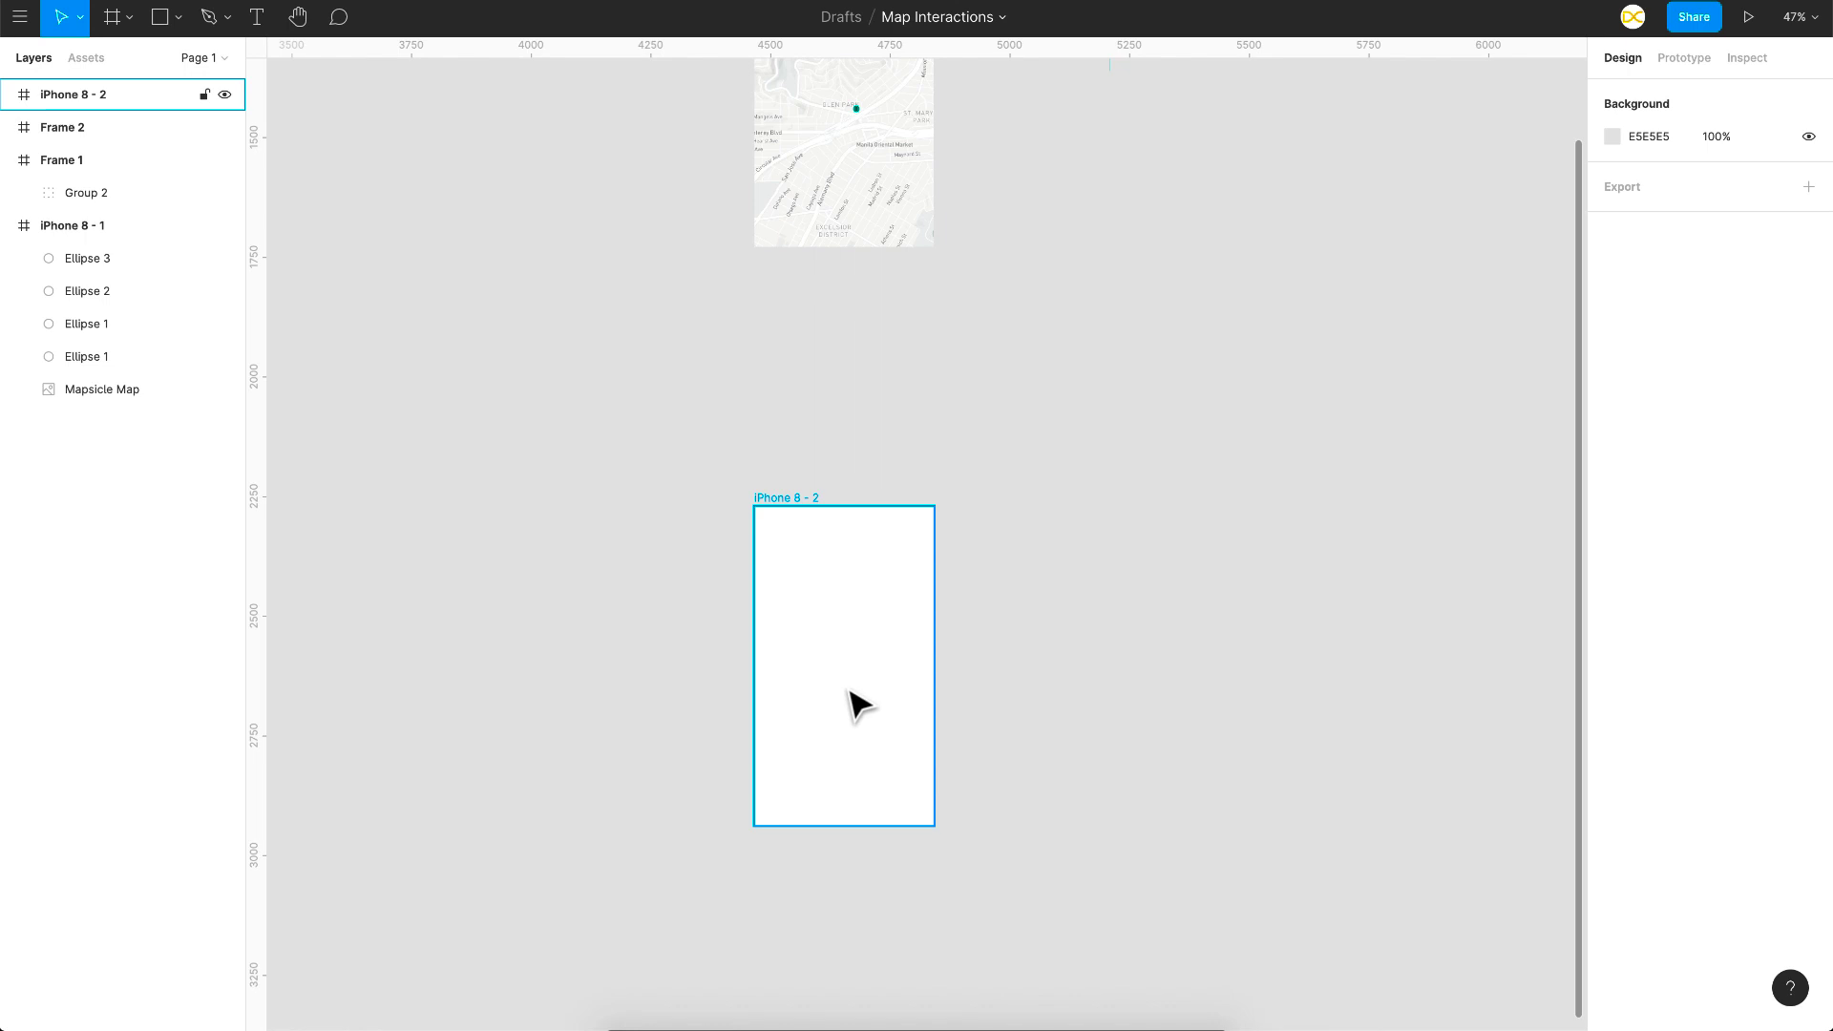
key("ctrl+Right")
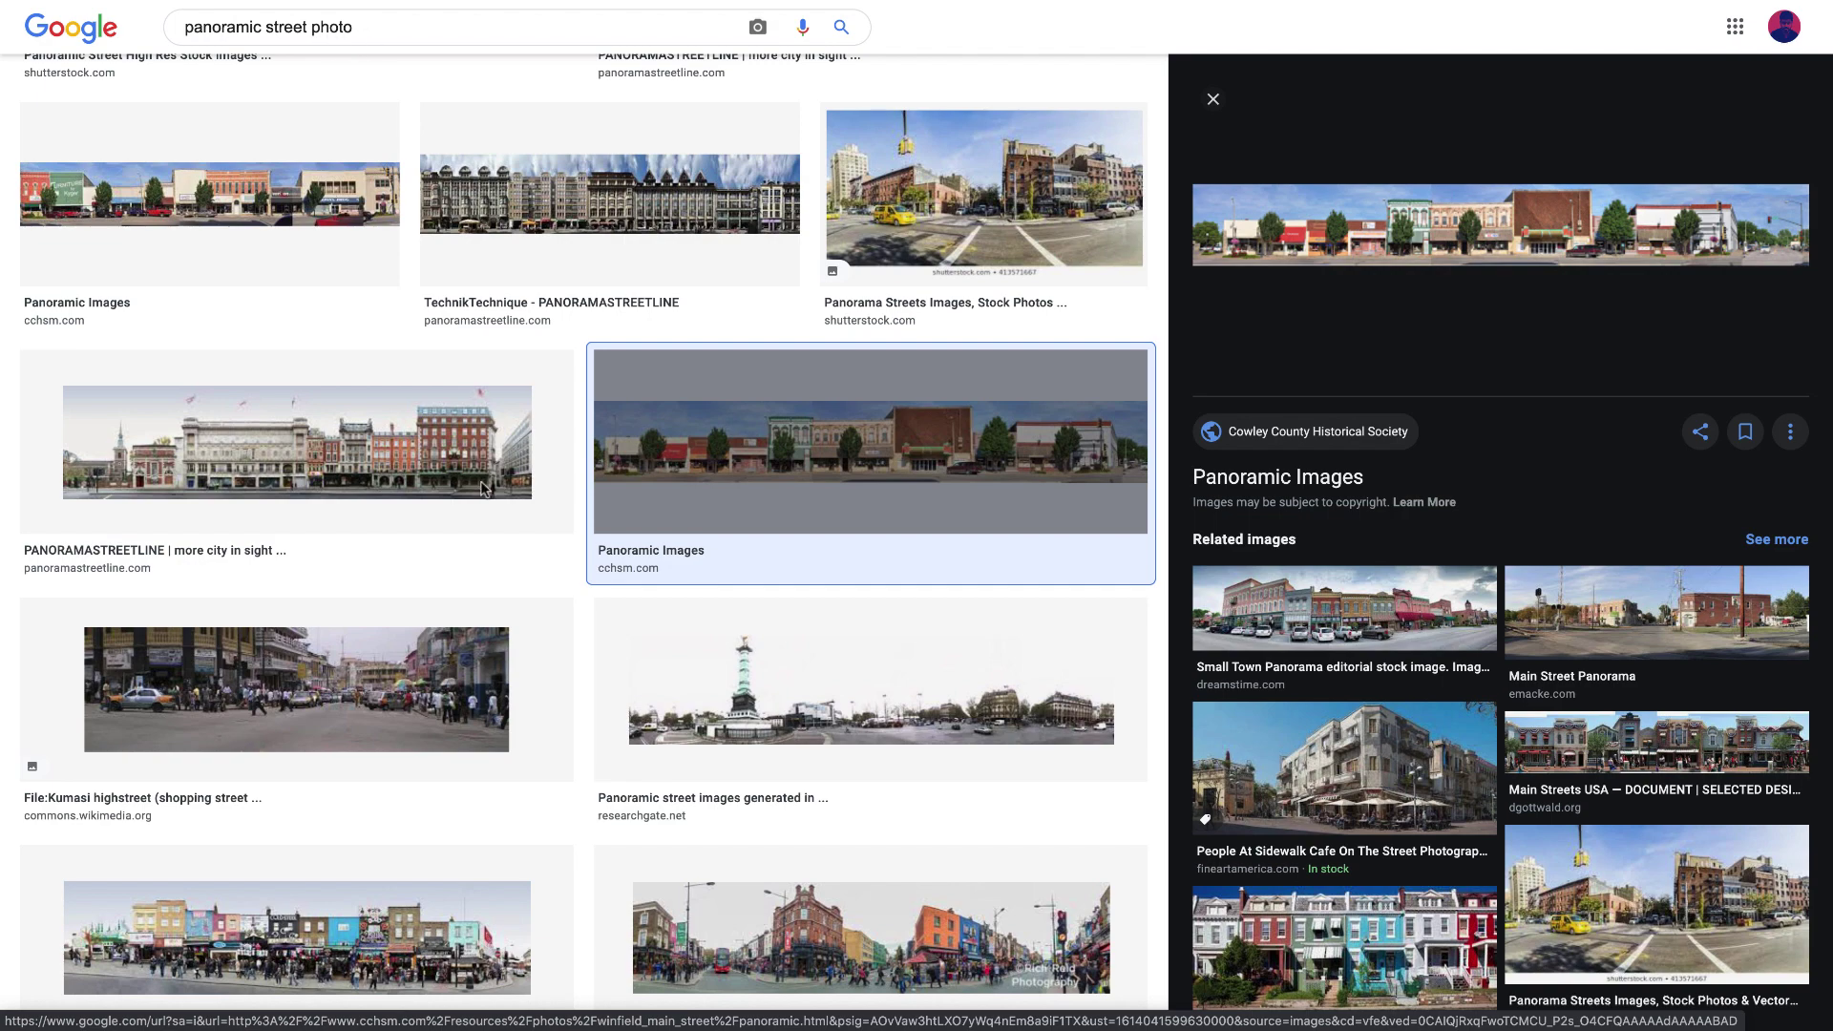
Step: Bring the wide main-street panorama from Google Images onto the Figma canvas as image 1
scroll(483, 489, "down", 4)
scroll(601, 704, "up", 3)
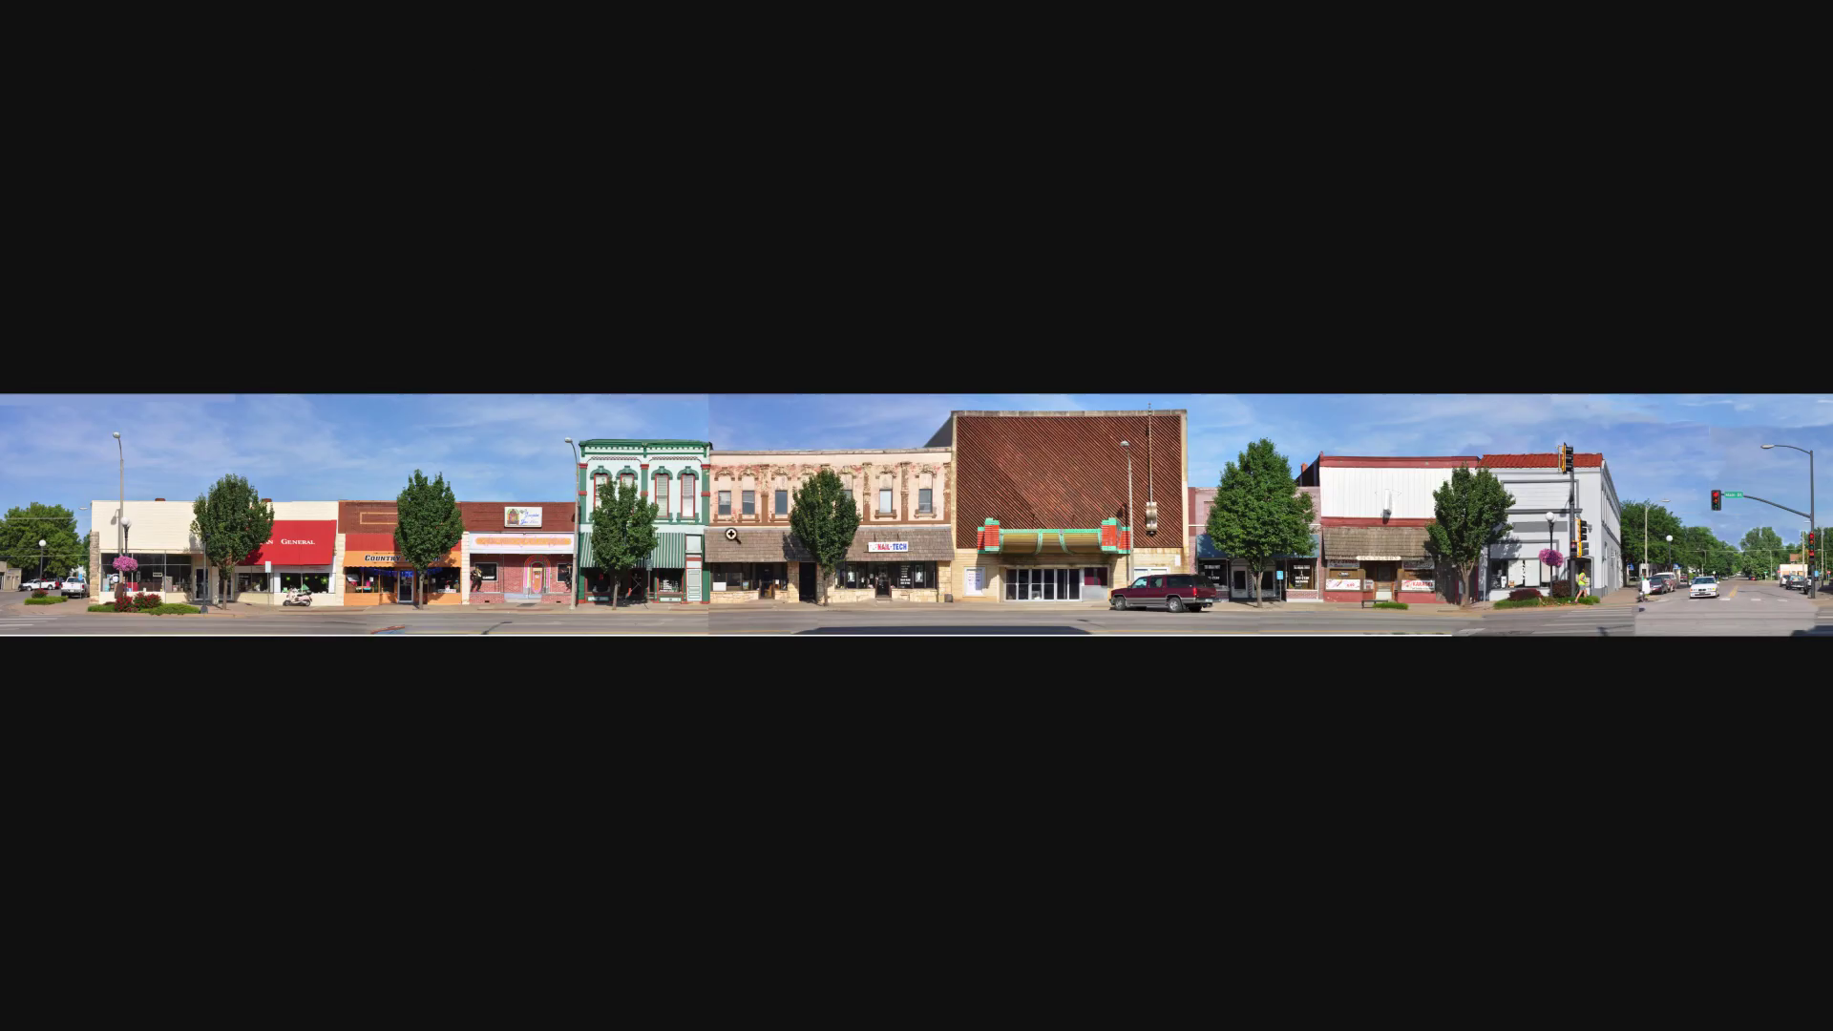
right_click(731, 535)
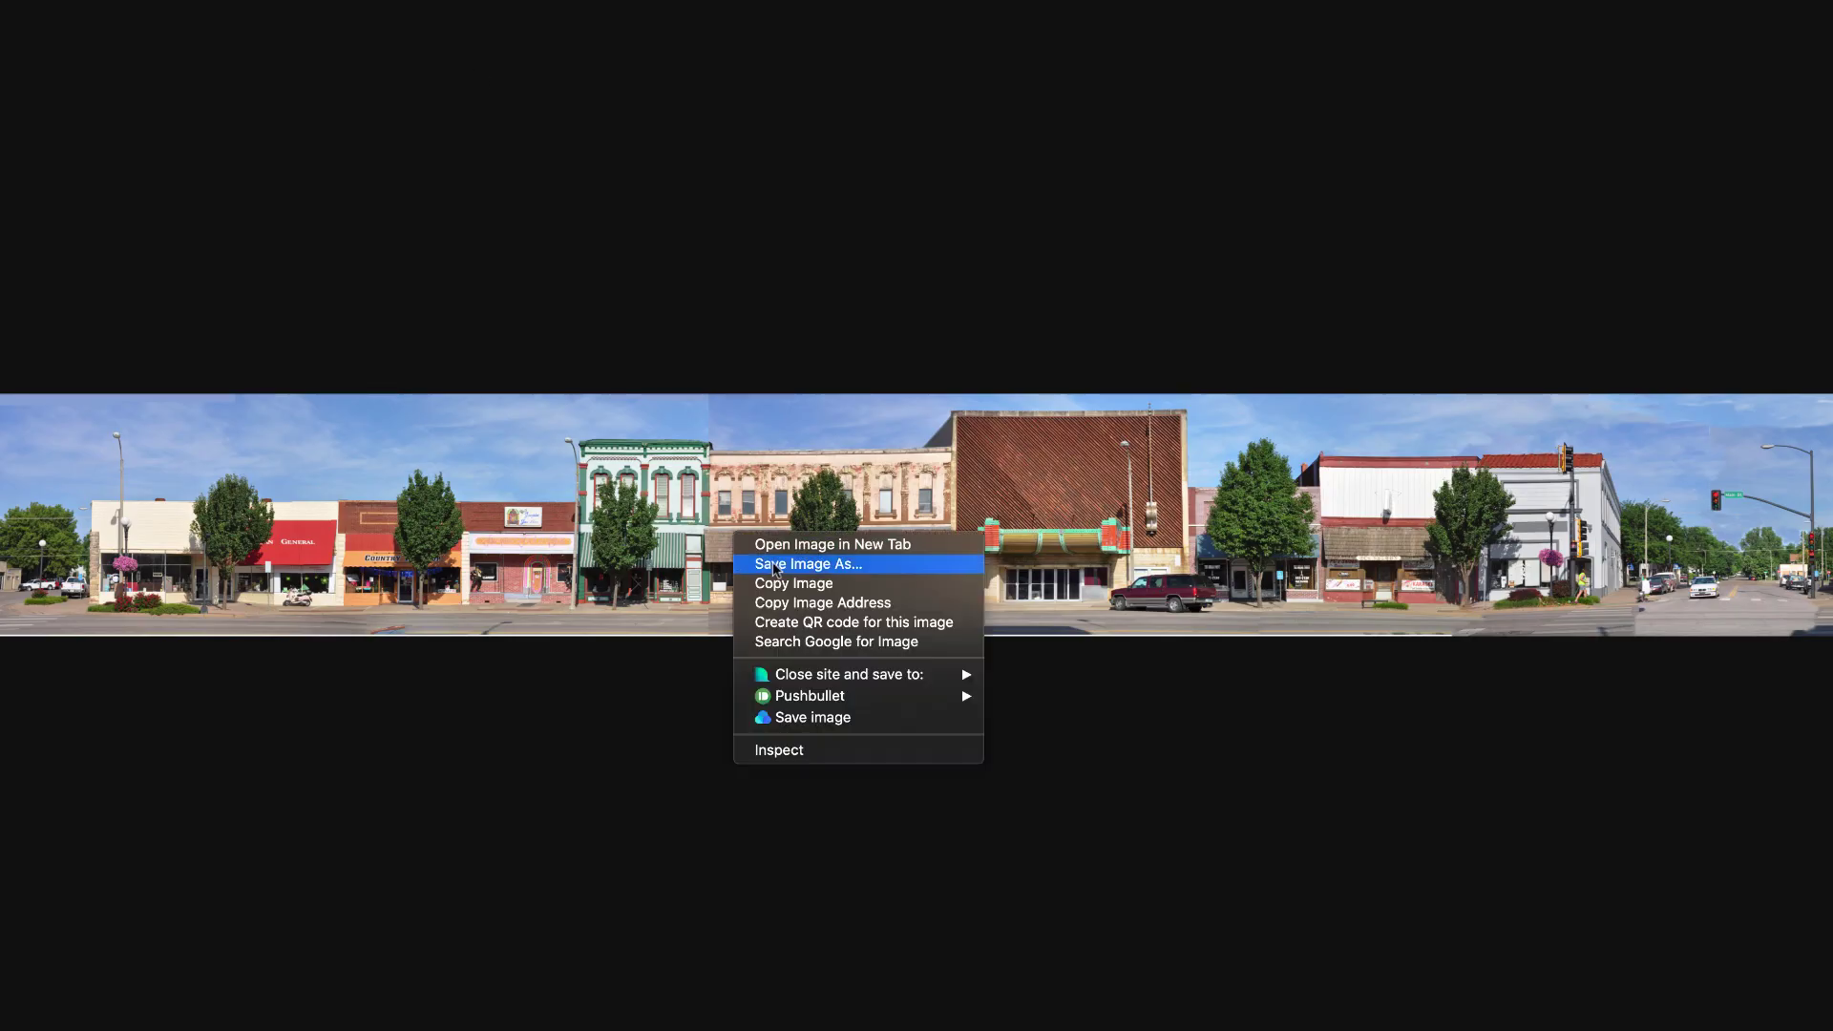
left_click_drag(833, 697, 819, 656)
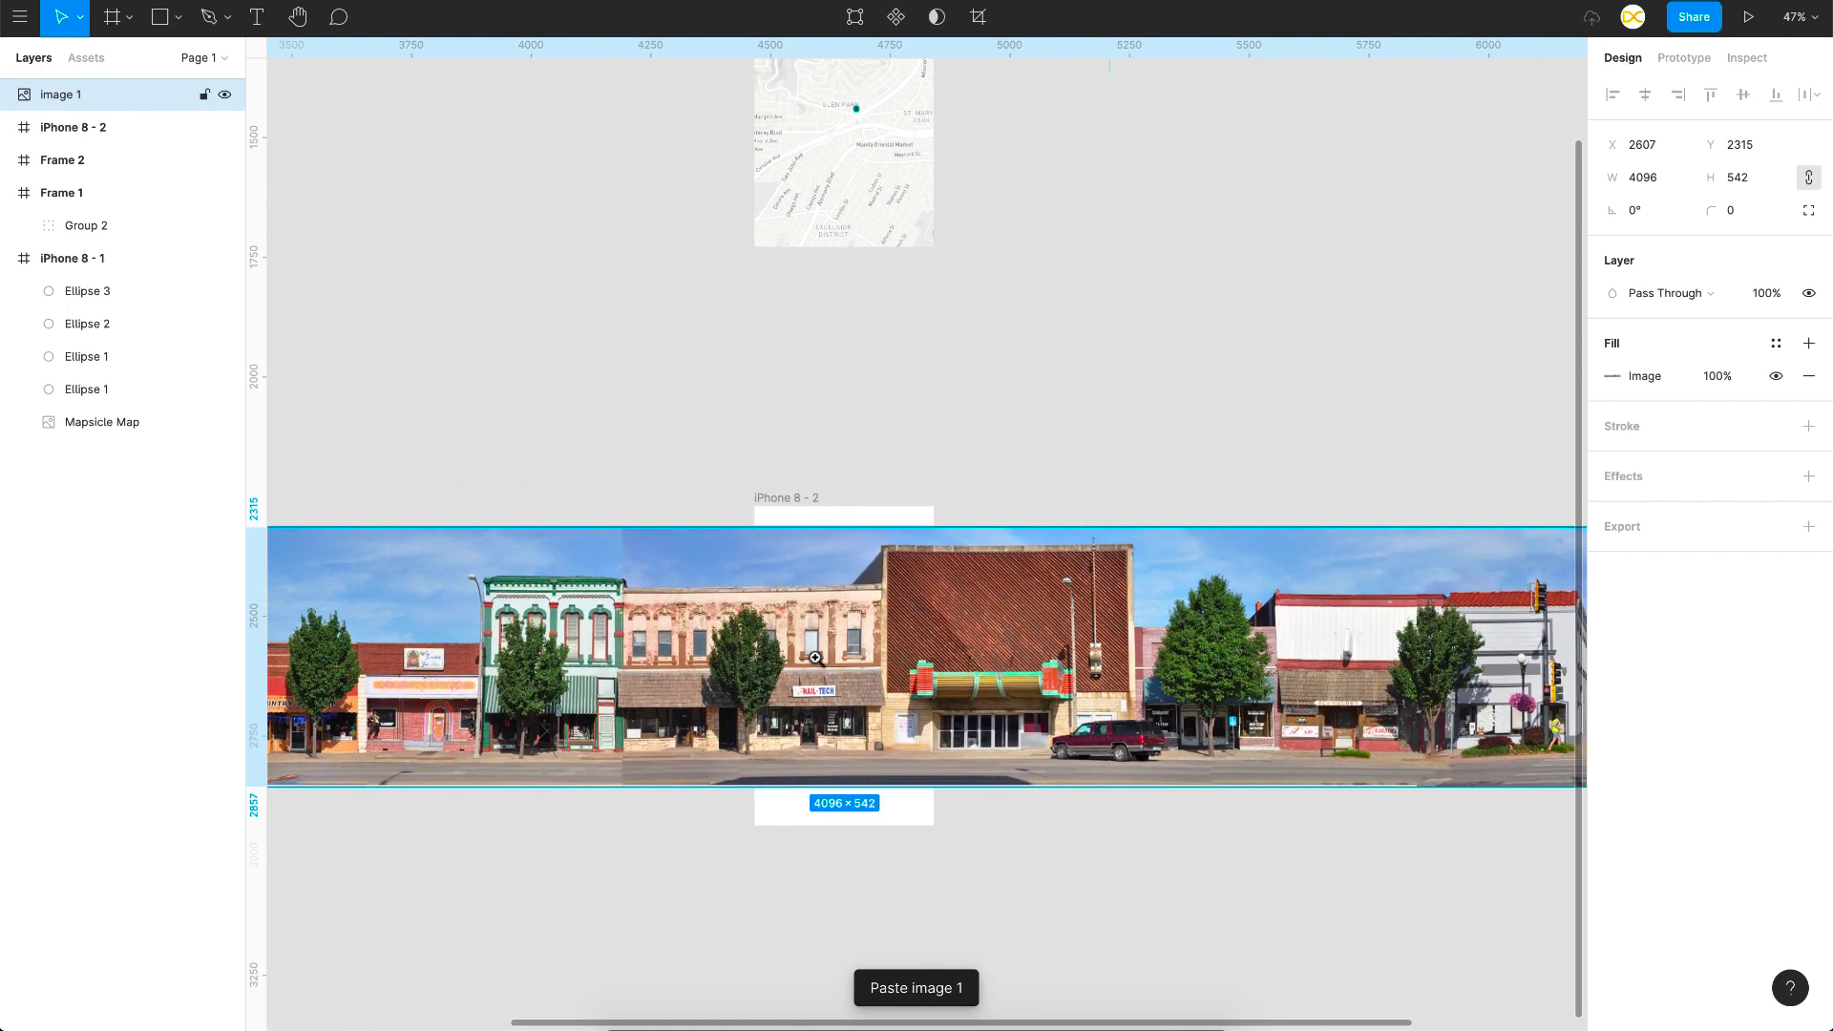
Step: Paste image 1 inside iPhone 8 - 2 and scale it to 6498×860 to fill the screen
key("super+x")
left_click(781, 498)
key("super+v")
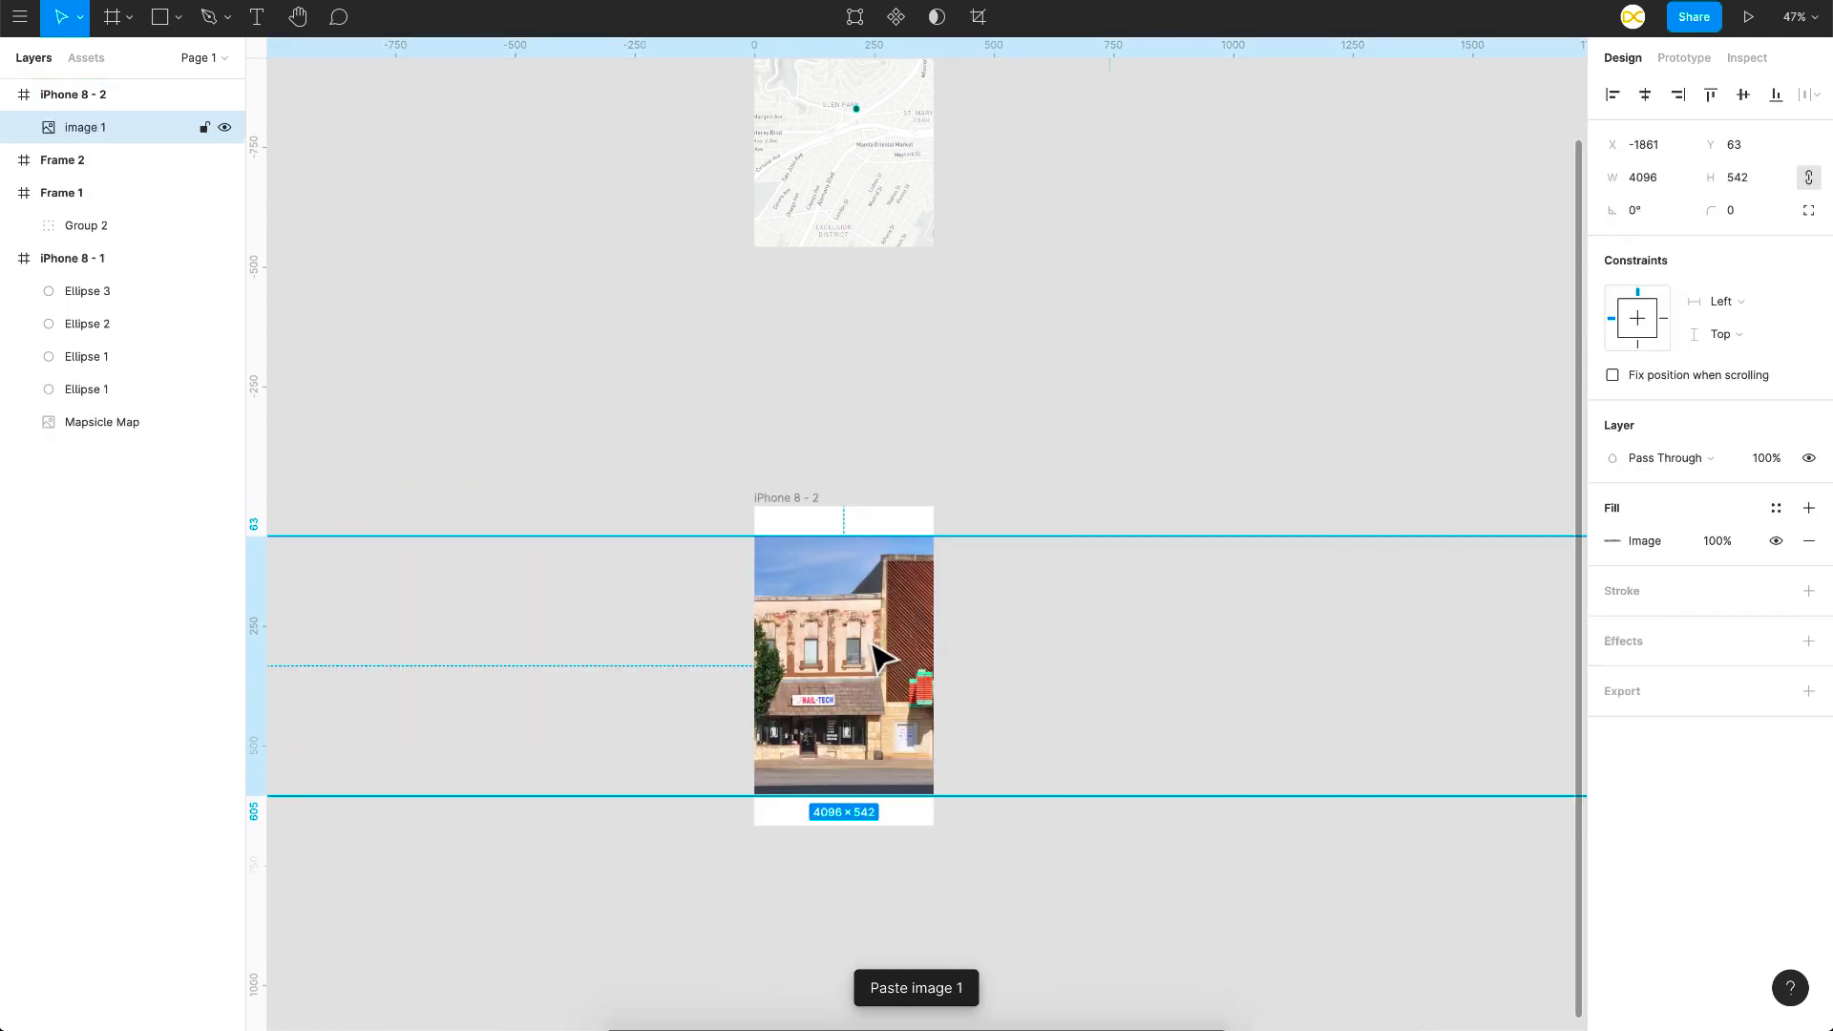
left_click_drag(840, 794, 840, 895)
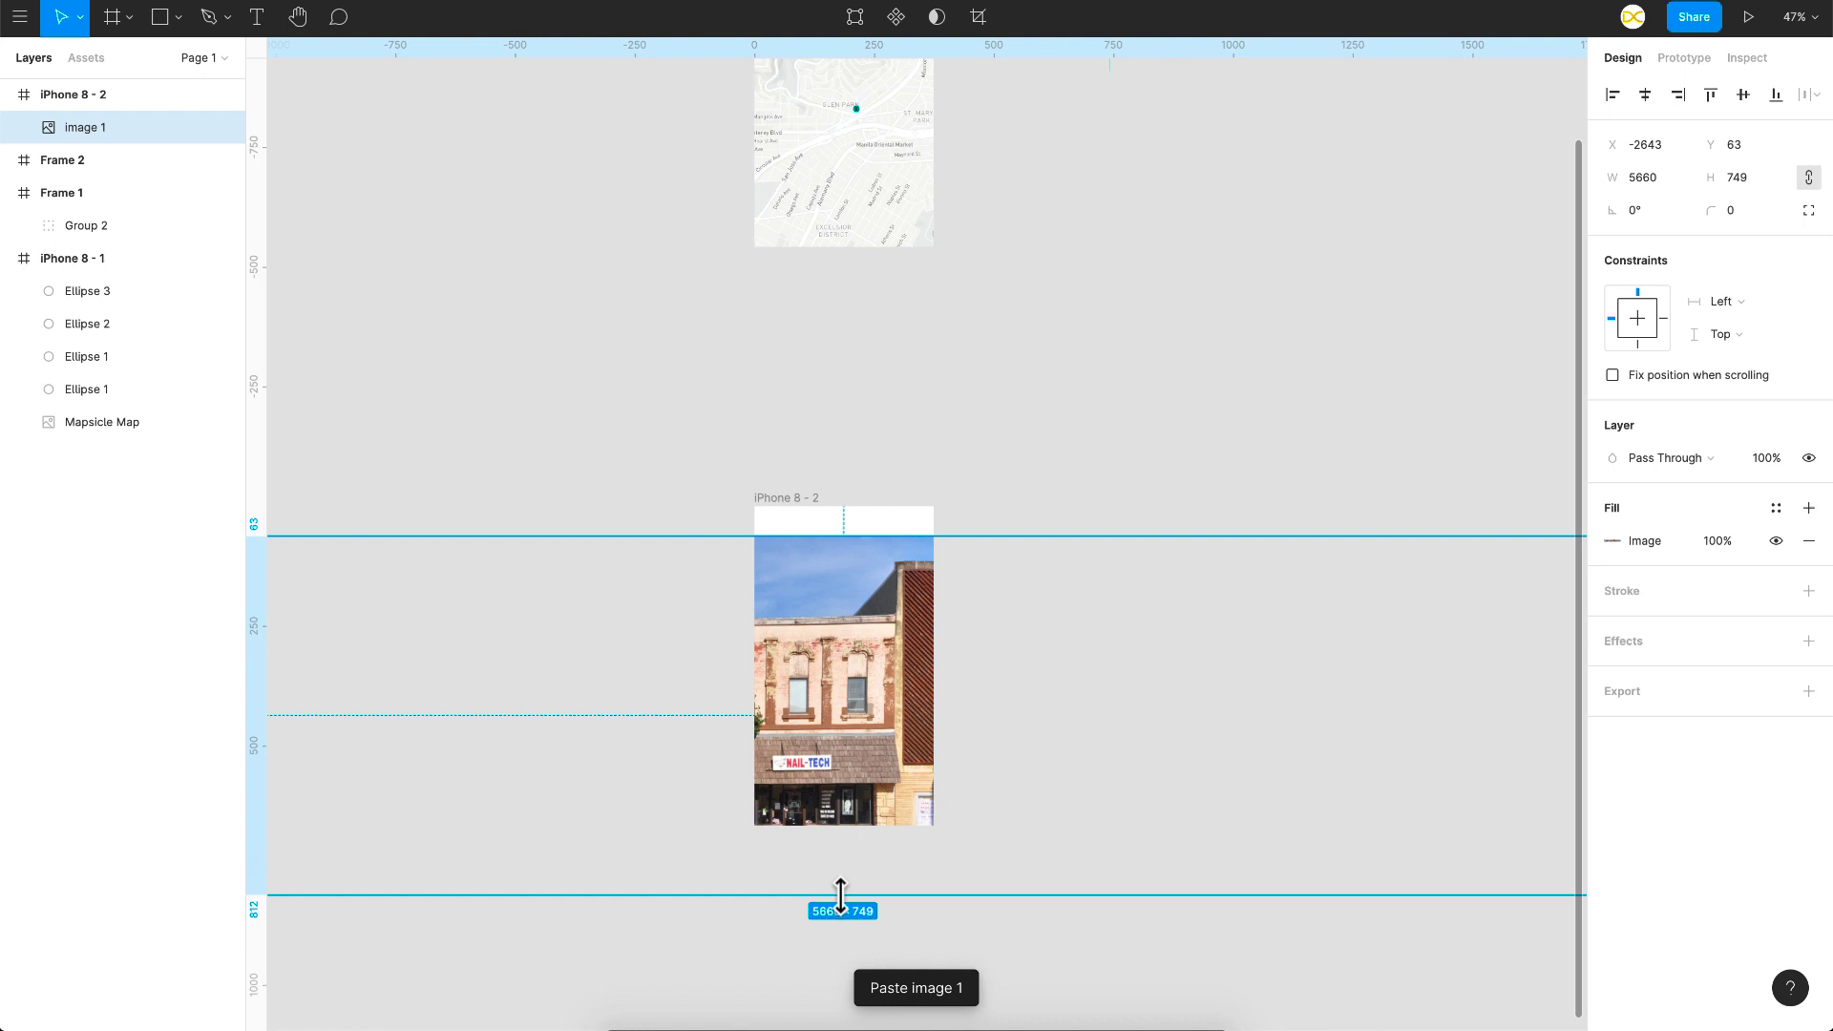
left_click_drag(860, 722, 862, 650)
left_click_drag(898, 452, 898, 413)
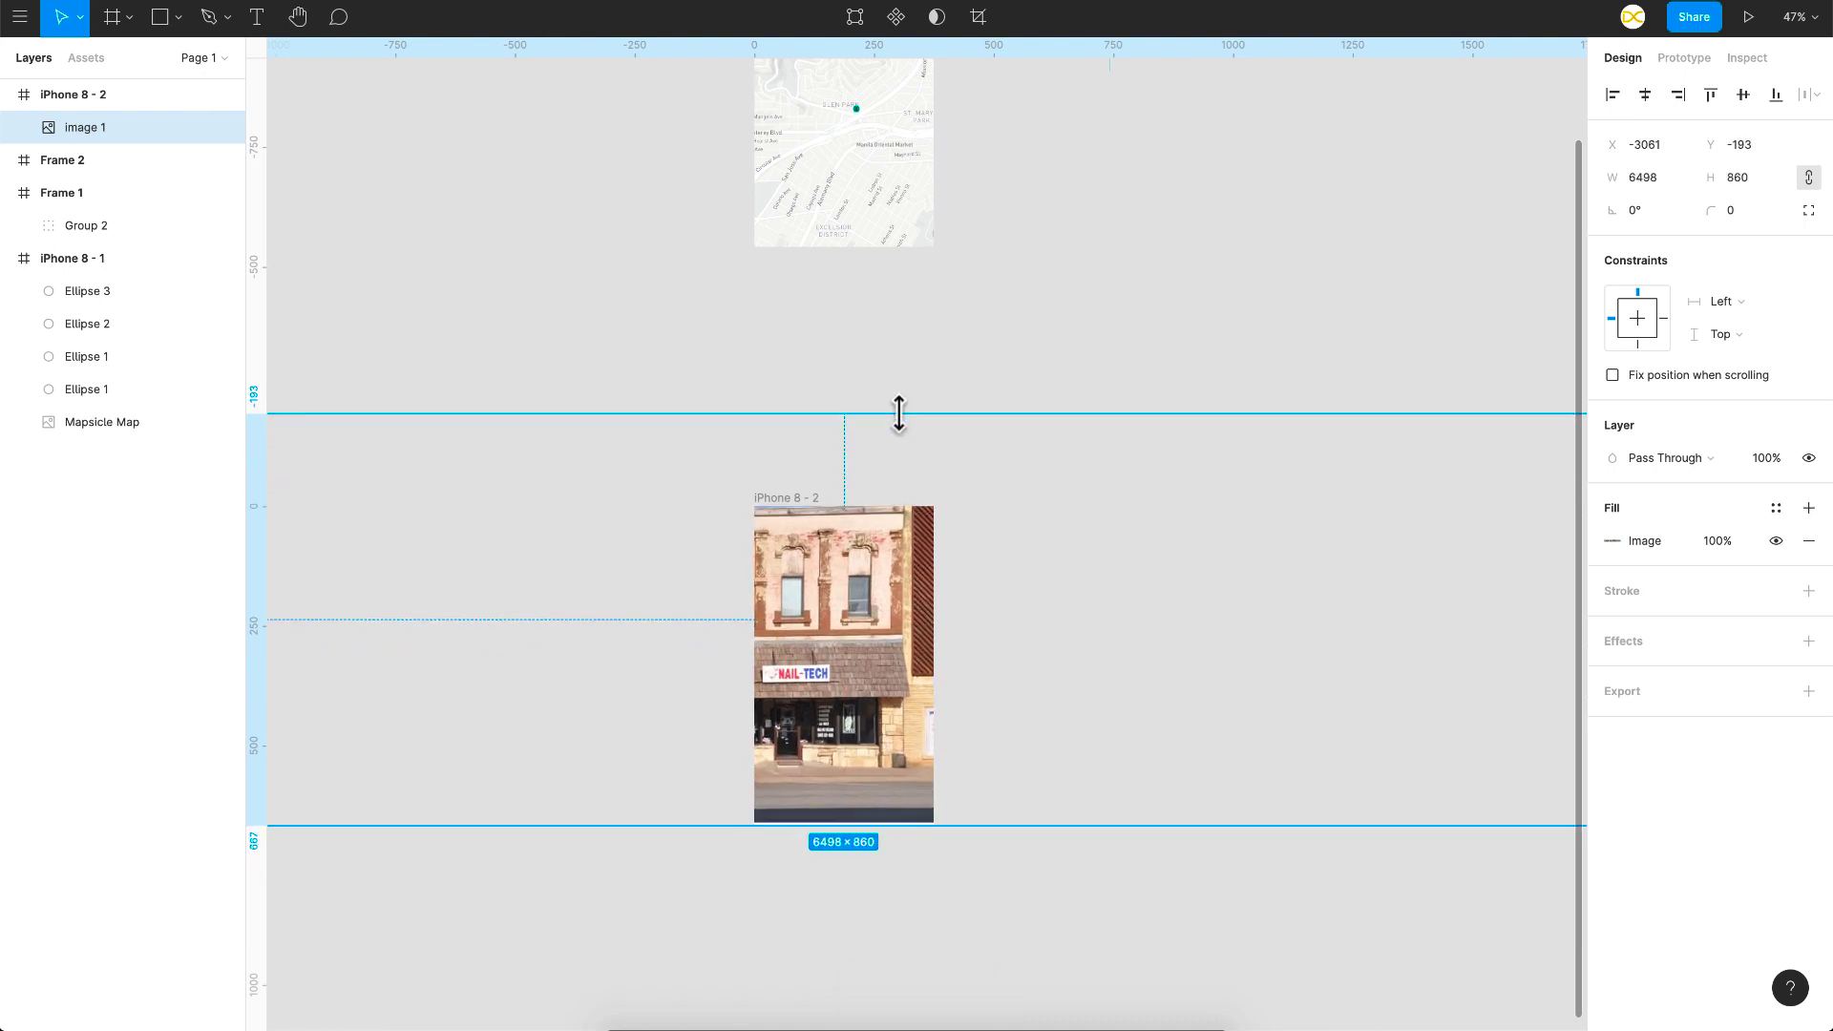
left_click_drag(864, 631, 859, 646)
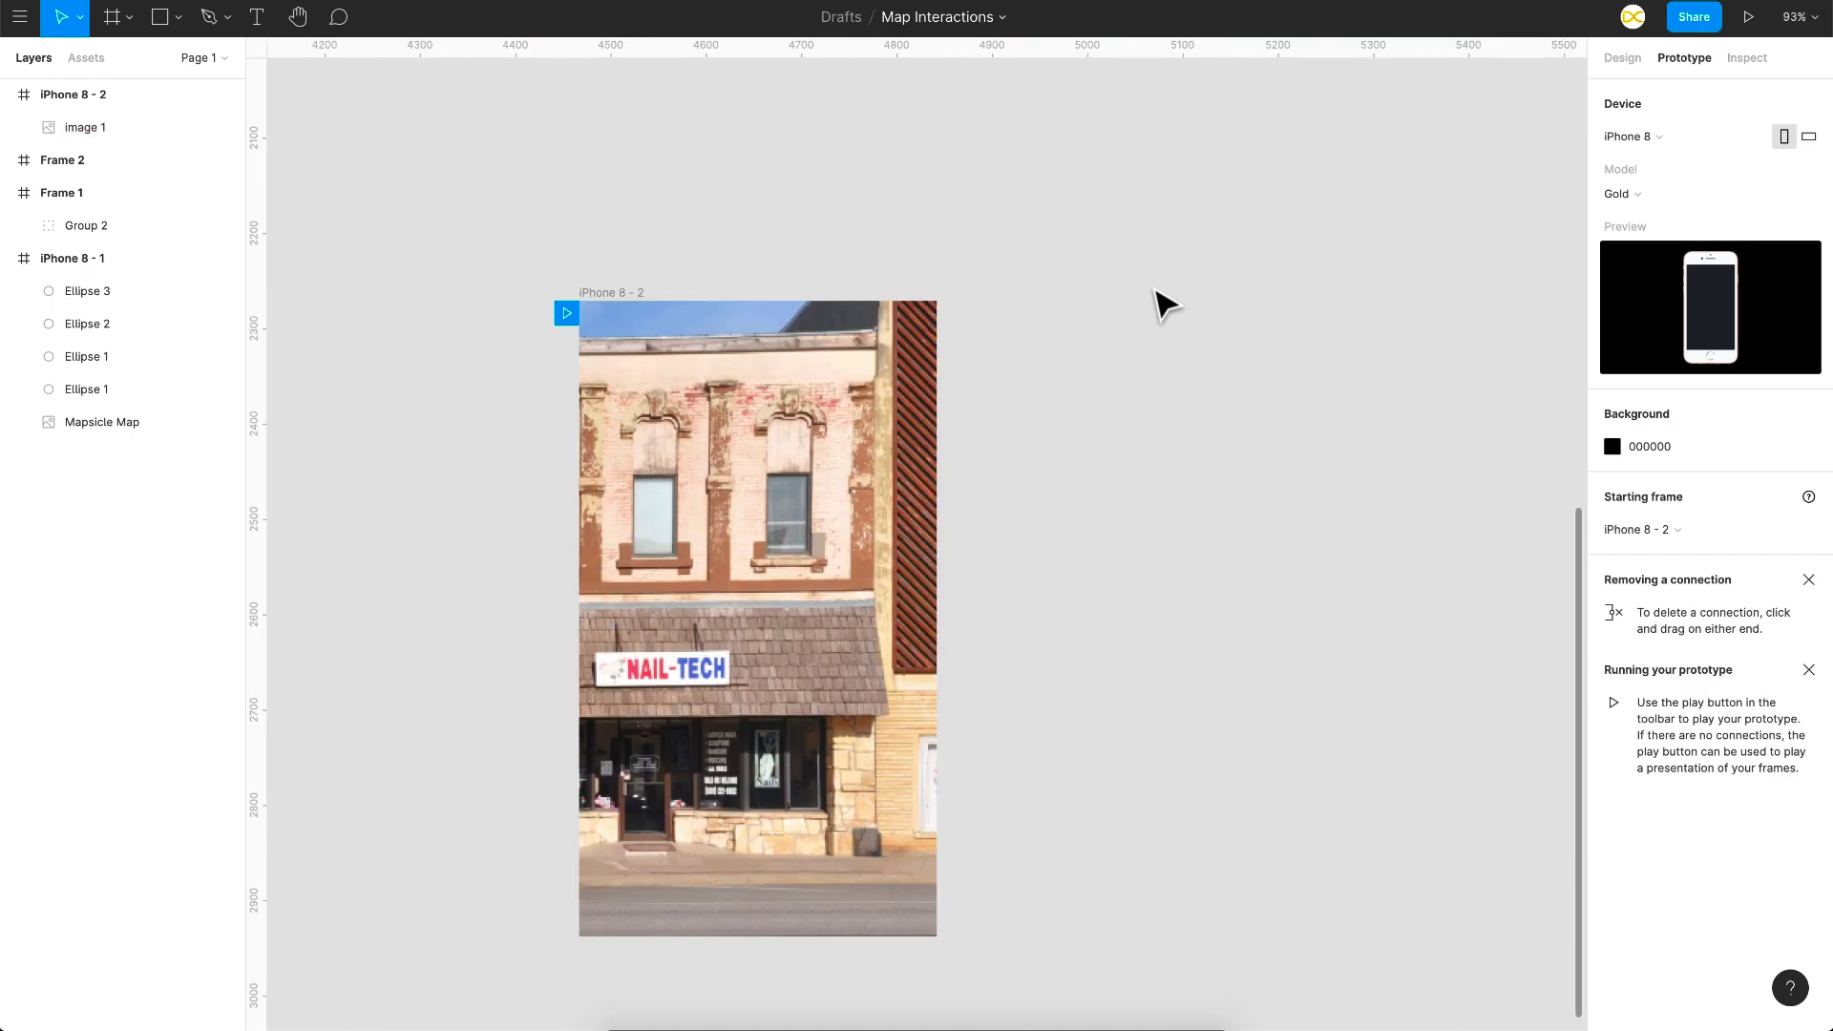
Step: Draw Frame 3 beside the street photo and a 31×31 circle pin on the NAIL-TECH door
key("f")
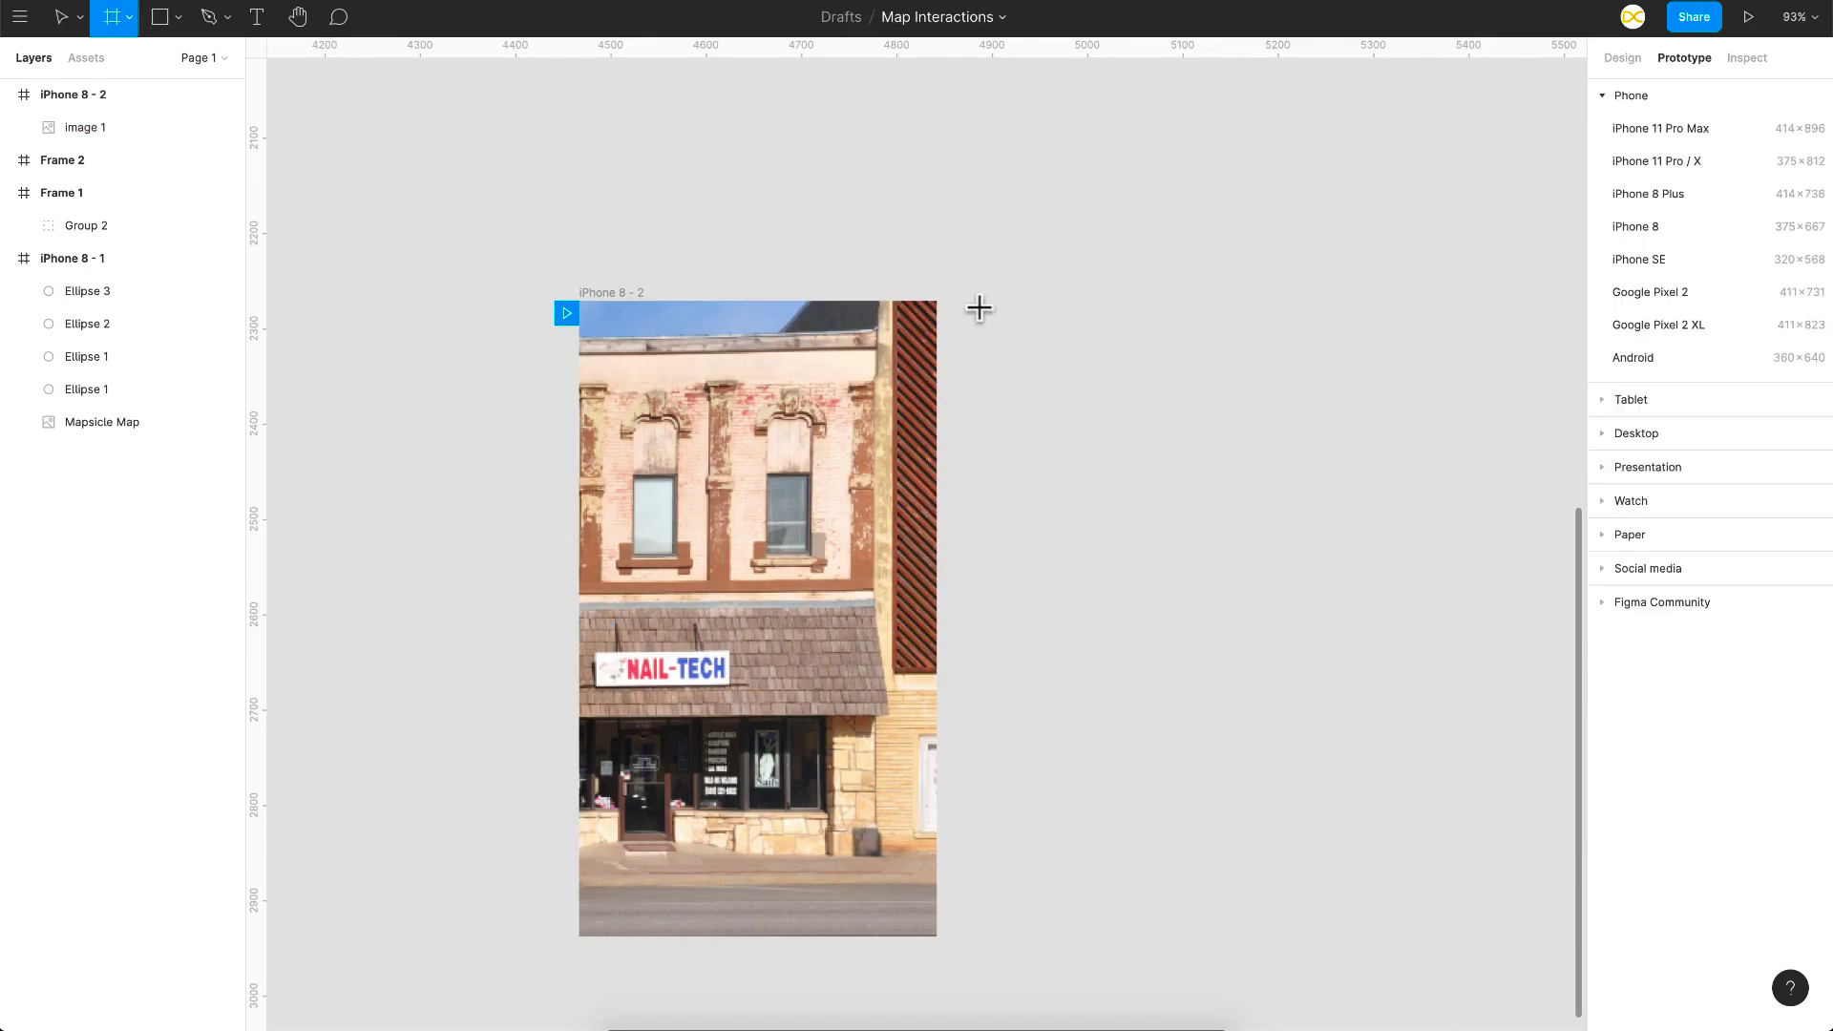
left_click_drag(978, 299, 1247, 561)
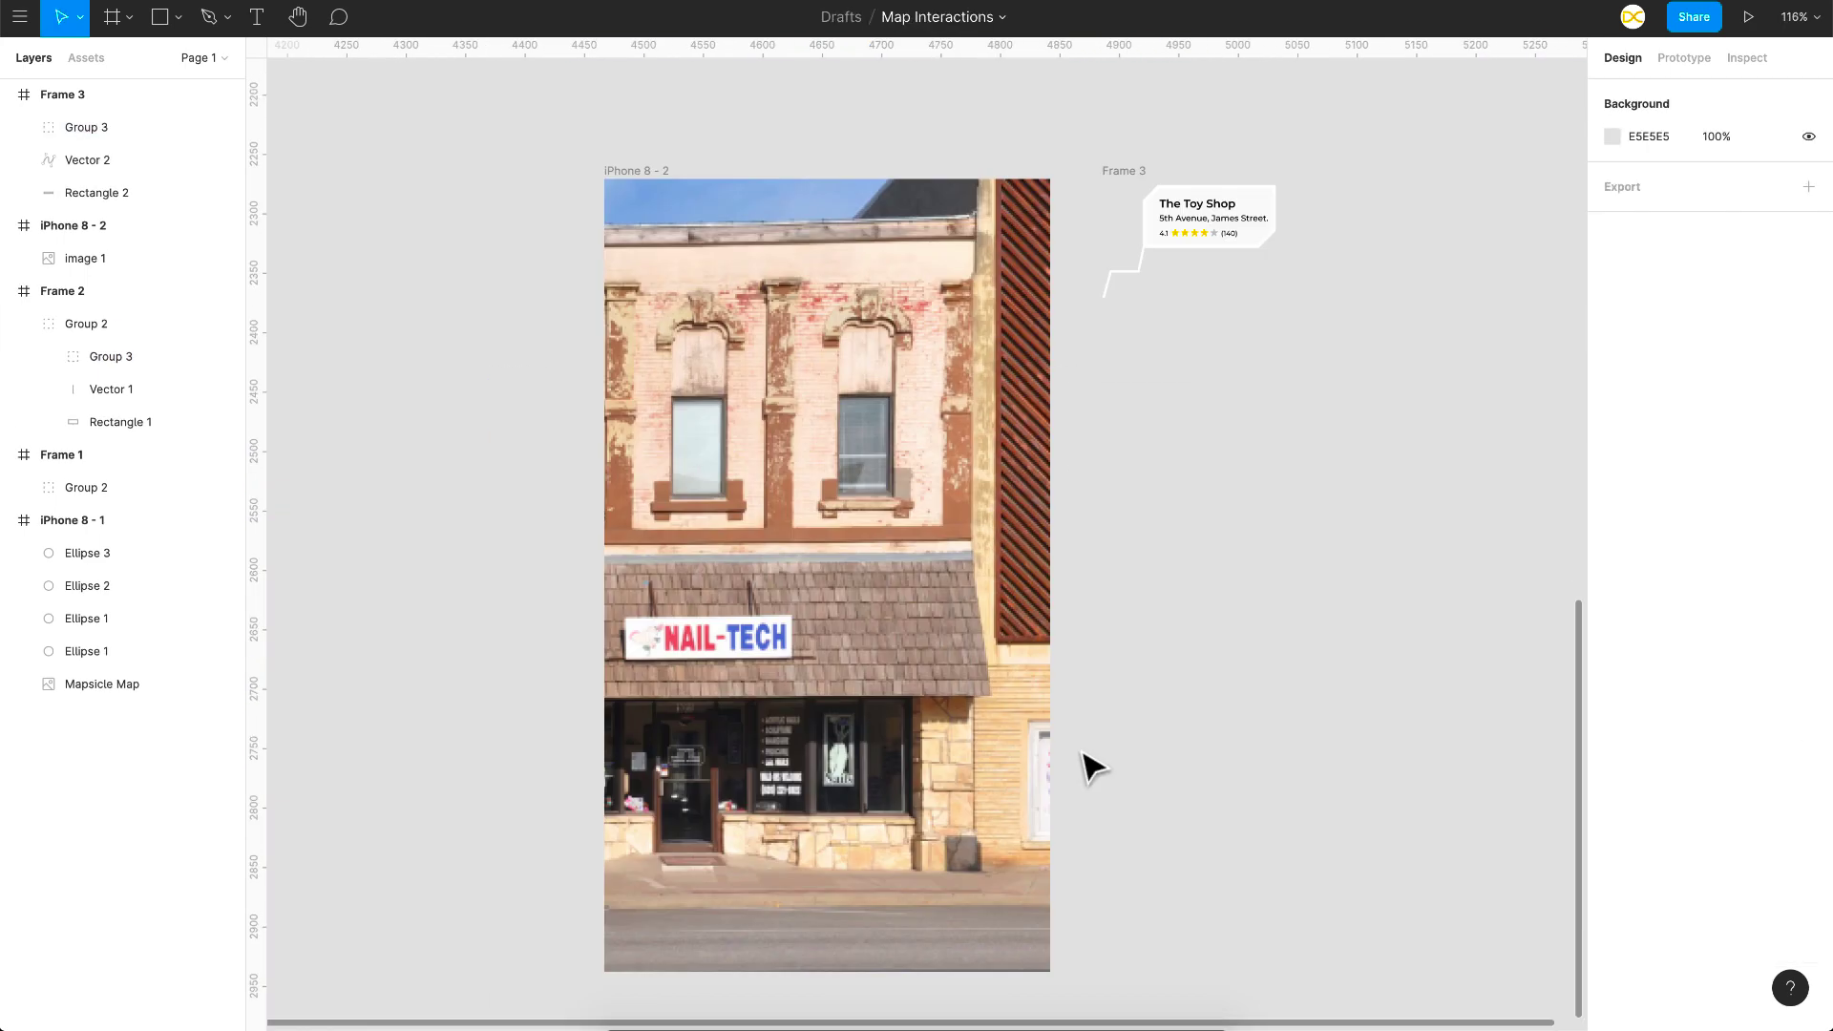
scroll(1270, 356, "up", 5)
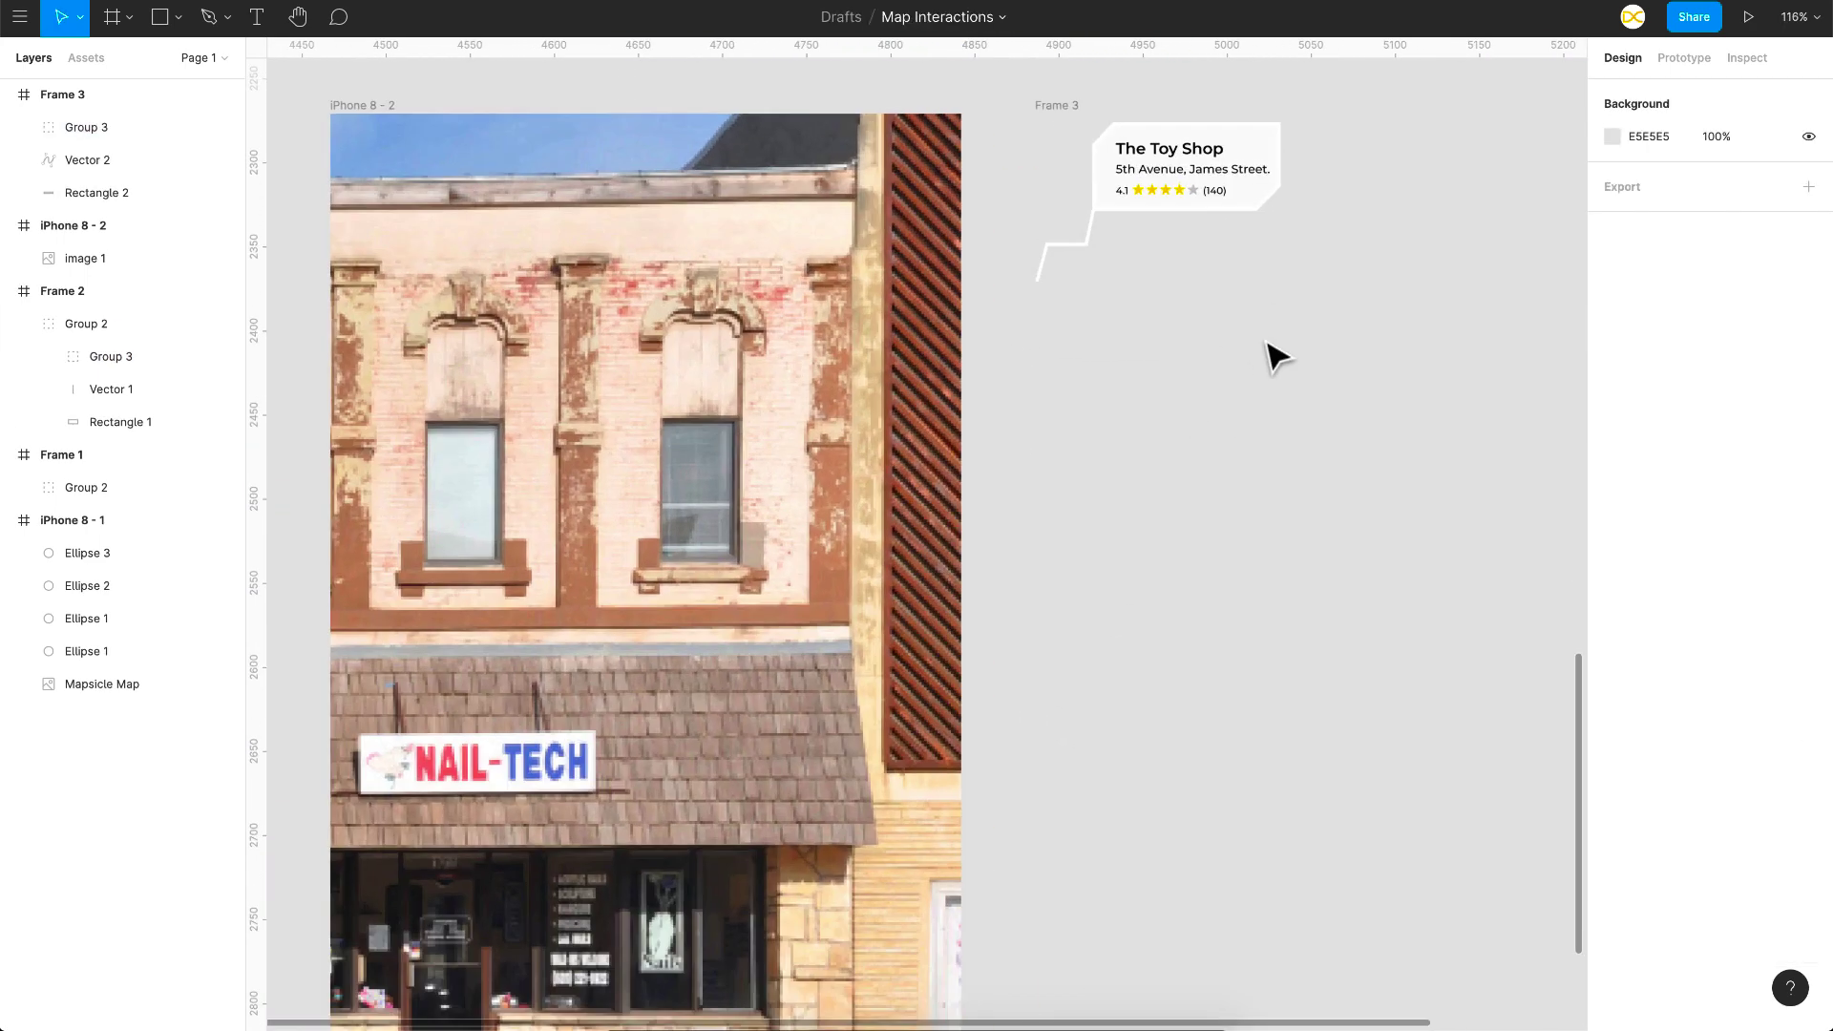
scroll(1270, 356, "down", 4)
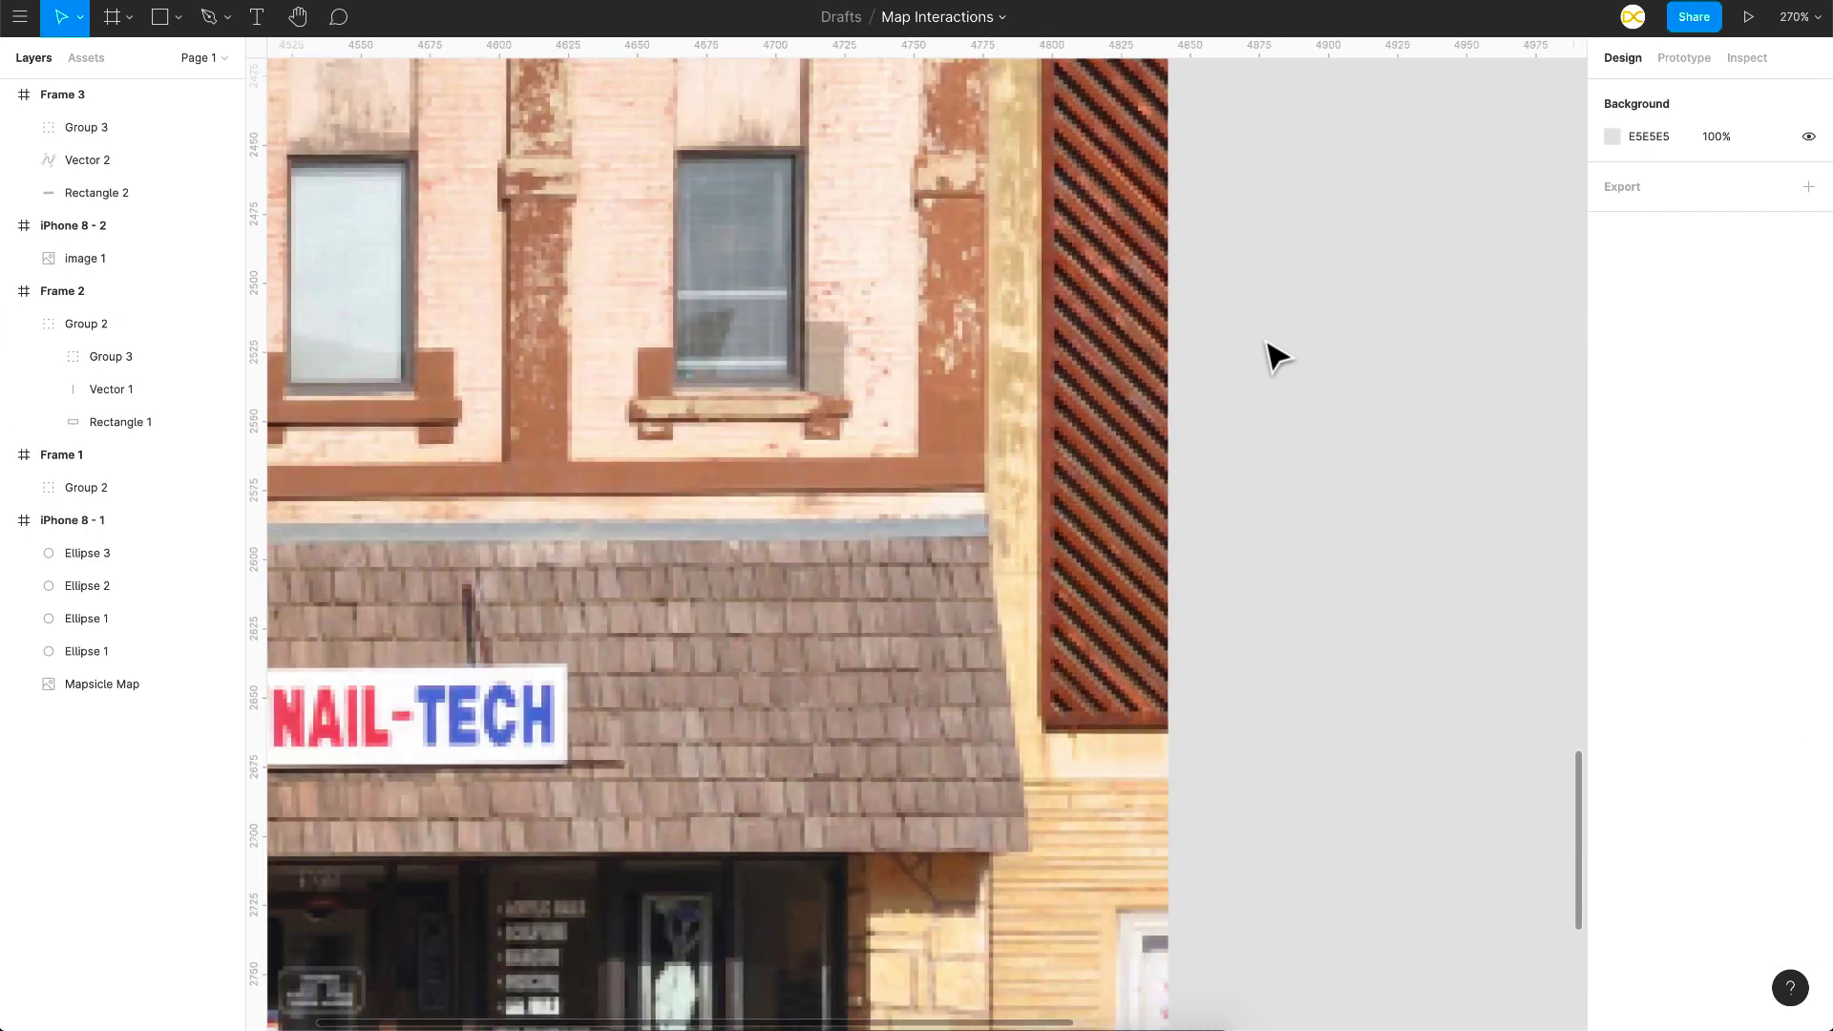
scroll(1269, 356, "down", 3)
scroll(1270, 356, "right", 2)
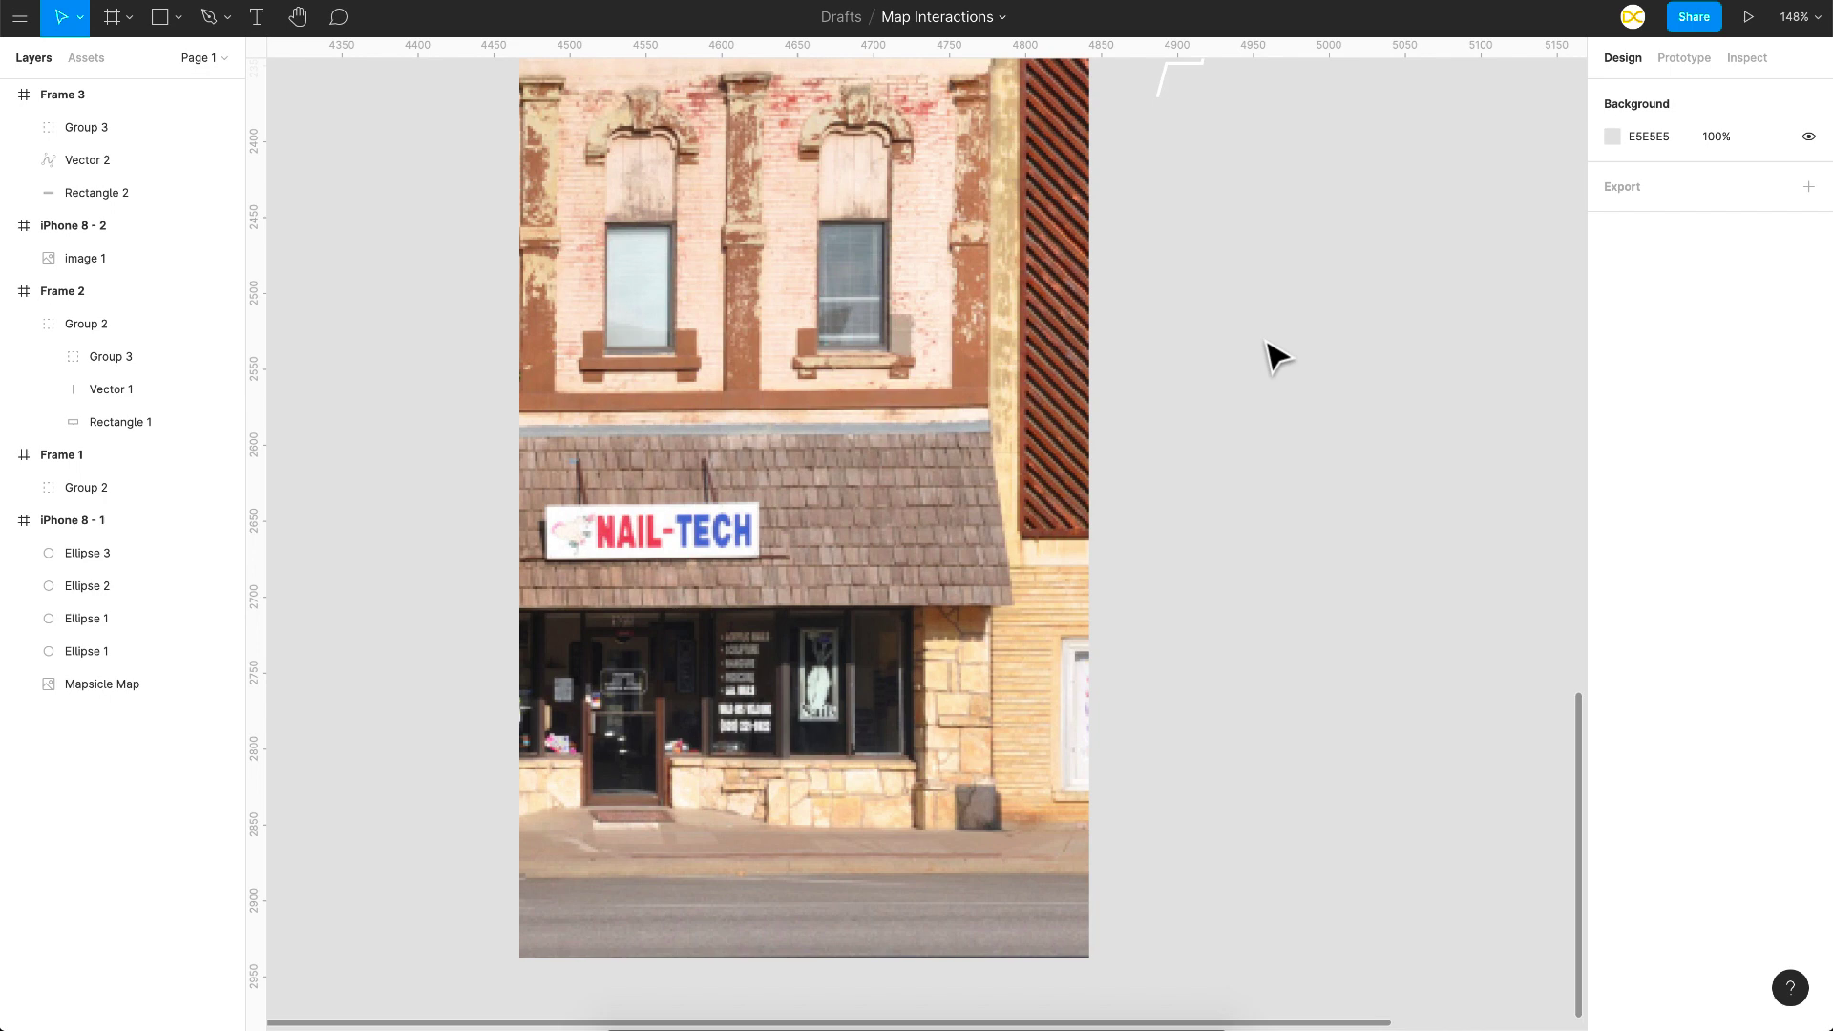
key("o")
left_click_drag(621, 660, 668, 707)
Step: Give the Ellipse 4 pin an orange FF7A00 stroke 4 px wide
left_click(1808, 591)
left_click(1612, 624)
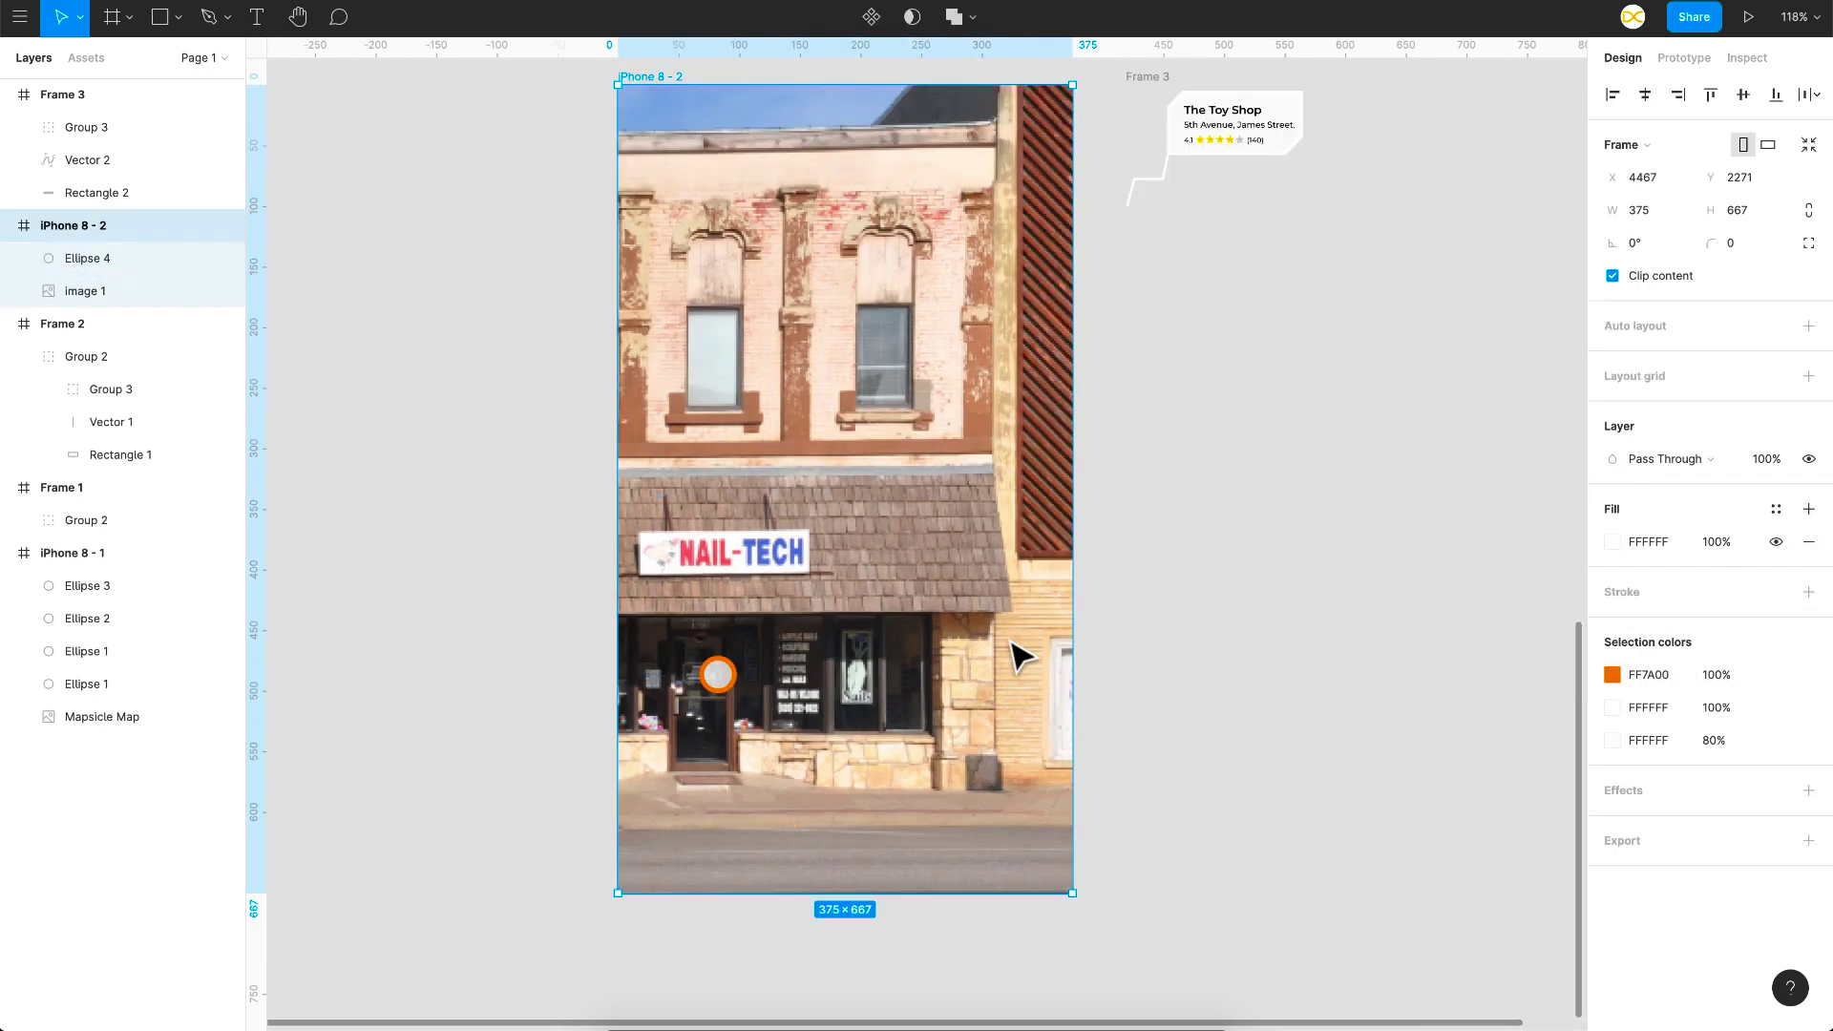
left_click(1338, 655)
left_click(718, 680)
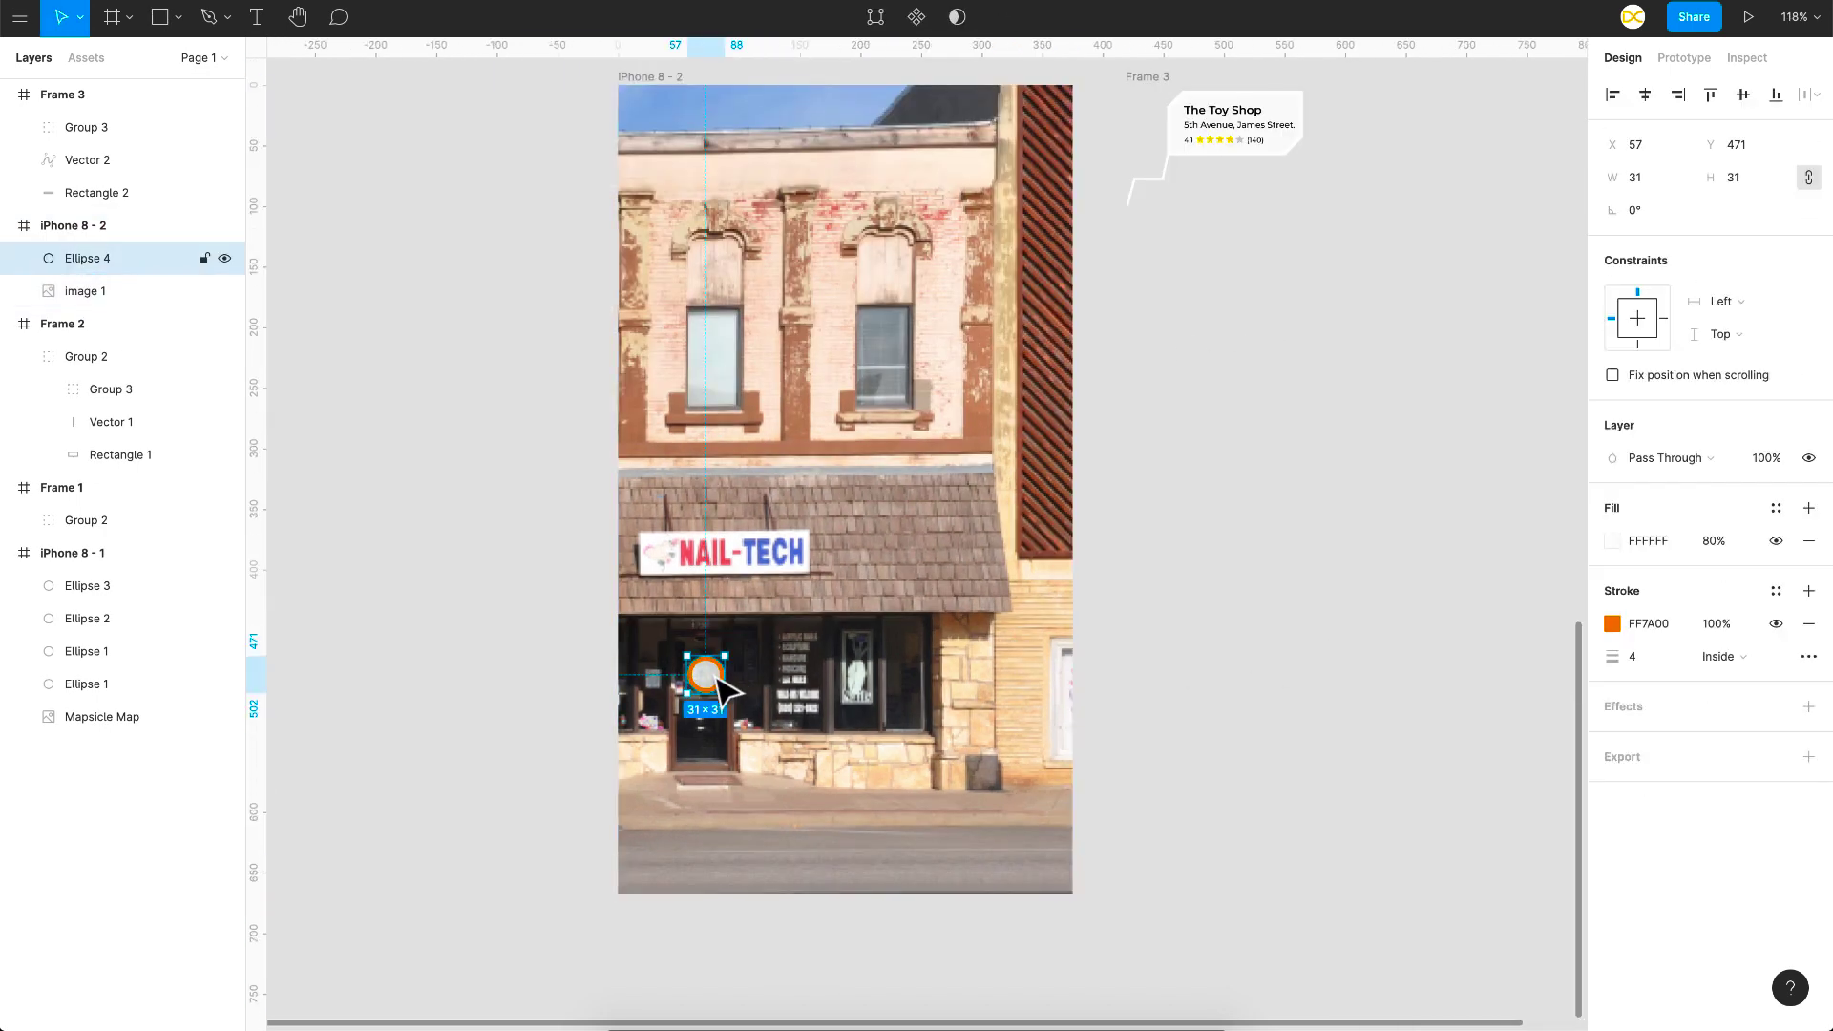
scroll(726, 692, "up", 2)
Step: Add a While hovering interaction on the pin that opens Frame 3 as an overlay
left_click(1690, 59)
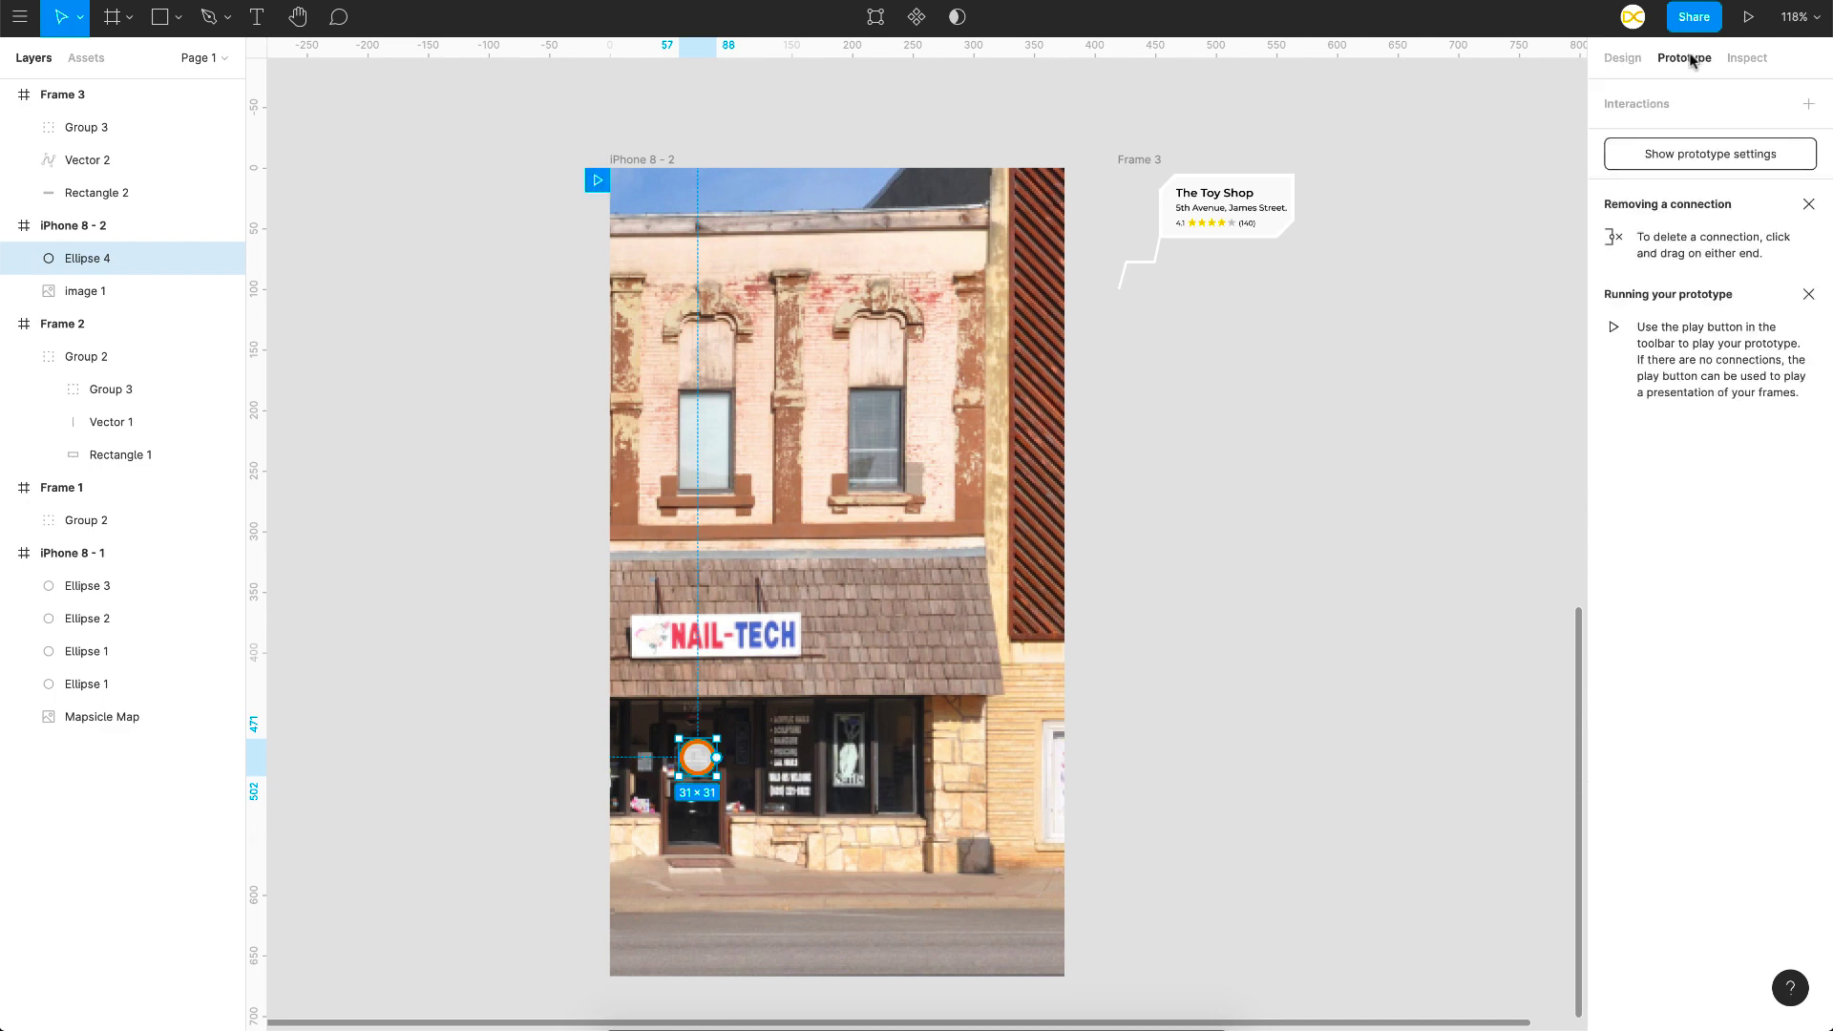
left_click(1646, 105)
left_click(1617, 144)
left_click(1417, 186)
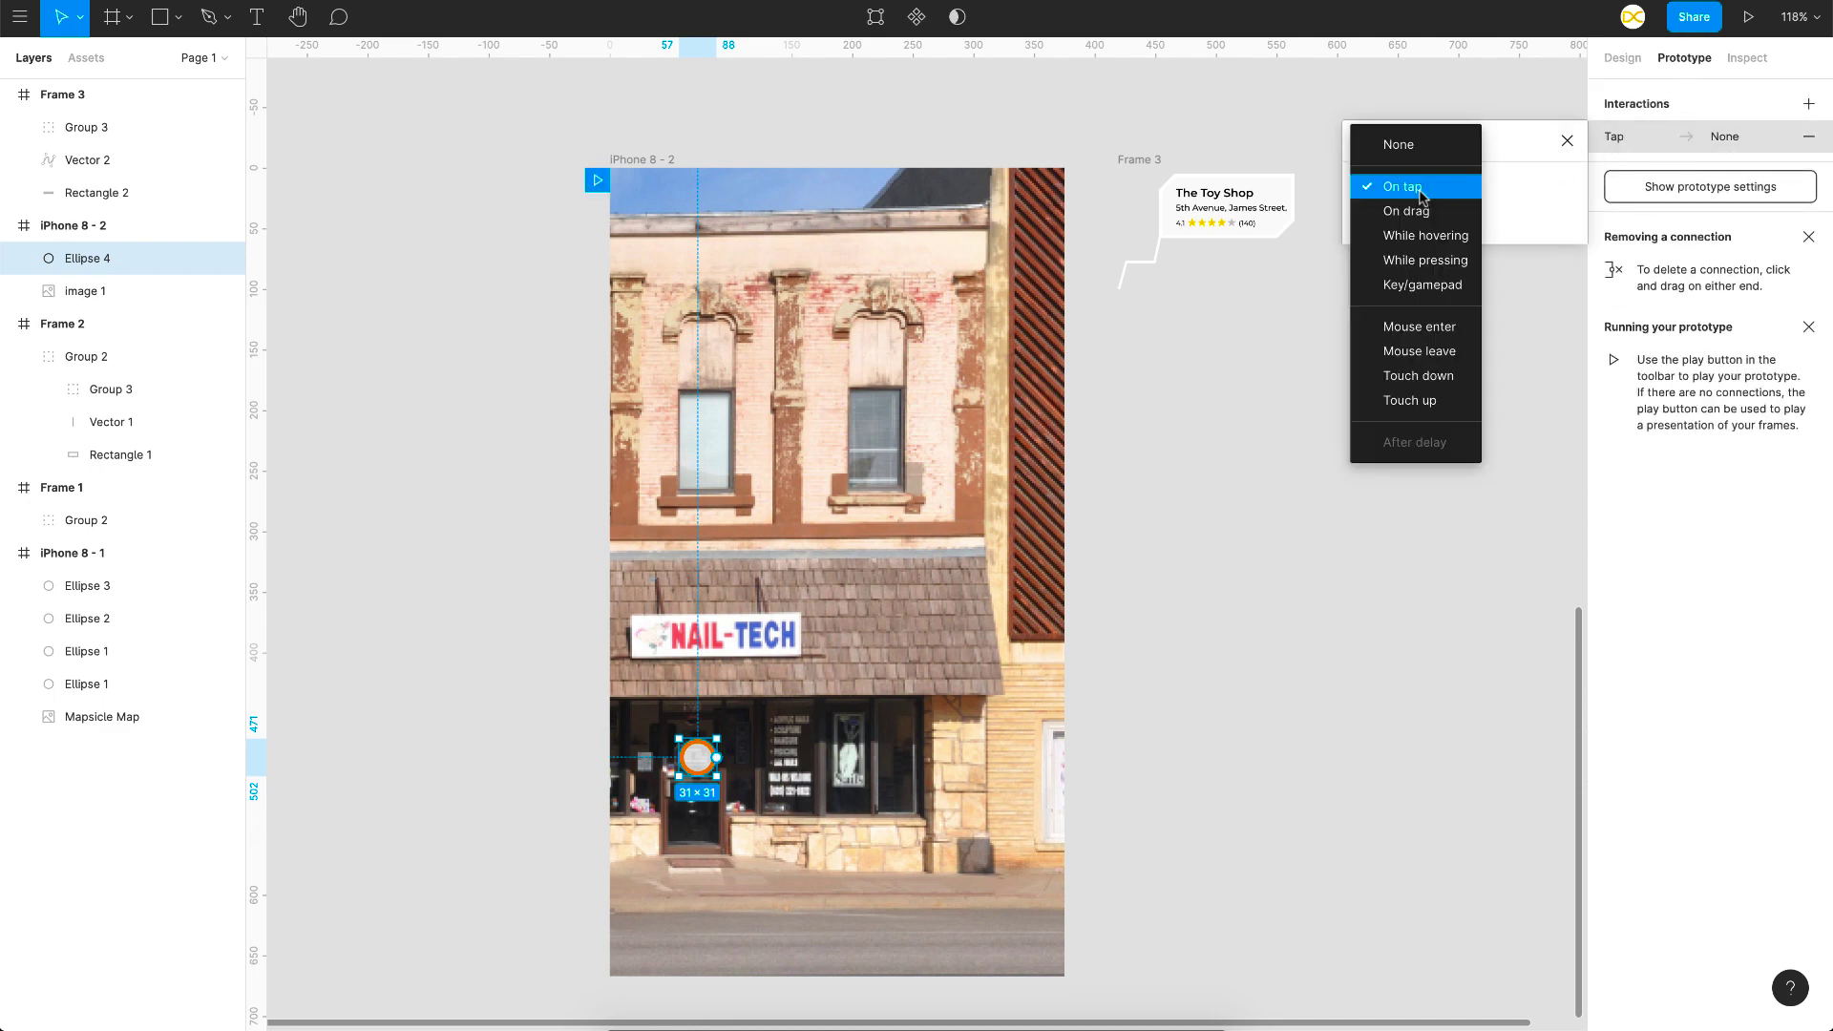
left_click(1434, 239)
left_click(1426, 238)
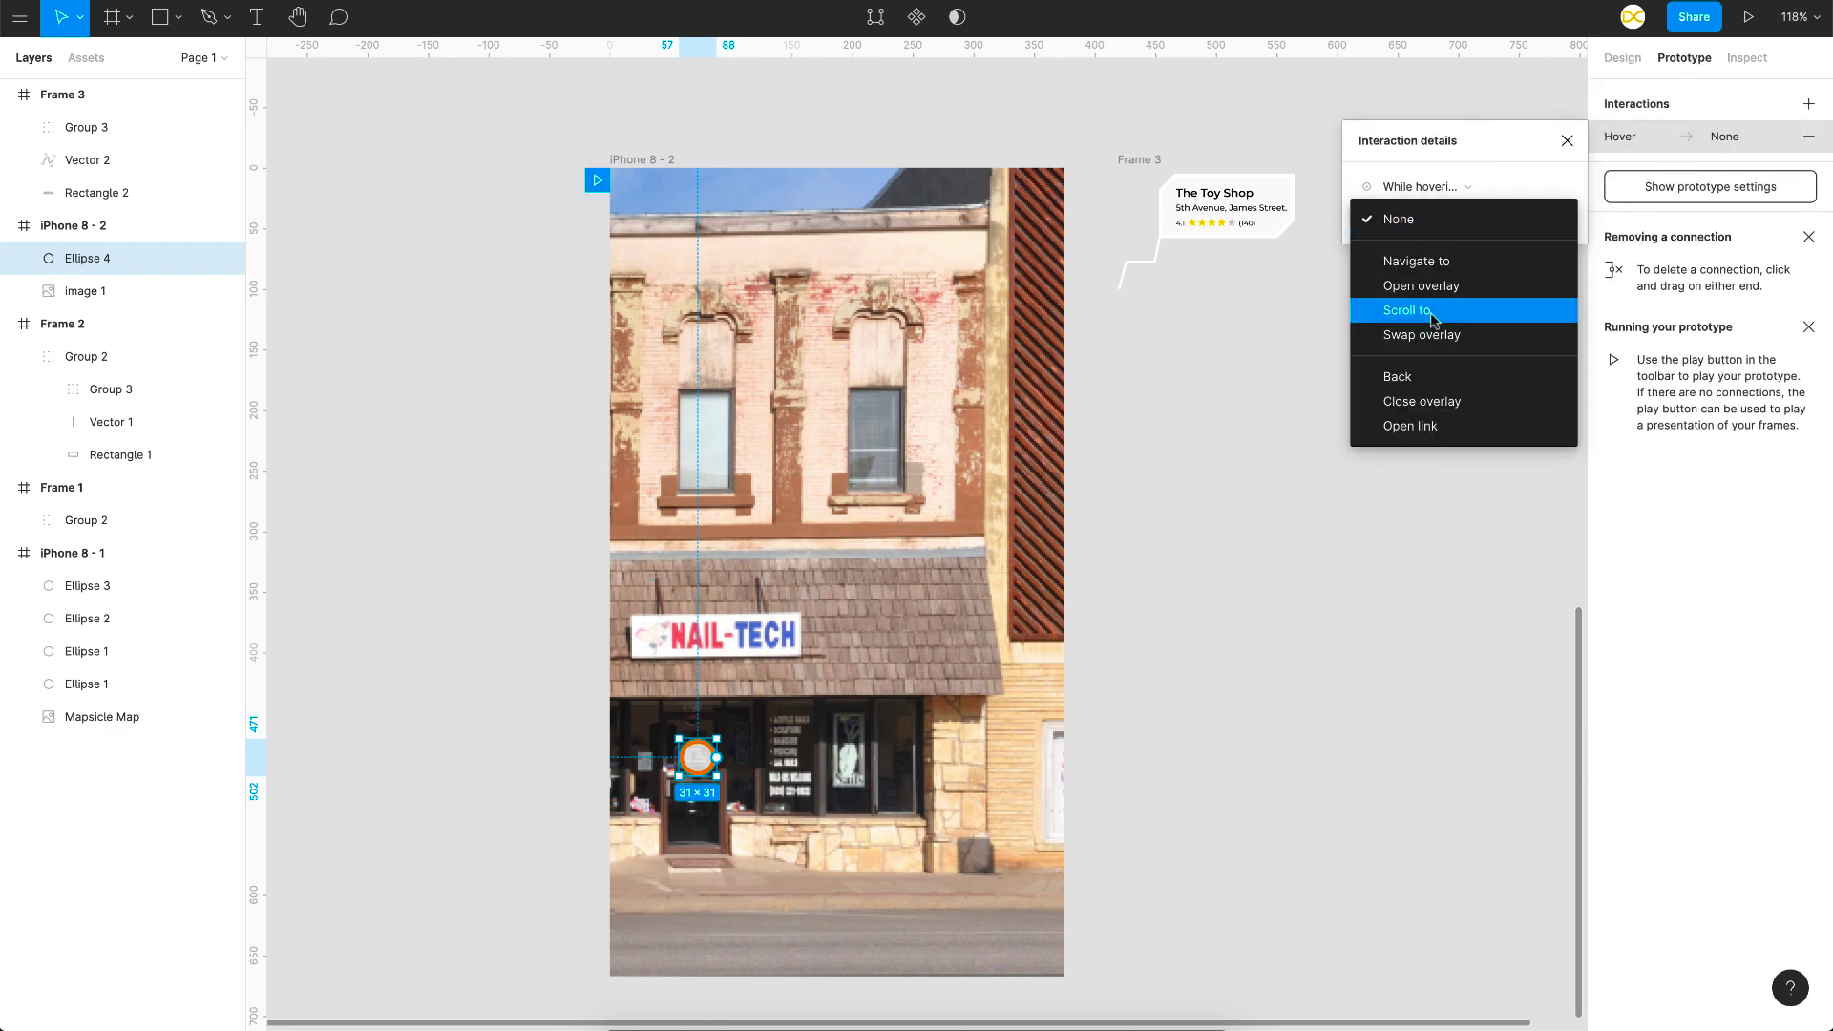
left_click(1429, 284)
left_click(1521, 222)
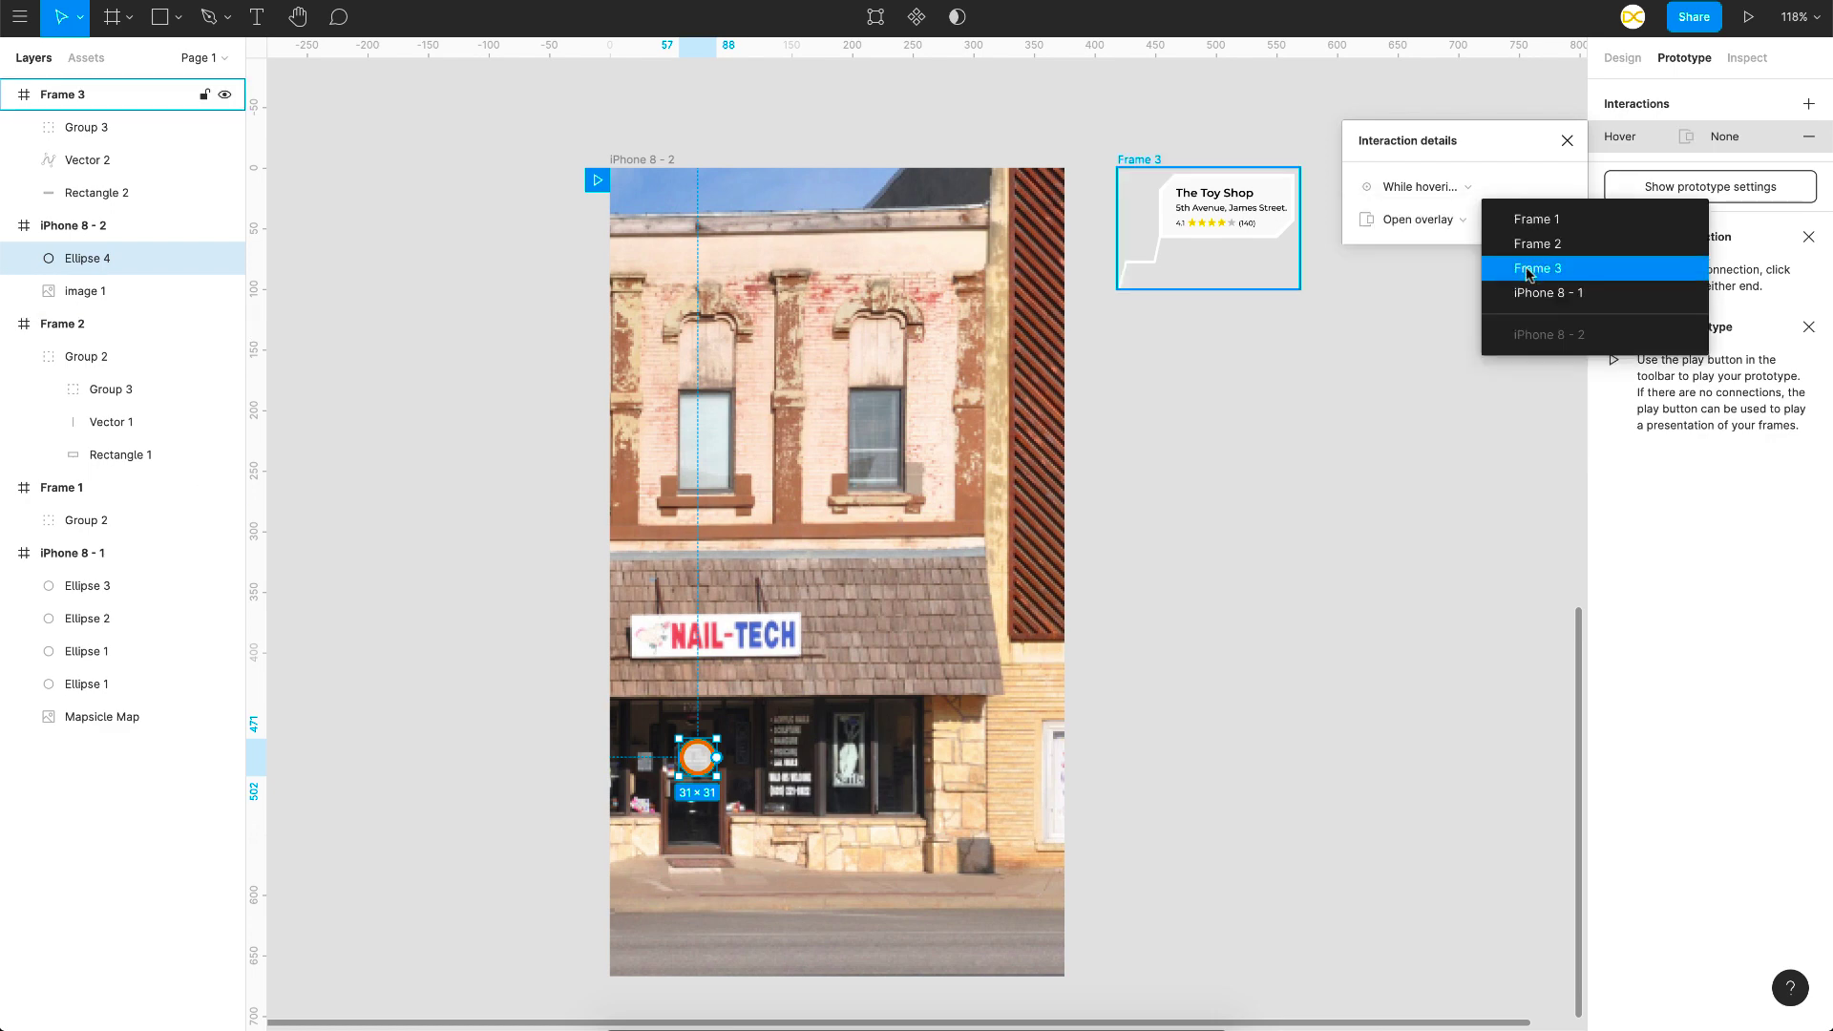
left_click(1528, 277)
Step: Place the overlay manually above the pin, close on outside click, and Dissolve over 300 ms
left_click(1379, 303)
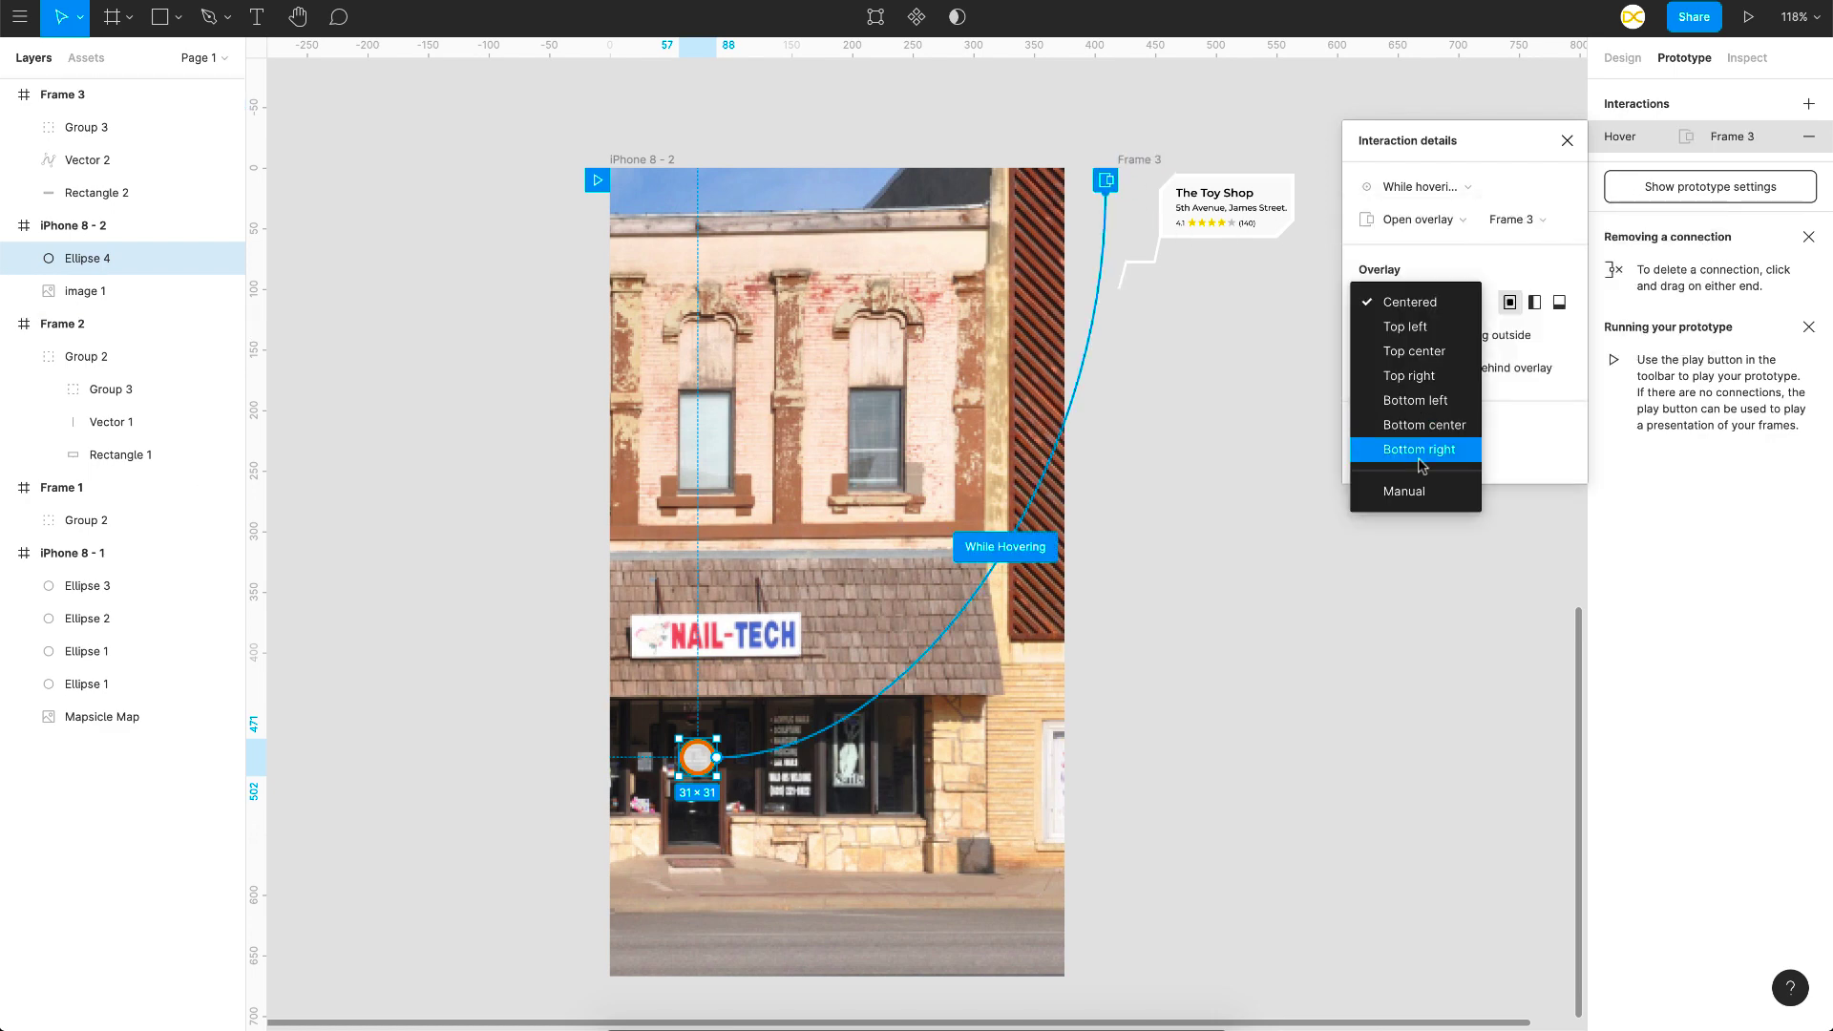
left_click(1411, 489)
left_click_drag(904, 577, 902, 577)
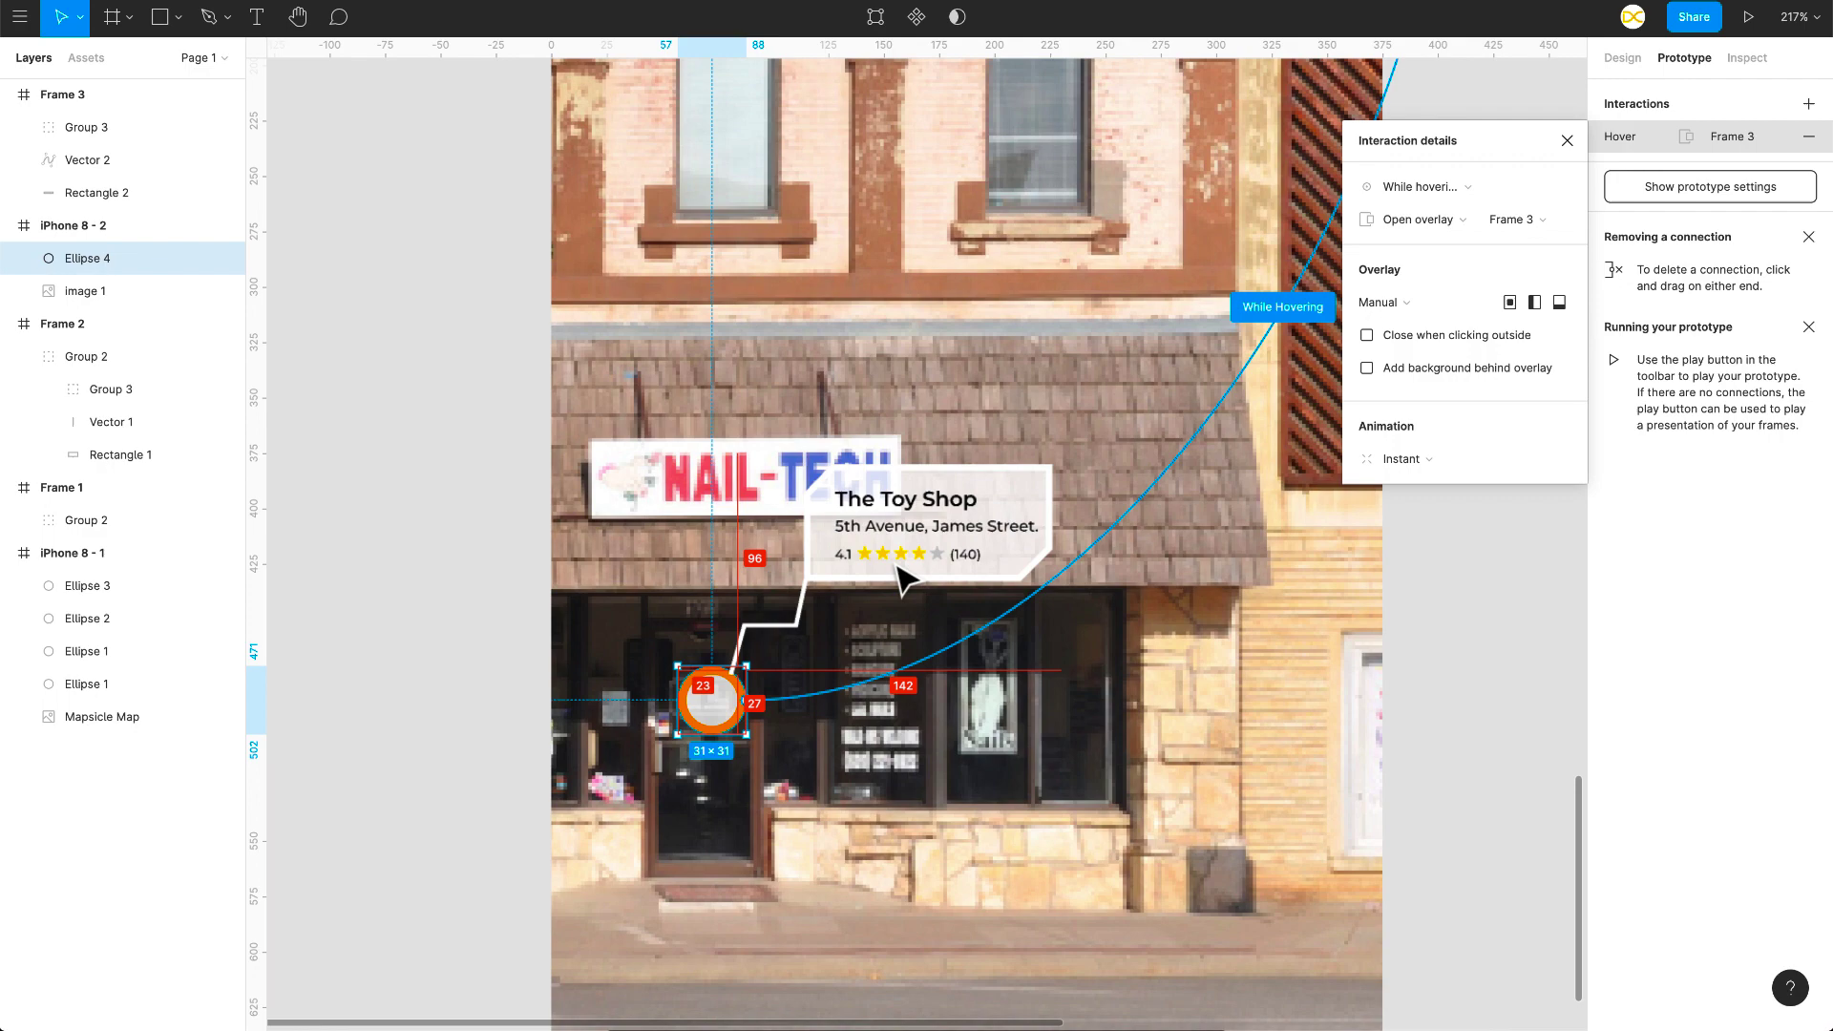
left_click(1366, 335)
left_click(1405, 459)
left_click(1408, 482)
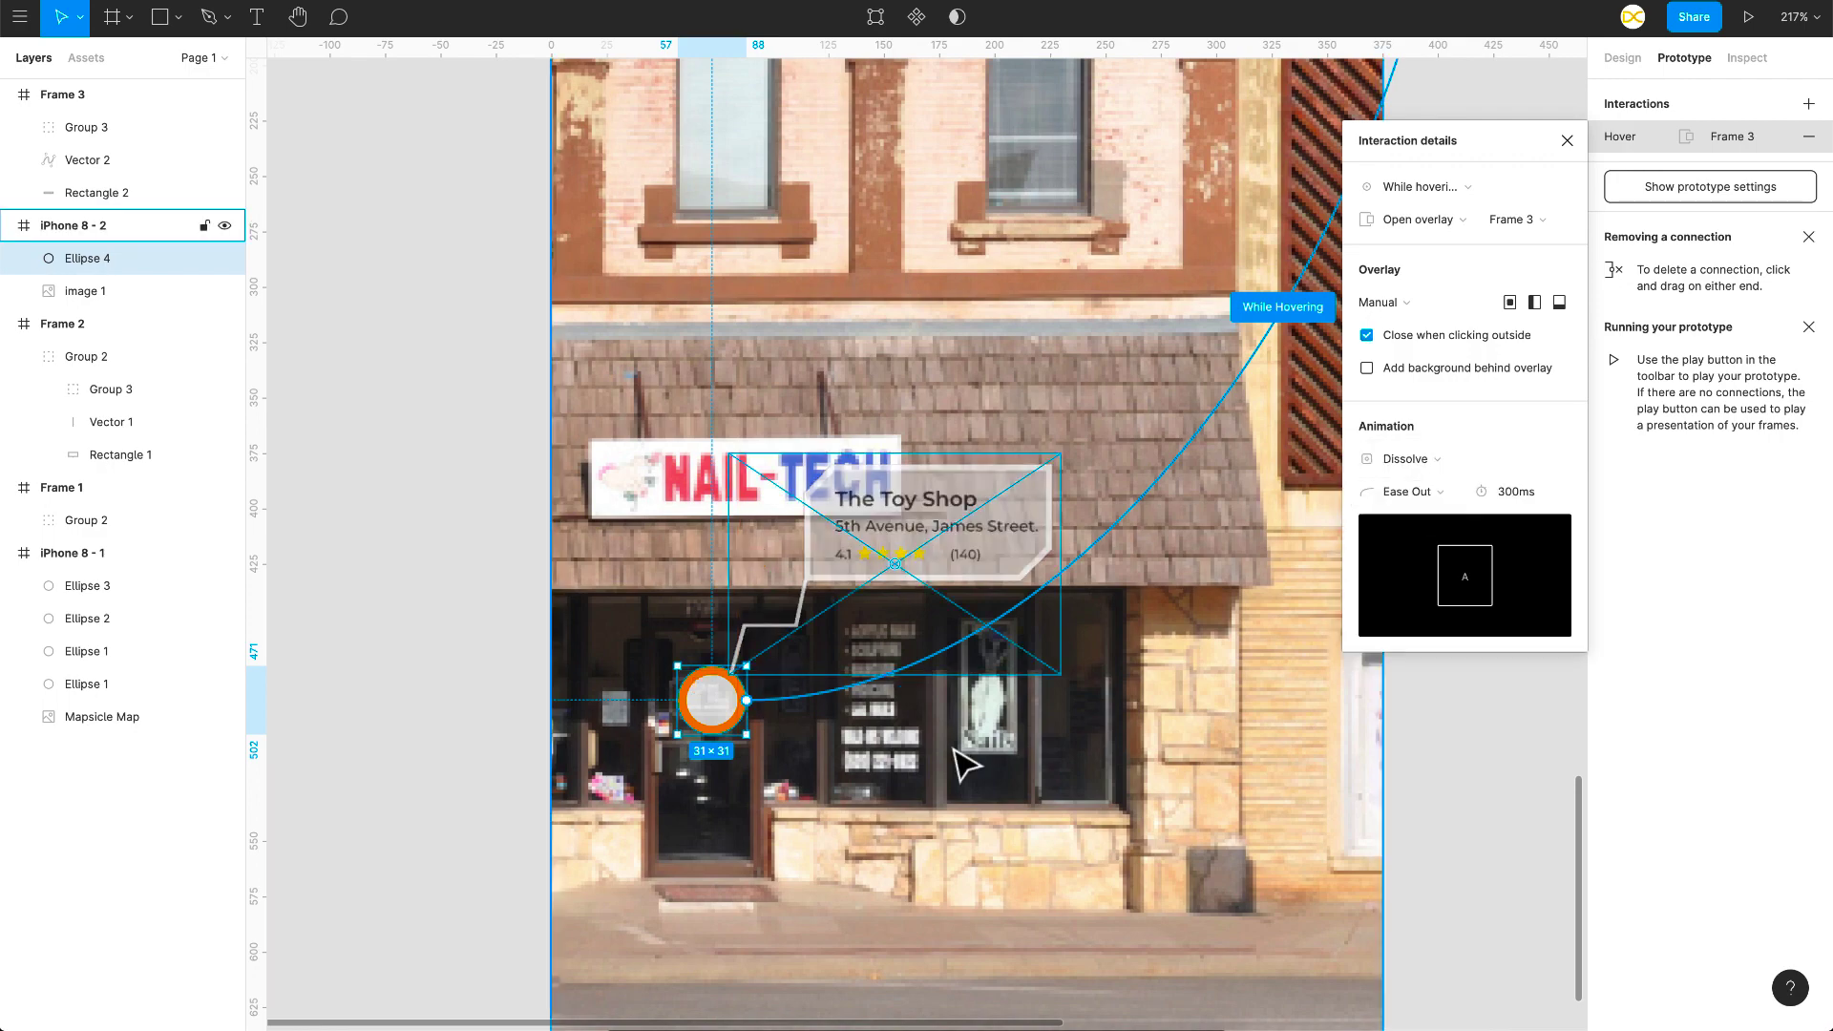
scroll(806, 829, "down", 5)
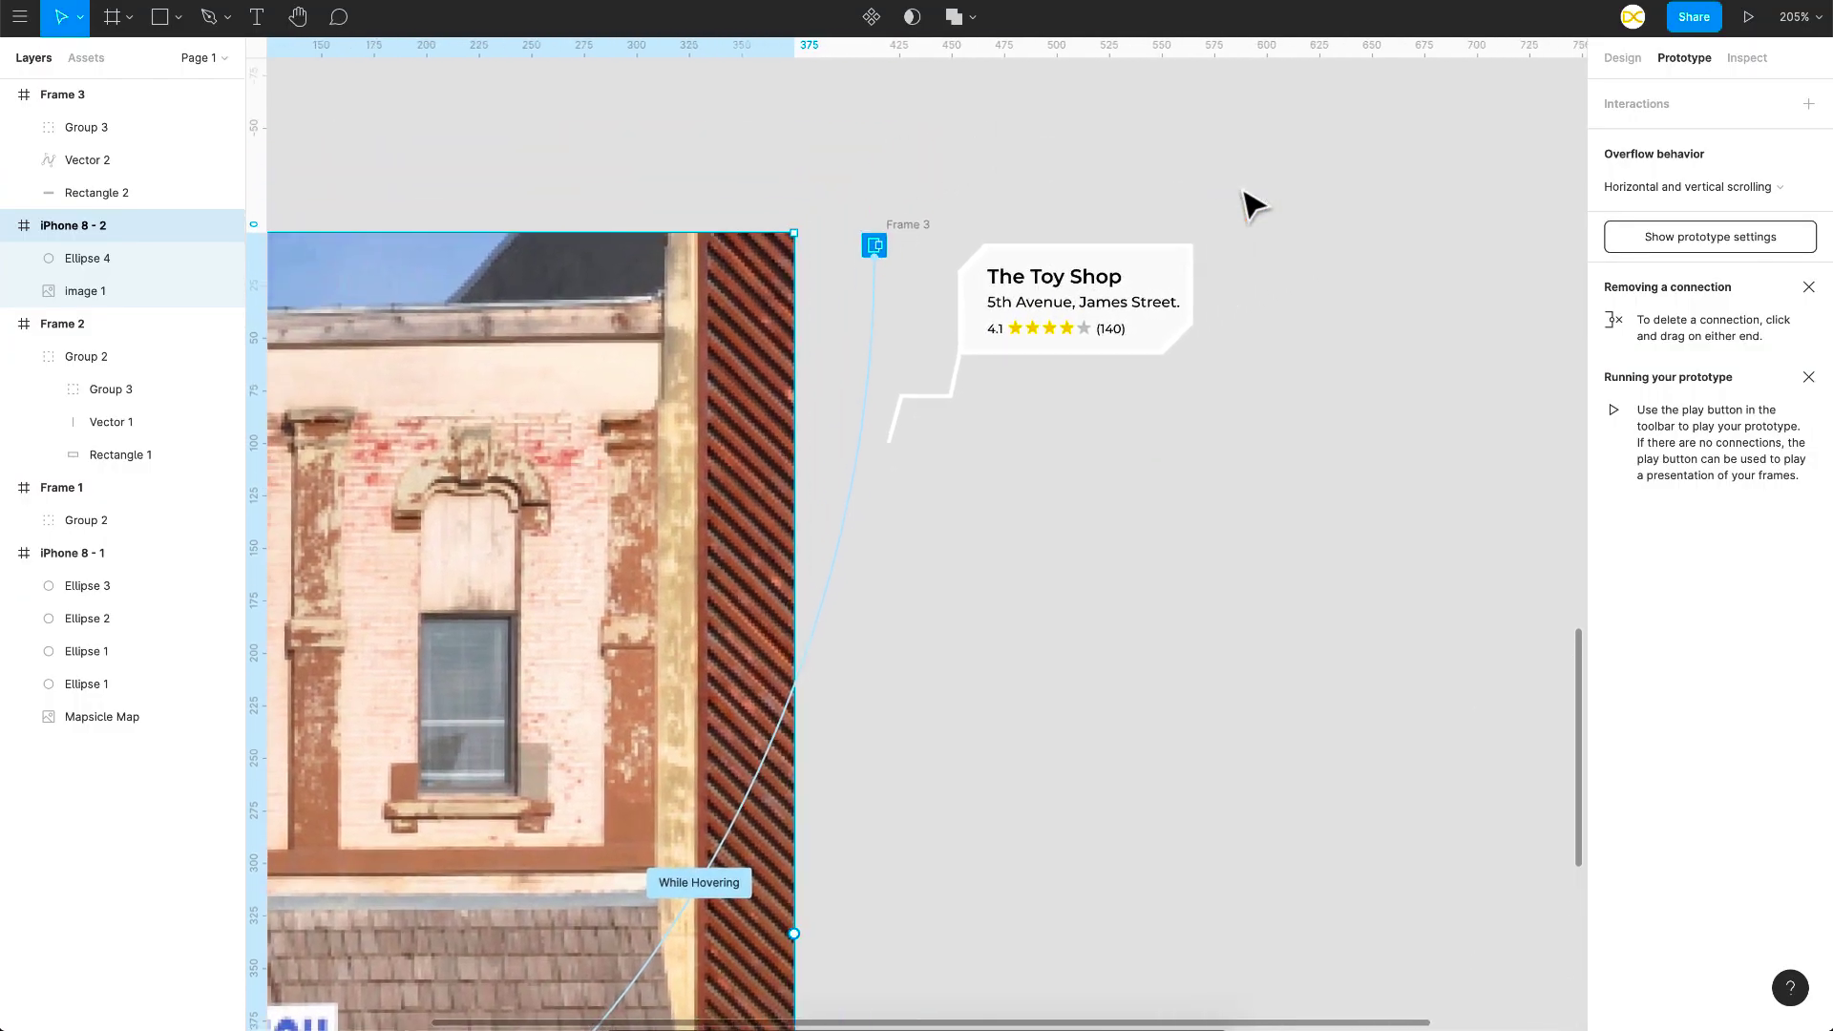
Step: Scroll the canvas back to iPhone 8 - 2 beside the Frame 3 Toy Shop callout
scroll(1244, 193, "right", 1)
scroll(1243, 193, "up", 1)
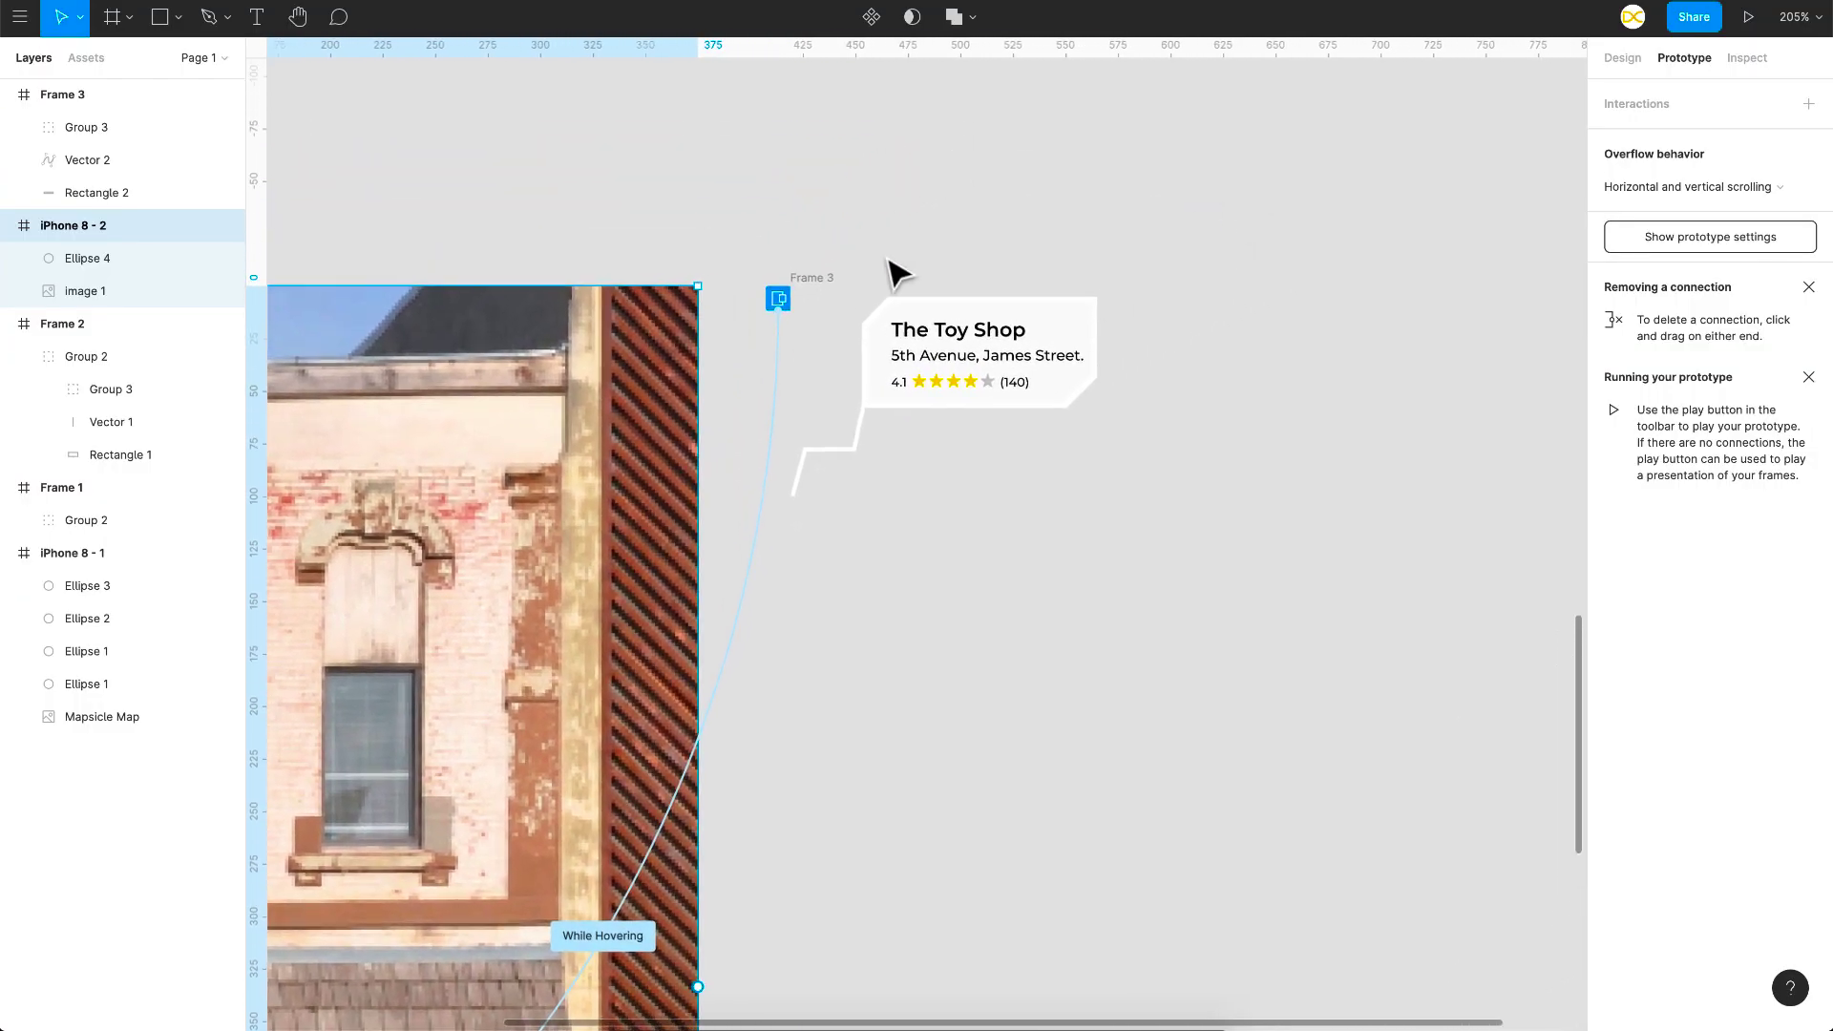
Step: Group the Toy Shop card's box and text, convert the group to a frame, and enable Clip content
left_click(806, 277)
scroll(970, 286, "up", 2)
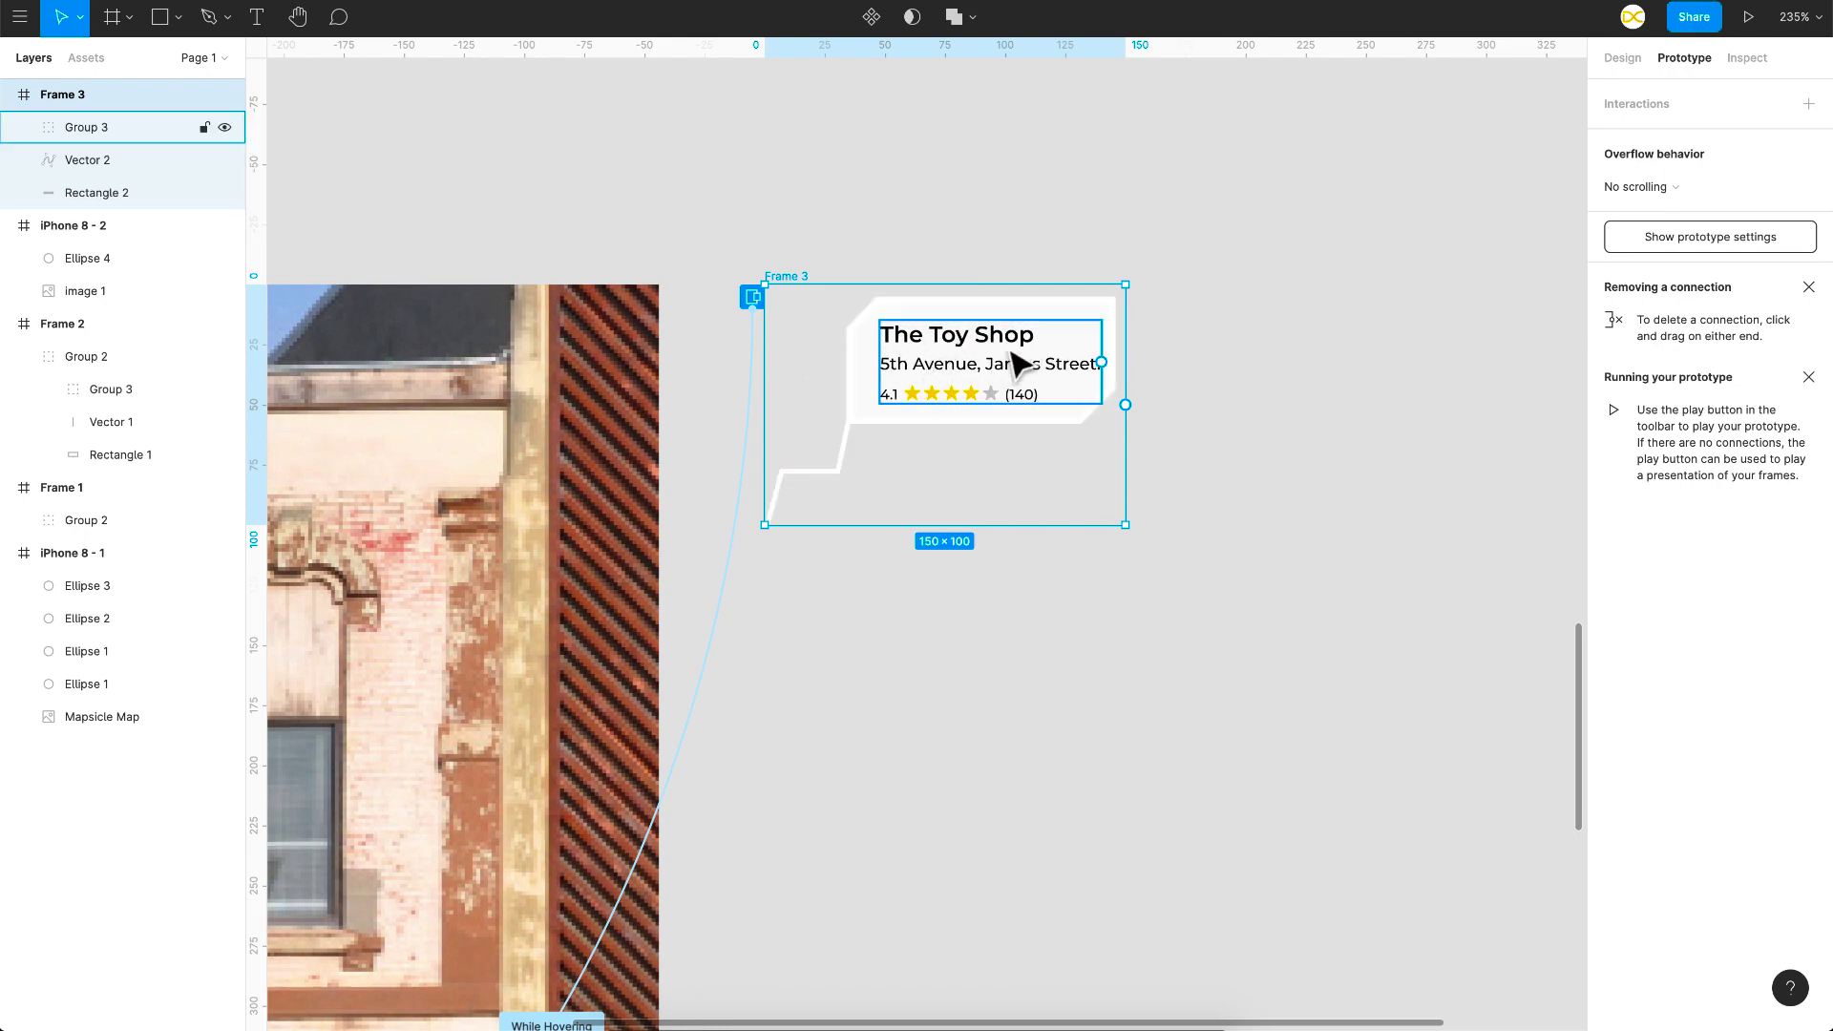
scroll(1000, 366, "up", 3)
left_click_drag(1284, 276, 804, 496)
key("ctrl+g")
right_click(899, 349)
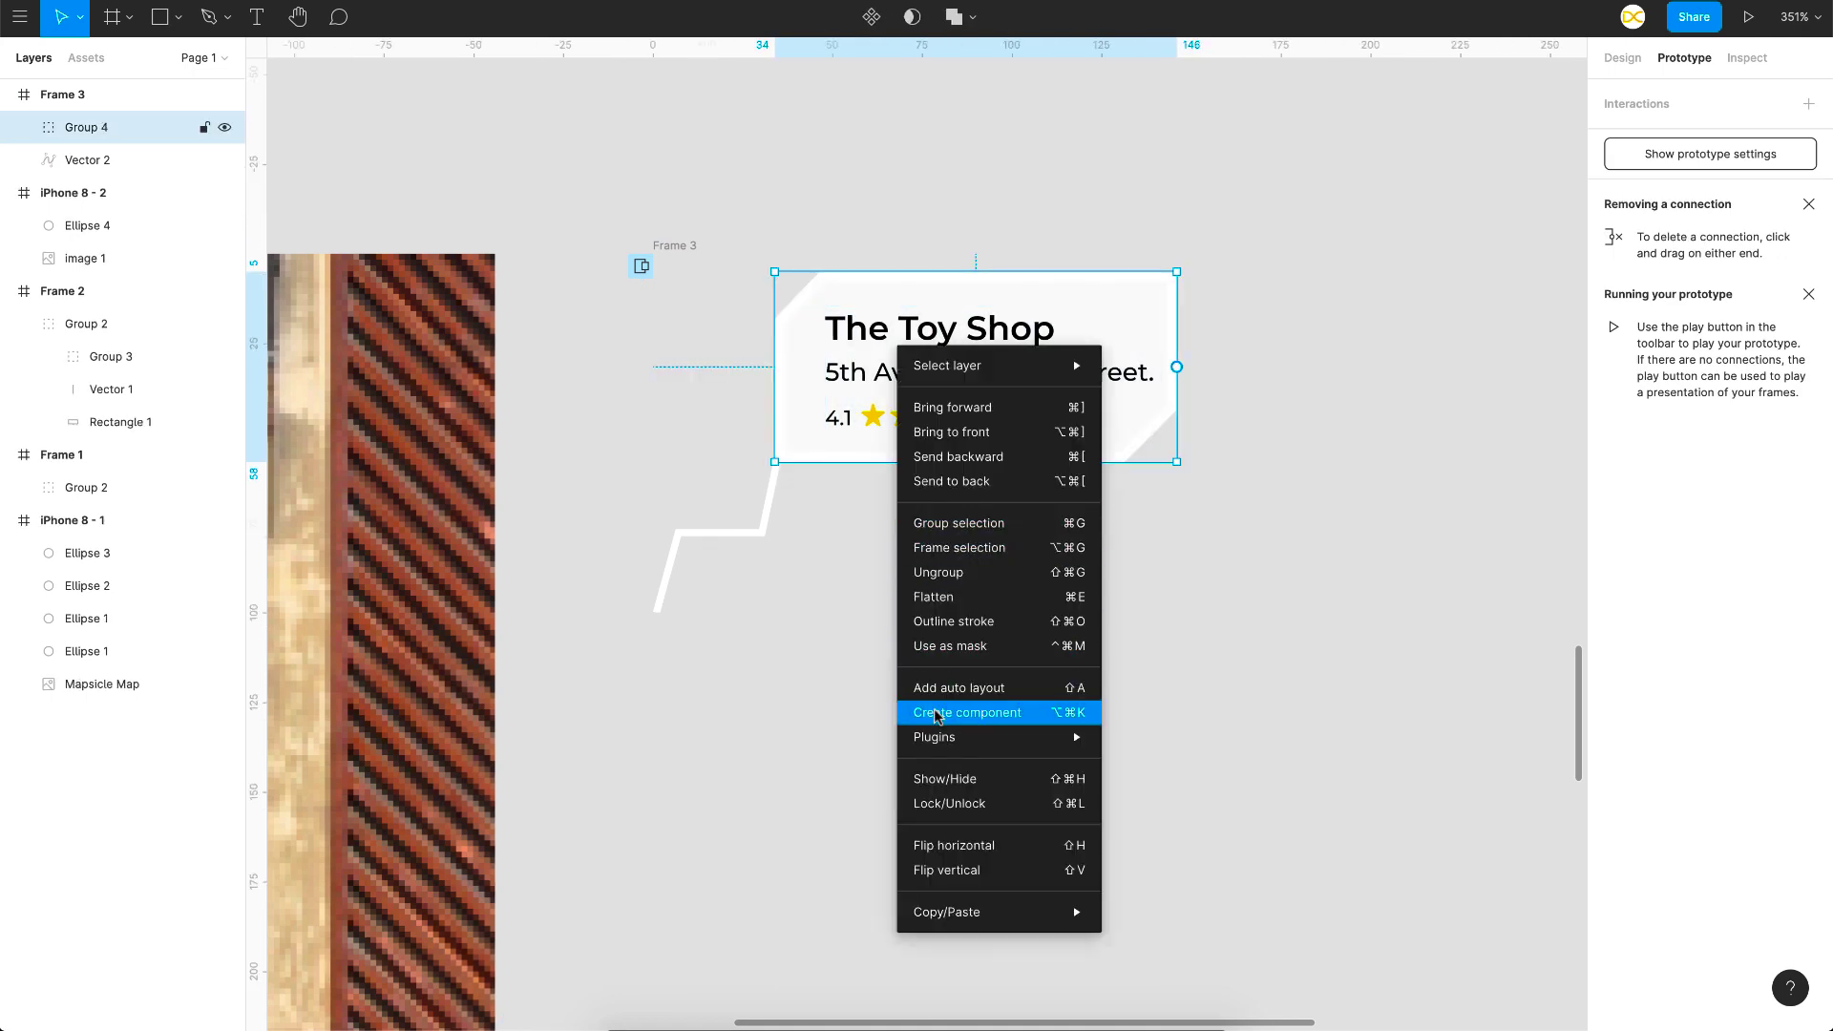
left_click(944, 552)
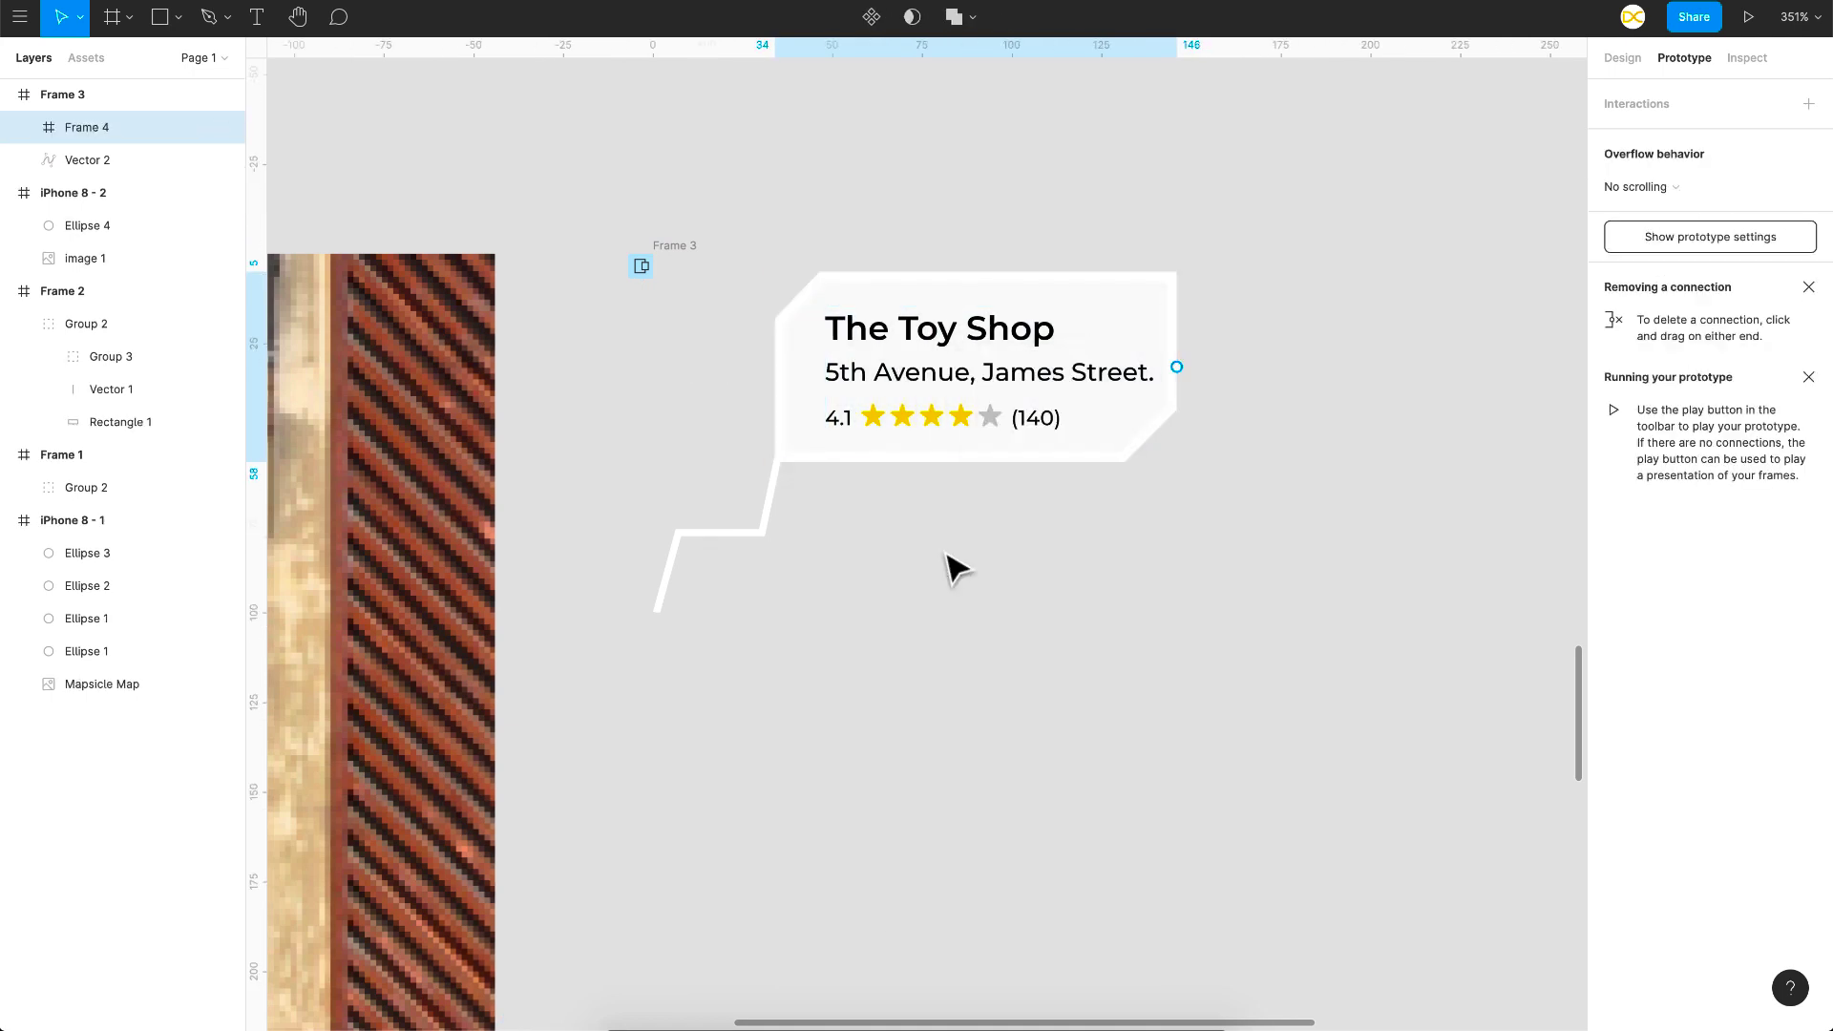
left_click(1613, 57)
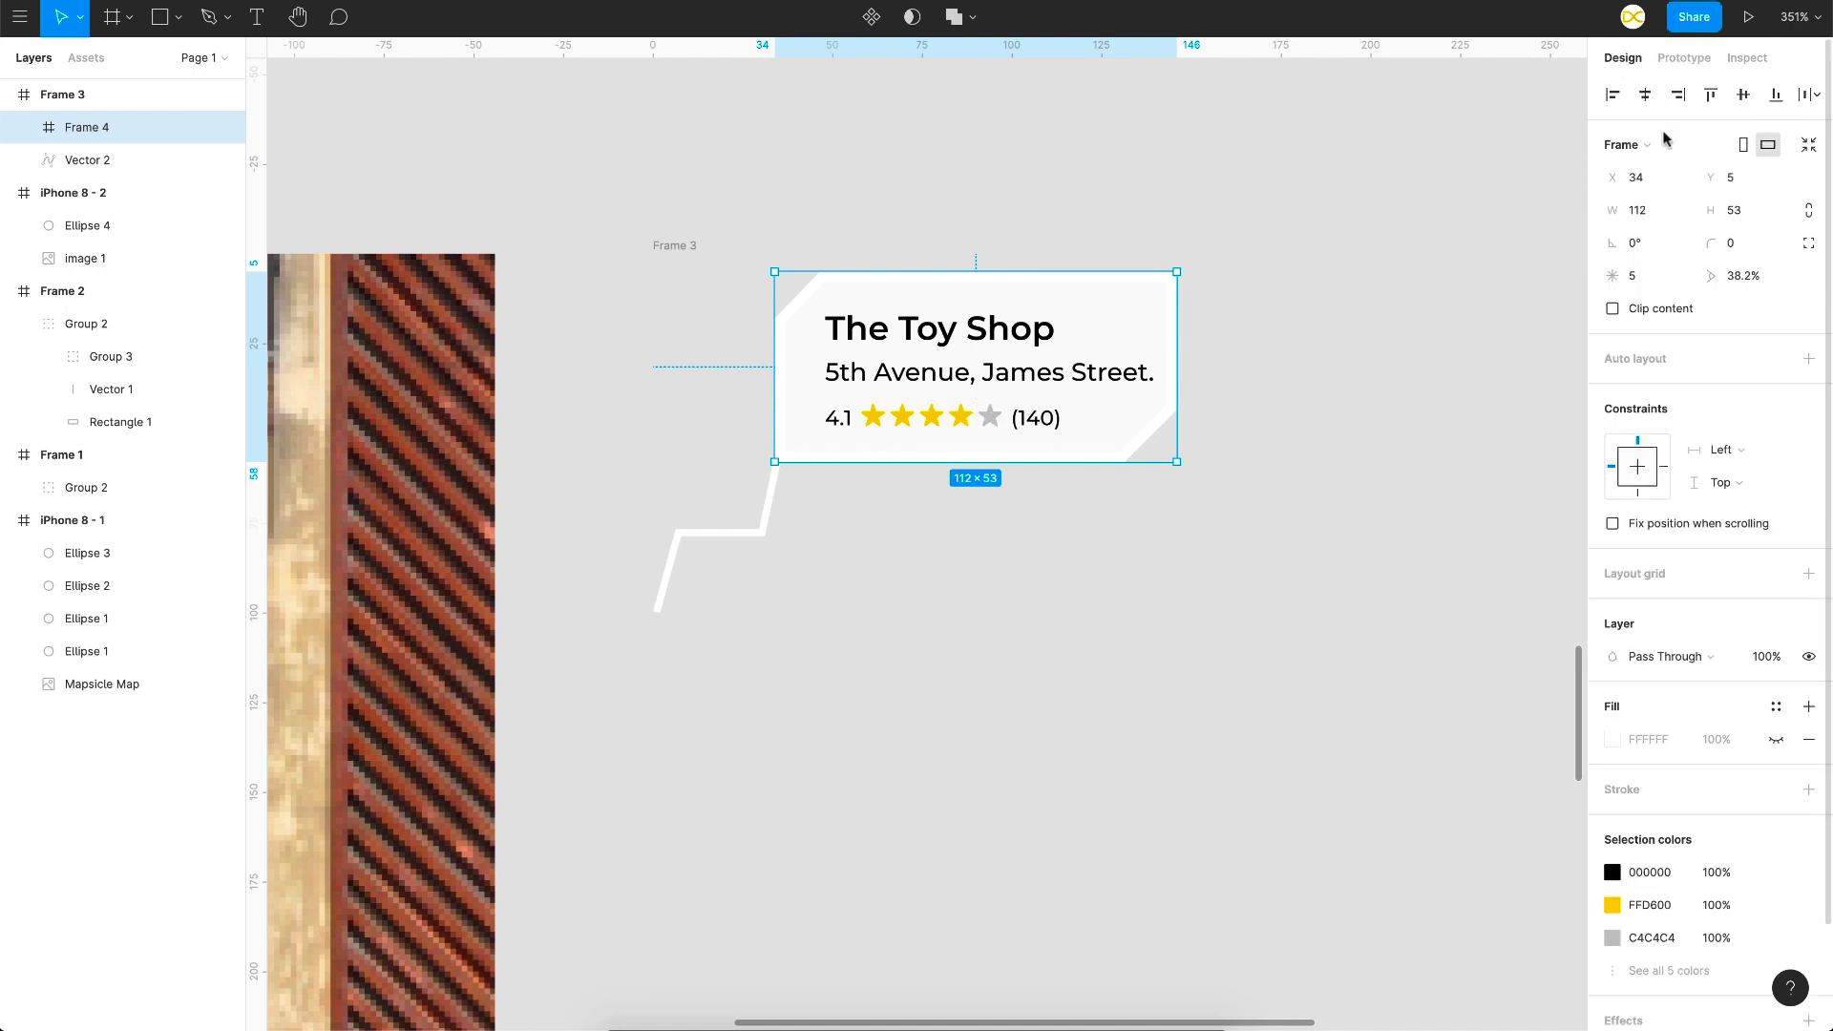
left_click(1611, 308)
left_click(679, 248)
Step: Duplicate the callout as Frame 4, then shift the original's Group 4 left to X -120
key("ctrl+d")
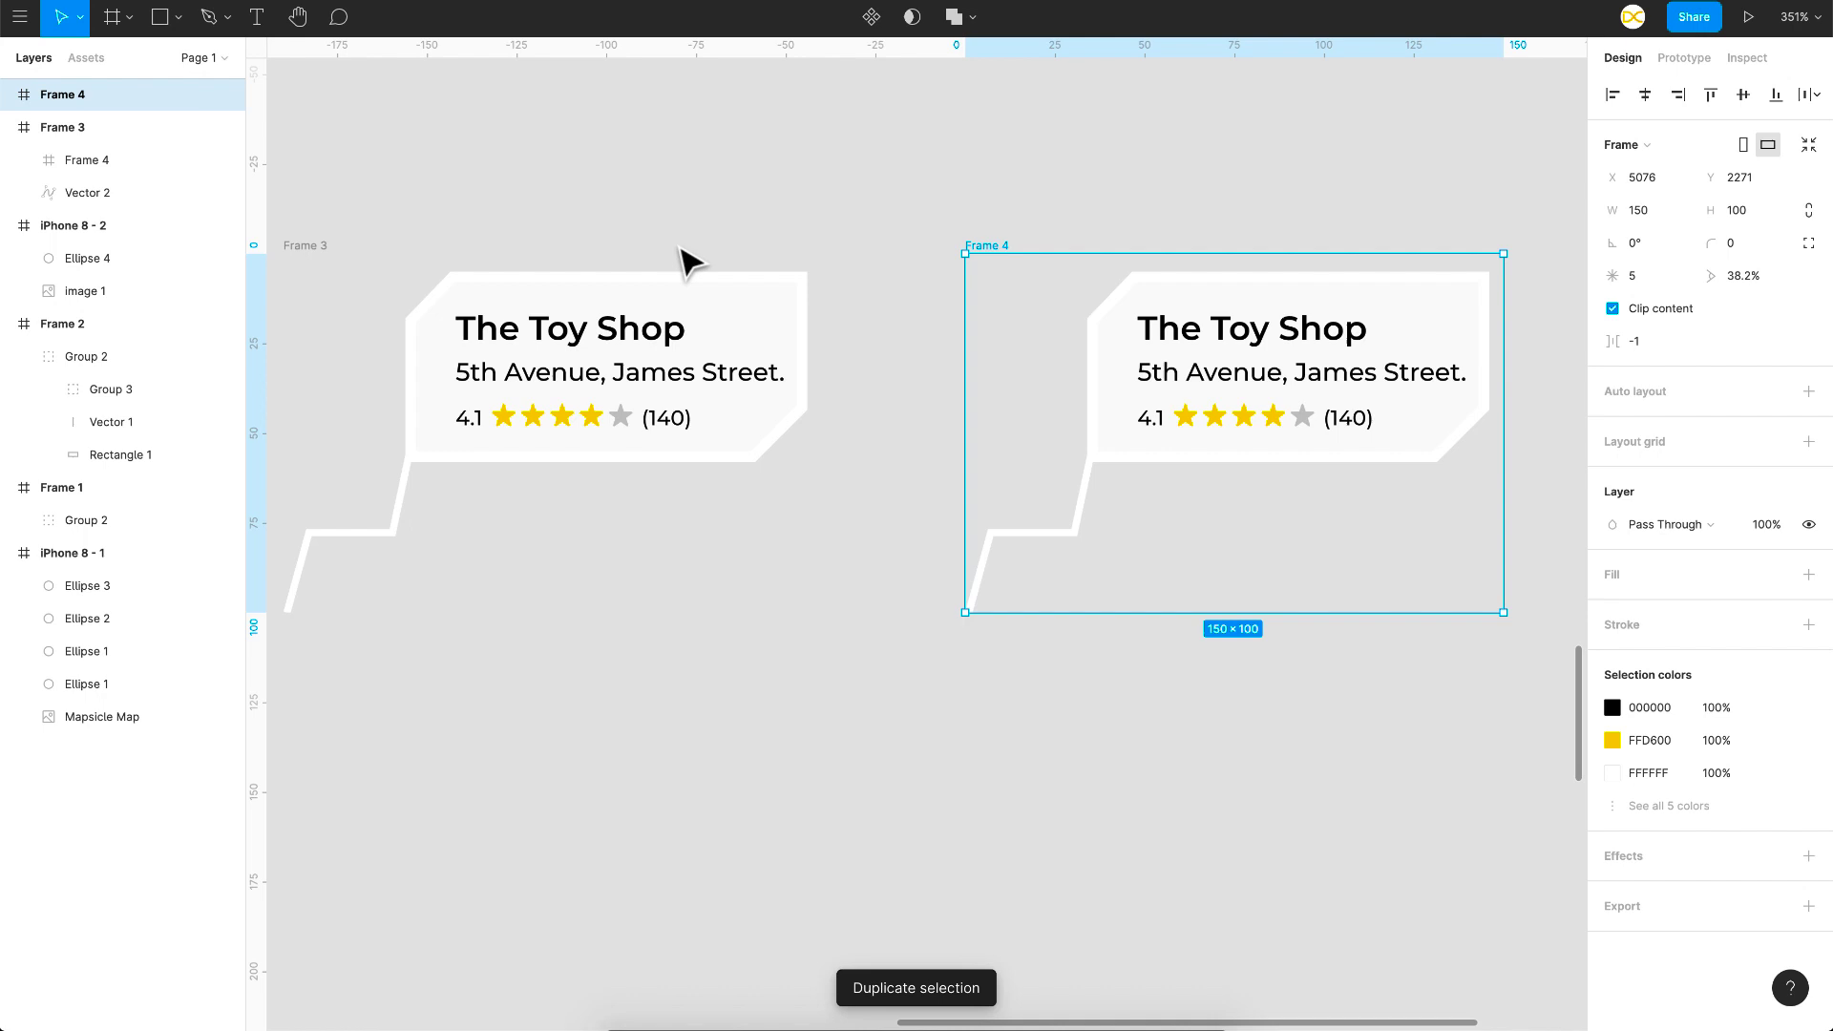
left_click(831, 413)
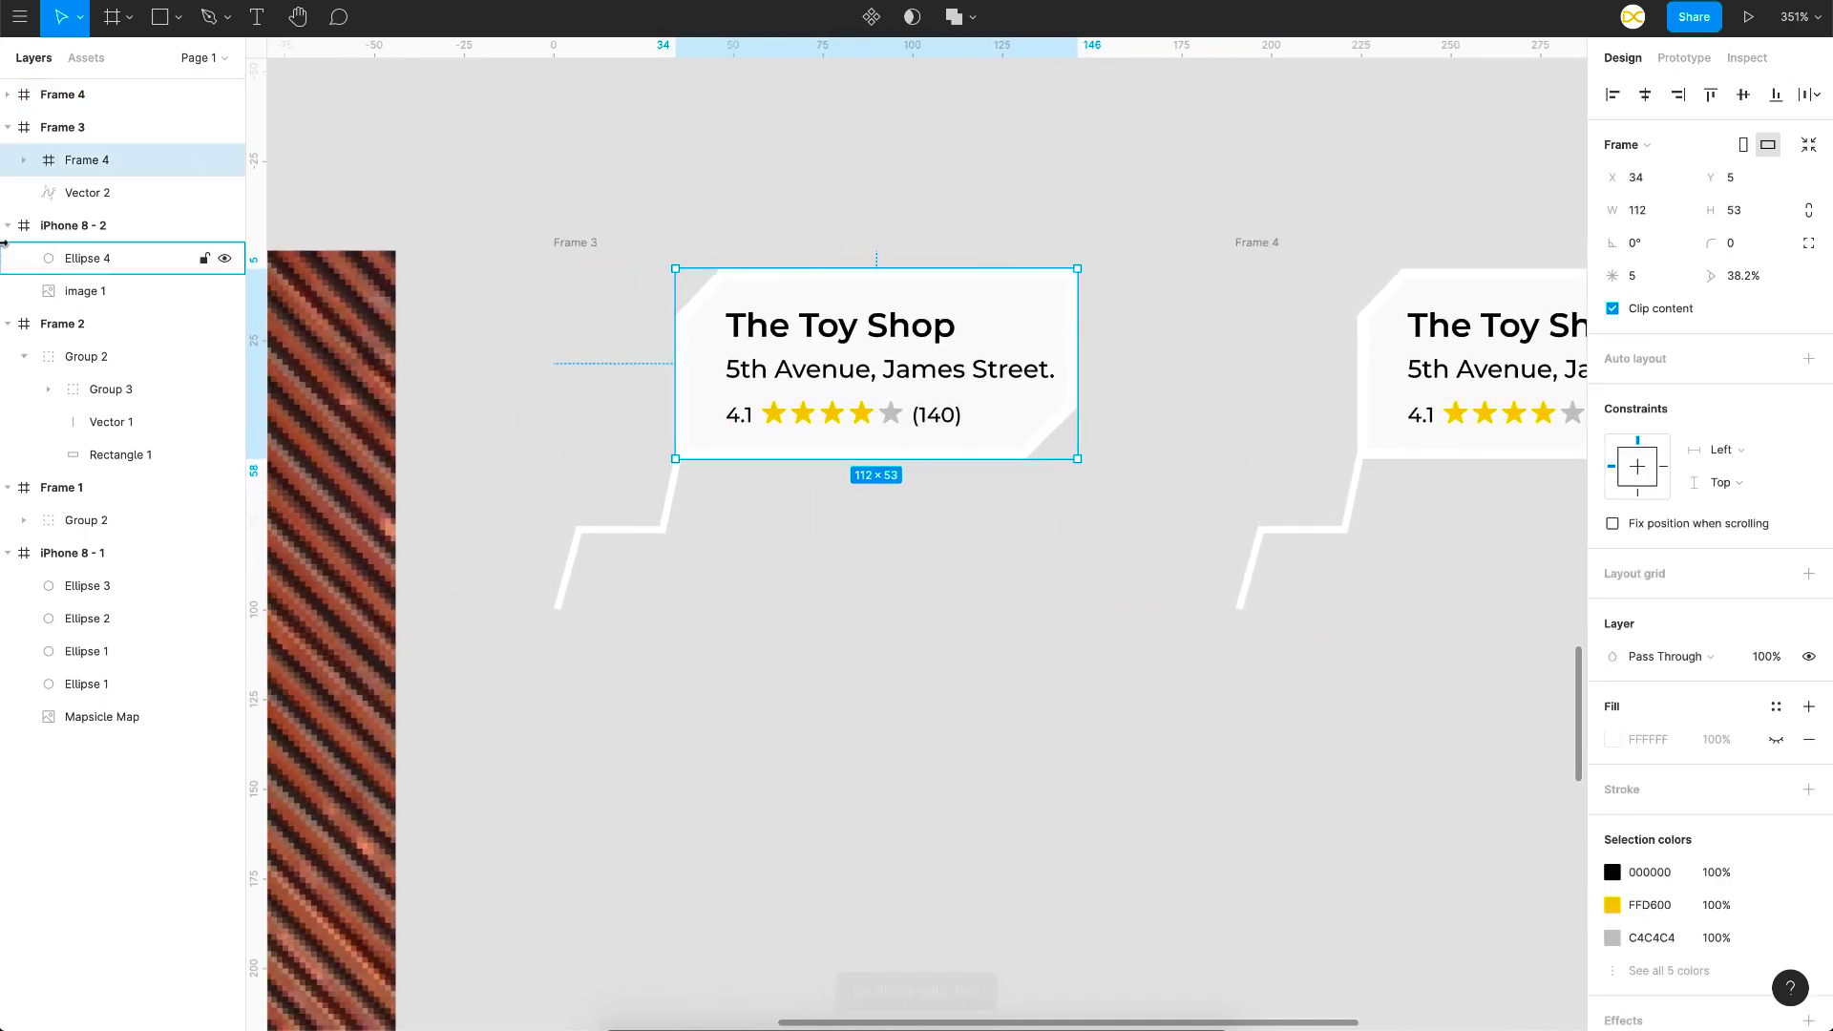
left_click(24, 163)
left_click(94, 195)
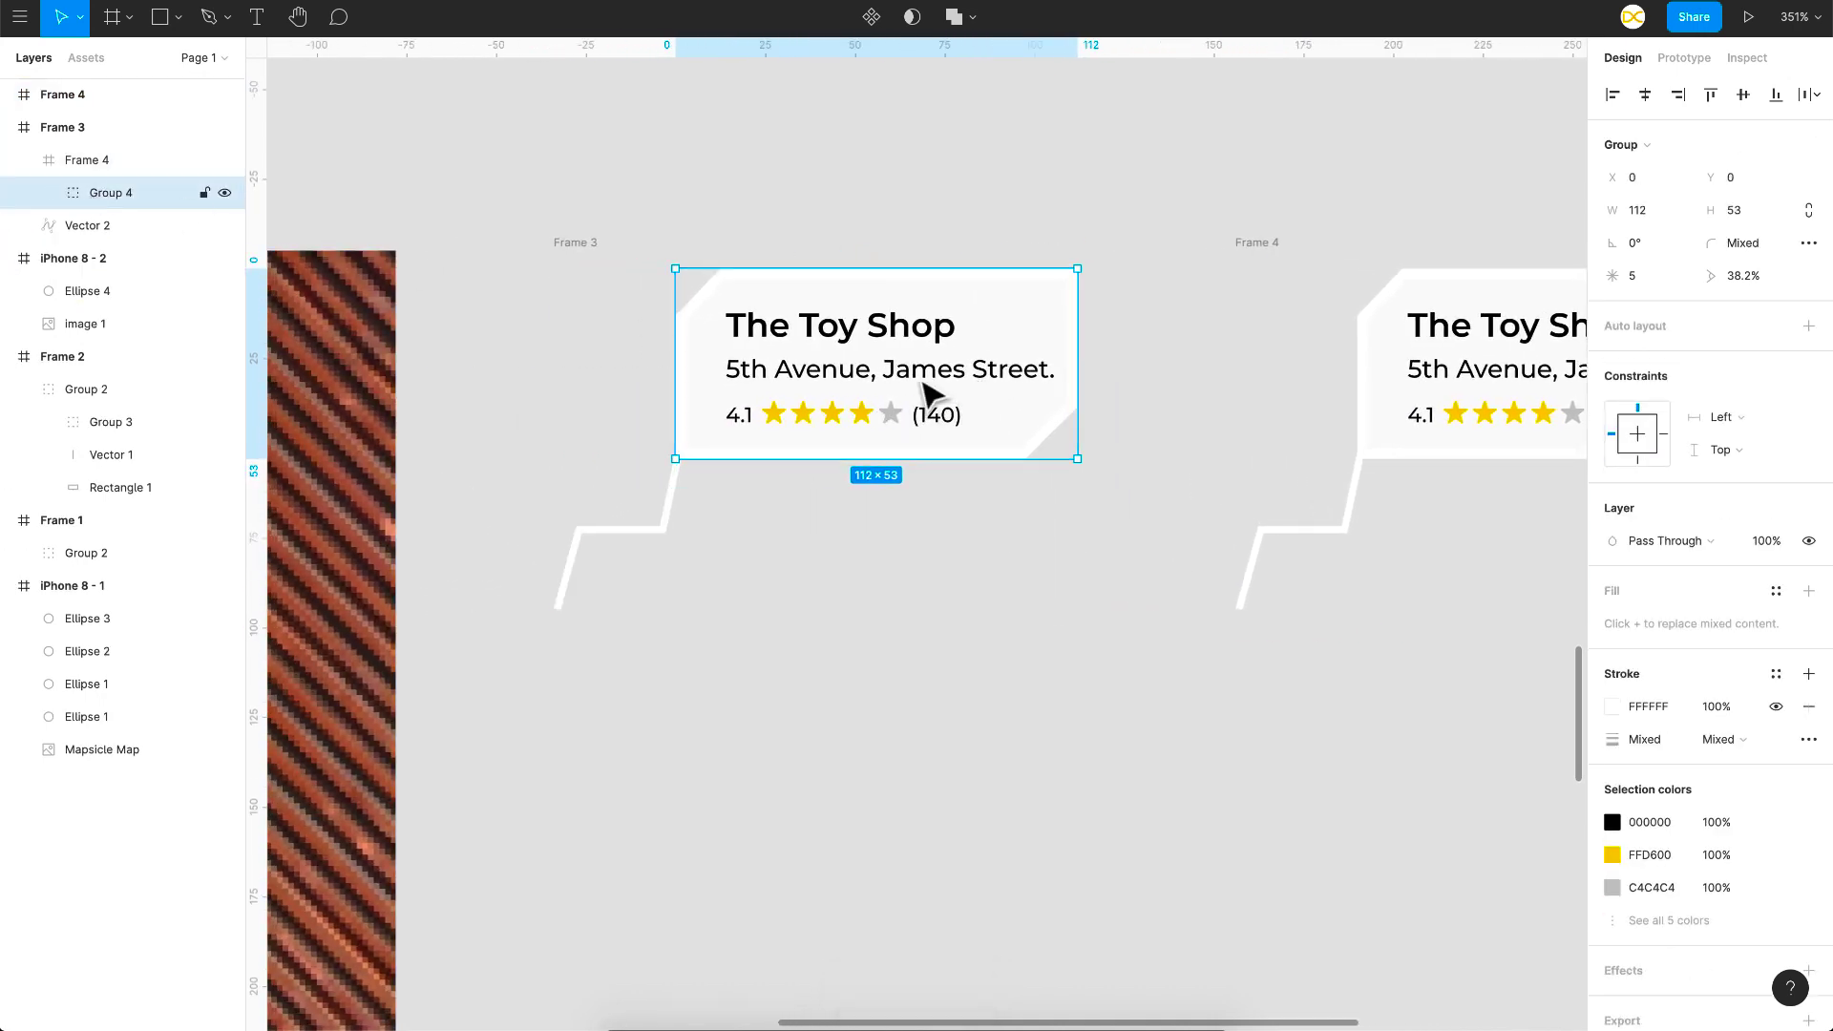
key("shift+Left")
key("shift+Left")
key("shift+Left")
key("shift+Left")
key("shift+Left")
key("shift+Left")
key("shift+Left")
key("shift+Left")
key("shift+Left")
key("shift+Left")
key("shift+Left")
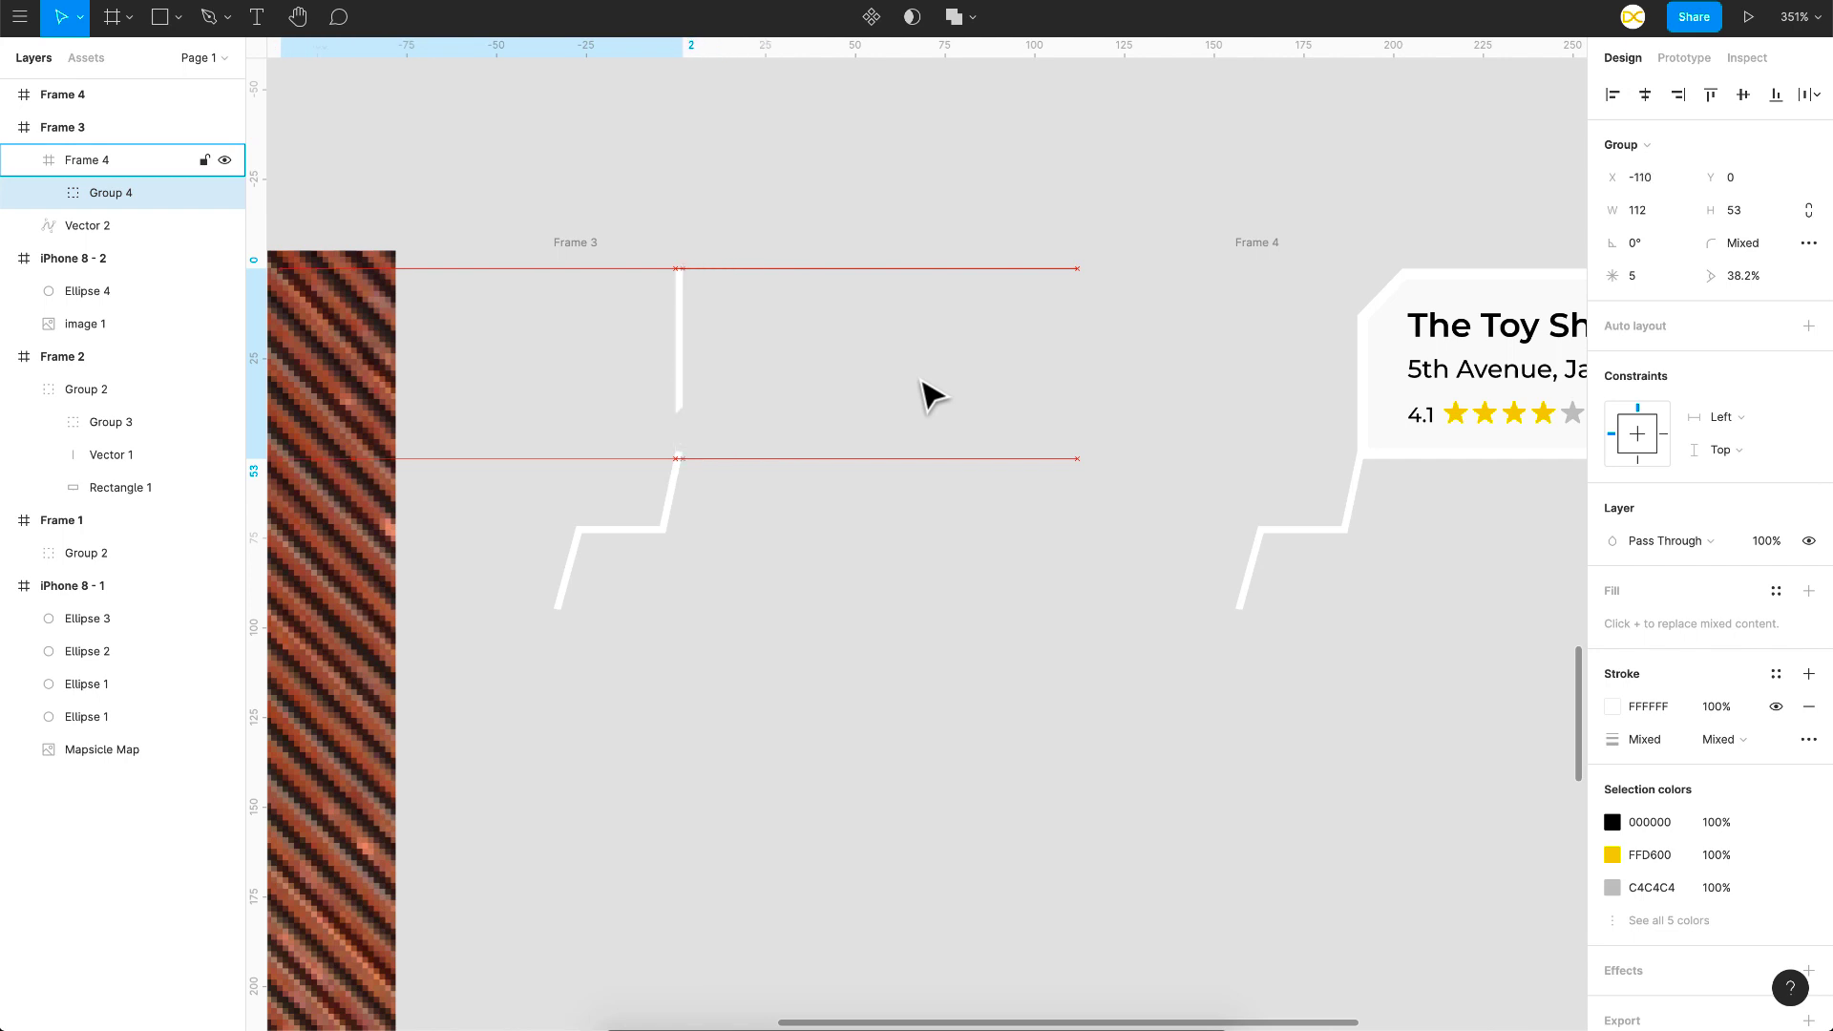
key("shift+Left")
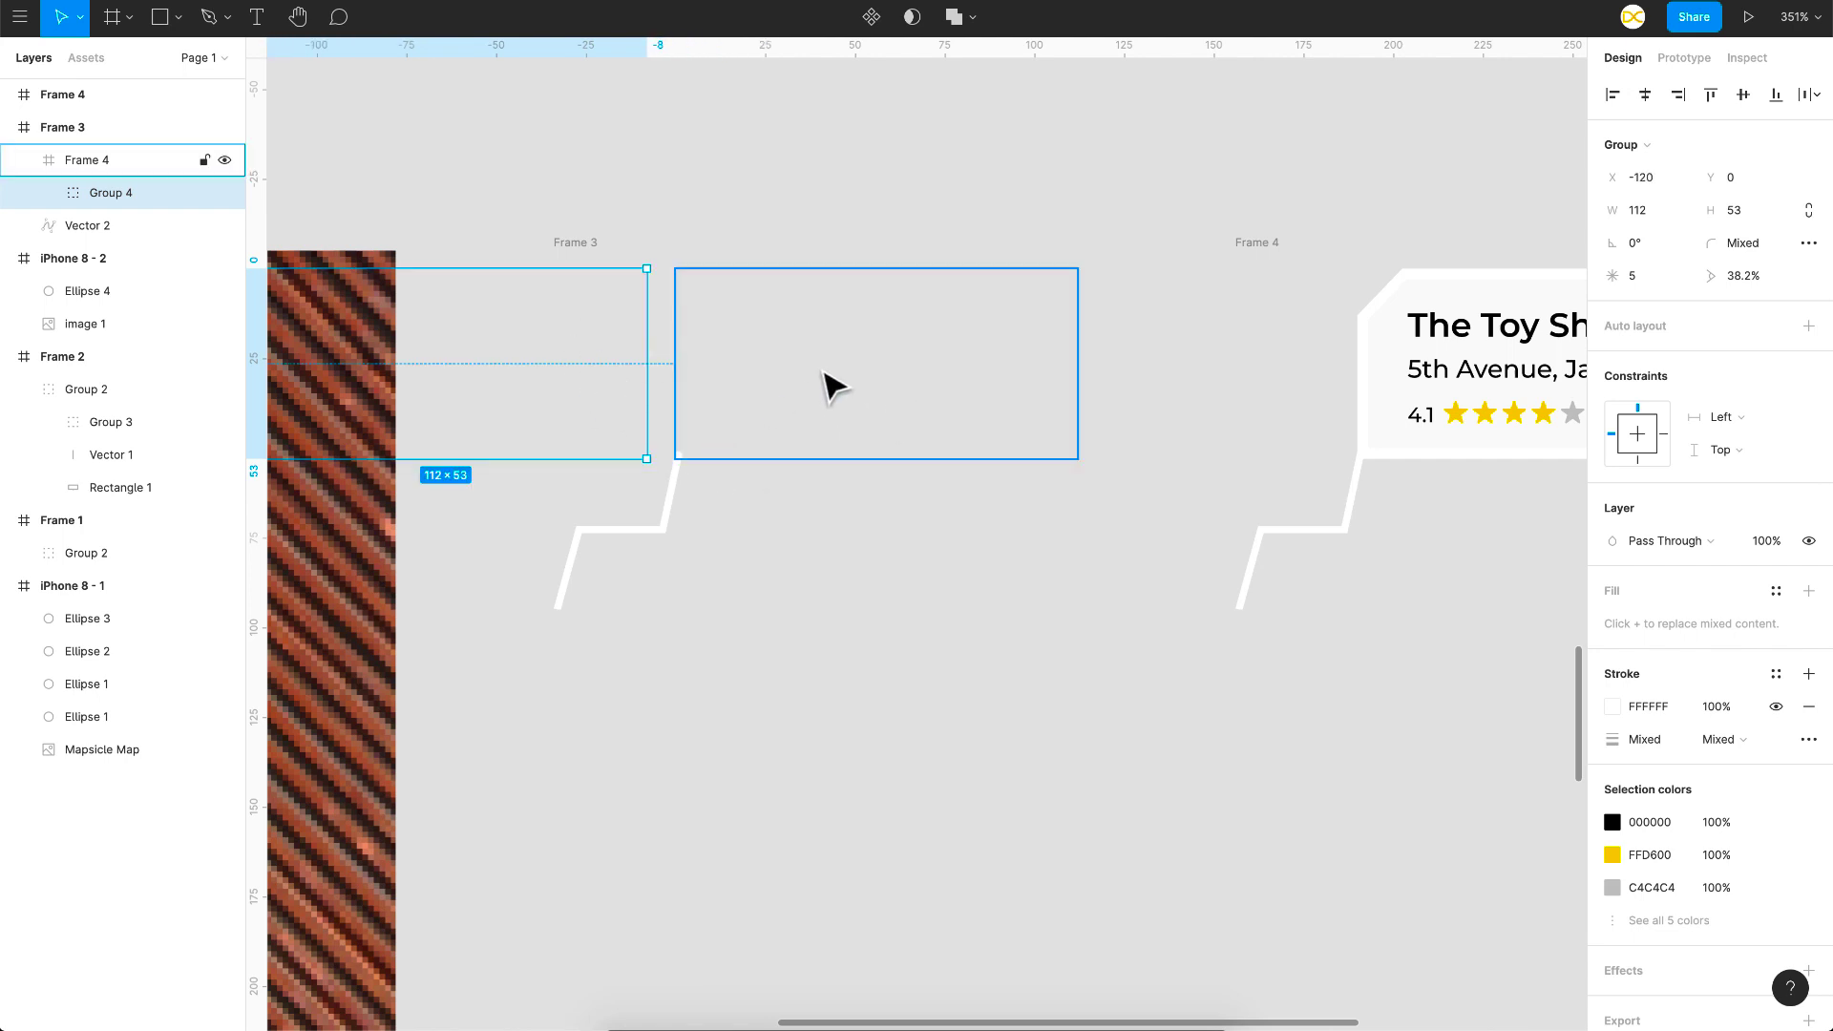
scroll(874, 367, "down", 5, "ctrl")
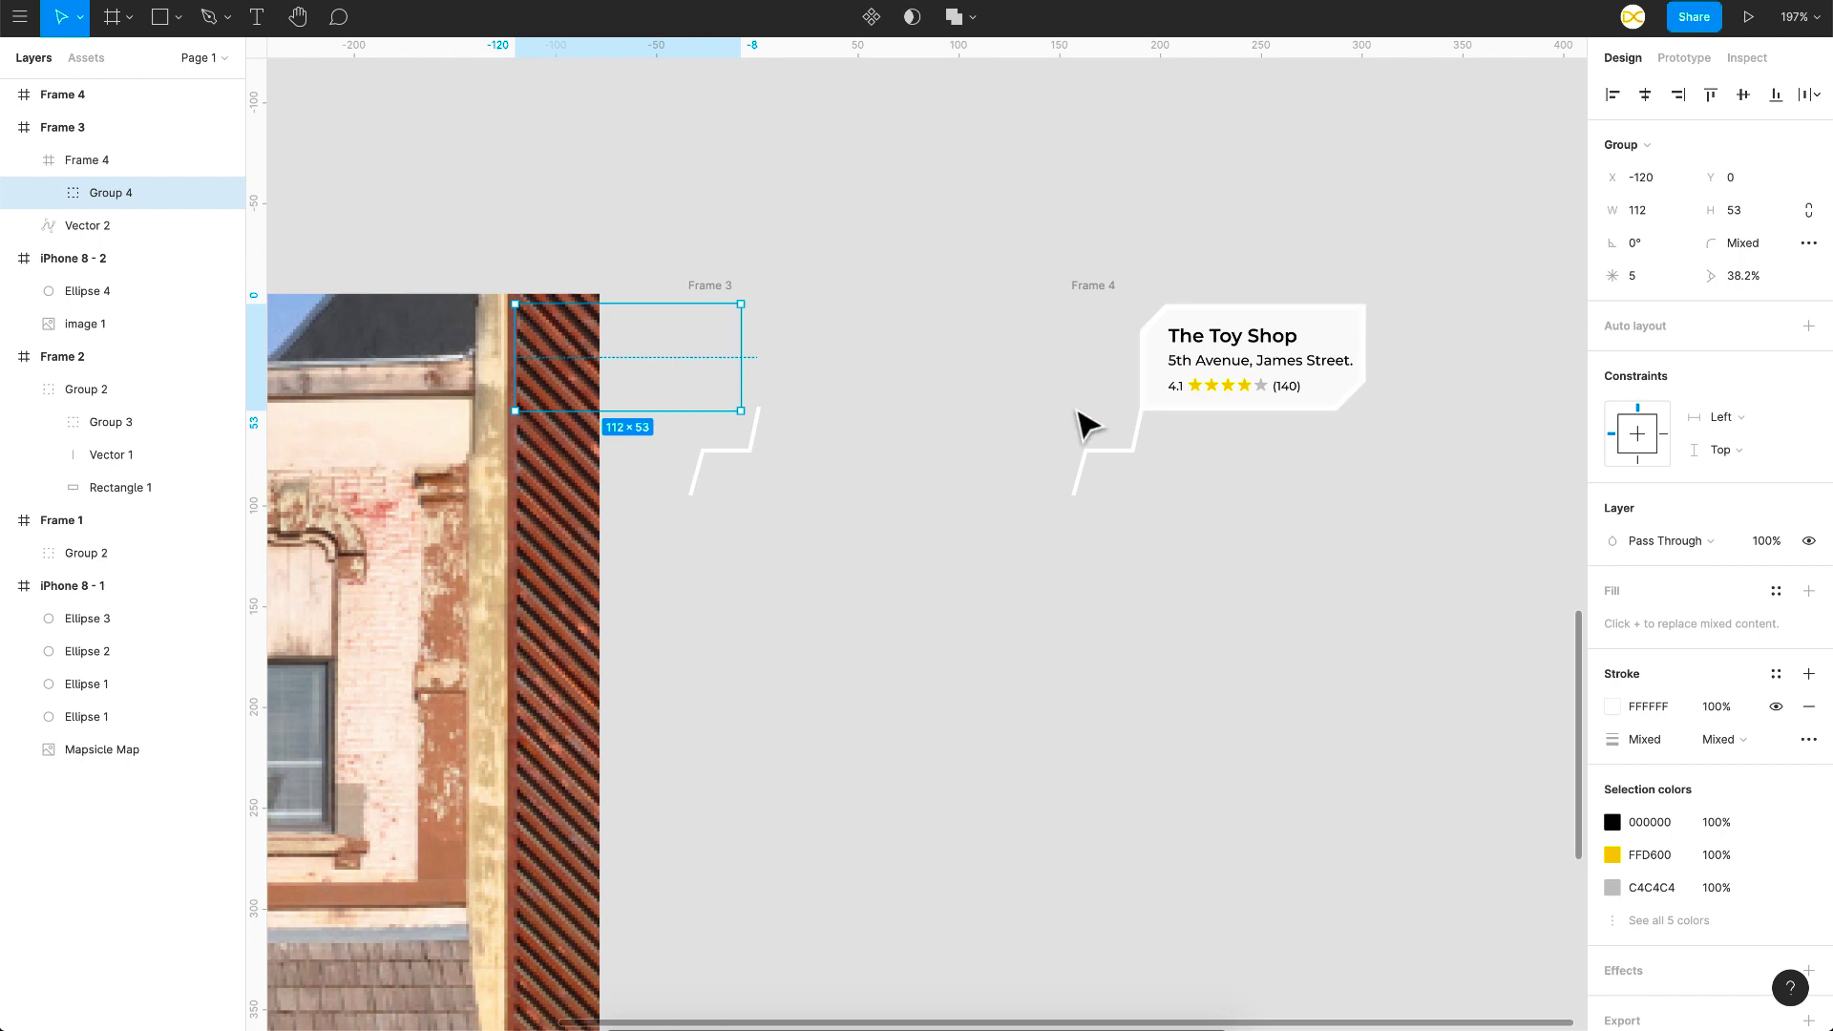
scroll(791, 305, "up", 1)
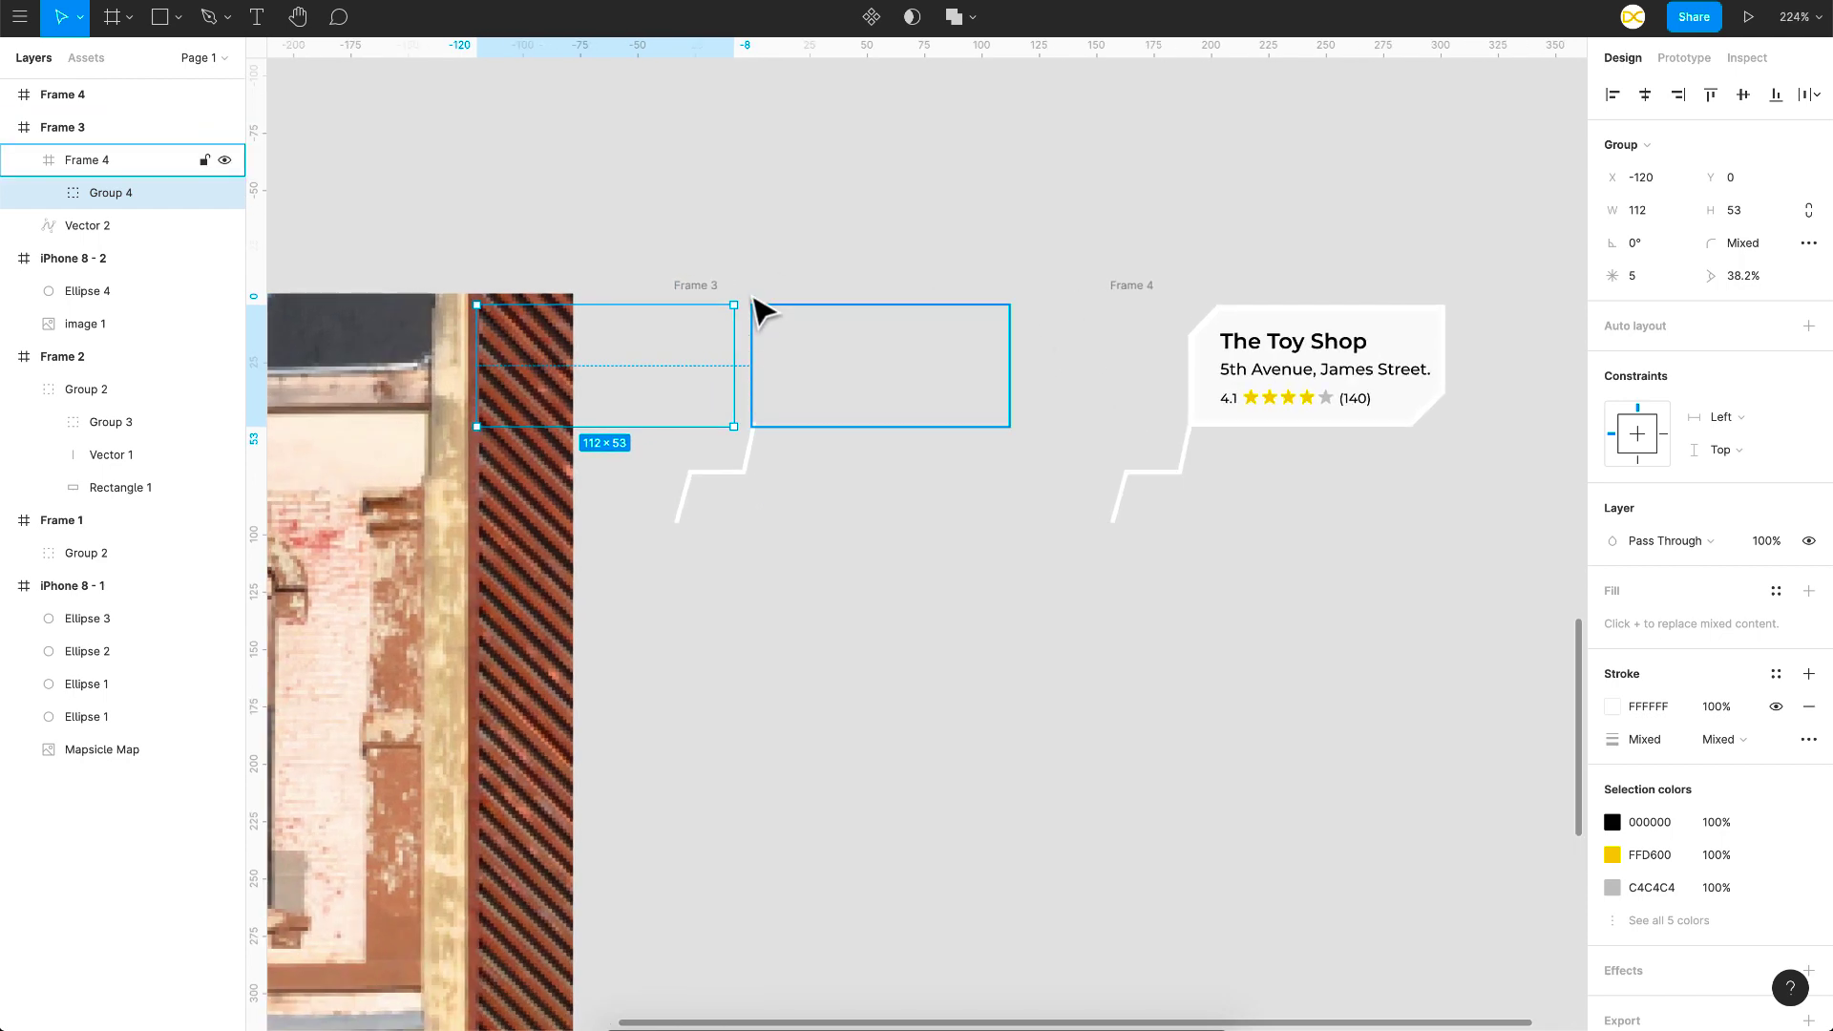
Step: Link Frame 3 to Frame 4 as a Swap overlay using Smart animate, Ease Out, 500ms
left_click(709, 287)
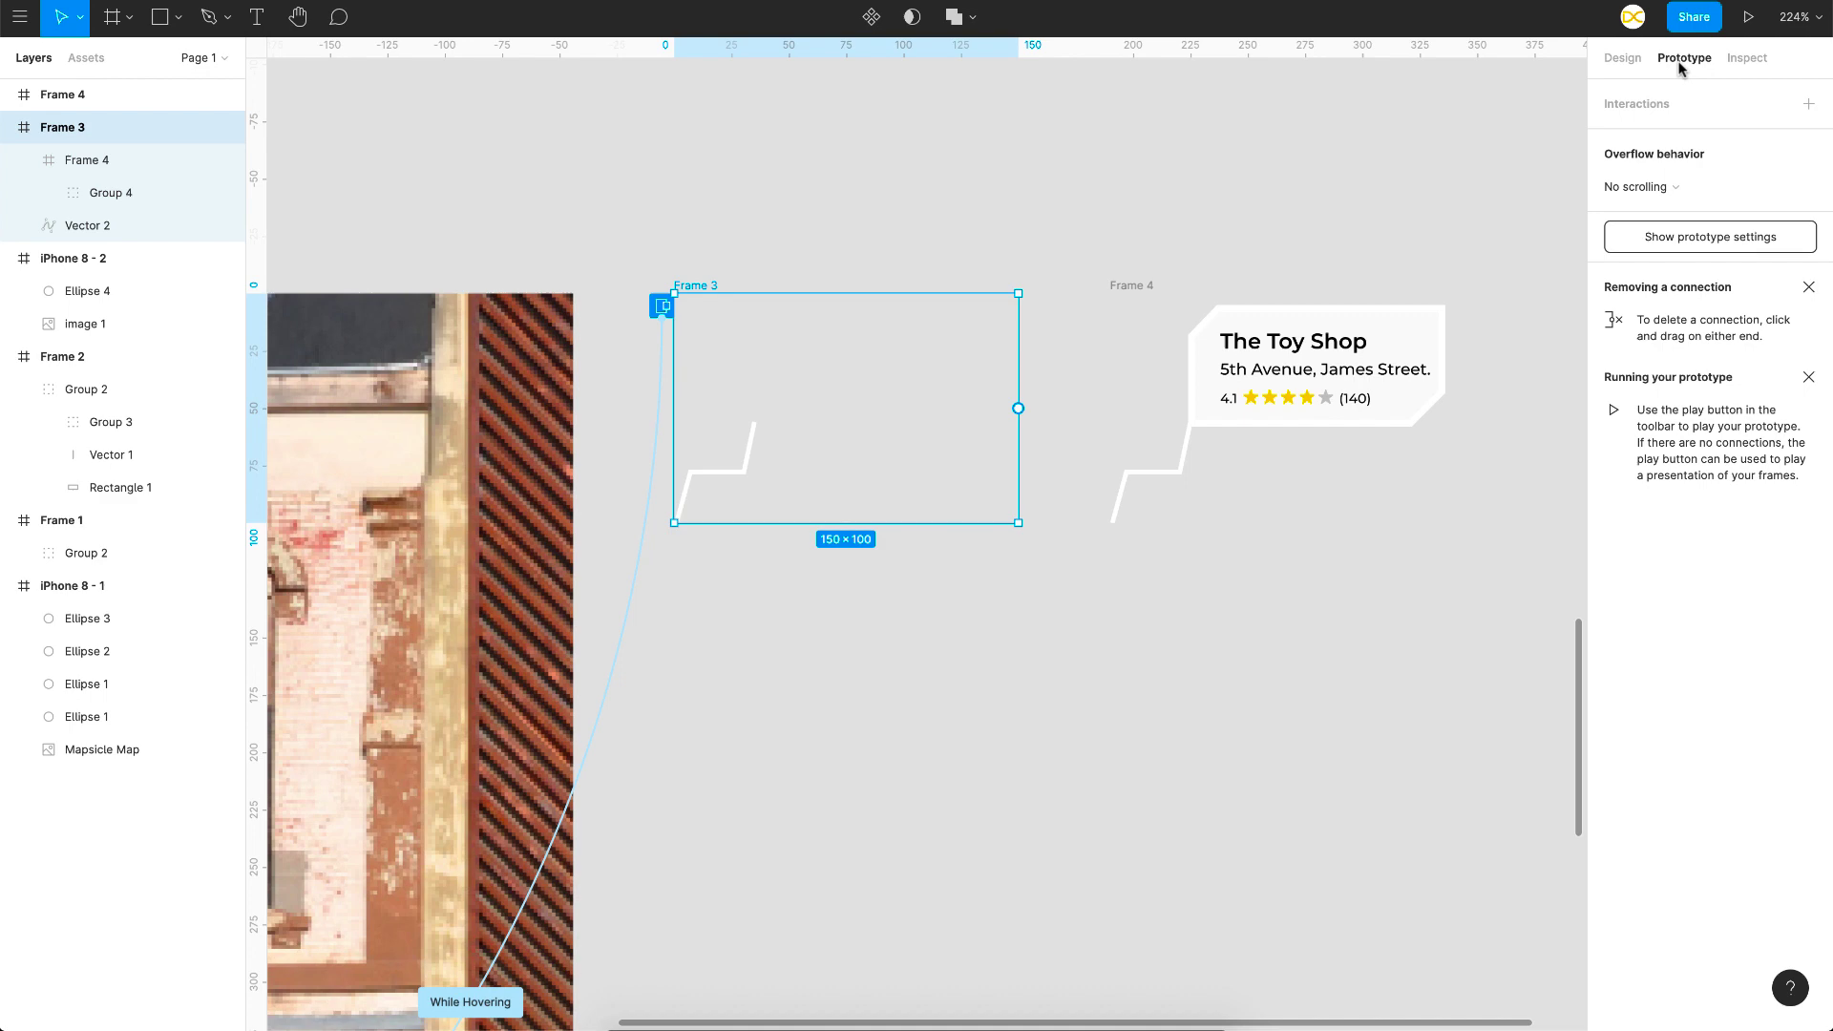
left_click_drag(1123, 412, 1141, 409)
left_click(1413, 303)
left_click(1429, 326)
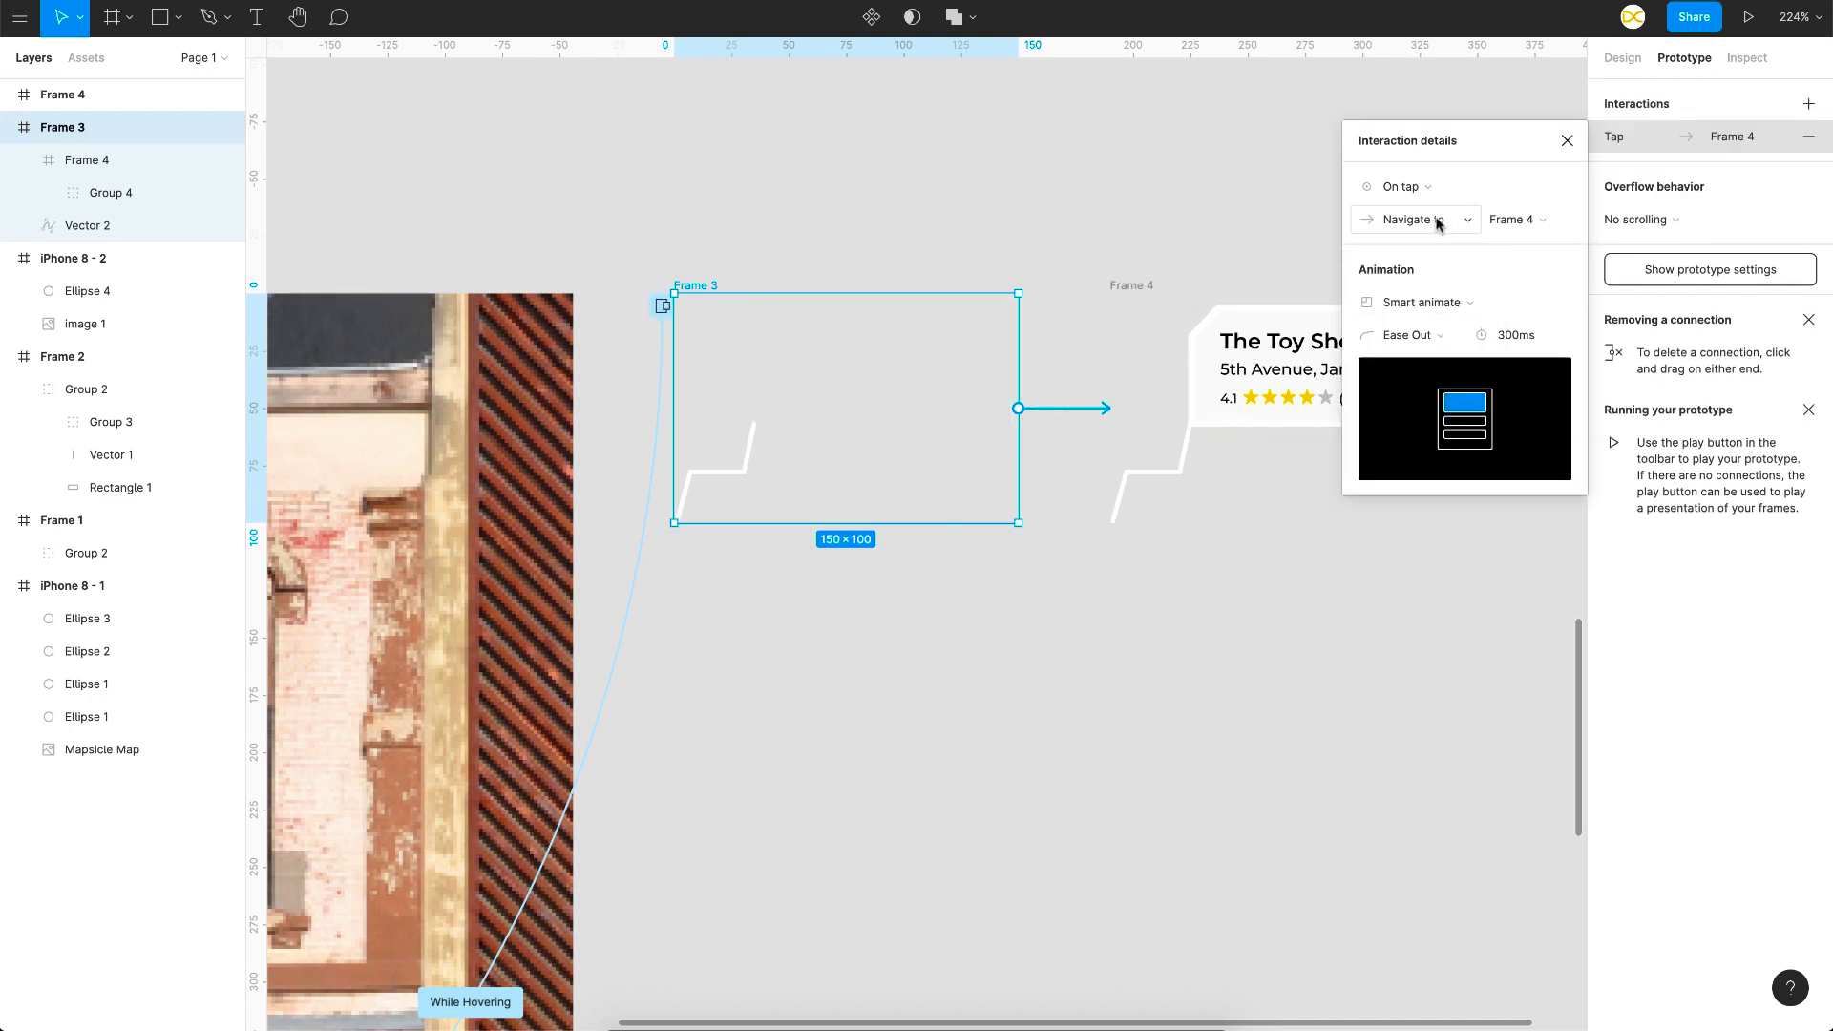
left_click(1436, 223)
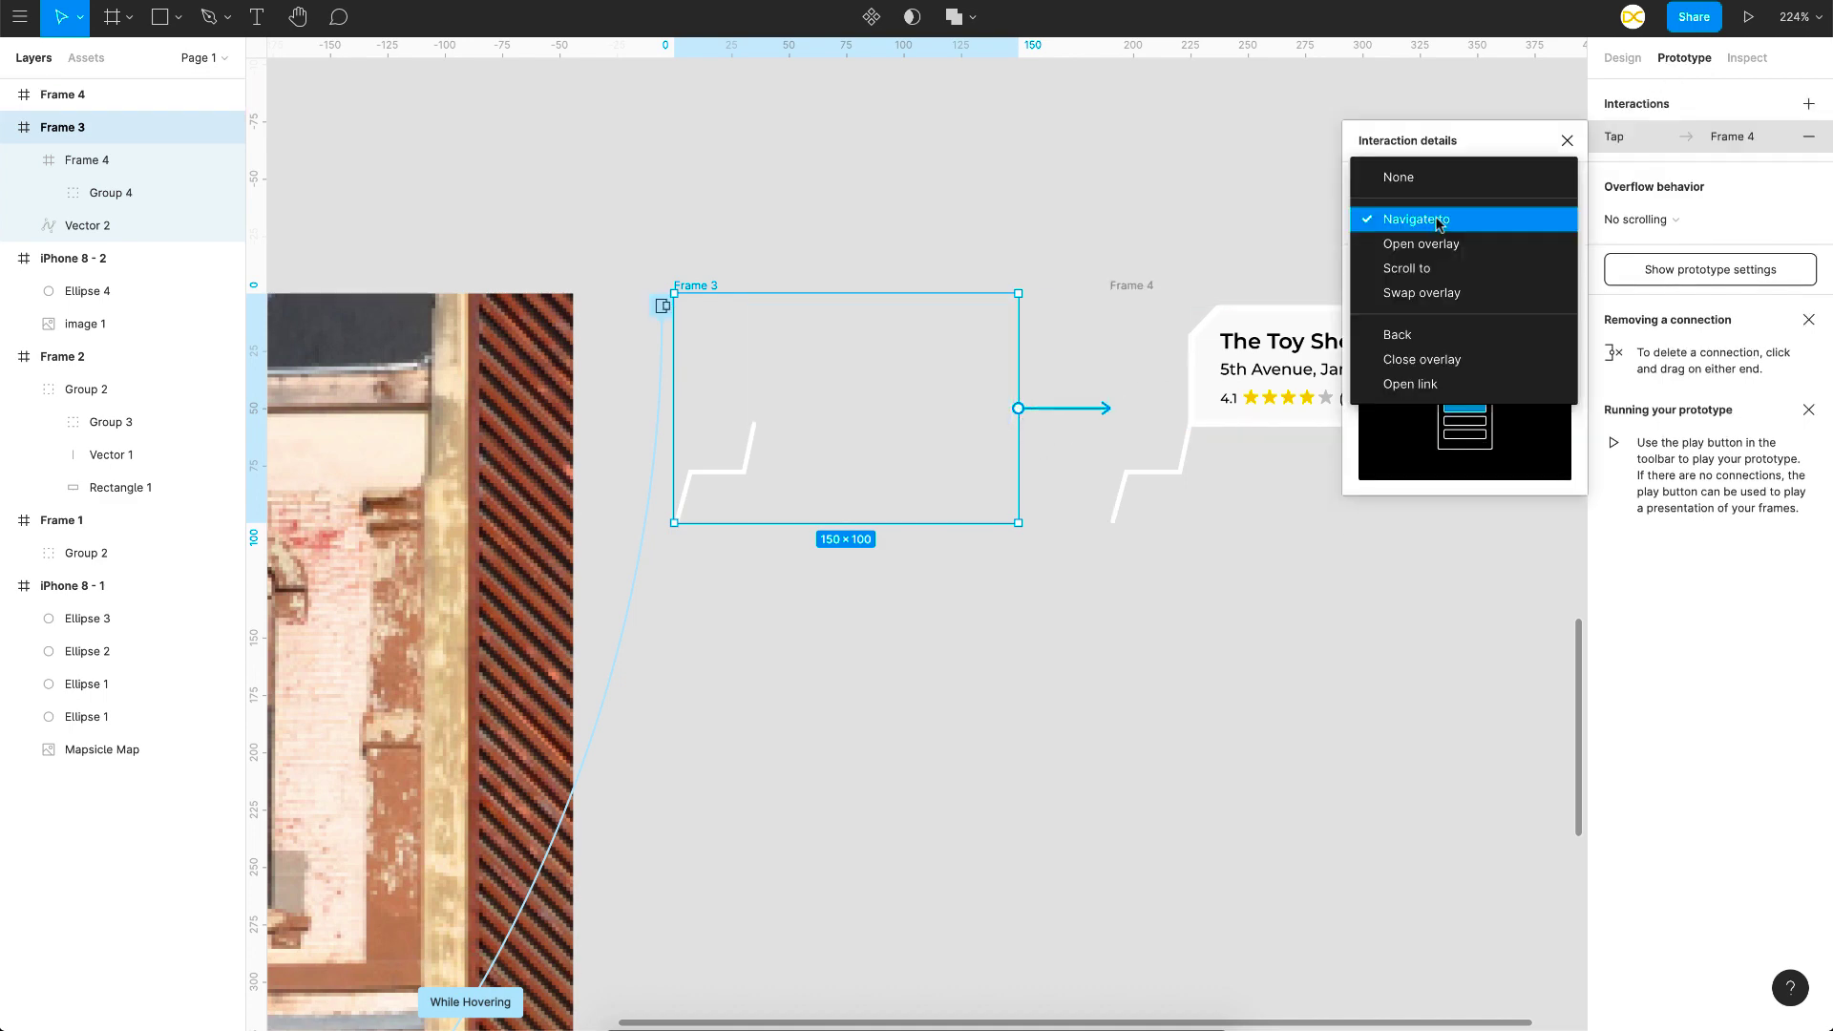
left_click(1429, 296)
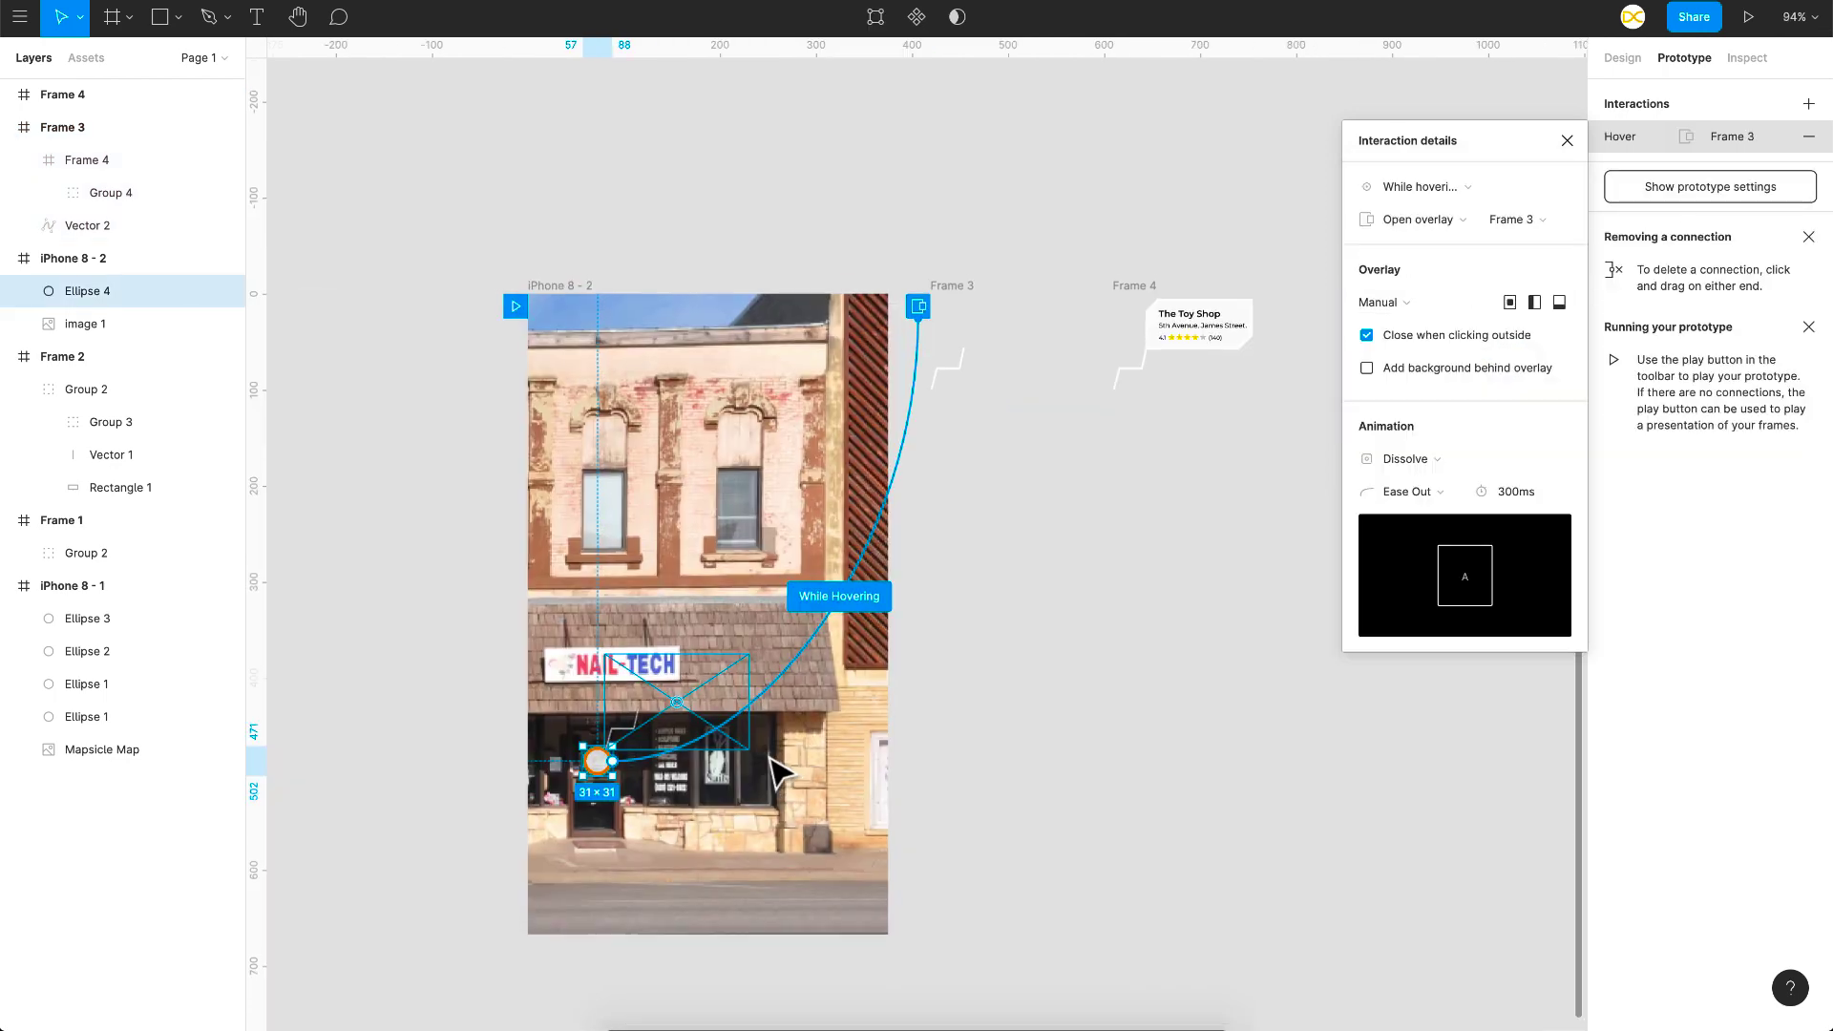
left_click(1096, 728)
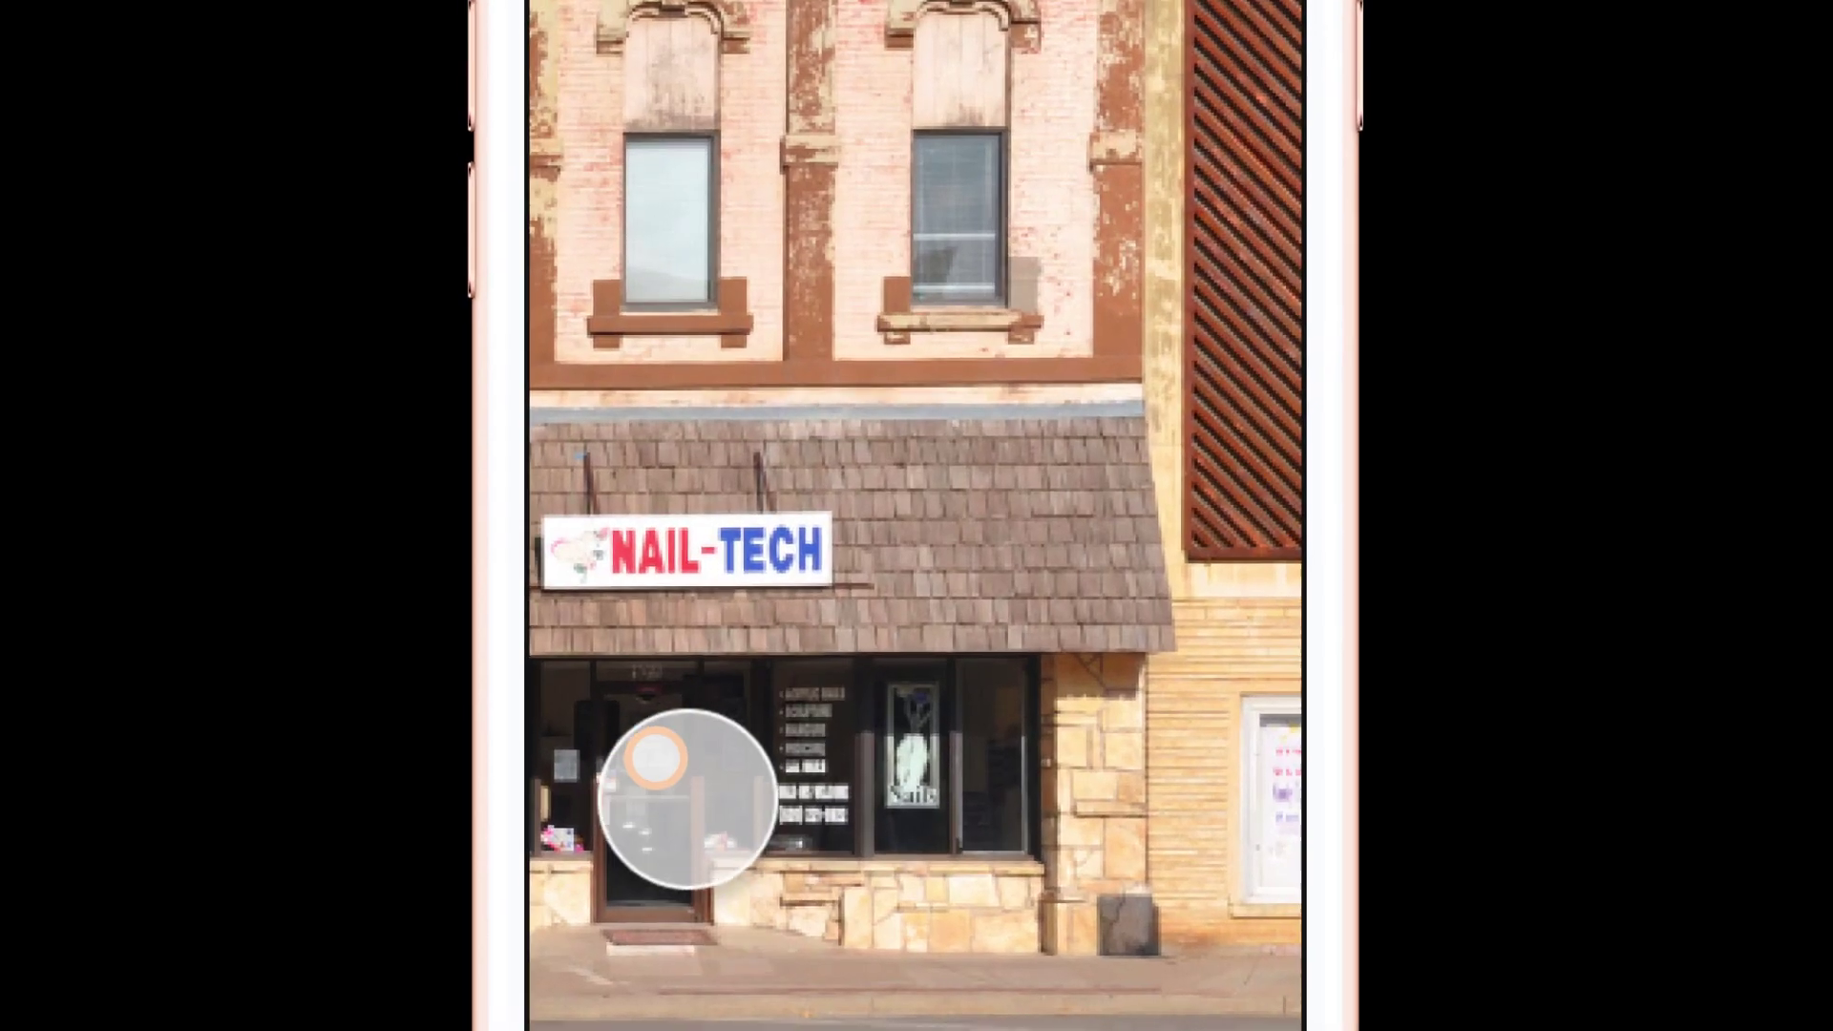
Step: In the running prototype, pan to the next storefront and reveal the Toy Shop card over its pin
mouse_move(646, 769)
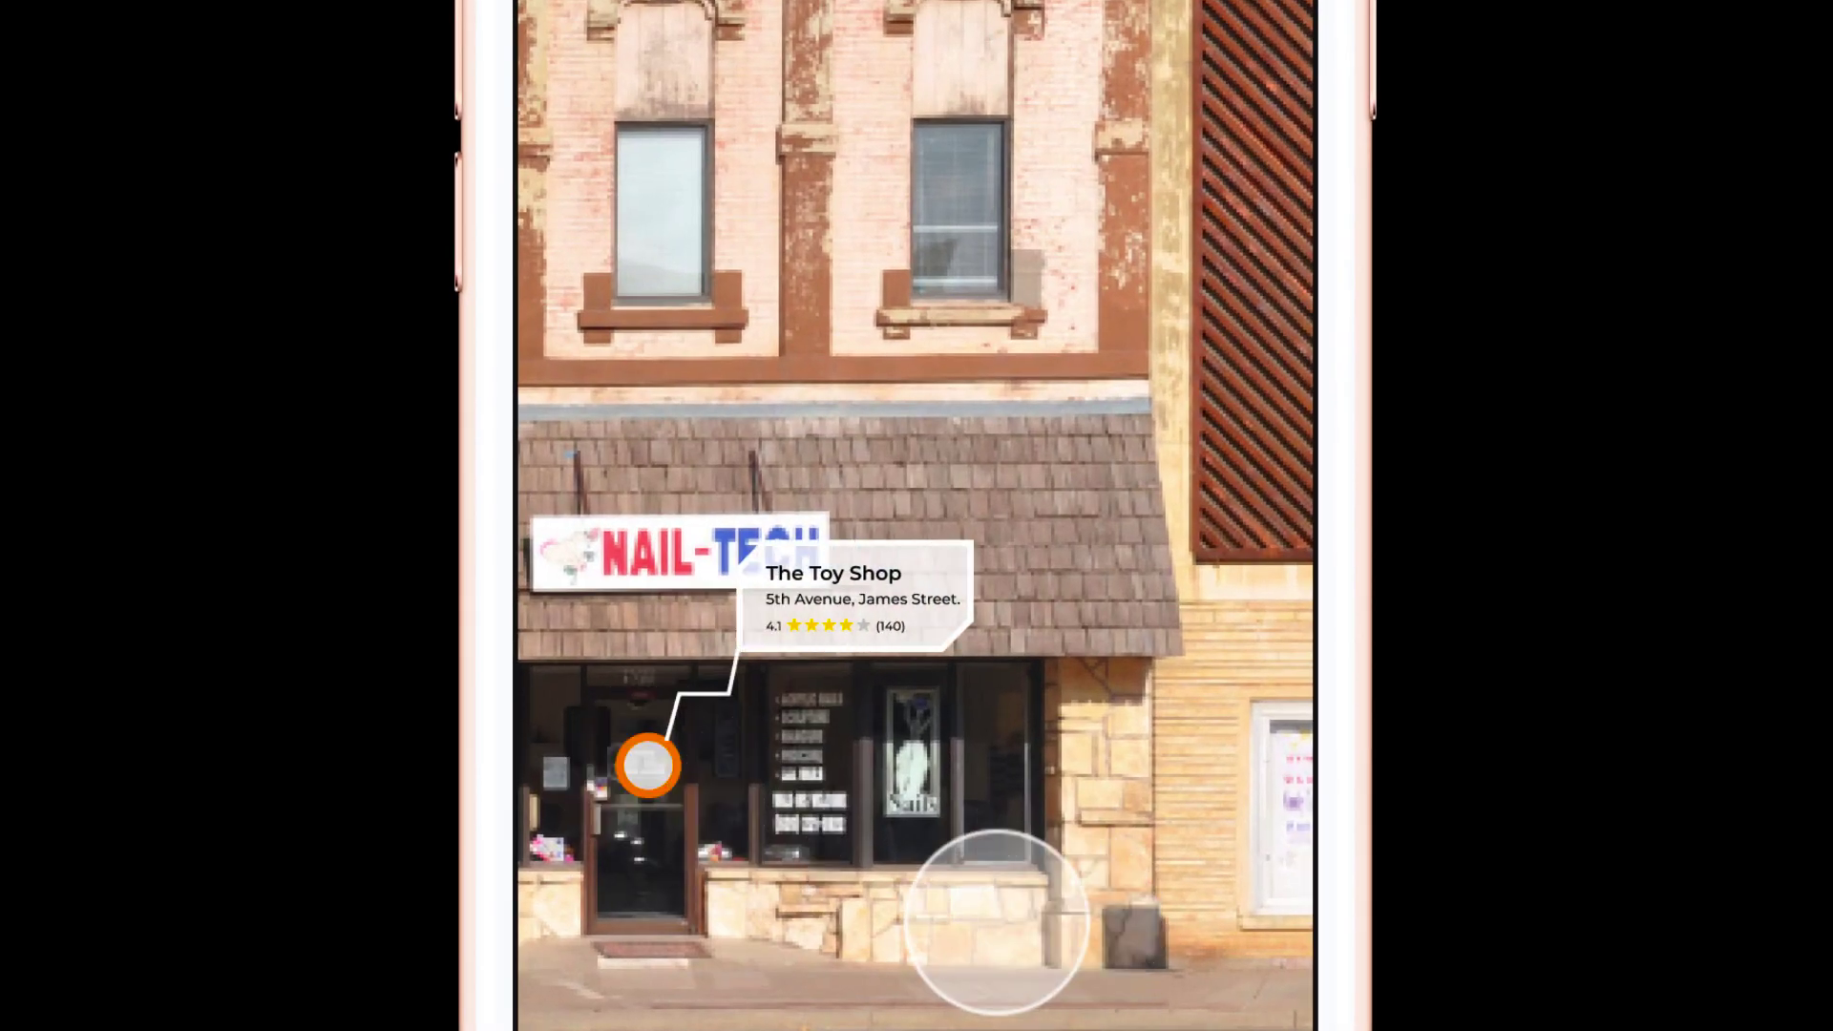
left_click_drag(997, 921, 770, 921)
mouse_move(1019, 832)
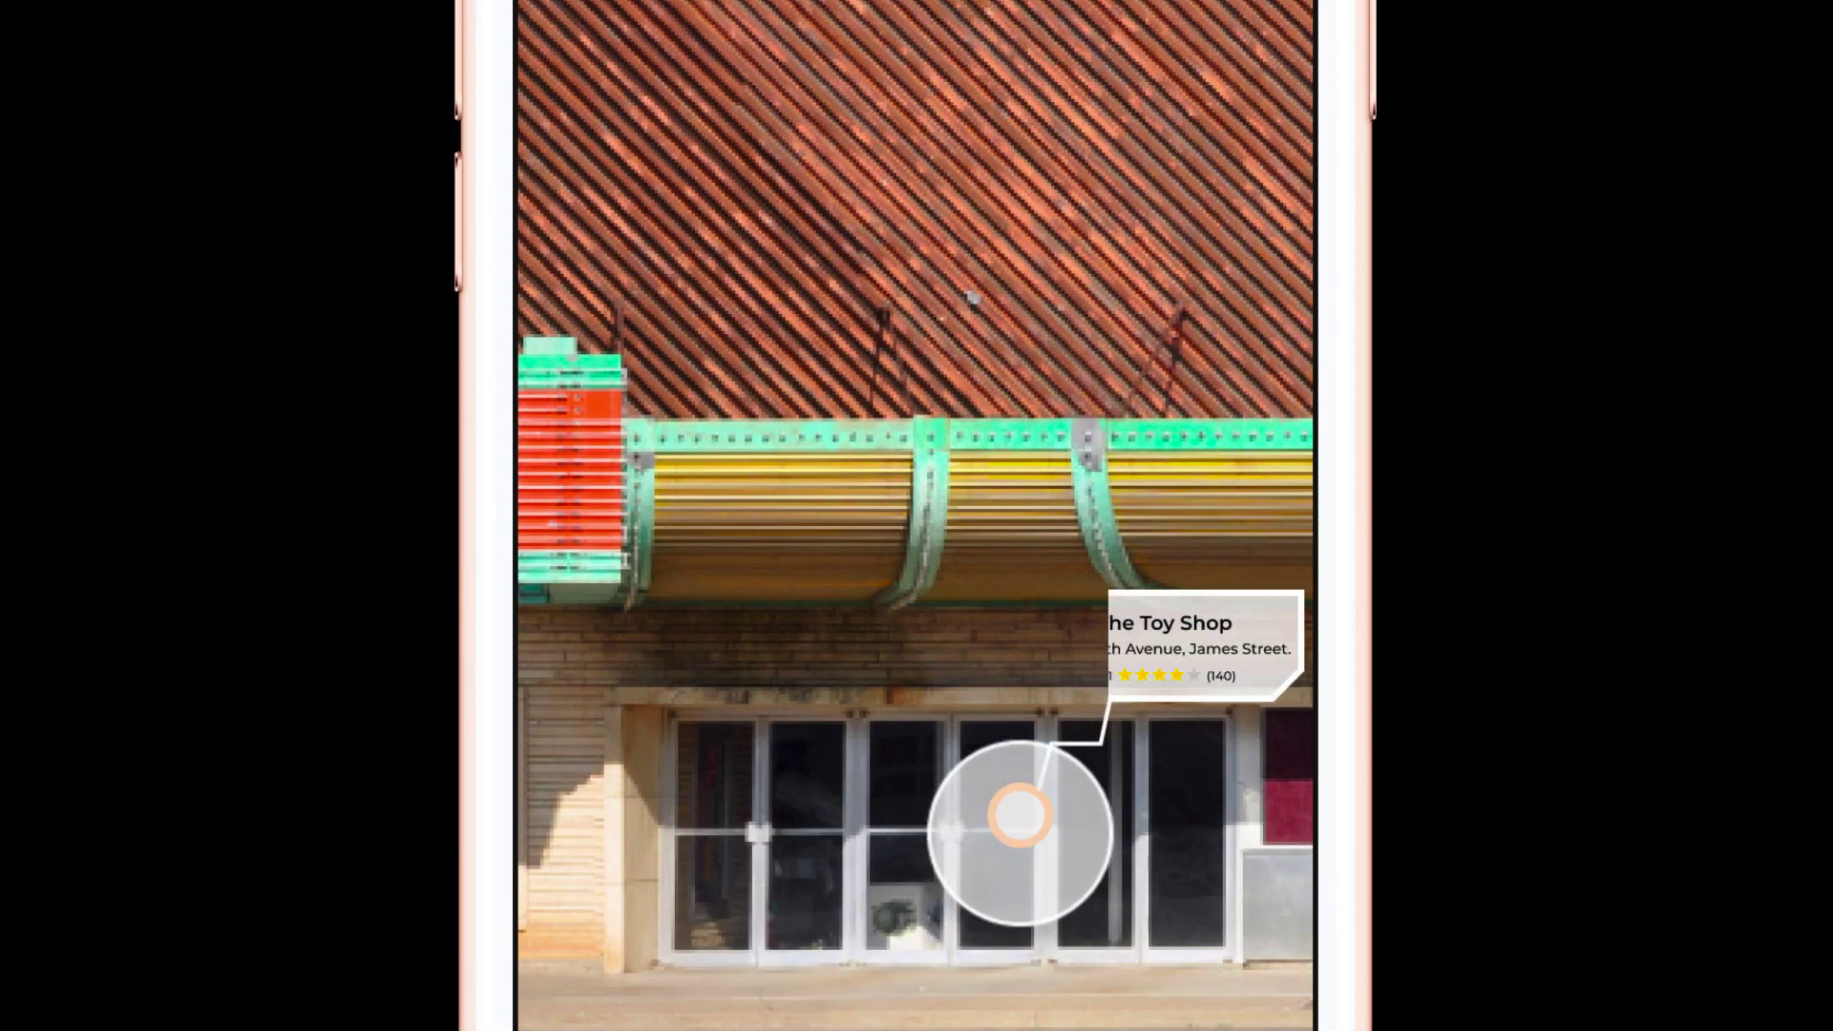